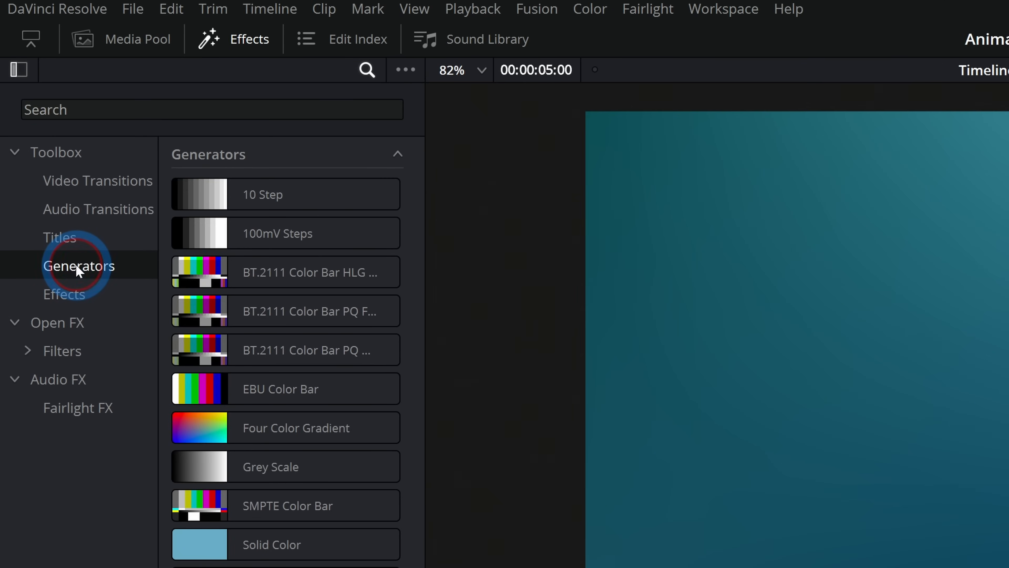
Add a Four Color Gradient generator to track V1 after the existing clips and display its generator settings
{"action": "left_click", "coordinate": [223, 356]}
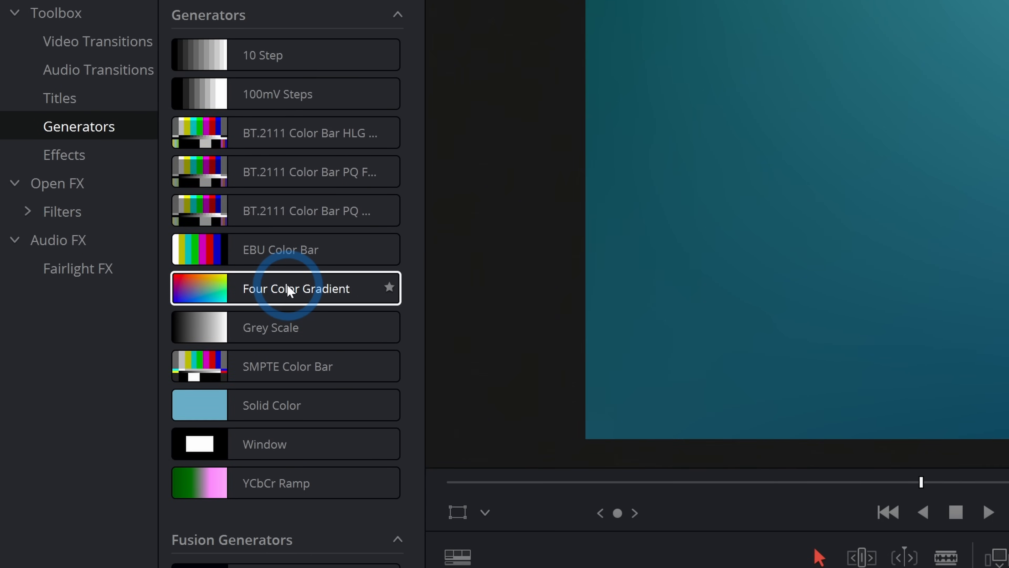
{"action": "left_click_drag", "start_coordinate": [288, 291], "coordinate": [600, 473]}
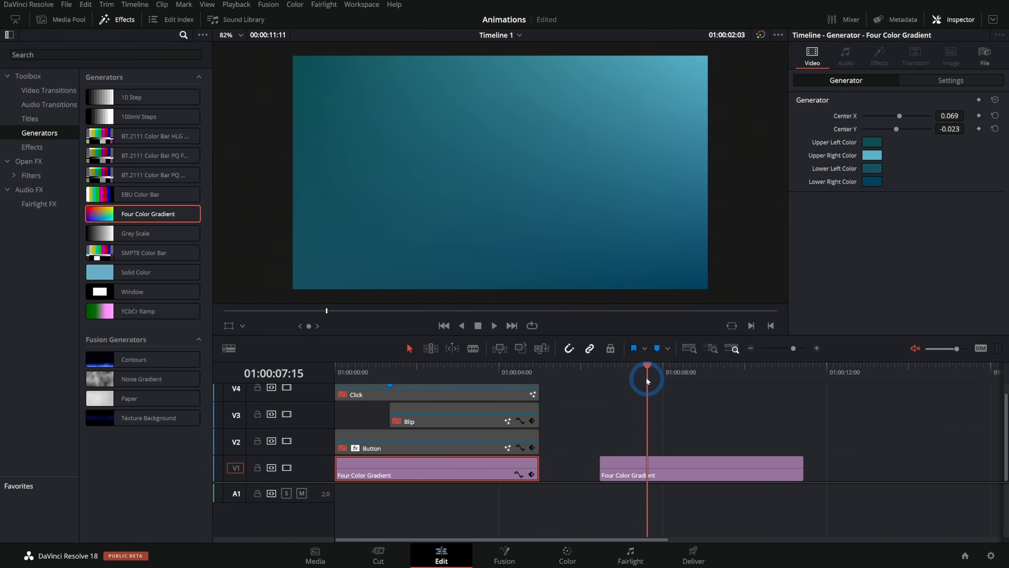
{"action": "left_click", "coordinate": [658, 373]}
{"action": "left_click", "coordinate": [706, 465]}
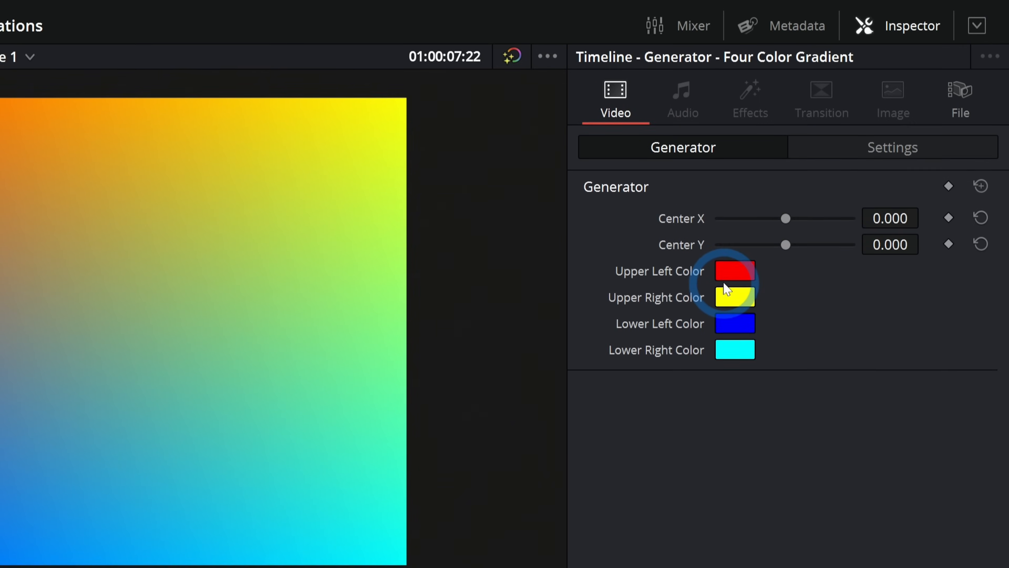
{"action": "left_click", "coordinate": [724, 282]}
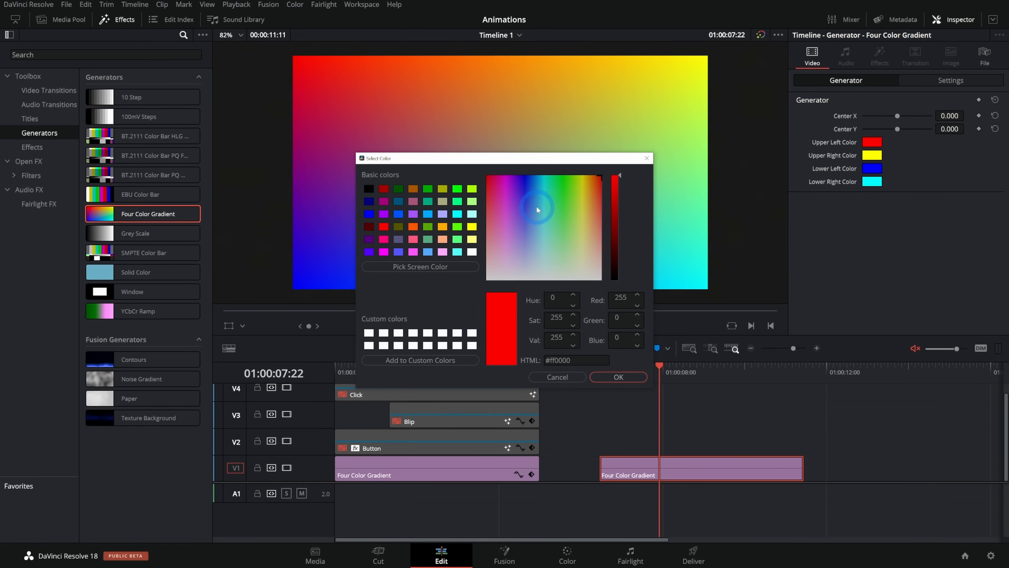
{"action": "left_click", "coordinate": [537, 209]}
{"action": "left_click", "coordinate": [568, 376]}
{"action": "left_click", "coordinate": [711, 425]}
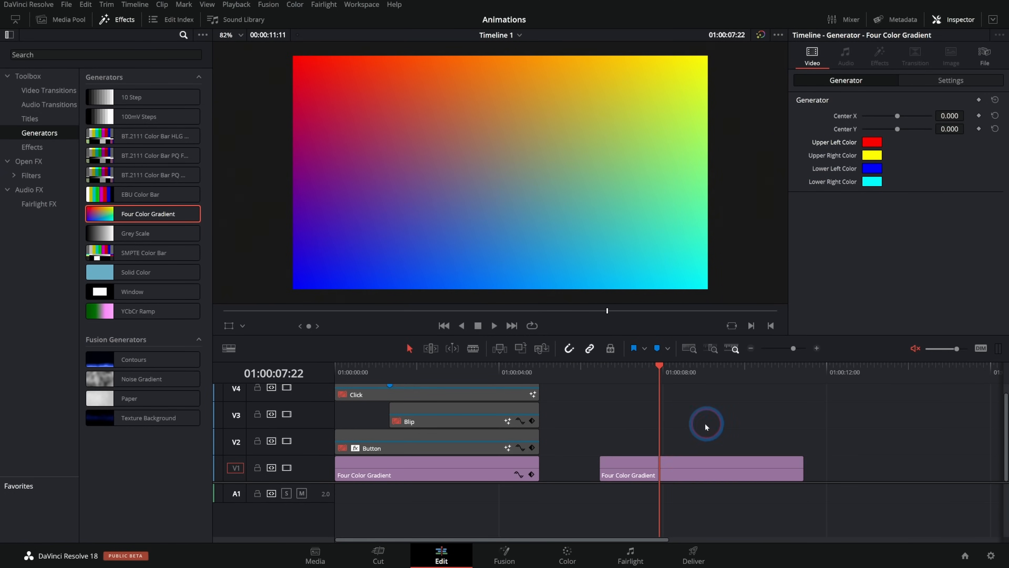
Overwrite the new gradient clip with a copy of the first teal Four Color Gradient clip on V1
{"action": "left_click_drag", "start_coordinate": [429, 468], "coordinate": [690, 468]}
{"action": "mouse_move", "coordinate": [664, 366]}
{"action": "left_mouse_down"}
{"action": "mouse_move", "coordinate": [718, 370]}
{"action": "mouse_move", "coordinate": [662, 373]}
{"action": "left_mouse_up"}
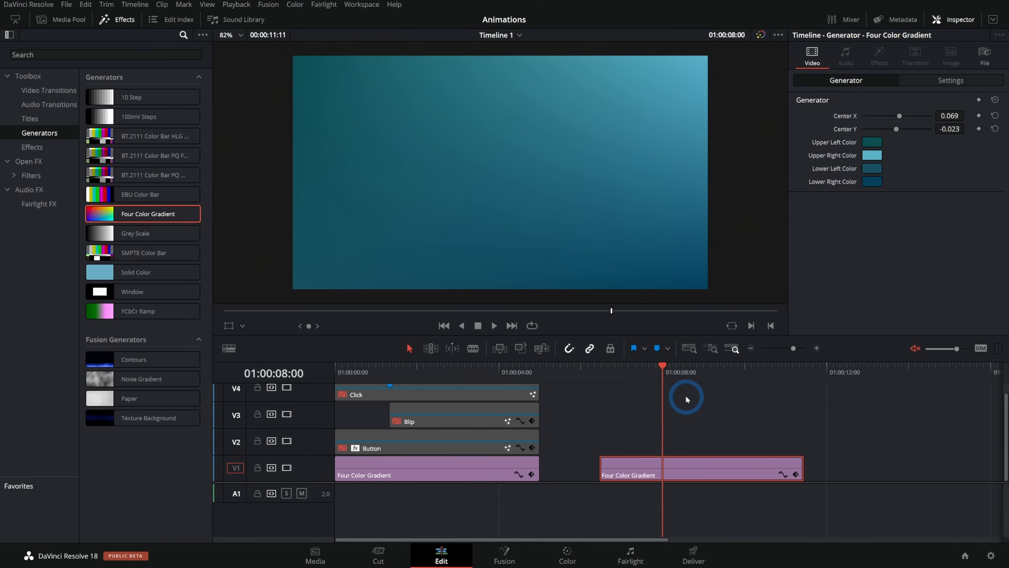
Enable the Button clip on track V2 and play through its animation from the start of the timeline
{"action": "key", "text": "d"}
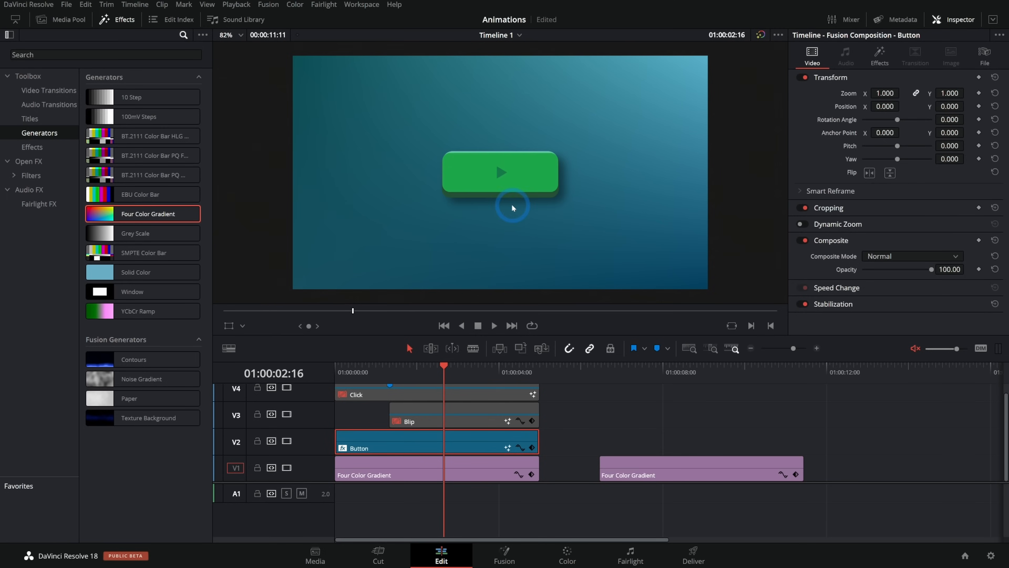
{"action": "key", "text": "Home"}
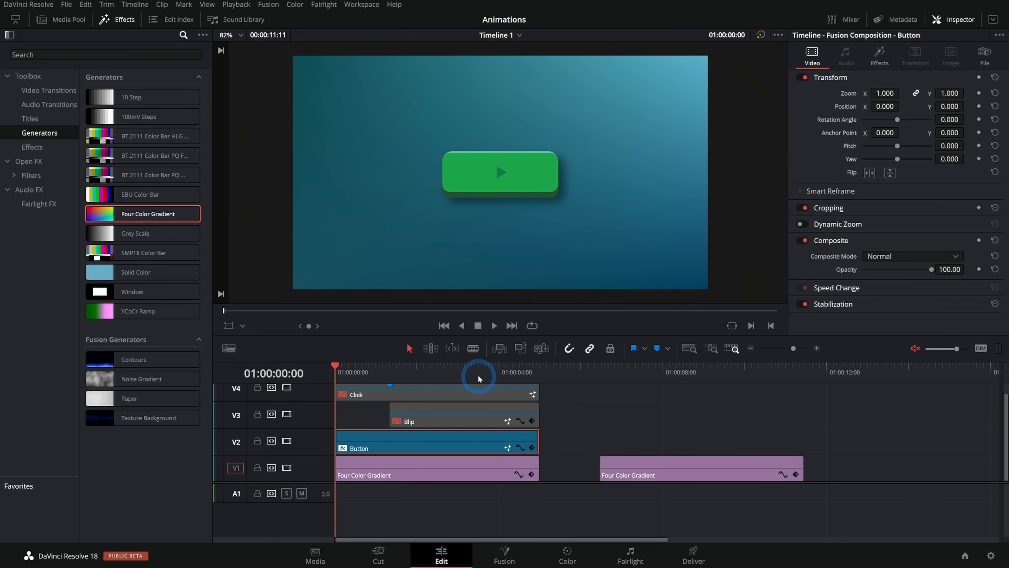
{"action": "key", "text": "space"}
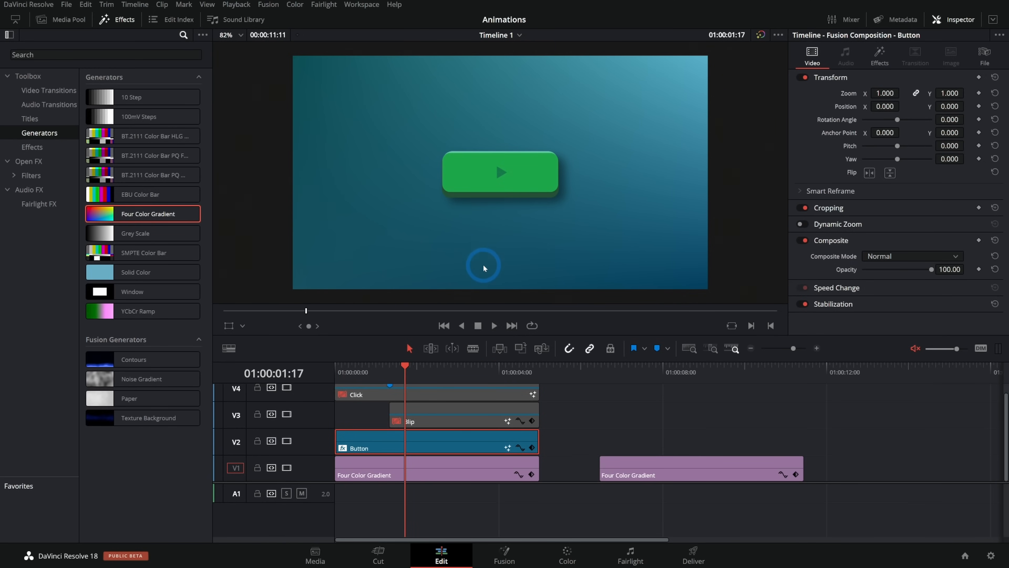
{"action": "key", "text": "j"}
{"action": "key", "text": "k"}
{"action": "key", "text": "l"}
{"action": "key", "text": "k"}
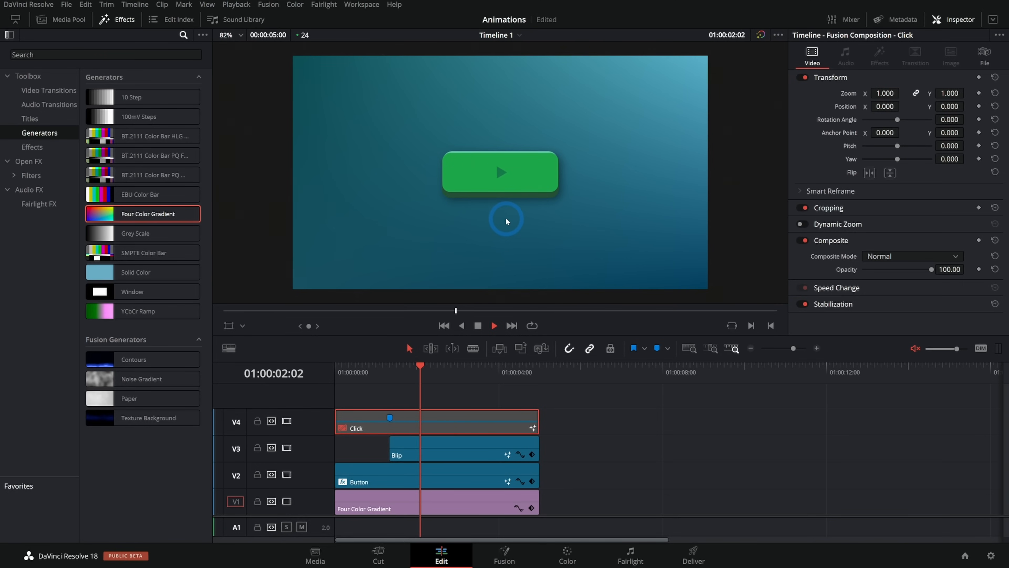
Enable the Click clip on track V4 and play the timeline from the beginning
{"action": "scroll", "coordinate": [511, 194], "scroll_direction": "up", "scroll_amount": 3}
{"action": "mouse_move", "coordinate": [400, 371]}
{"action": "left_mouse_down"}
{"action": "mouse_move", "coordinate": [410, 372]}
{"action": "mouse_move", "coordinate": [359, 372]}
{"action": "mouse_move", "coordinate": [421, 367]}
{"action": "mouse_move", "coordinate": [337, 378]}
{"action": "left_mouse_up"}
{"action": "key", "text": "d"}
{"action": "key", "text": "space"}
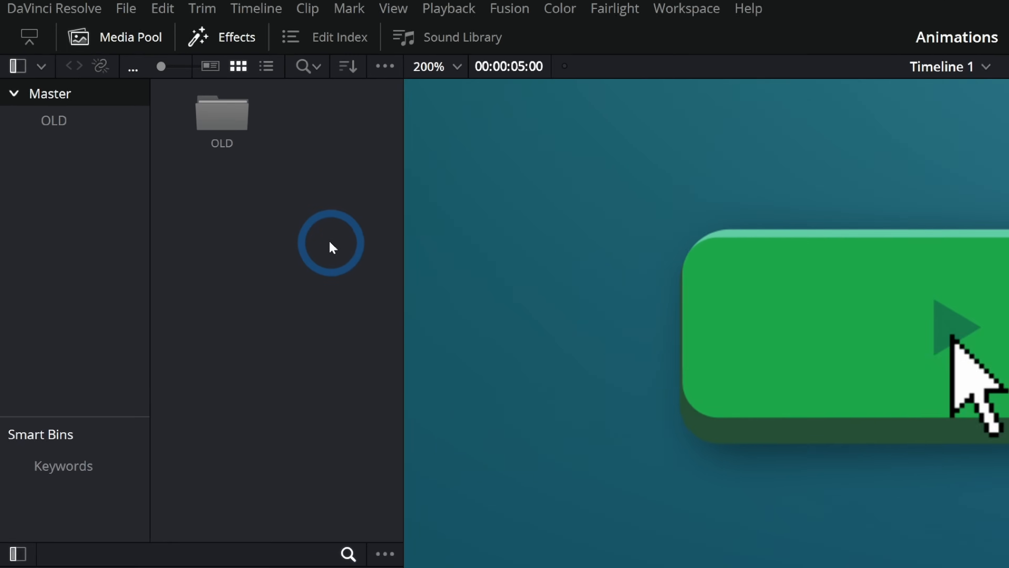
Create a new Fusion composition clip named Button in the Master bin and open it on the Fusion page
{"action": "right_click", "coordinate": [263, 188]}
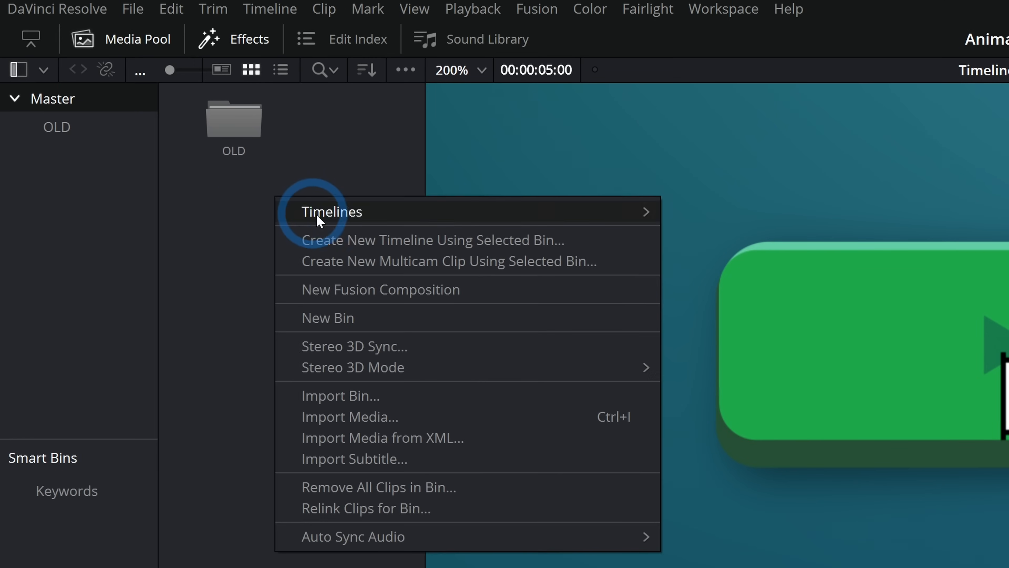
{"action": "left_click", "coordinate": [384, 294]}
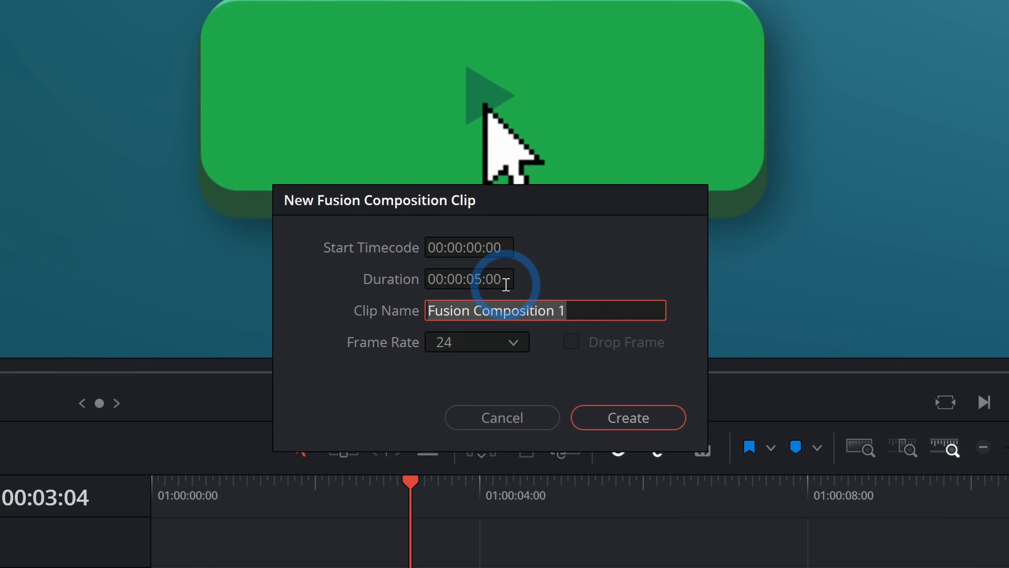
{"action": "type", "text": "Button"}
{"action": "key", "text": "Return"}
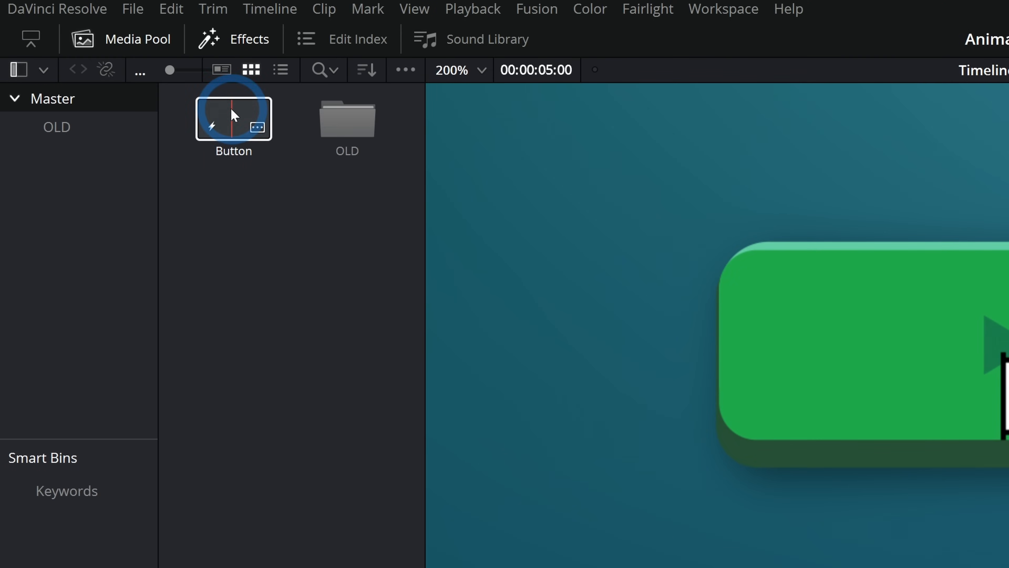
{"action": "double_click", "coordinate": [115, 56]}
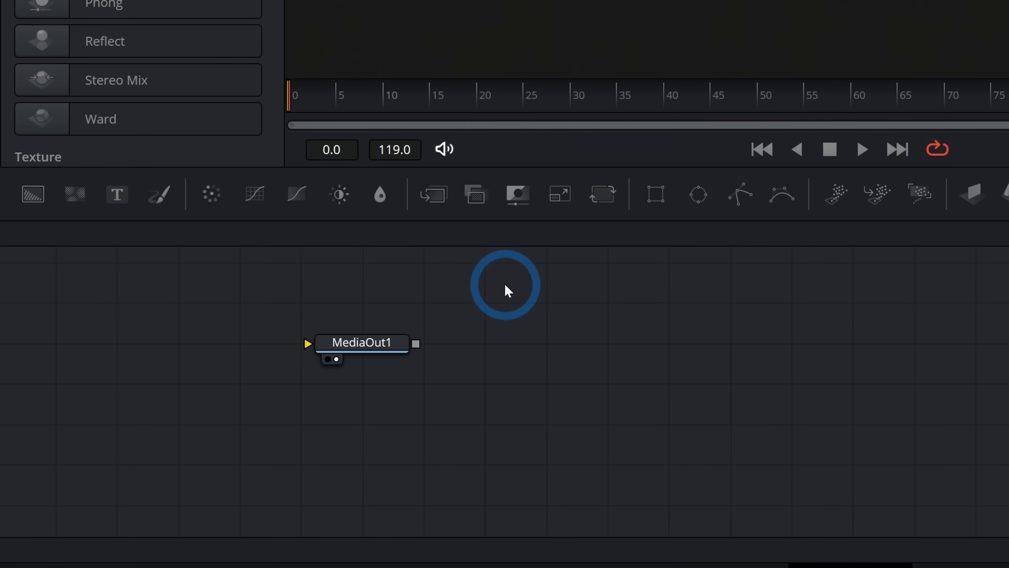
Check the node editor's options for arranging tools to the grid
{"action": "right_click", "coordinate": [332, 402]}
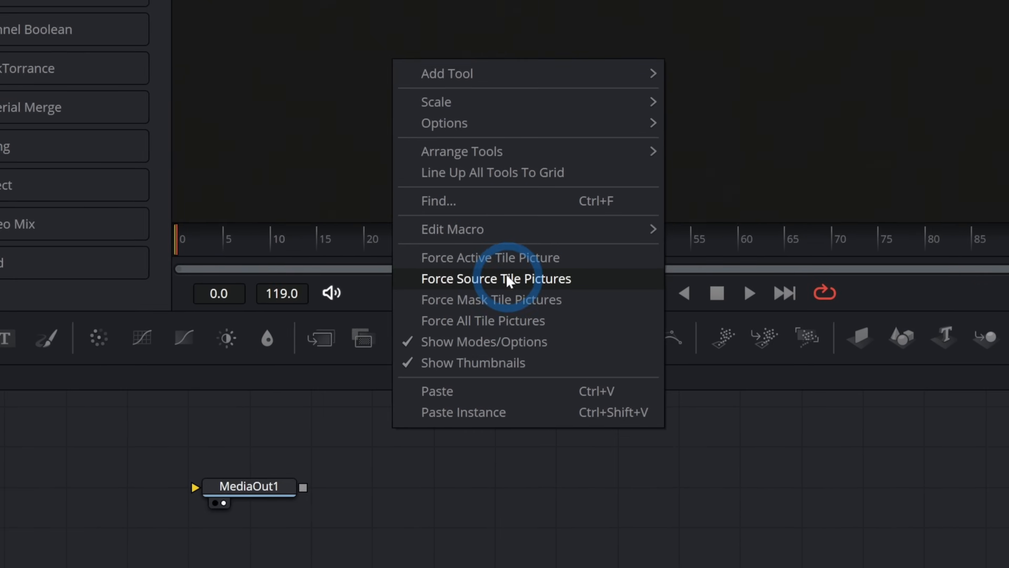
{"action": "mouse_move", "coordinate": [515, 283]}
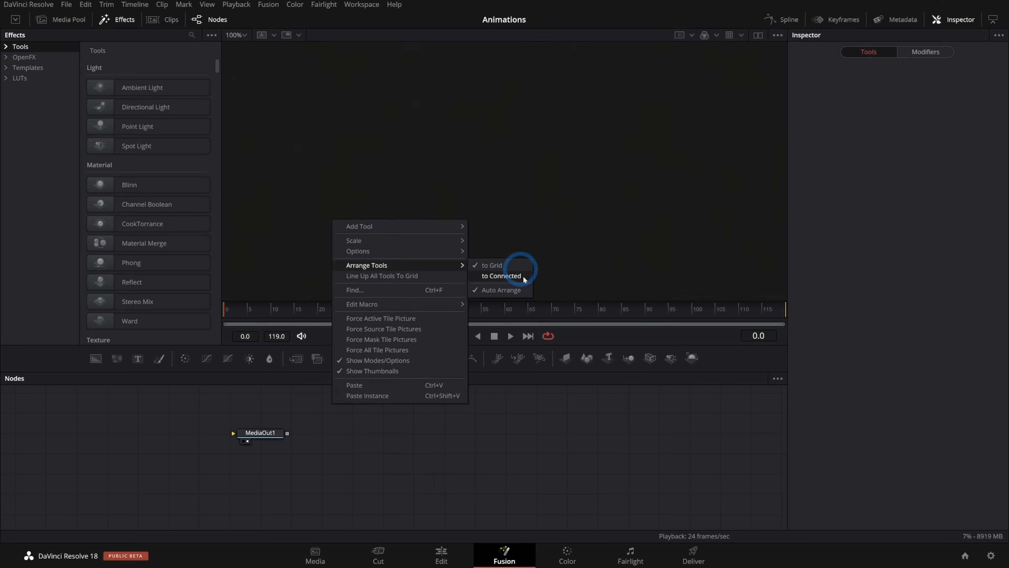
{"action": "left_click", "coordinate": [428, 467]}
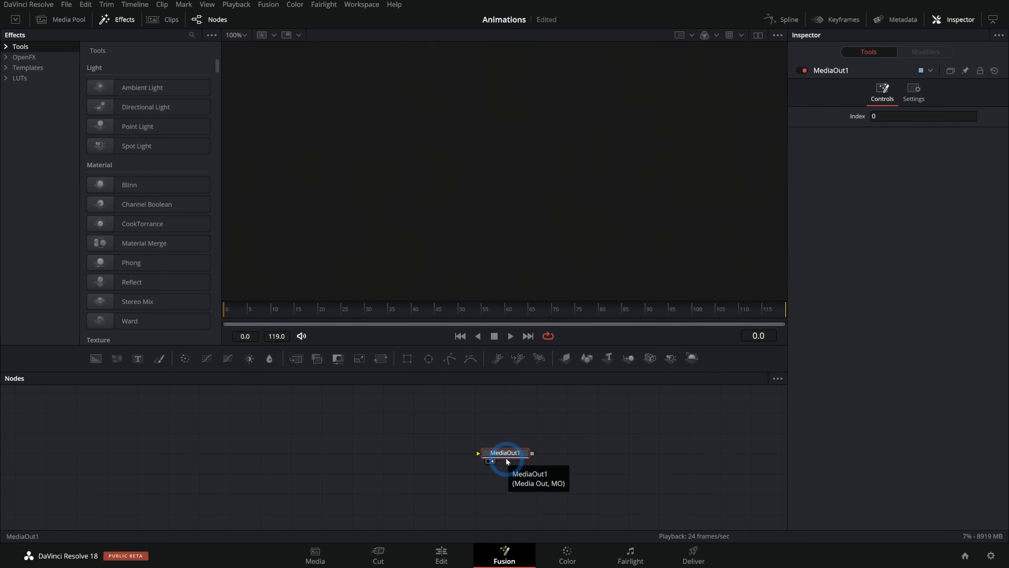
Add a Background node, connect it to MediaOut1, and set its alpha to 0.0
{"action": "left_click", "coordinate": [234, 396]}
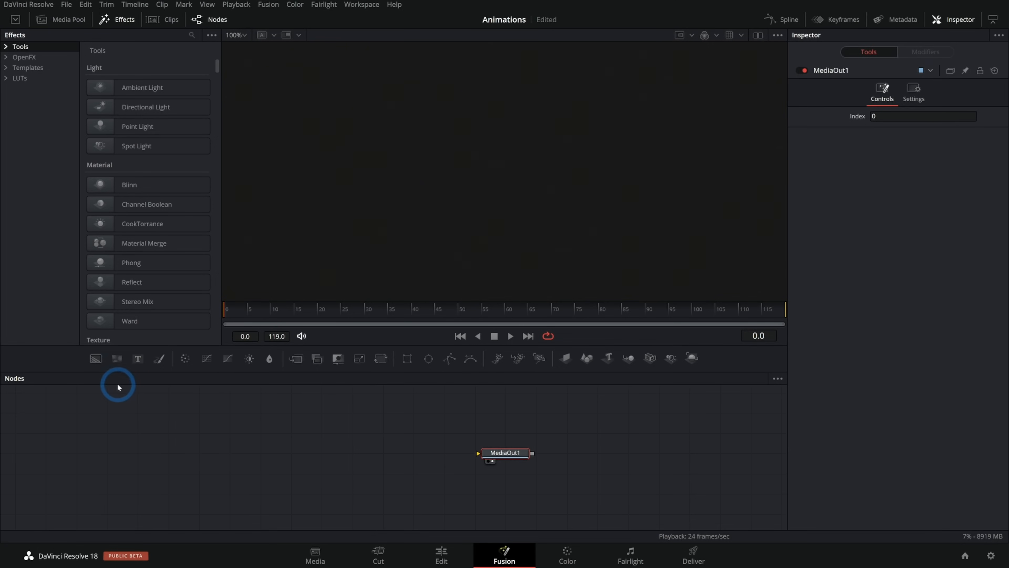
{"action": "left_click_drag", "start_coordinate": [101, 365], "coordinate": [329, 463]}
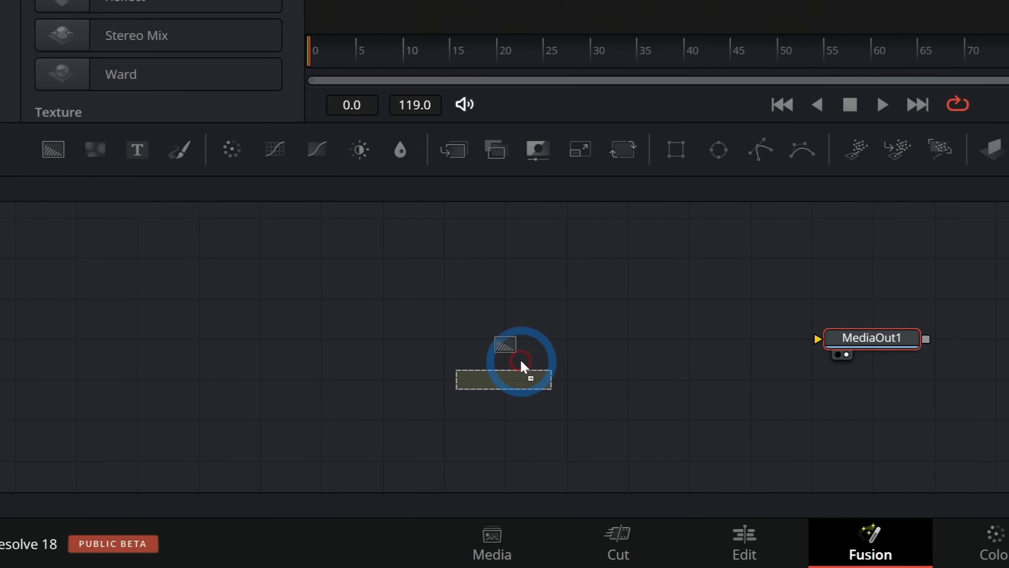
{"action": "left_click_drag", "start_coordinate": [521, 361], "coordinate": [819, 337]}
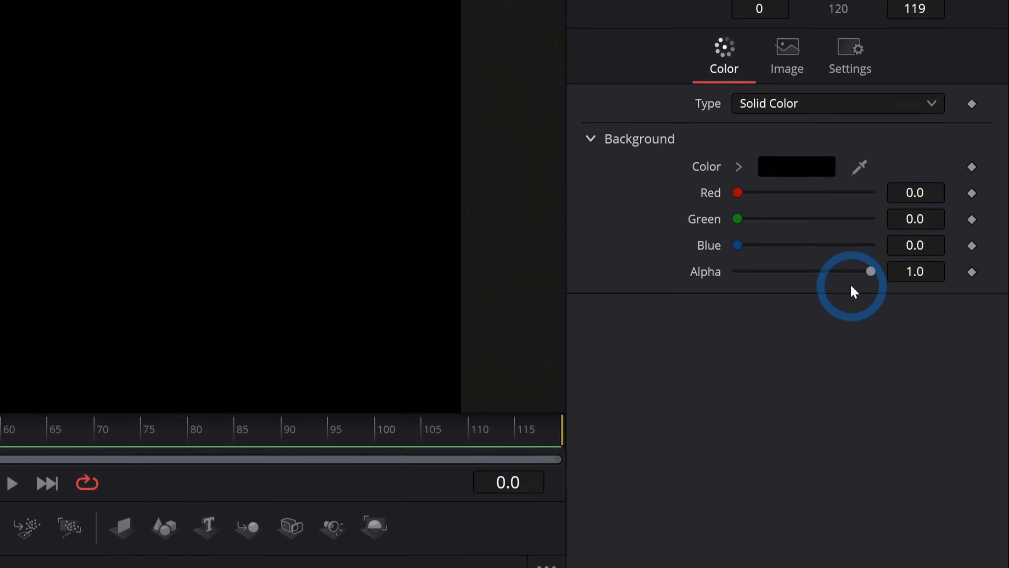
{"action": "left_click_drag", "start_coordinate": [870, 290], "coordinate": [191, 206]}
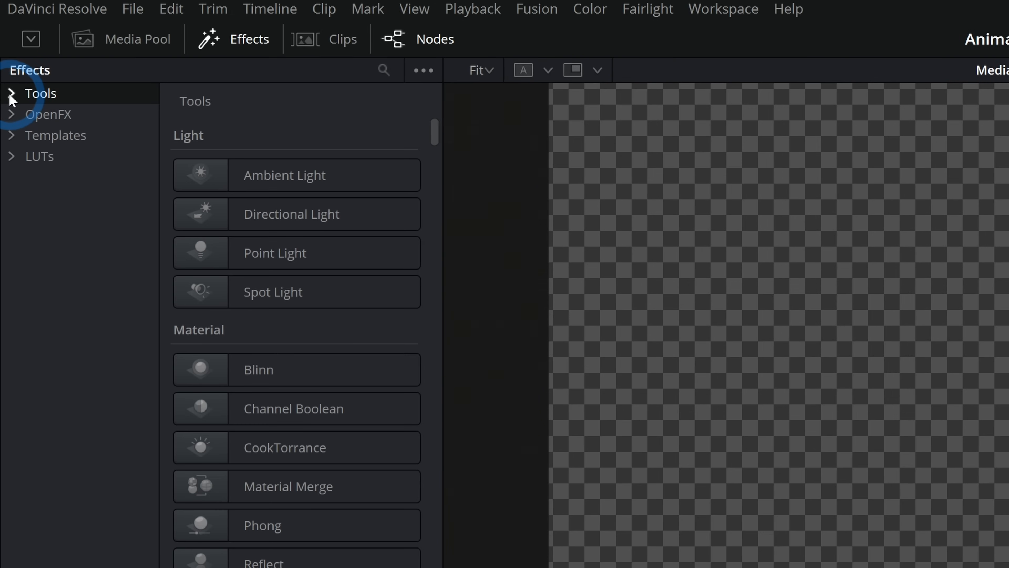
Add an sRectangle shape node above the Background1 node
{"action": "left_click", "coordinate": [12, 94]}
{"action": "scroll", "coordinate": [75, 298], "scroll_direction": "down", "scroll_amount": 4}
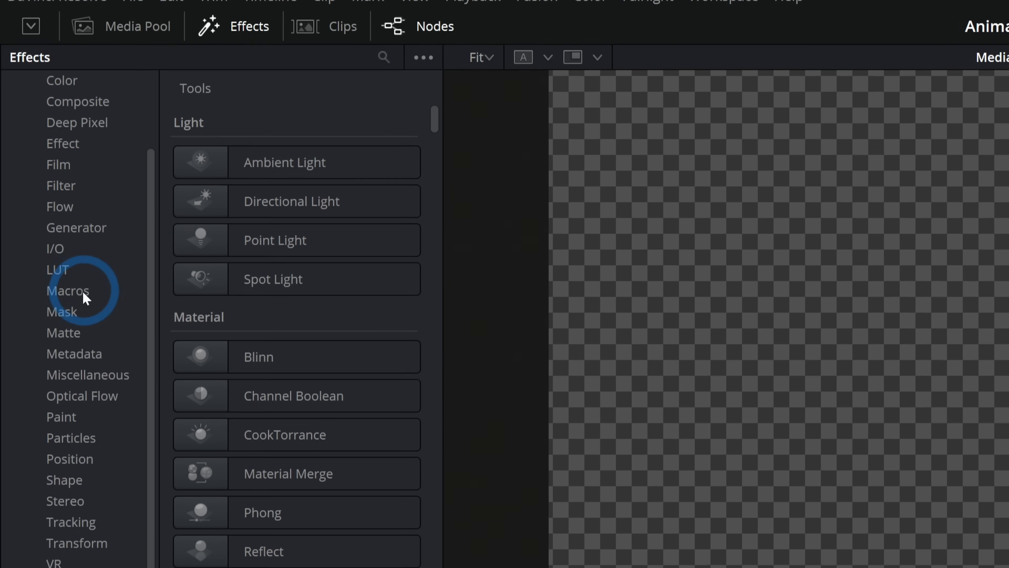
{"action": "left_click", "coordinate": [74, 492]}
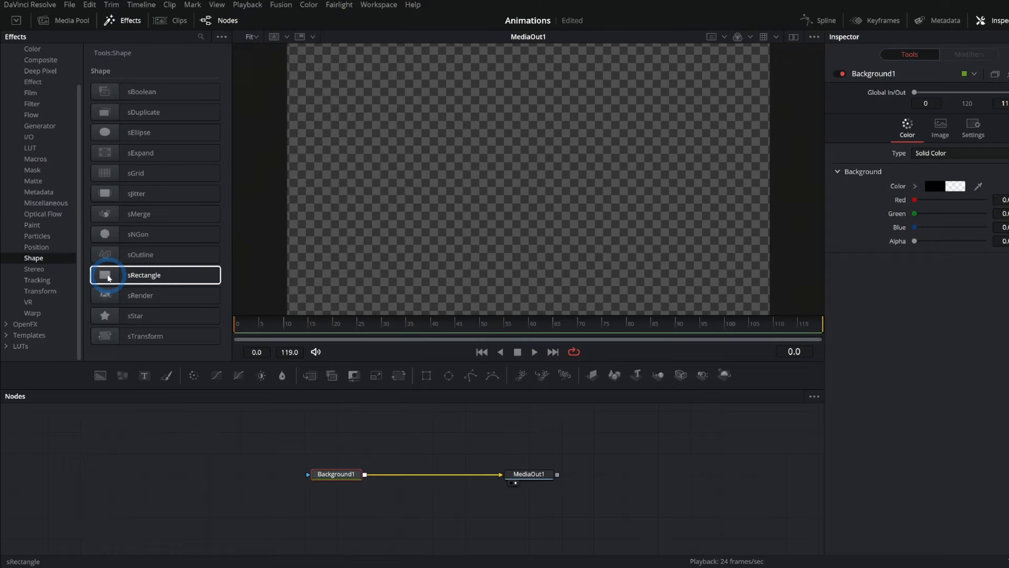
{"action": "left_click_drag", "start_coordinate": [206, 289], "coordinate": [519, 477]}
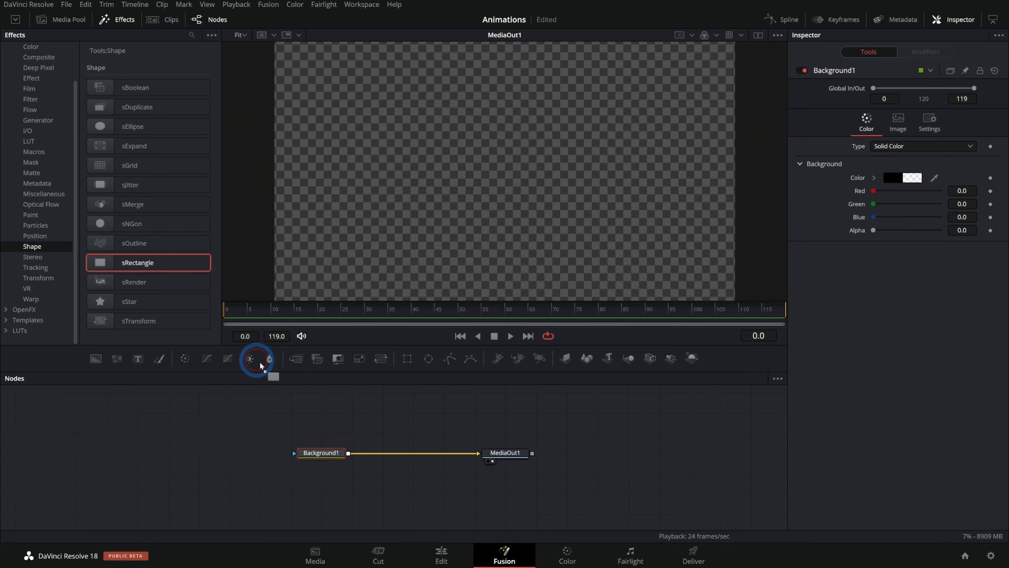
{"action": "left_click_drag", "start_coordinate": [333, 410], "coordinate": [333, 412]}
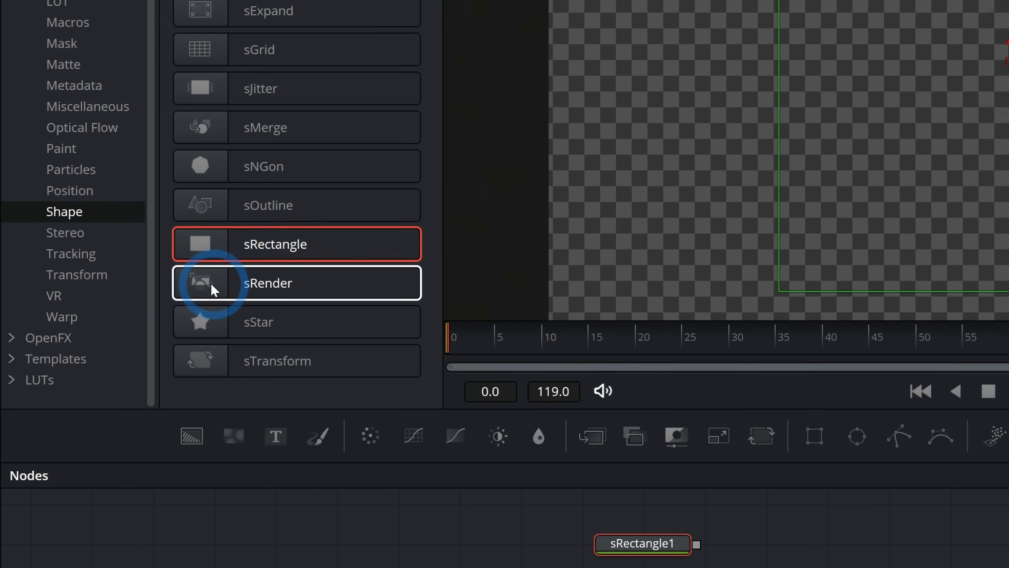
Add an sRender node, feed it from sRectangle1, and merge its output over Background1
{"action": "left_click_drag", "start_coordinate": [214, 290], "coordinate": [818, 547]}
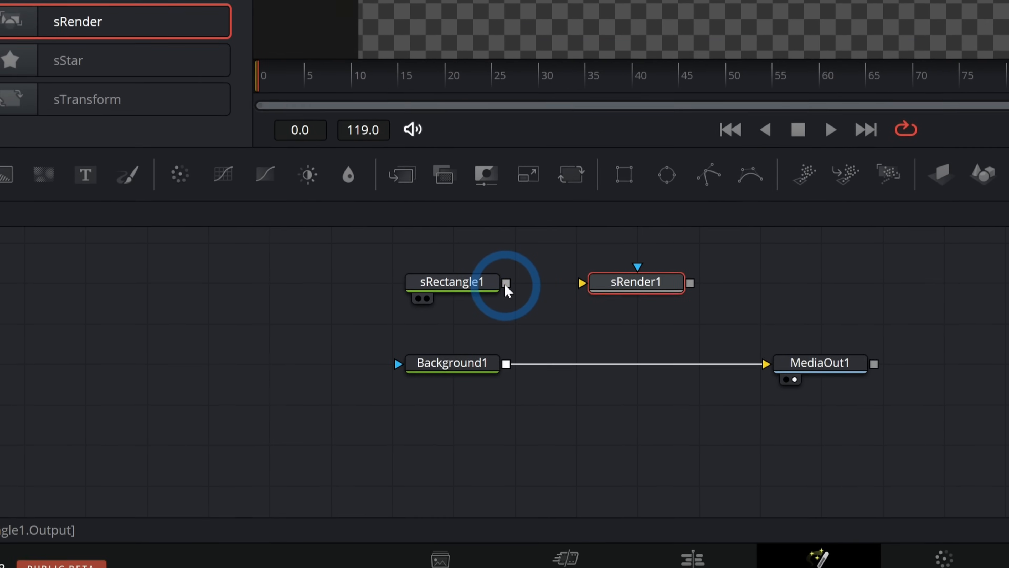
{"action": "left_click_drag", "start_coordinate": [506, 283], "coordinate": [644, 283]}
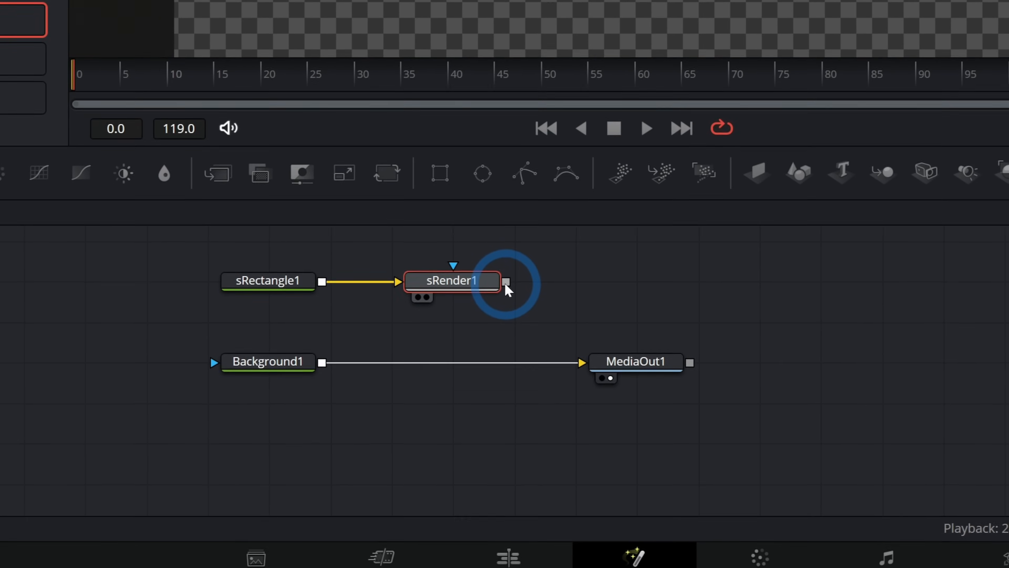
{"action": "left_click_drag", "start_coordinate": [506, 285], "coordinate": [505, 338]}
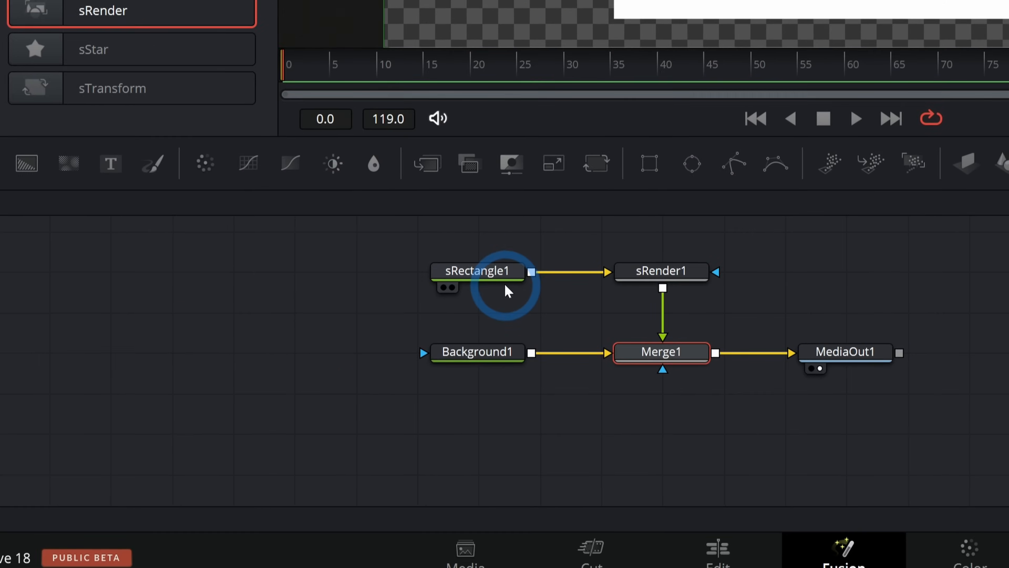
Set the rectangle's width to 0.276, height to 0.093 and corner radius to 0.339
{"action": "left_click", "coordinate": [505, 285]}
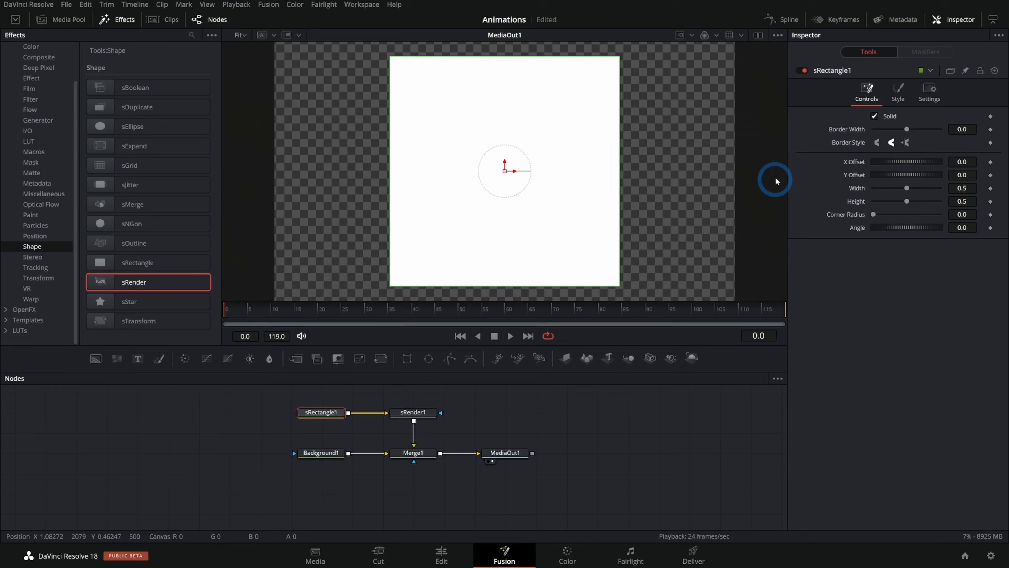
{"action": "mouse_move", "coordinate": [906, 188]}
{"action": "left_mouse_down"}
{"action": "mouse_move", "coordinate": [881, 205]}
{"action": "mouse_move", "coordinate": [893, 190]}
{"action": "left_mouse_up"}
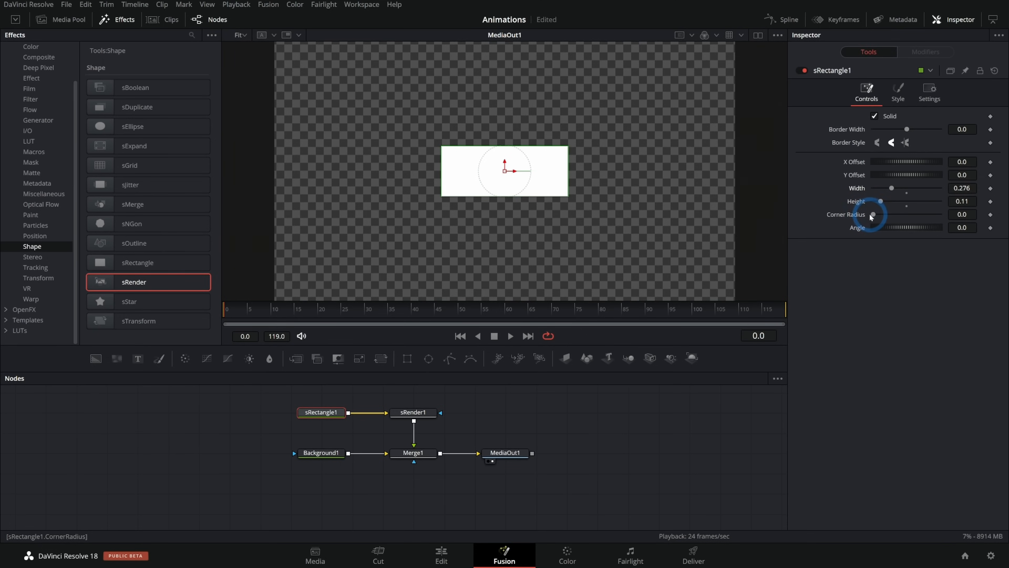
{"action": "left_click_drag", "start_coordinate": [548, 195], "coordinate": [747, 219]}
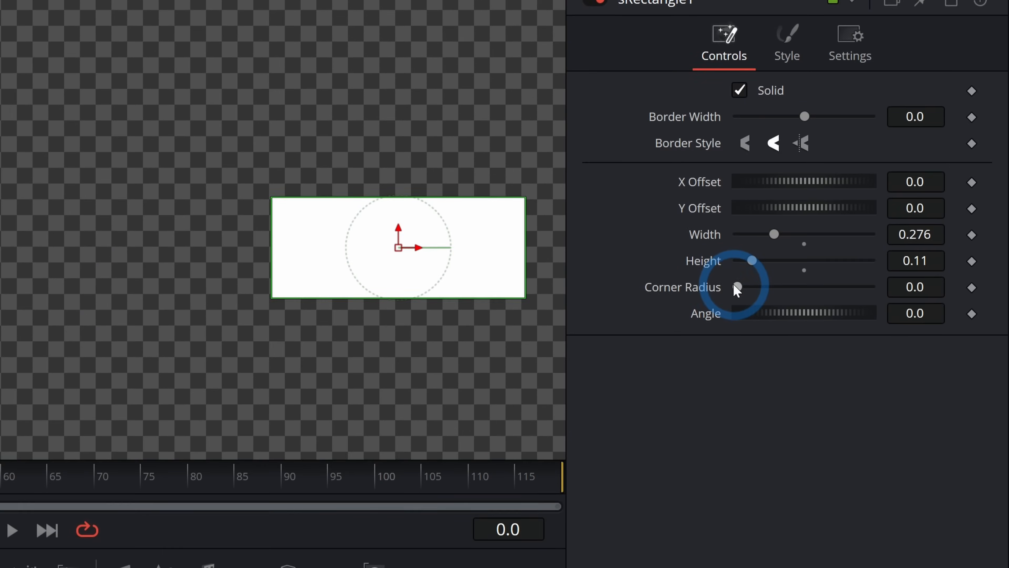
{"action": "left_click_drag", "start_coordinate": [737, 286], "coordinate": [780, 286]}
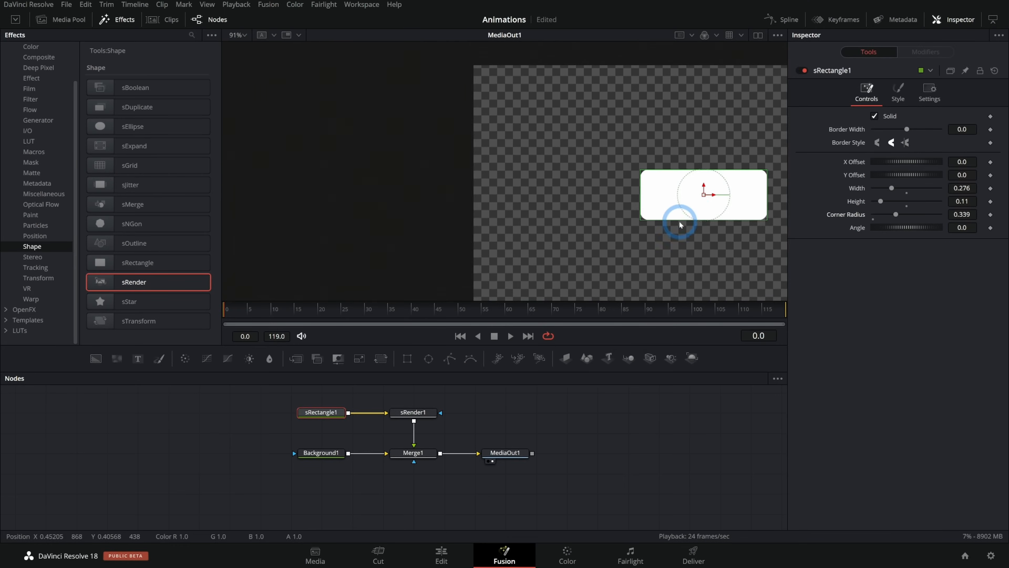
{"action": "left_click_drag", "start_coordinate": [350, 293], "coordinate": [0, 275]}
{"action": "left_click_drag", "start_coordinate": [915, 255], "coordinate": [901, 255]}
{"action": "left_click_drag", "start_coordinate": [956, 201], "coordinate": [951, 201]}
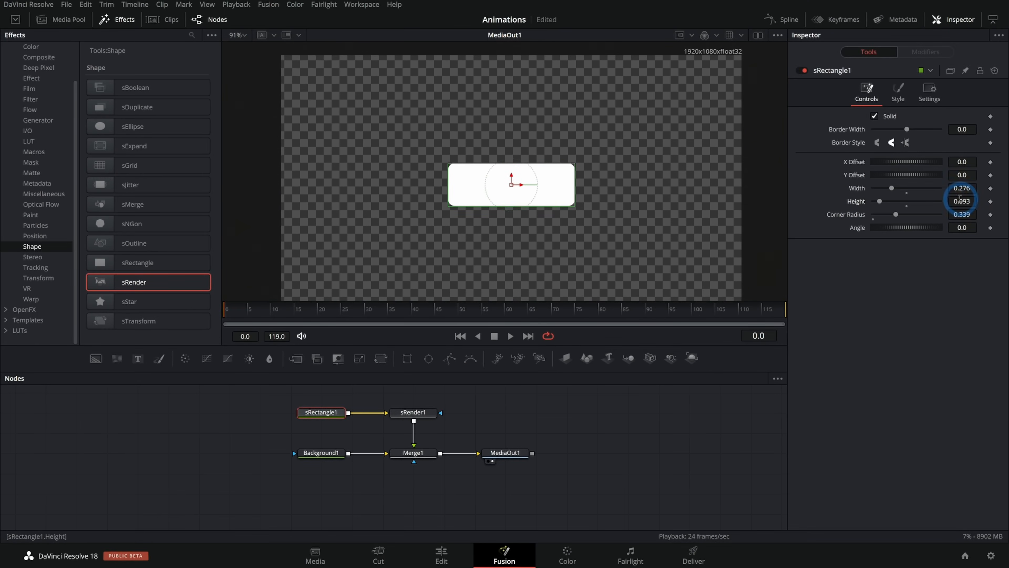
Set the fill colour of the sRectangle1 shape to magenta #c22b92
{"action": "left_click", "coordinate": [894, 93]}
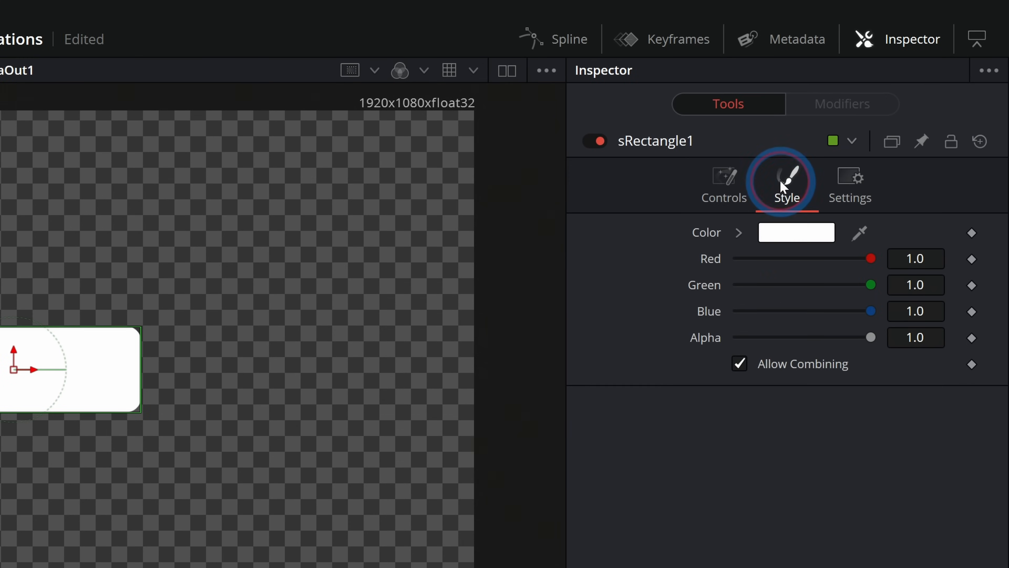
{"action": "left_click", "coordinate": [793, 234]}
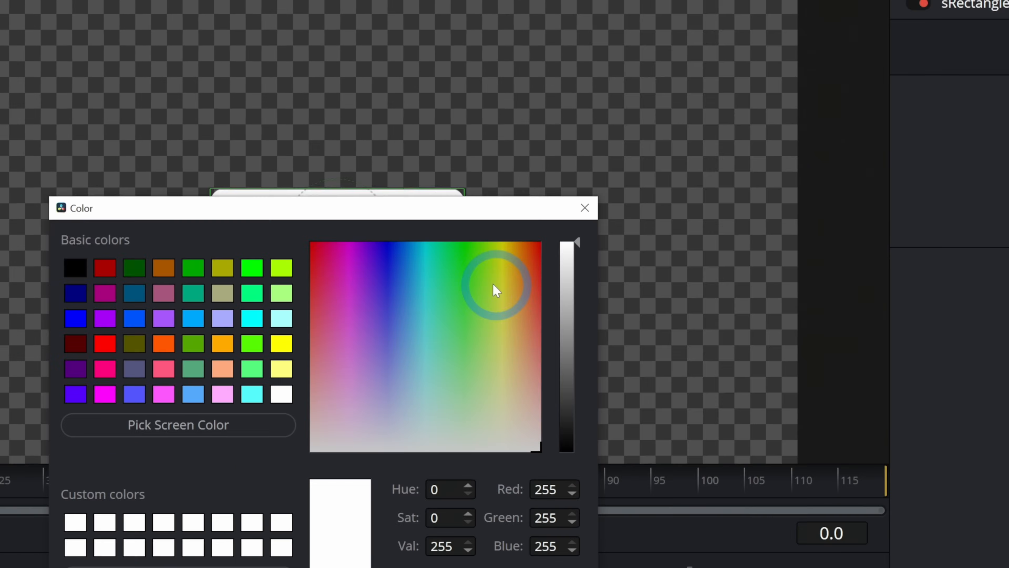
{"action": "left_click_drag", "start_coordinate": [370, 282], "coordinate": [336, 288]}
{"action": "left_click_drag", "start_coordinate": [592, 258], "coordinate": [591, 290]}
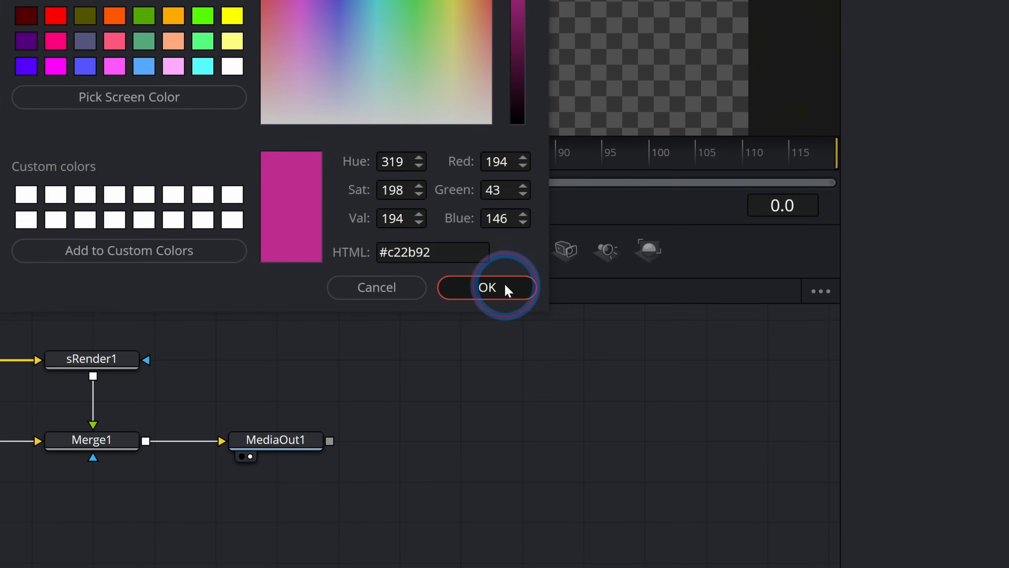
{"action": "left_click", "coordinate": [522, 554]}
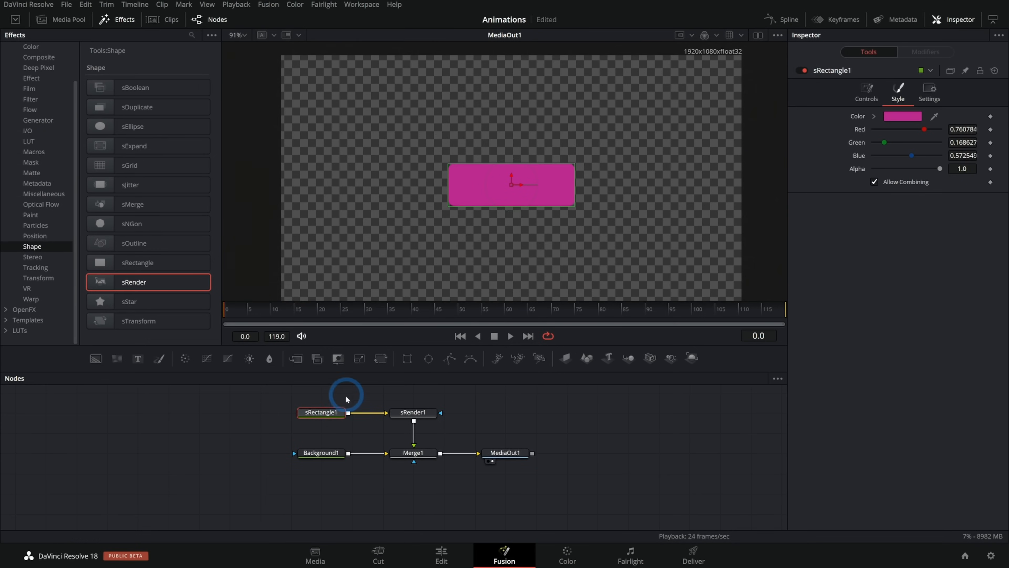
Duplicate sRectangle1, combine both rectangles through an sMerge ahead of sRender1, and arrange the copy above the merge as its foreground
{"action": "scroll", "coordinate": [336, 473], "scroll_direction": "up", "scroll_amount": 5}
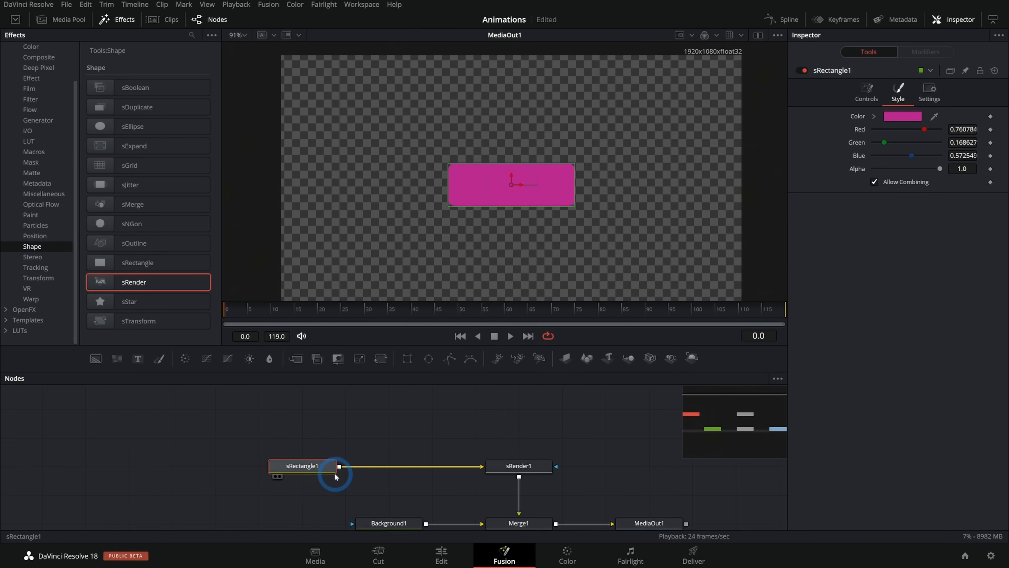
{"action": "left_click_drag", "start_coordinate": [374, 440], "coordinate": [280, 417]}
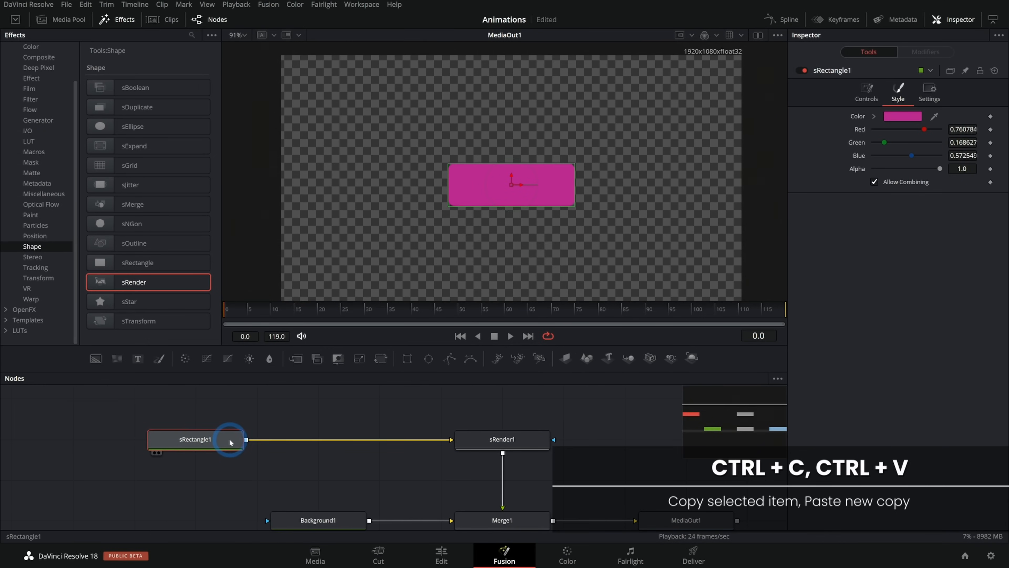
{"action": "key", "text": "ctrl+c"}
{"action": "key", "text": "ctrl+v"}
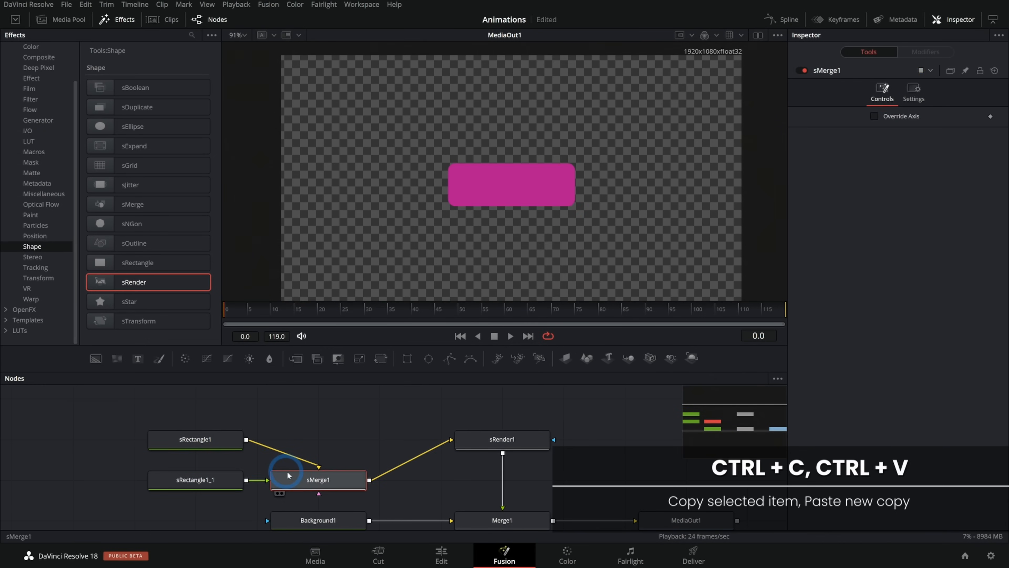
{"action": "left_click_drag", "start_coordinate": [340, 489], "coordinate": [338, 449]}
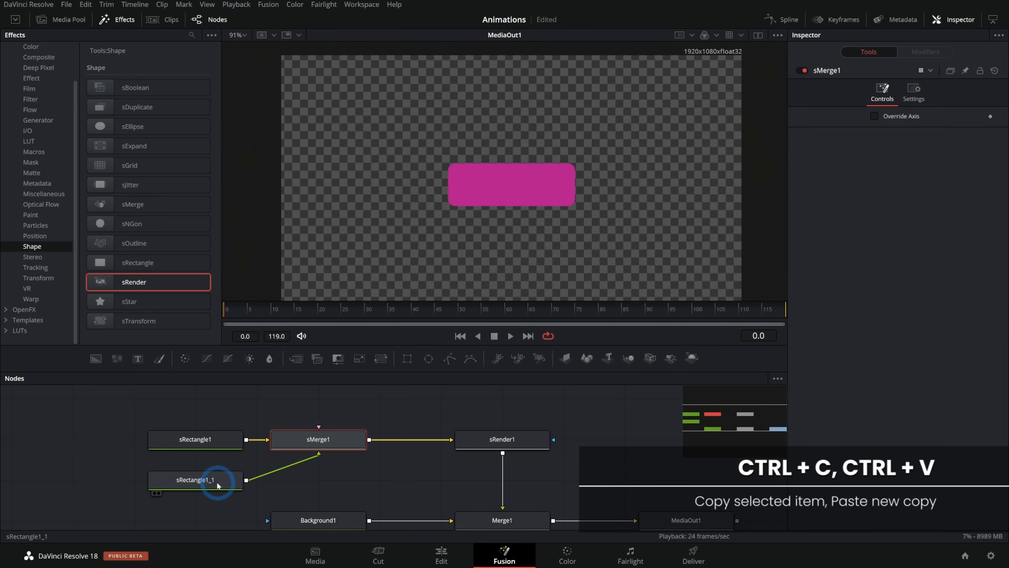
{"action": "left_click_drag", "start_coordinate": [218, 480], "coordinate": [326, 411]}
{"action": "left_click_drag", "start_coordinate": [442, 397], "coordinate": [433, 439]}
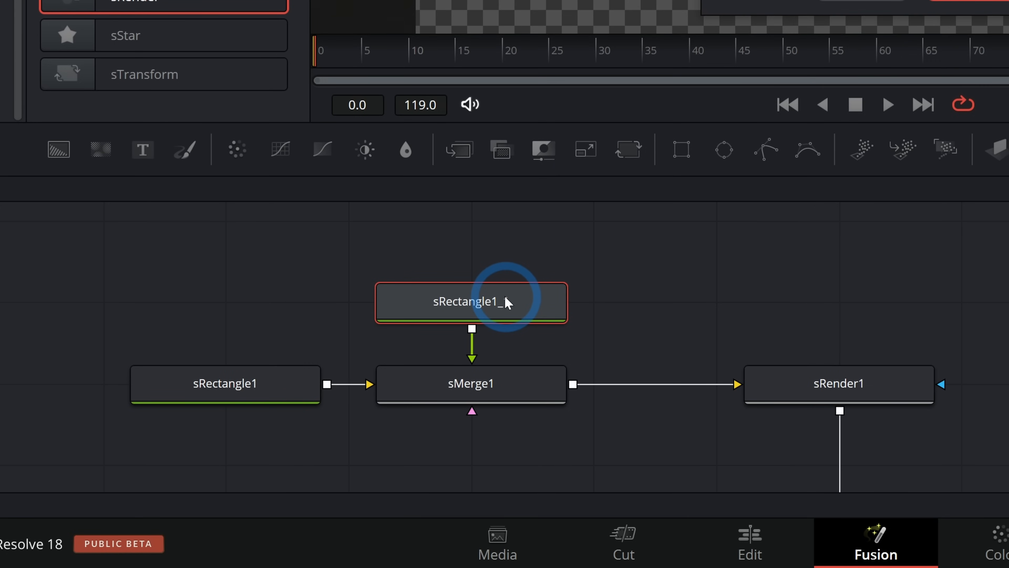
Rename the original background rectangle as DARK_PINK and lower it to a Y Offset of -0.019
{"action": "left_click", "coordinate": [280, 387]}
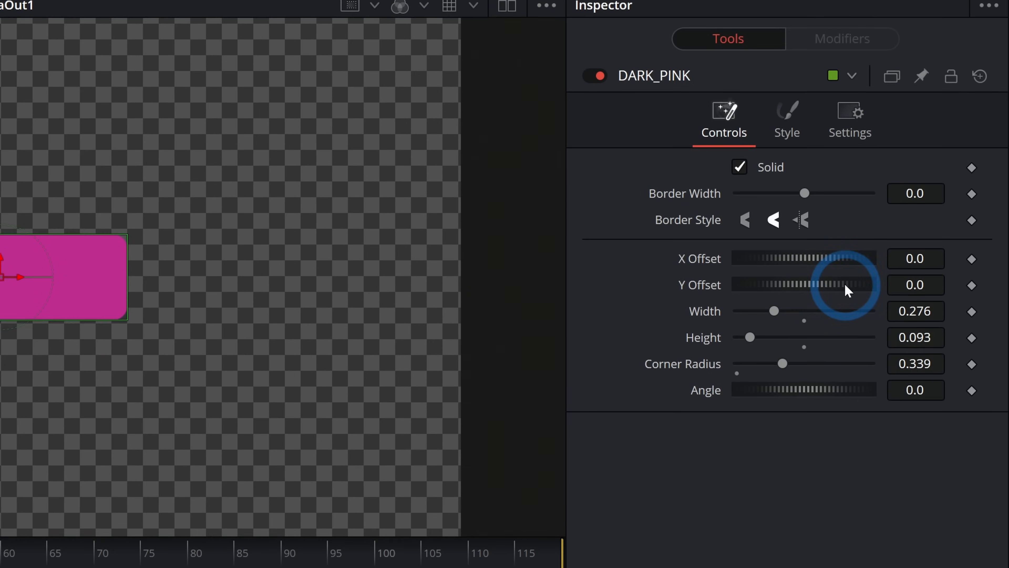
{"action": "left_click_drag", "start_coordinate": [844, 351], "coordinate": [841, 350]}
{"action": "left_click_drag", "start_coordinate": [841, 290], "coordinate": [844, 287]}
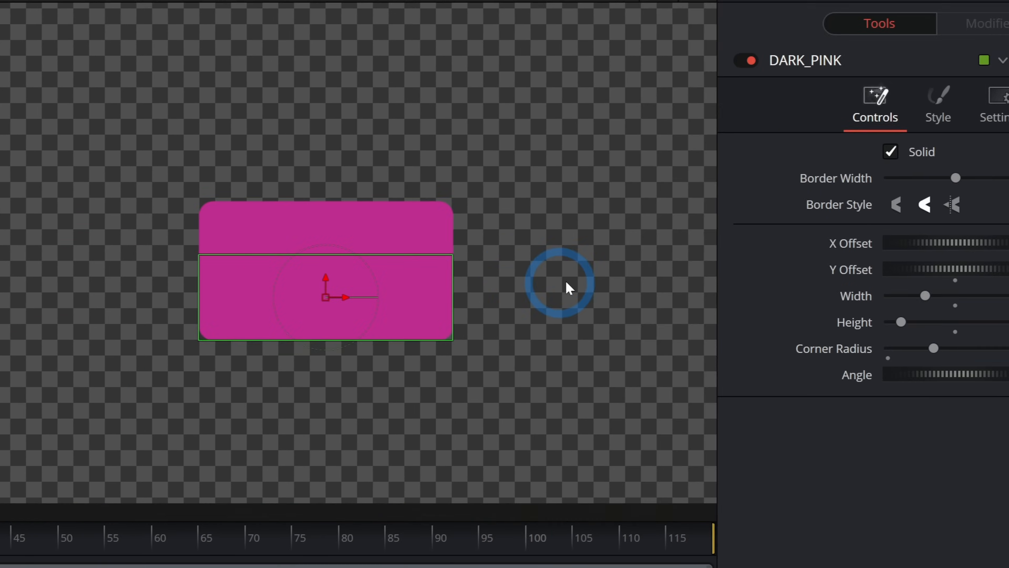
{"action": "left_click_drag", "start_coordinate": [566, 282], "coordinate": [811, 277]}
{"action": "left_click_drag", "start_coordinate": [977, 269], "coordinate": [962, 288]}
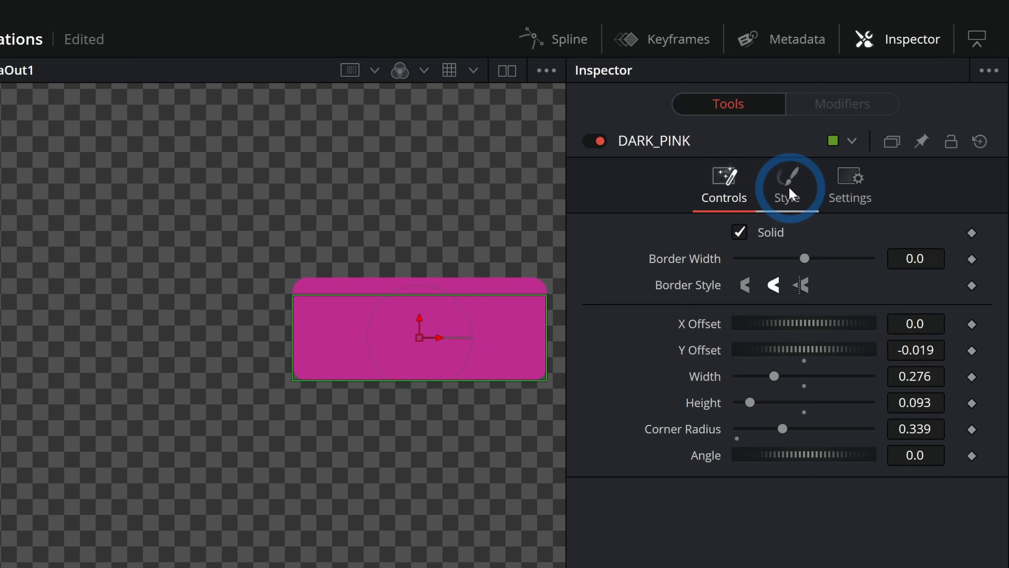
Change the DARK_PINK rectangle's colour to the darker purple-pink #962e8c
{"action": "left_click", "coordinate": [790, 194]}
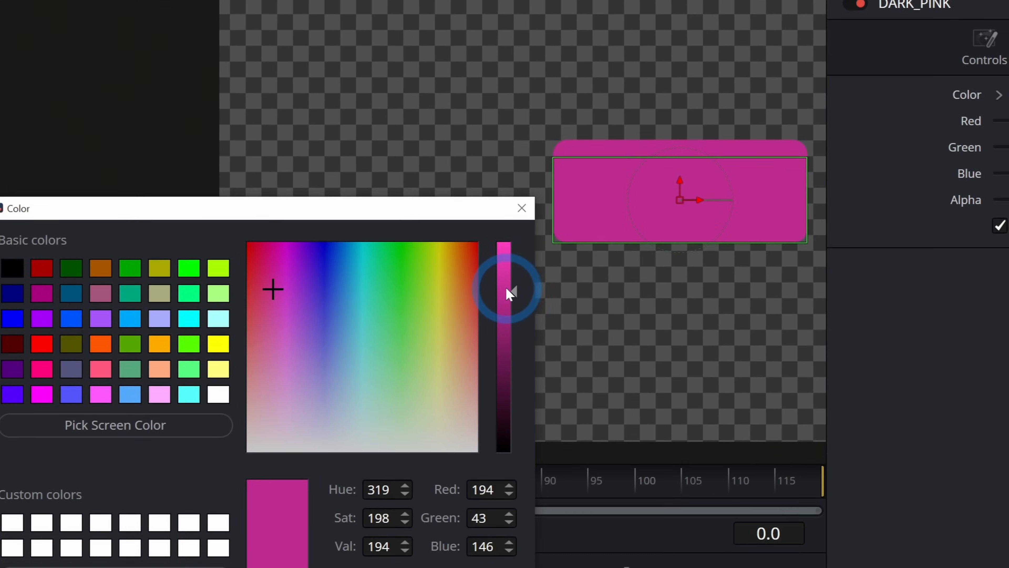
{"action": "left_click_drag", "start_coordinate": [247, 430], "coordinate": [248, 465]}
{"action": "left_click_drag", "start_coordinate": [272, 249], "coordinate": [276, 260]}
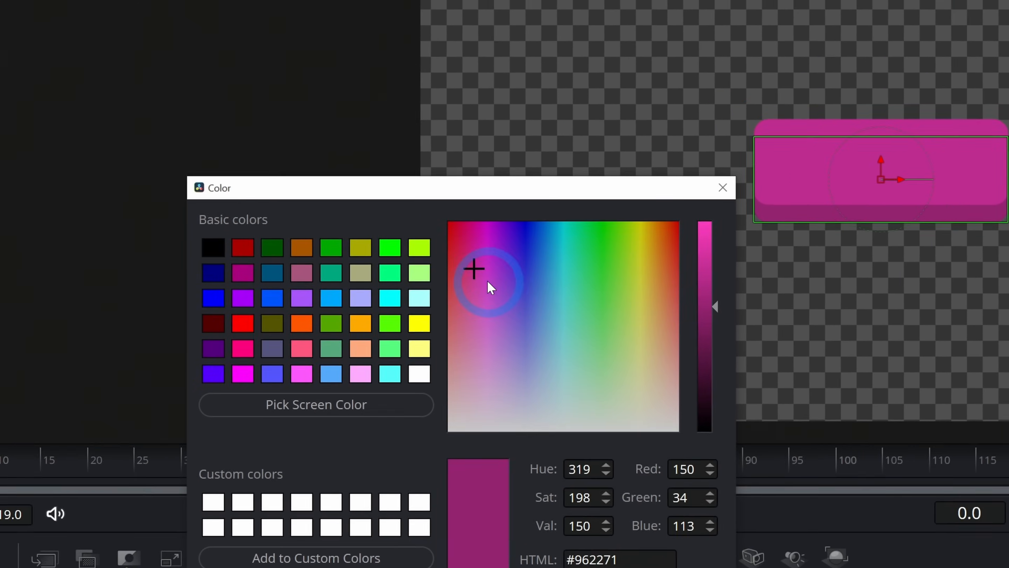
{"action": "left_click_drag", "start_coordinate": [506, 286], "coordinate": [508, 287]}
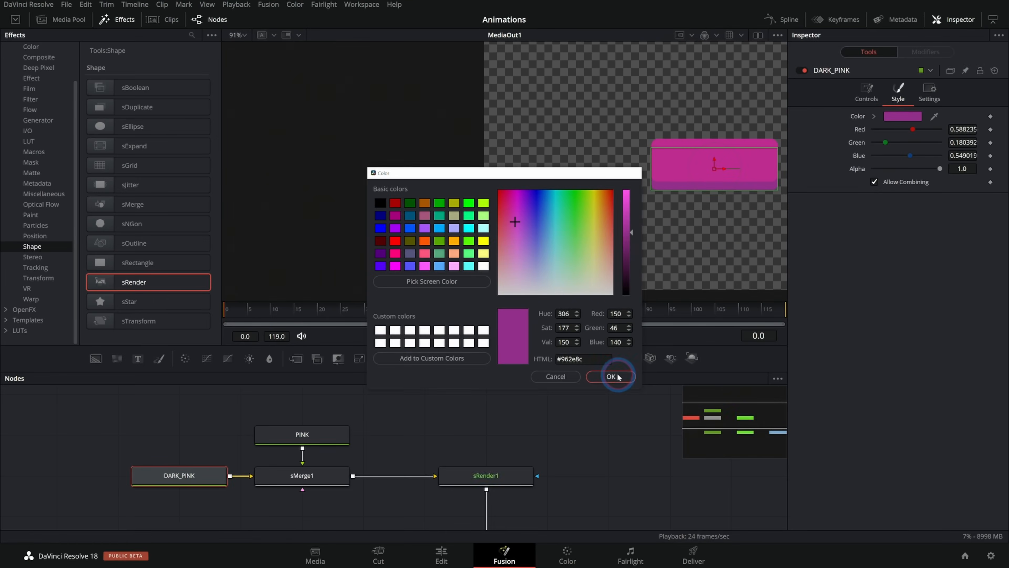
{"action": "left_click", "coordinate": [615, 376]}
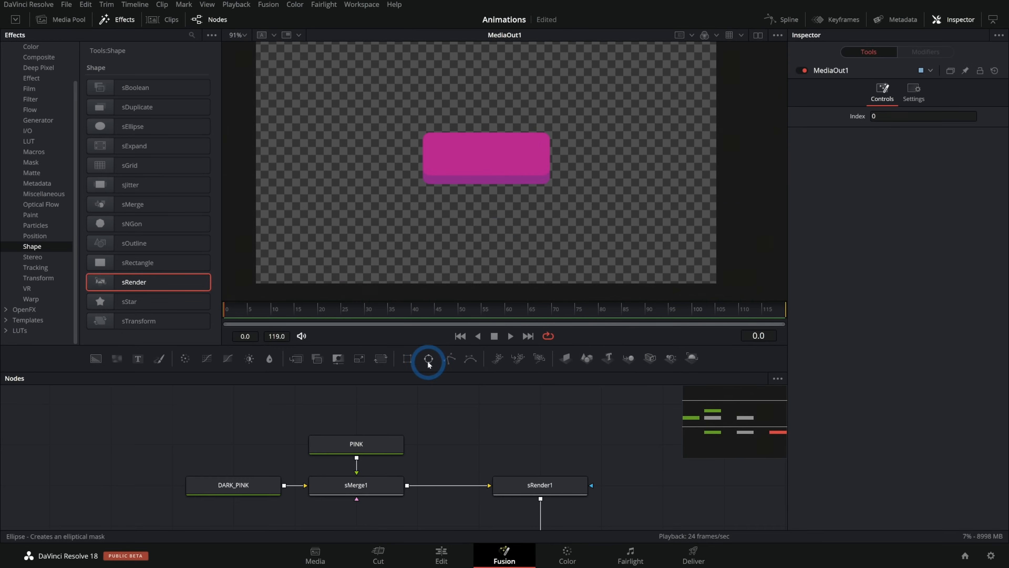
Duplicate the PINK node as an unconnected node and rename the copy BRIGHT
{"action": "left_click", "coordinate": [469, 431]}
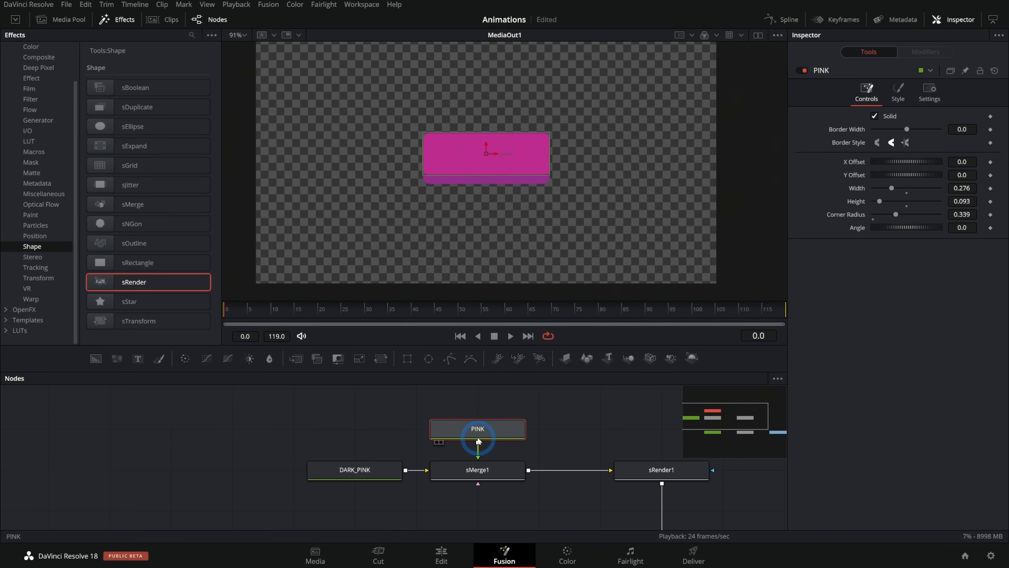
{"action": "left_click", "coordinate": [313, 450]}
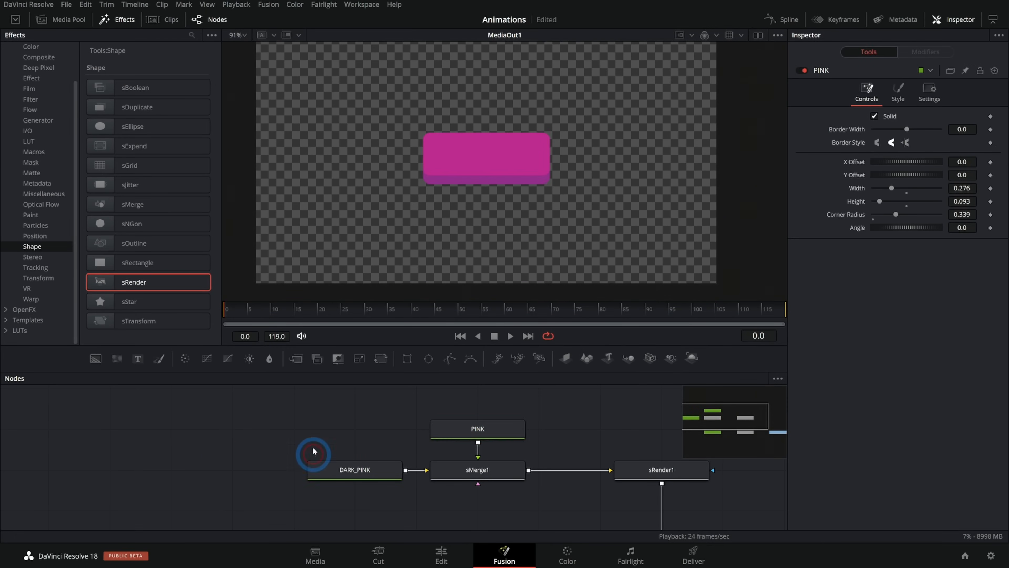
{"action": "key", "text": "ctrl+v"}
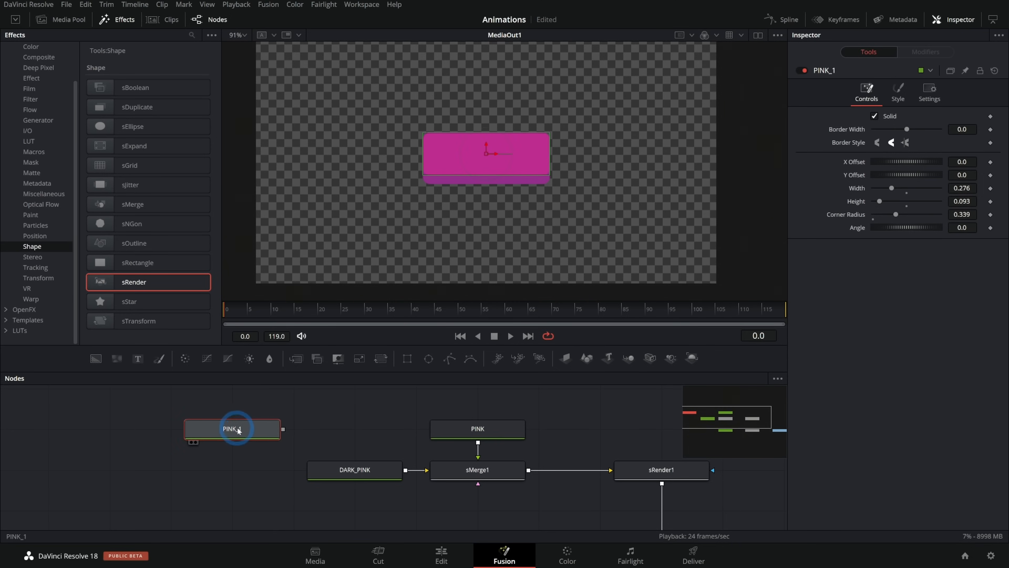
{"action": "key", "text": "F2"}
{"action": "type", "text": "BRIGH"}
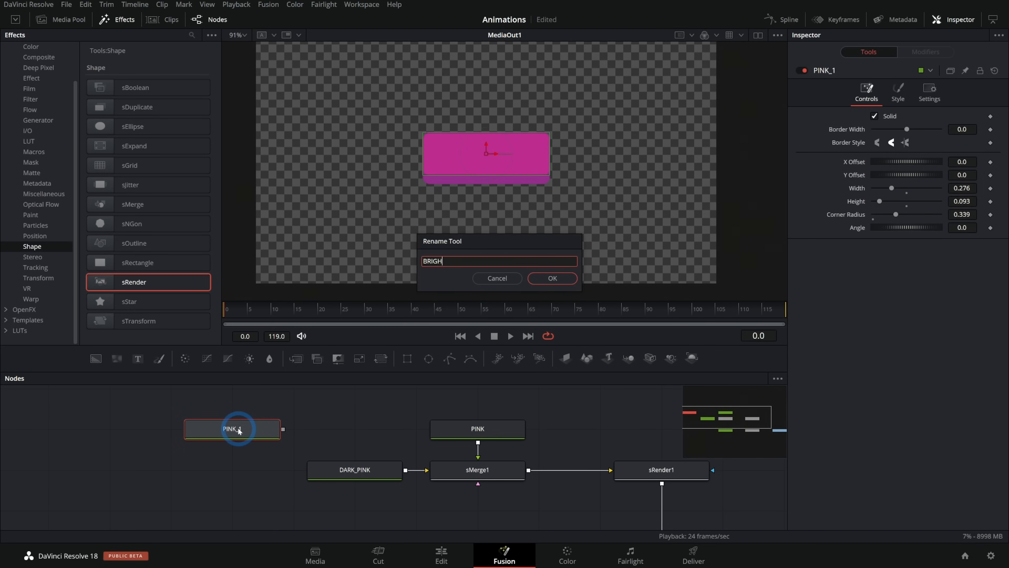
{"action": "type", "text": "T"}
{"action": "key", "text": "Return"}
Set the BRIGHT rectangle's colour to light pink #e187c6
{"action": "left_click", "coordinate": [897, 91]}
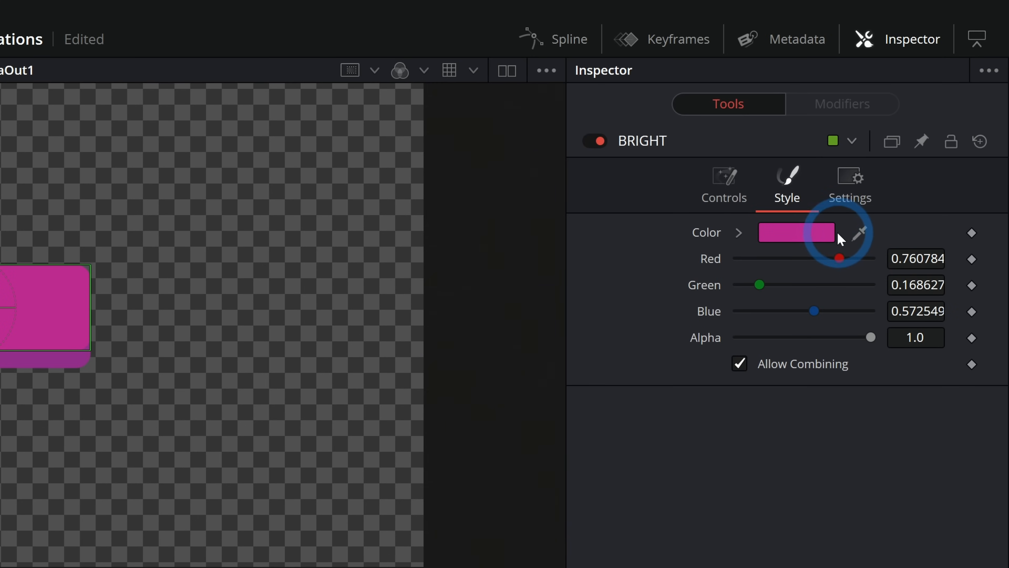
{"action": "left_click", "coordinate": [908, 117]}
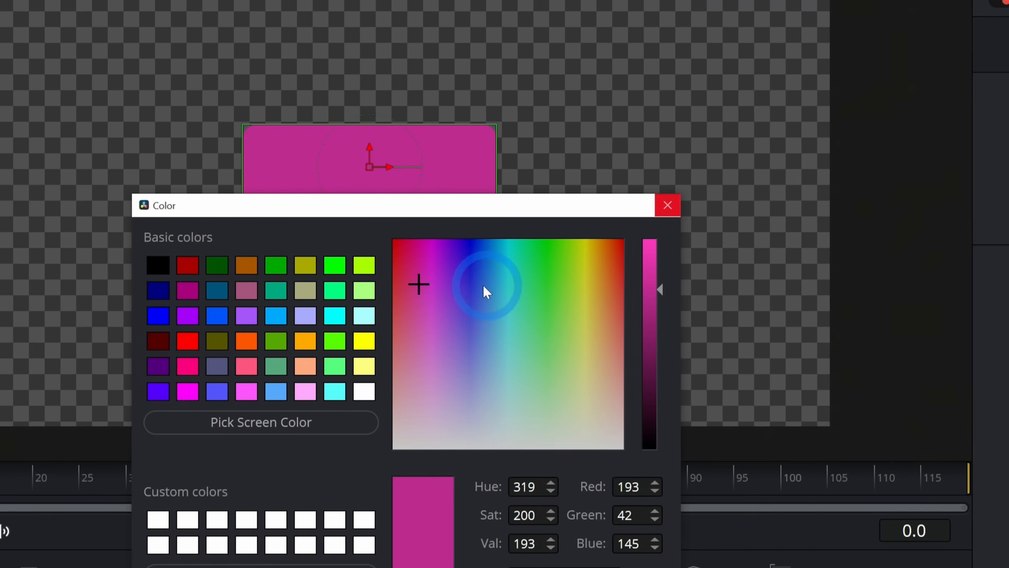
{"action": "left_click_drag", "start_coordinate": [18, 398], "coordinate": [19, 476]}
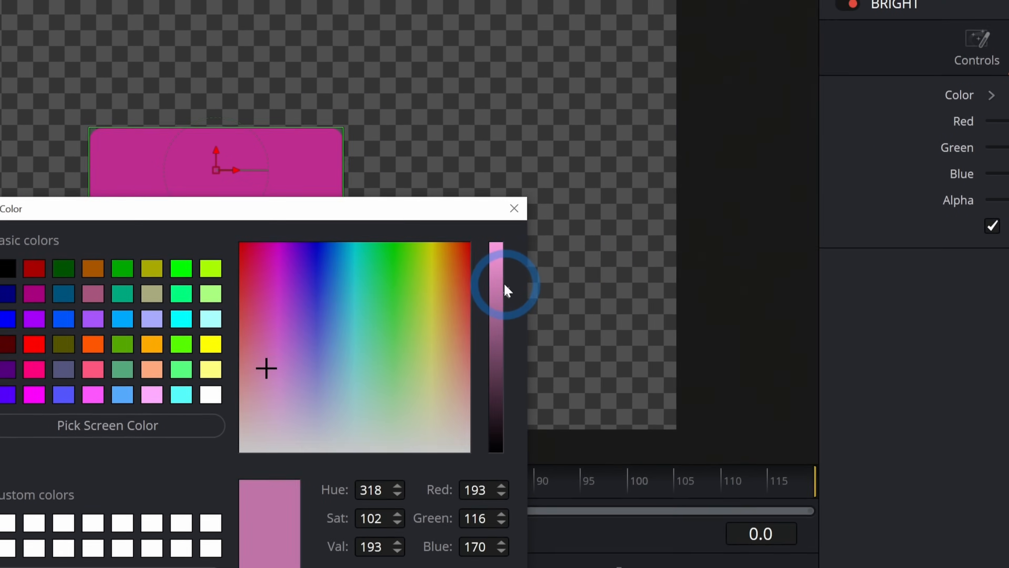
{"action": "left_click", "coordinate": [736, 185]}
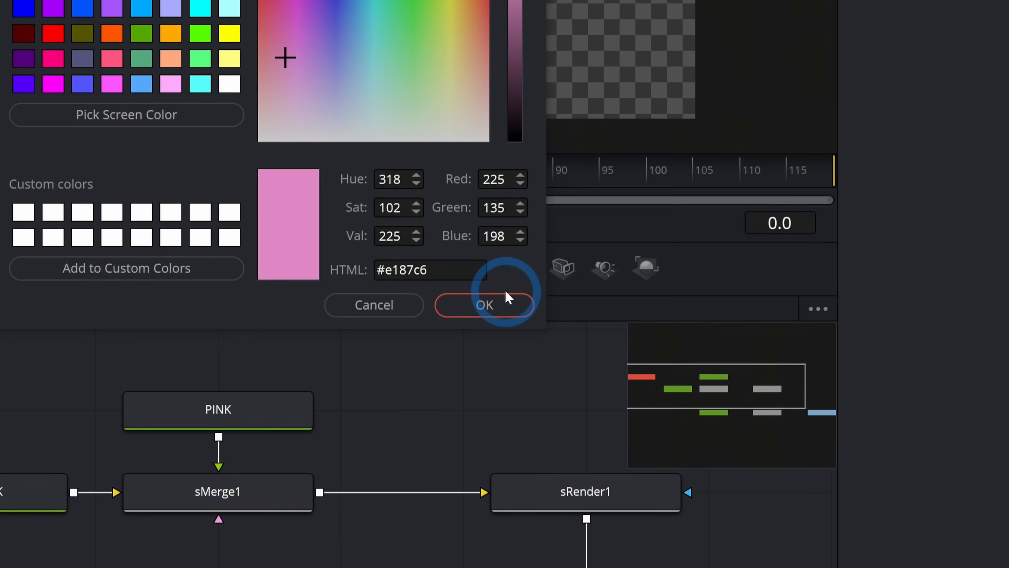
{"action": "left_click", "coordinate": [506, 295]}
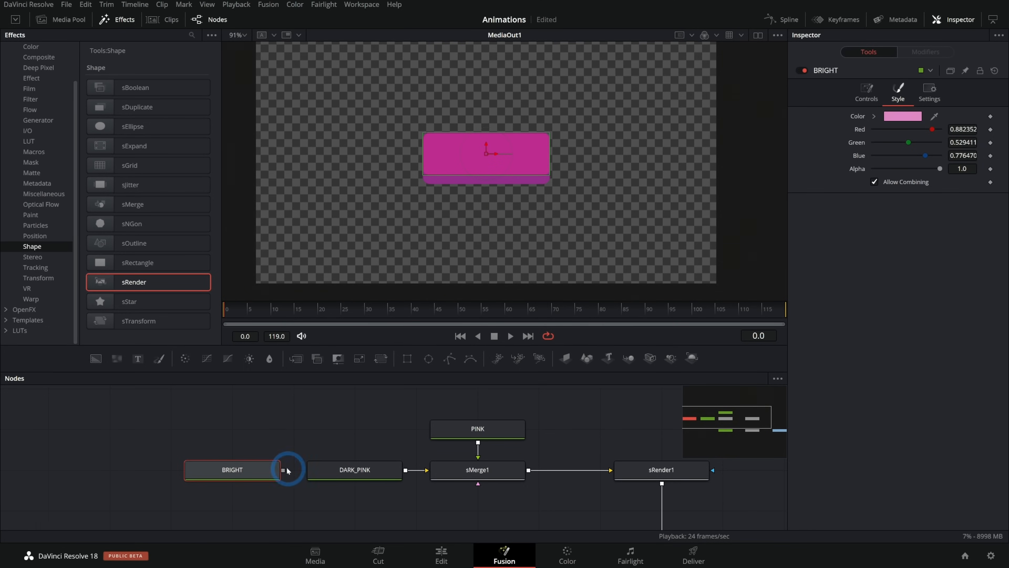
Merge BRIGHT over DARK_PINK with a new sMerge and feed the result into sMerge1
{"action": "left_click_drag", "start_coordinate": [279, 470], "coordinate": [340, 429]}
{"action": "left_click_drag", "start_coordinate": [387, 469], "coordinate": [203, 469]}
{"action": "left_click", "coordinate": [301, 484]}
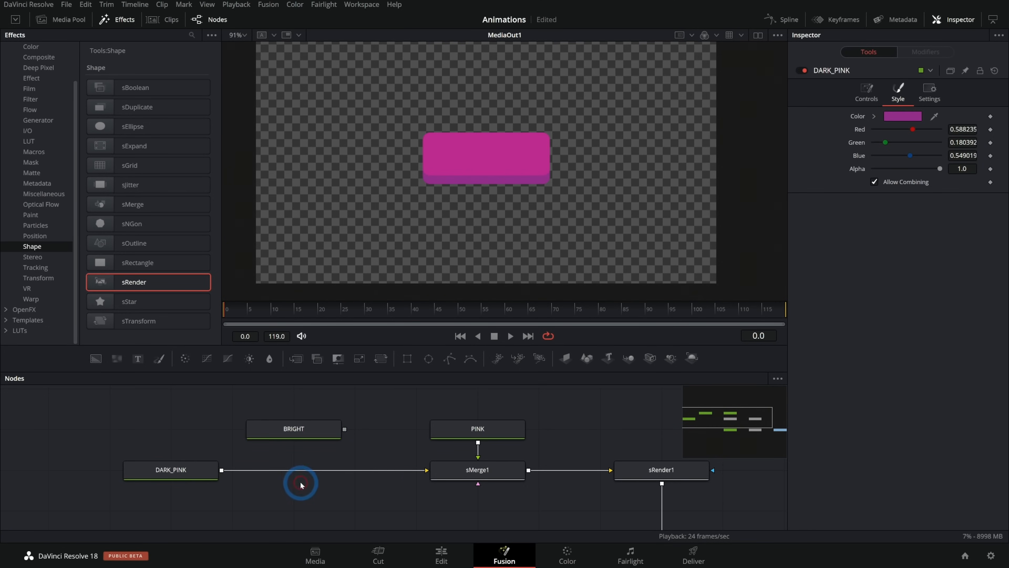
{"action": "left_click_drag", "start_coordinate": [407, 475], "coordinate": [273, 475]}
{"action": "left_click_drag", "start_coordinate": [162, 473], "coordinate": [101, 474]}
{"action": "left_click_drag", "start_coordinate": [345, 429], "coordinate": [160, 470]}
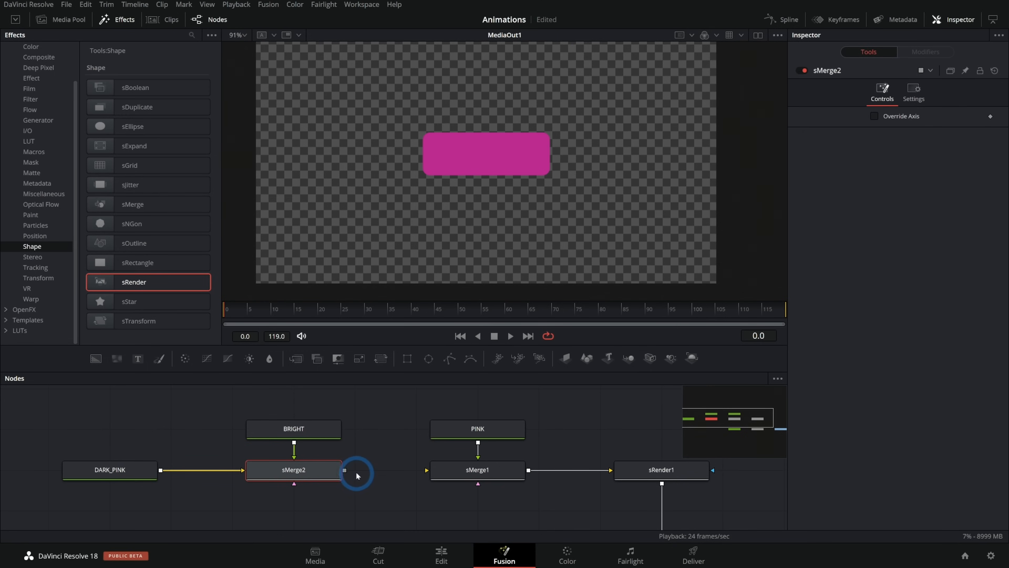
{"action": "left_click_drag", "start_coordinate": [346, 468], "coordinate": [450, 472]}
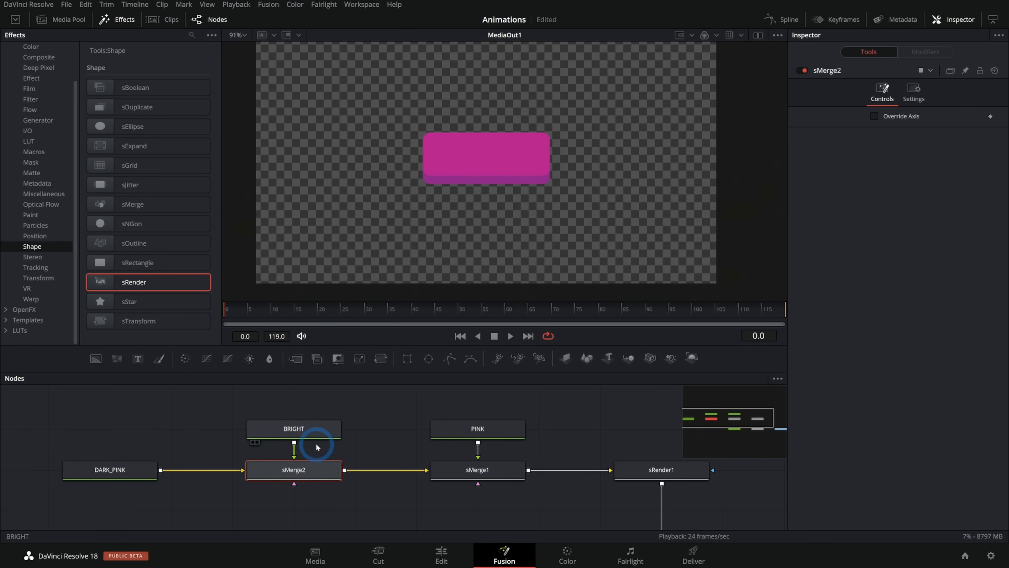
Raise the BRIGHT rectangle to a Y Offset of 0.003 and check the highlight with the shape outline hidden
{"action": "left_click", "coordinate": [321, 436]}
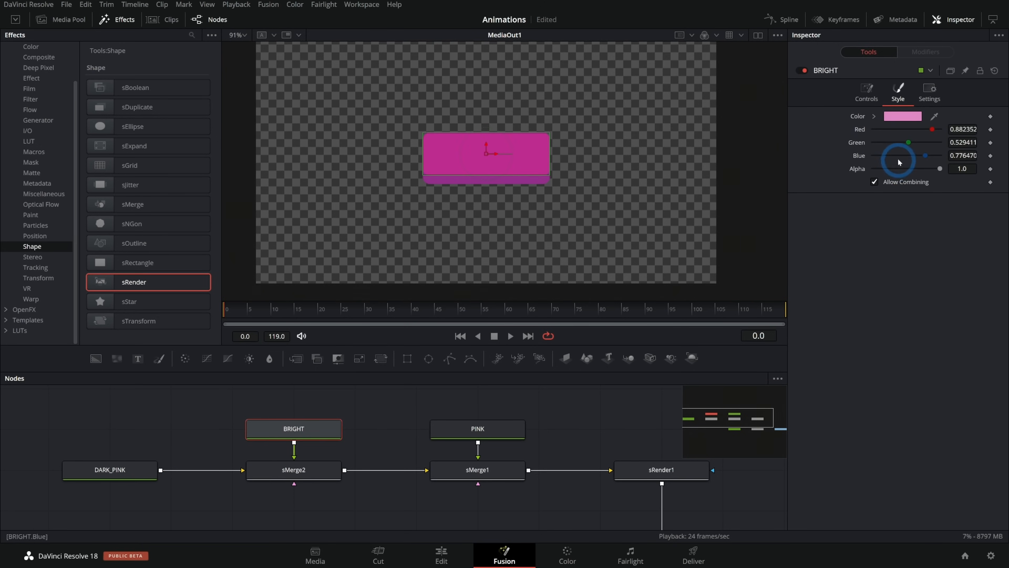
{"action": "left_click", "coordinate": [867, 91]}
{"action": "left_click_drag", "start_coordinate": [966, 174], "coordinate": [966, 174]}
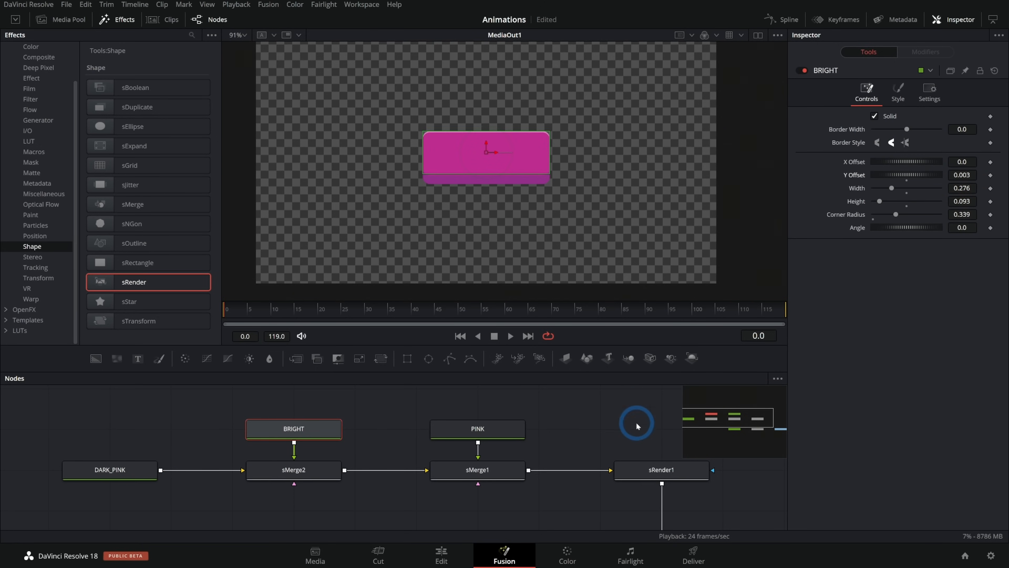
{"action": "left_click", "coordinate": [651, 470]}
Set the BRIGHT rectangle's Y Offset to -0.002 and check the highlight along the button's lower edge
{"action": "left_click", "coordinate": [316, 442]}
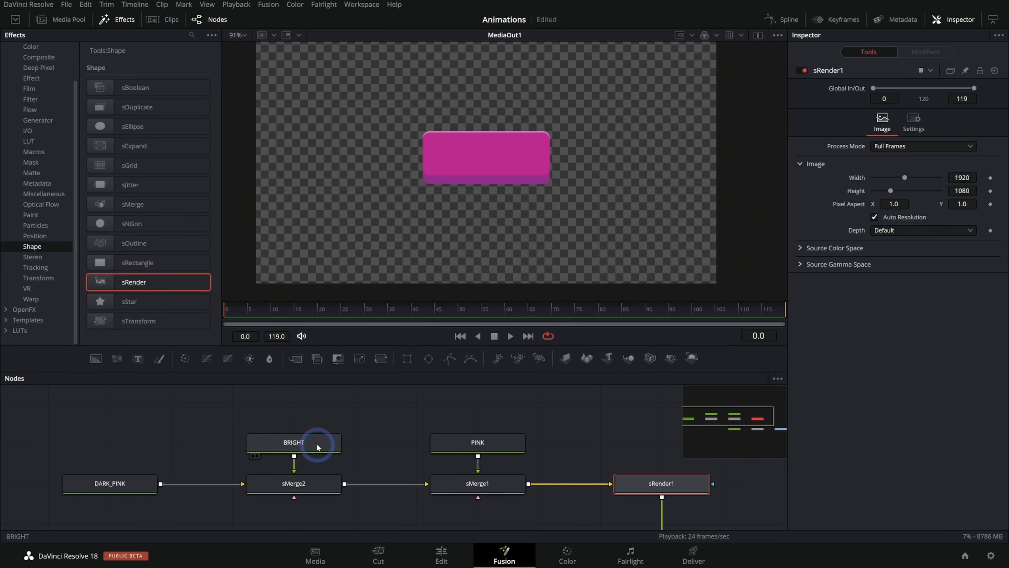
{"action": "left_click", "coordinate": [960, 170]}
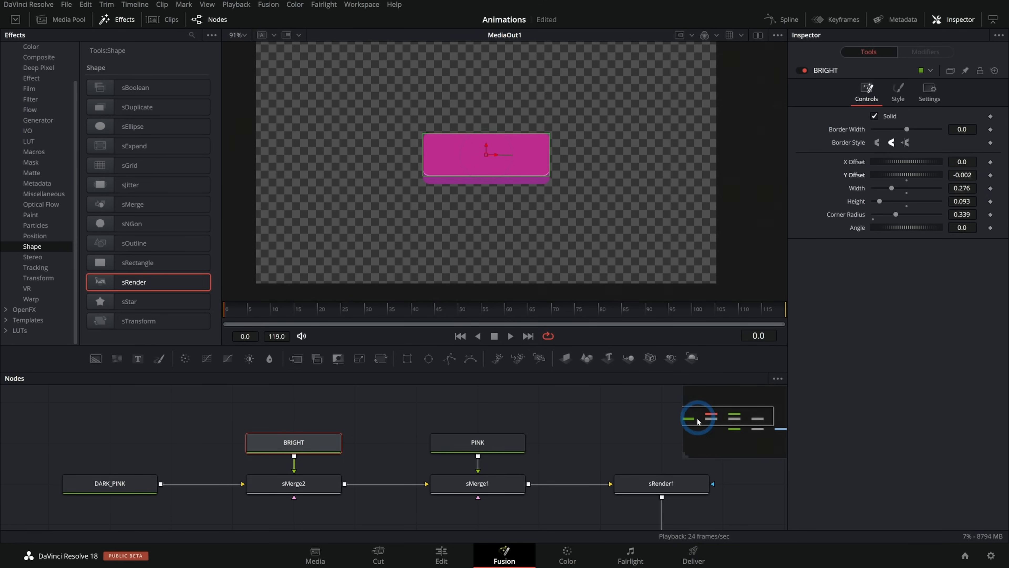
{"action": "left_click", "coordinate": [676, 482]}
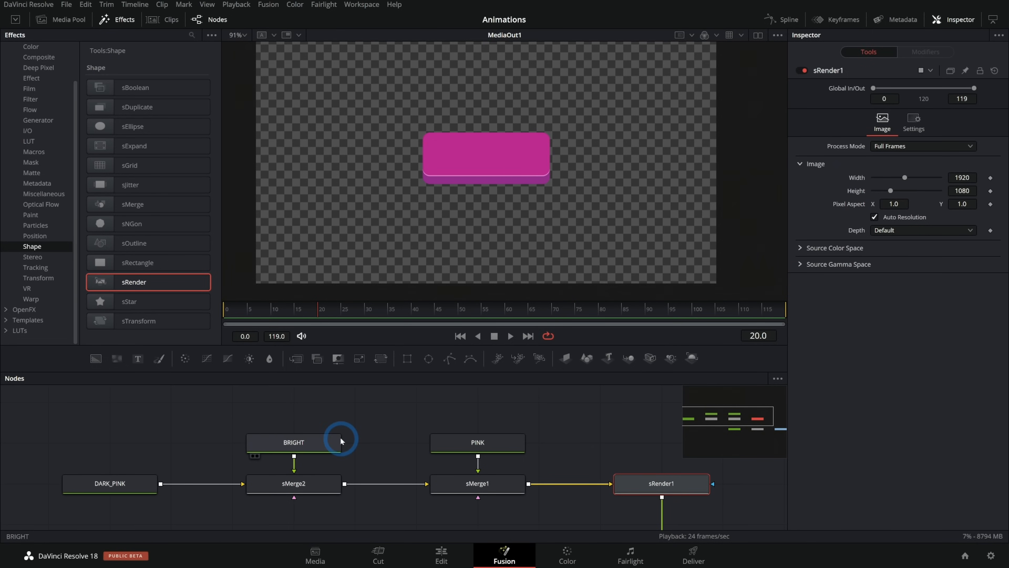
Delete sMerge2 and replace DARK_PINK with BRIGHT as the background input of sMerge1
{"action": "left_click_drag", "start_coordinate": [394, 445], "coordinate": [383, 417]}
{"action": "left_click", "coordinate": [302, 461]}
{"action": "key", "text": "Delete"}
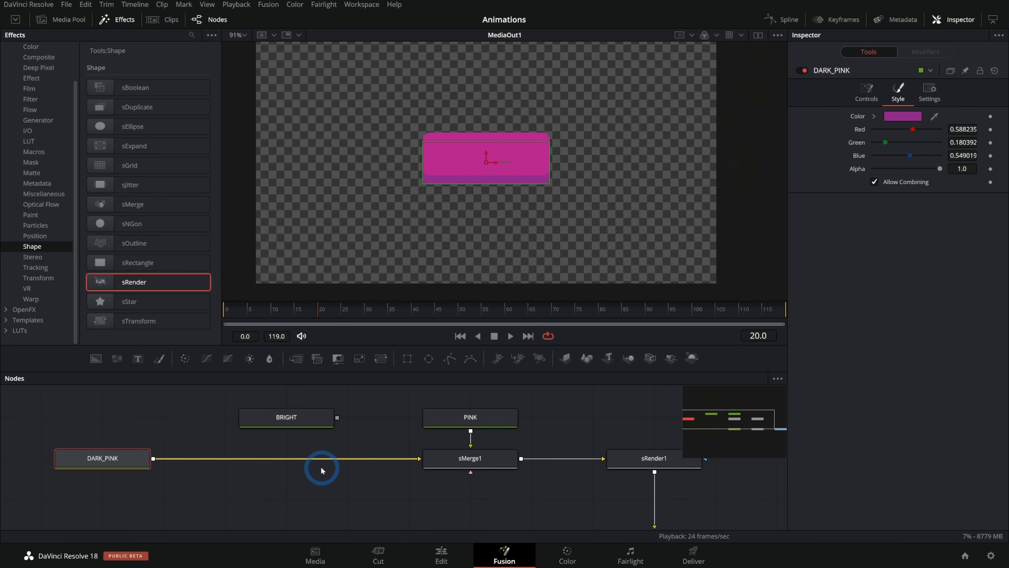
{"action": "left_click", "coordinate": [407, 458]}
{"action": "left_click_drag", "start_coordinate": [285, 419], "coordinate": [480, 466]}
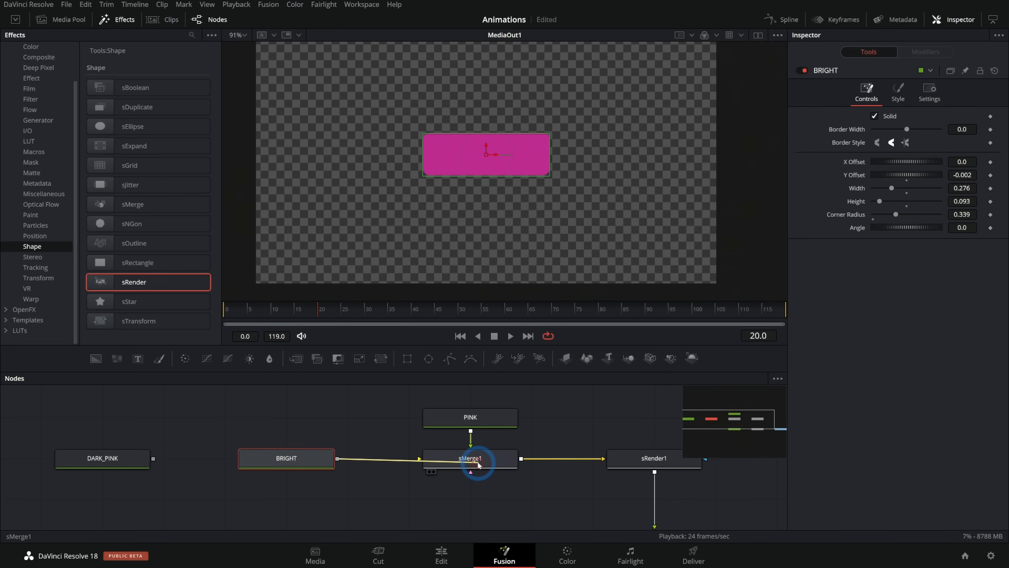
Move the BRIGHT, PINK and sMerge1 group aside and merge it over DARK_PINK with a new sMerge feeding sRender1
{"action": "left_click_drag", "start_coordinate": [280, 499], "coordinate": [522, 401]}
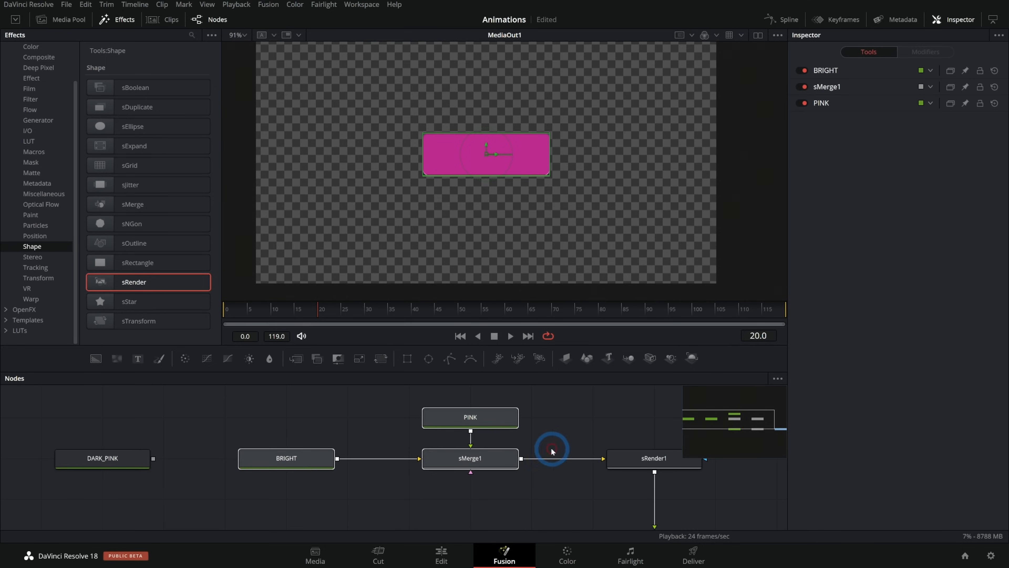
{"action": "left_click_drag", "start_coordinate": [503, 459], "coordinate": [405, 437]}
{"action": "left_click_drag", "start_coordinate": [139, 460], "coordinate": [445, 460]}
{"action": "left_click_drag", "start_coordinate": [399, 417], "coordinate": [460, 459]}
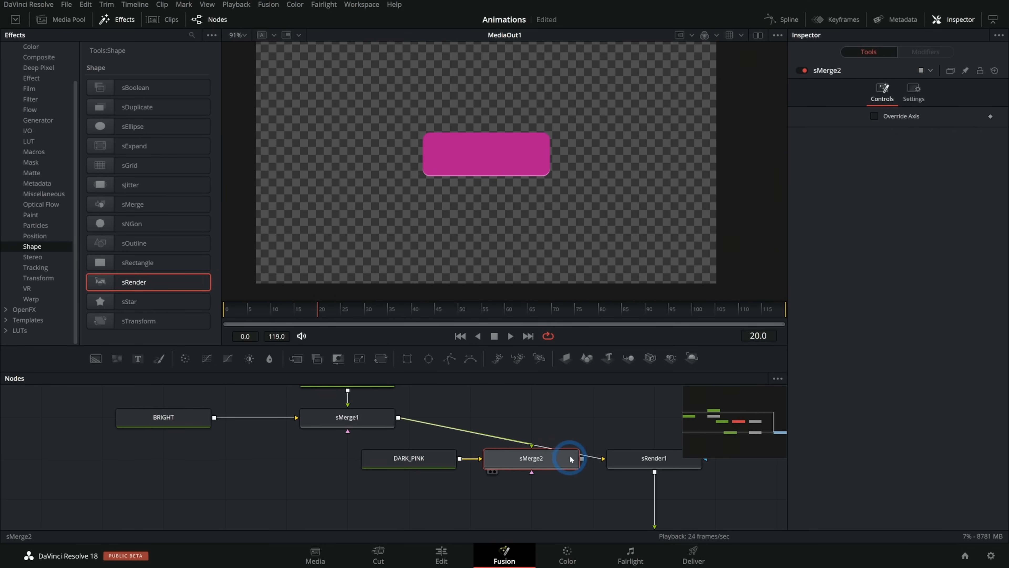
{"action": "left_click", "coordinate": [589, 457]}
{"action": "left_click_drag", "start_coordinate": [588, 467], "coordinate": [624, 468]}
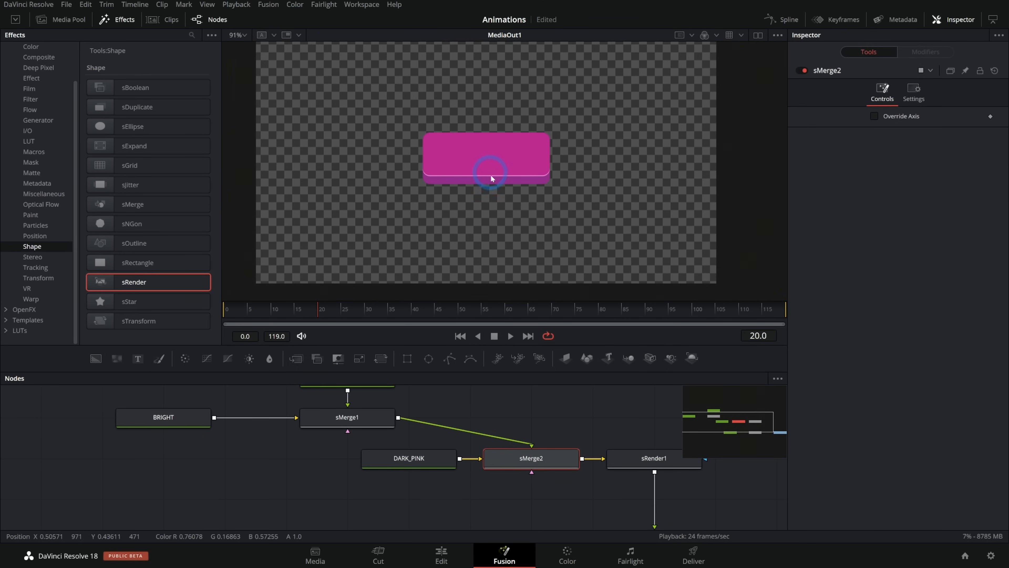
Insert an sTransform node between sMerge1 and sMerge2
{"action": "left_click", "coordinate": [479, 442]}
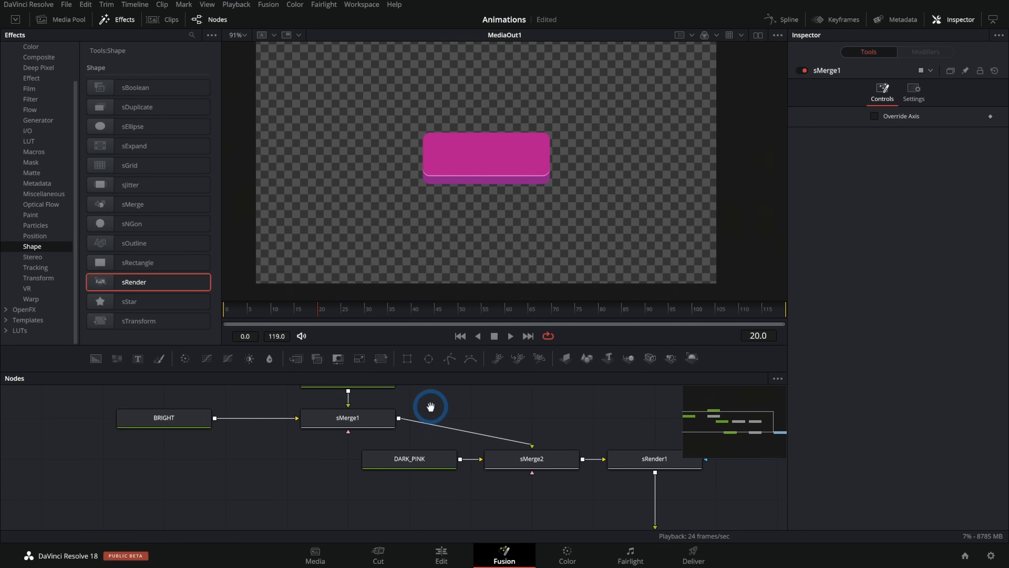
{"action": "scroll", "coordinate": [428, 405], "scroll_direction": "up", "scroll_amount": 2}
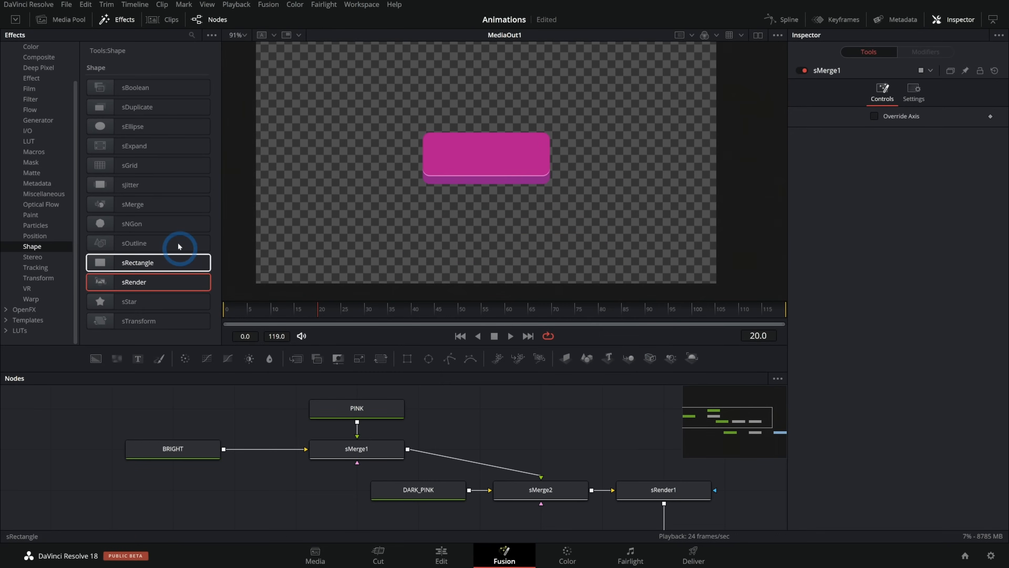
{"action": "left_click_drag", "start_coordinate": [102, 320], "coordinate": [481, 464]}
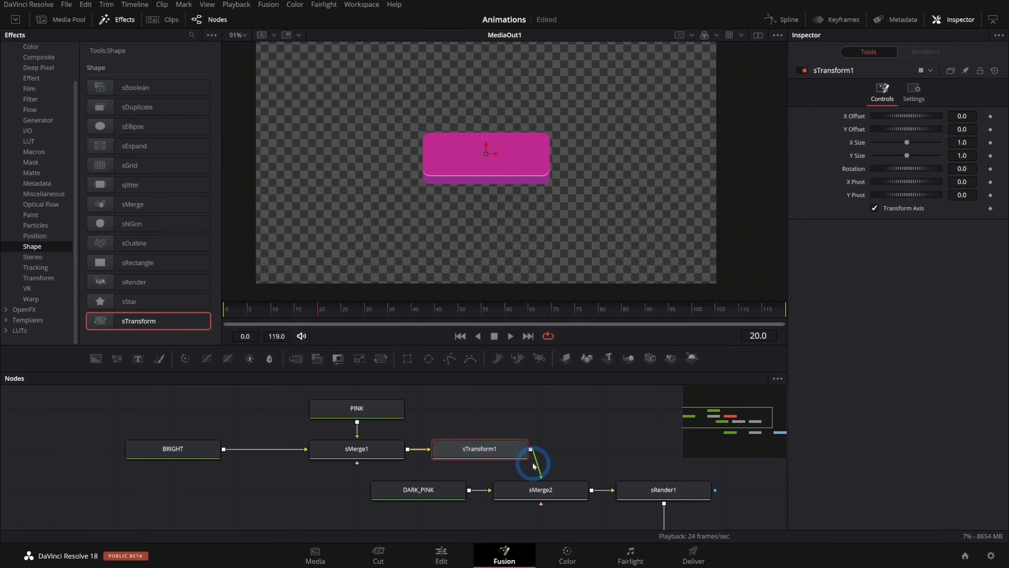
Test moving the button top with sTransform1 at X Offset 0.072 and Y Offset 0.043, and return both offsets to 0
{"action": "left_click_drag", "start_coordinate": [900, 119], "coordinate": [905, 121]}
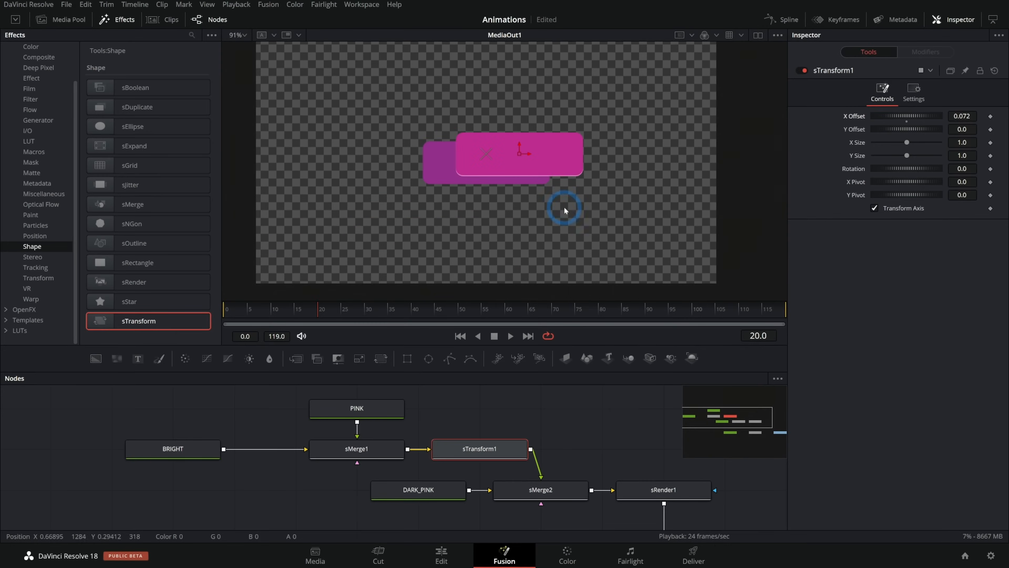
{"action": "key", "text": "ctrl+z"}
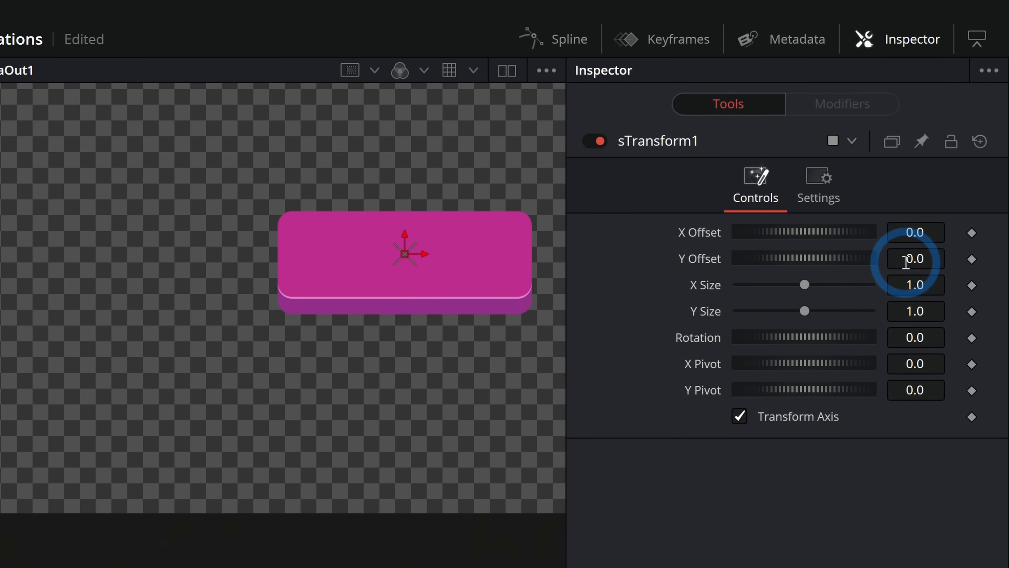
{"action": "left_click_drag", "start_coordinate": [924, 258], "coordinate": [965, 260]}
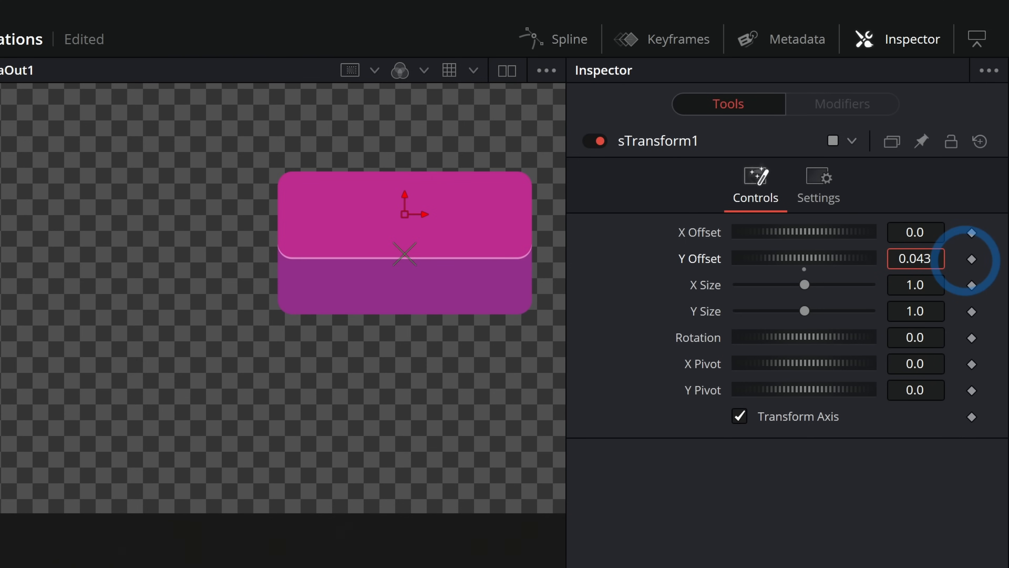
{"action": "left_click_drag", "start_coordinate": [966, 260], "coordinate": [881, 258]}
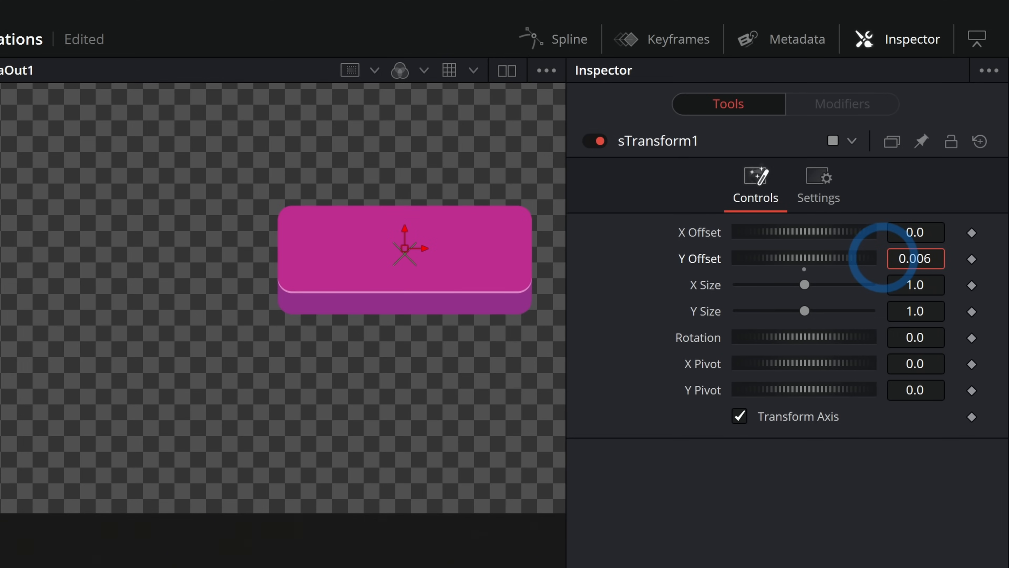
{"action": "double_click", "coordinate": [700, 265]}
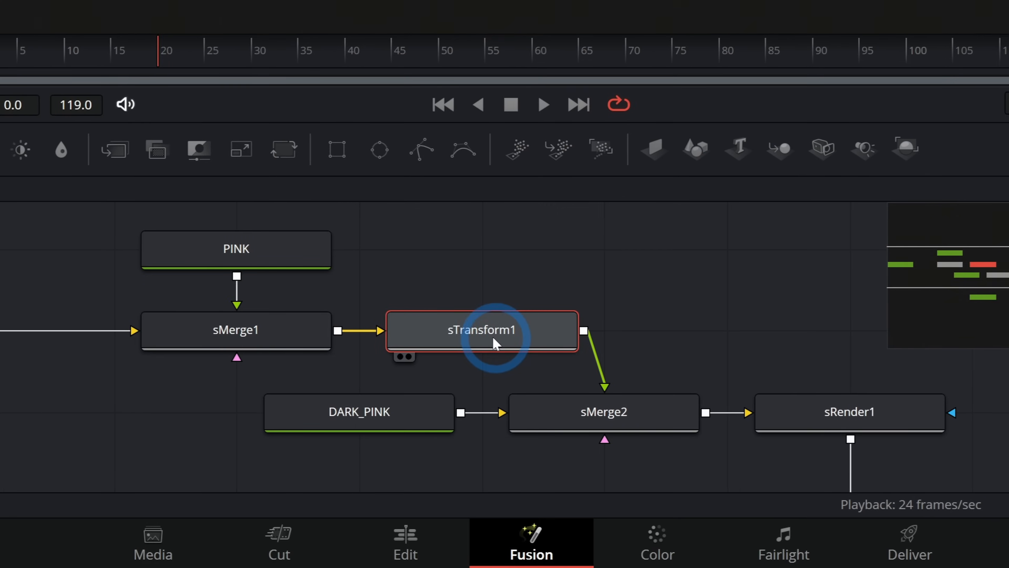
Rename the sTransform1 node to PRESS_XF
{"action": "left_click", "coordinate": [499, 337]}
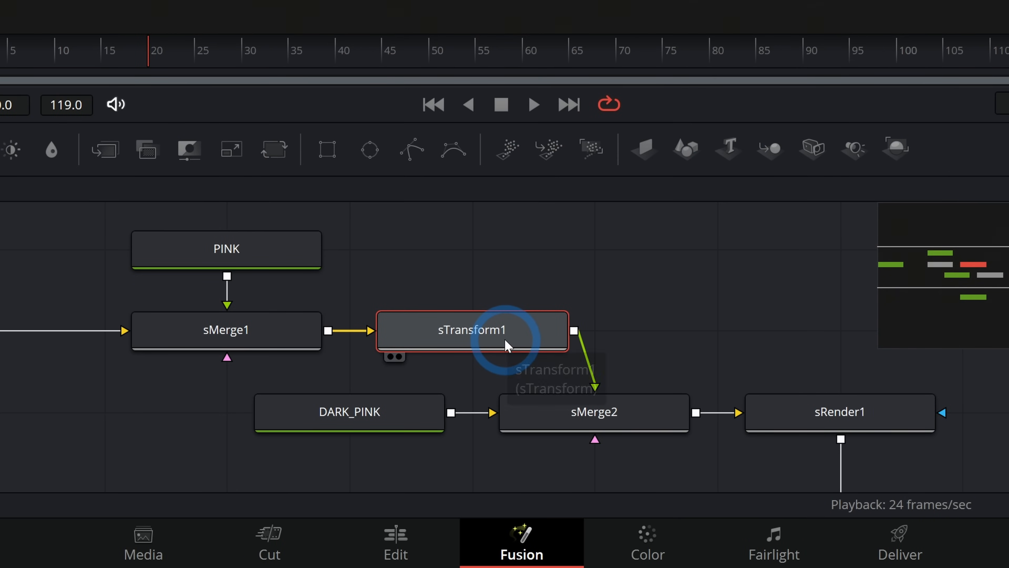
{"action": "key", "text": "shift+space"}
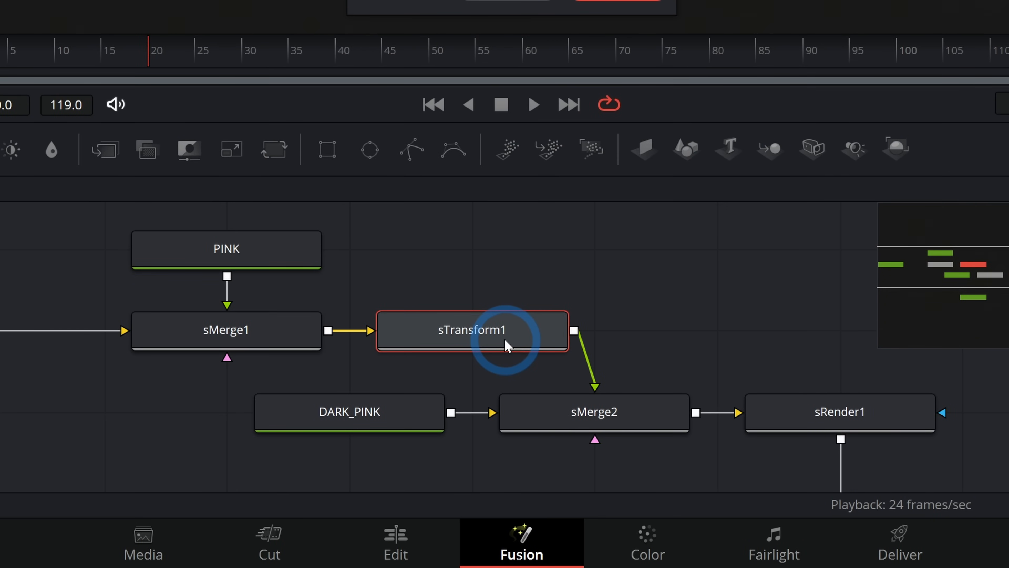
{"action": "type", "text": "PRESS_XF"}
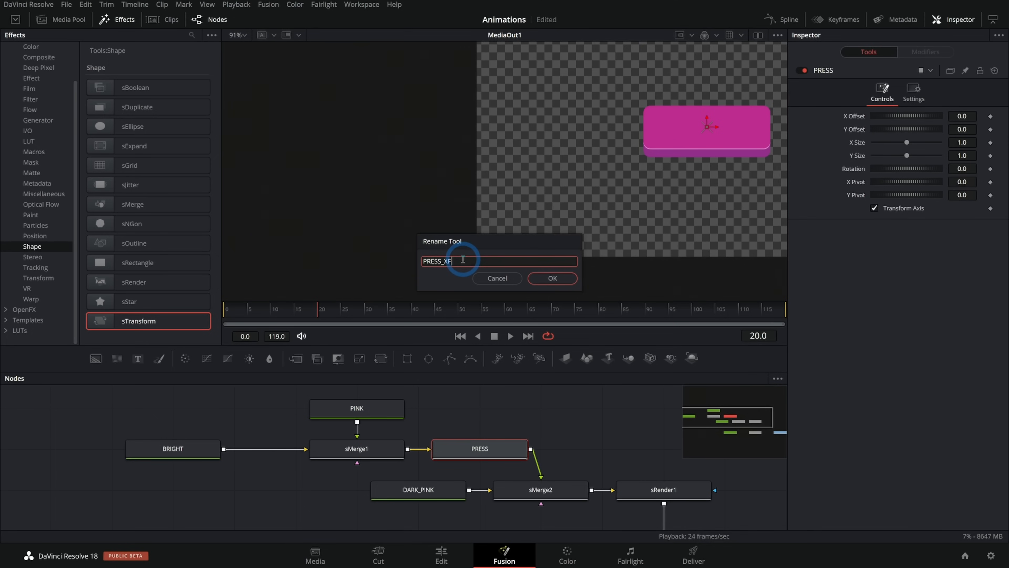
{"action": "key", "text": "Return"}
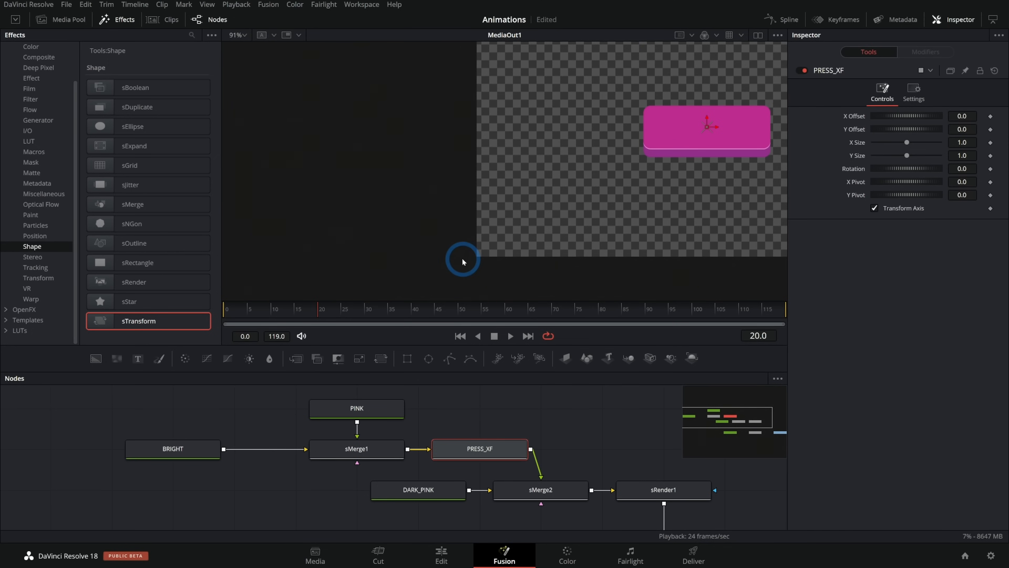
Try connecting DARK_PINK to sMerge1, then reconnect it as the background input of sMerge2
{"action": "key", "text": "ctrl+f"}
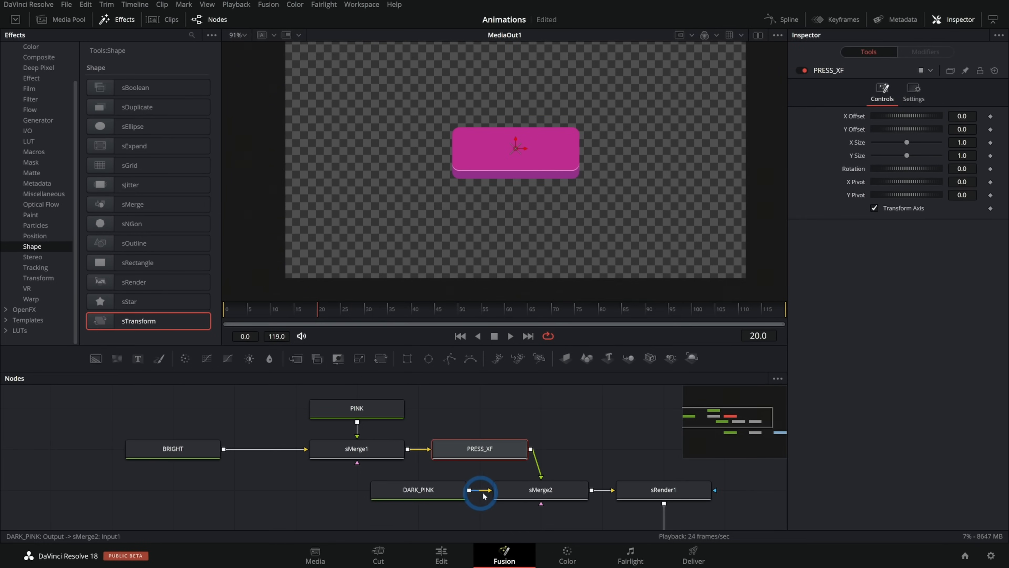
{"action": "left_click_drag", "start_coordinate": [436, 493], "coordinate": [357, 459]}
{"action": "left_click_drag", "start_coordinate": [490, 490], "coordinate": [469, 488]}
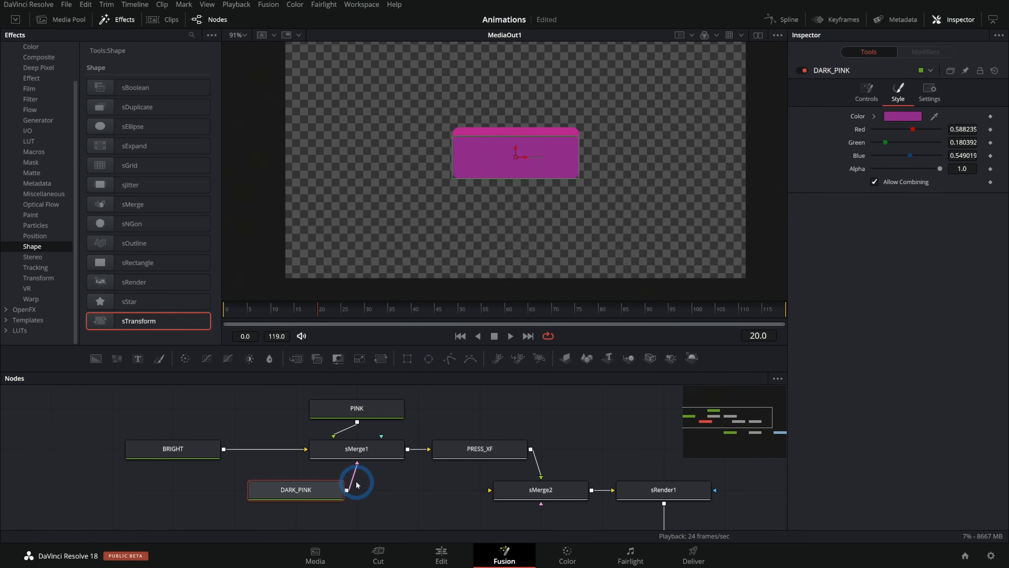
{"action": "left_click_drag", "start_coordinate": [500, 489], "coordinate": [501, 491]}
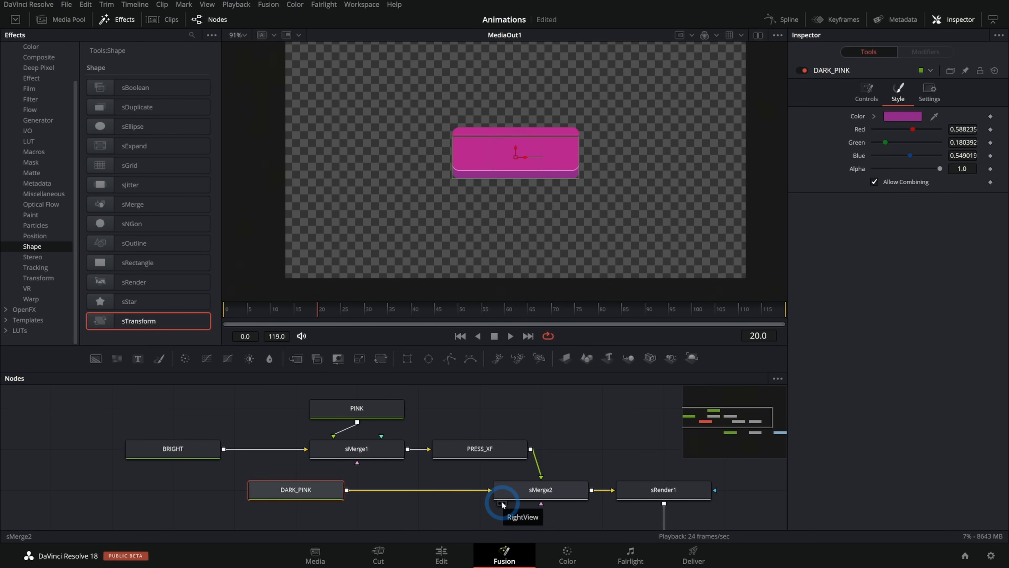
{"action": "left_click", "coordinate": [521, 148]}
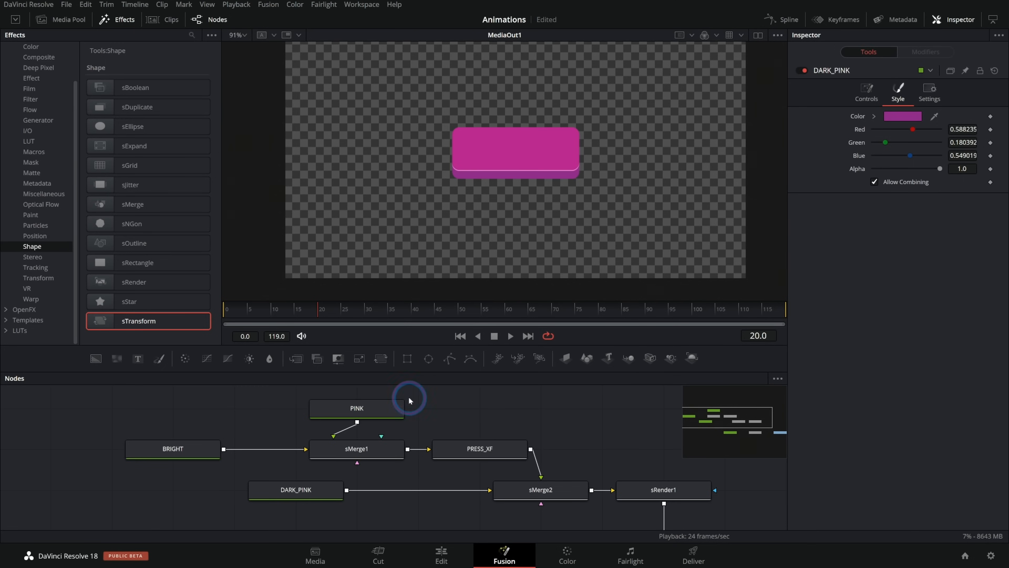
Move the PINK, BRIGHT and sMerge1 nodes away from PRESS_XF to make room for another merge
{"action": "left_click_drag", "start_coordinate": [409, 397], "coordinate": [177, 469]}
{"action": "left_click_drag", "start_coordinate": [371, 449], "coordinate": [249, 448]}
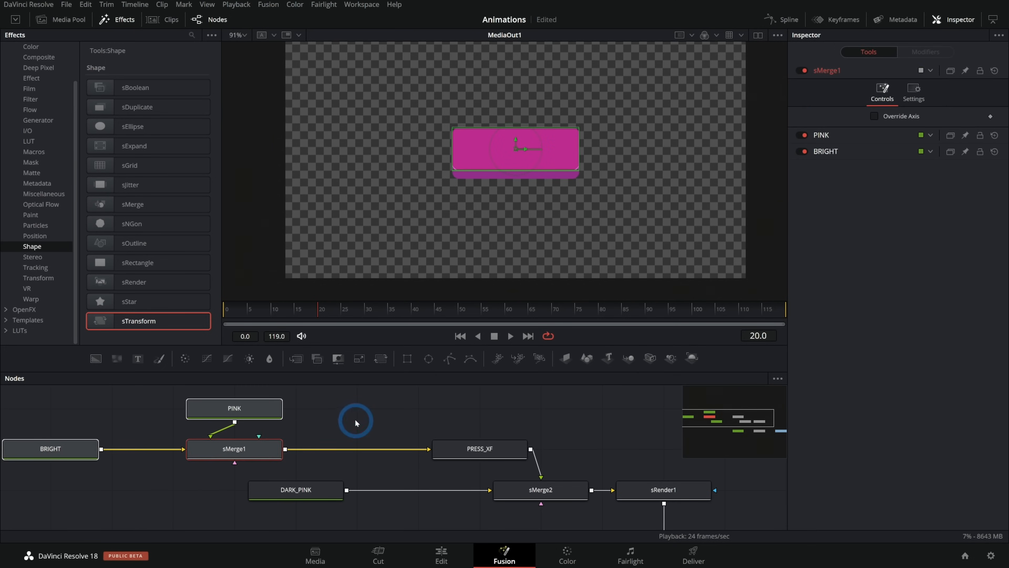
{"action": "left_click", "coordinate": [356, 423]}
{"action": "left_click", "coordinate": [507, 149]}
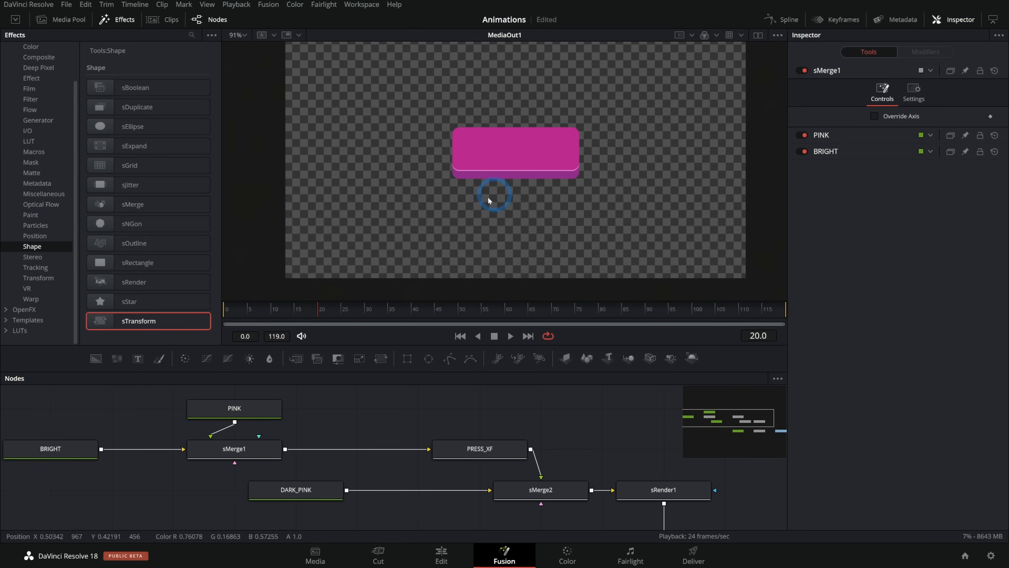
Add an sNGon and merge it over the button top with a new sMerge between sMerge1 and PRESS_XF
{"action": "left_click", "coordinate": [102, 225]}
{"action": "left_click_drag", "start_coordinate": [101, 205], "coordinate": [373, 453]}
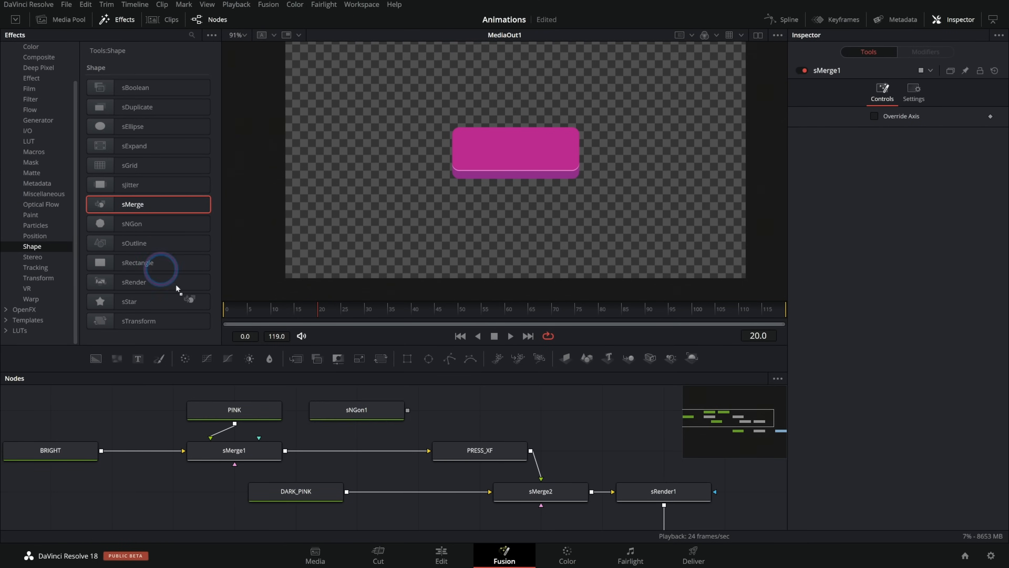
{"action": "left_click_drag", "start_coordinate": [408, 411], "coordinate": [377, 450]}
Turn the sNGon into a triangle by setting its Sides to 3
{"action": "left_click", "coordinate": [383, 412]}
{"action": "left_click_drag", "start_coordinate": [889, 118], "coordinate": [877, 118]}
{"action": "left_click", "coordinate": [470, 101]}
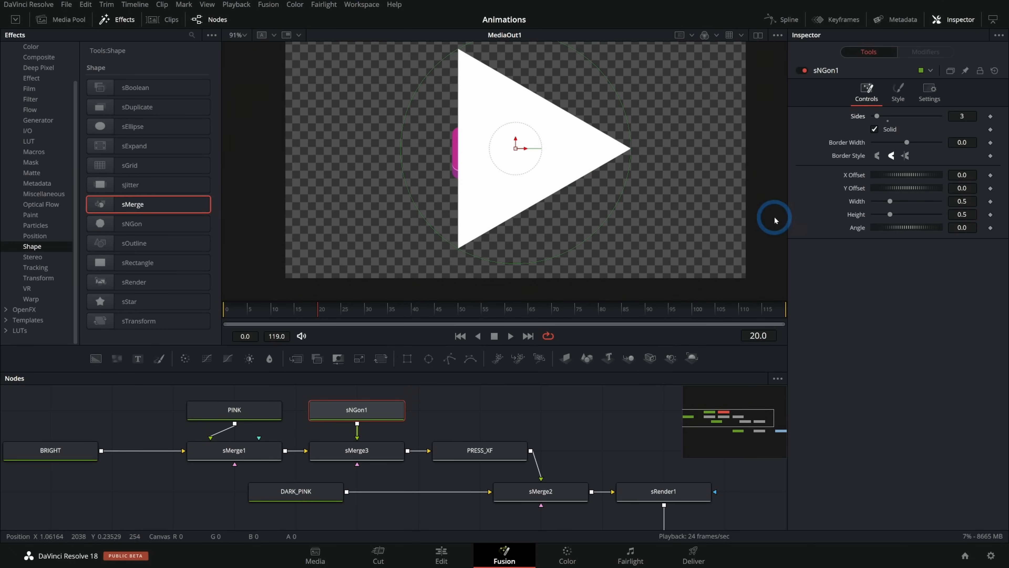
Shrink the triangle to a width of 0.047 and height of 0.036, nudge its X Offset to about -0.0046, and check it without the outline
{"action": "left_click_drag", "start_coordinate": [965, 201], "coordinate": [822, 205]}
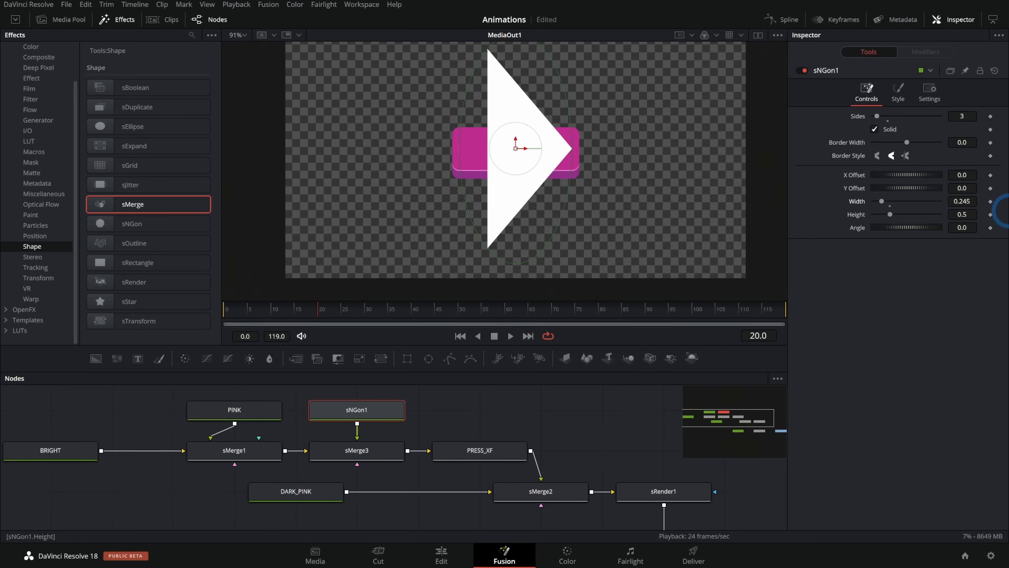
{"action": "left_click_drag", "start_coordinate": [972, 211], "coordinate": [762, 230]}
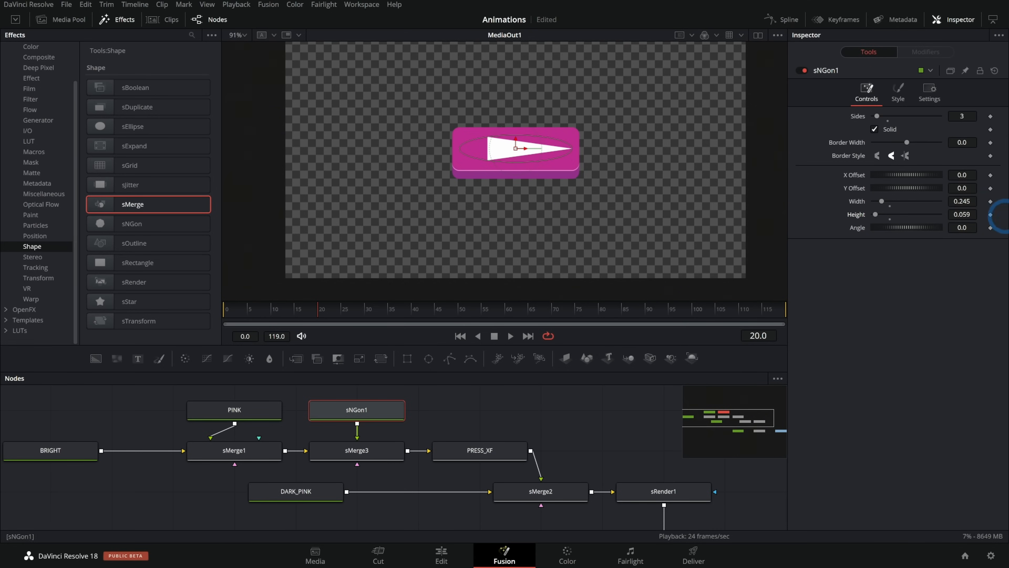
{"action": "left_click_drag", "start_coordinate": [957, 201], "coordinate": [889, 207]}
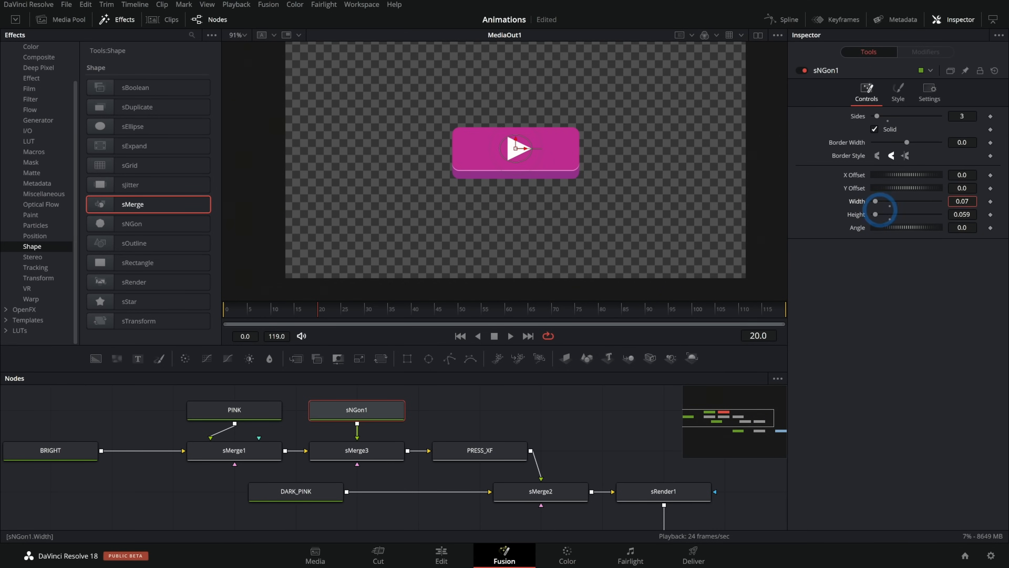
{"action": "mouse_move", "coordinate": [958, 215]}
{"action": "left_mouse_down"}
{"action": "mouse_move", "coordinate": [948, 215]}
{"action": "mouse_move", "coordinate": [960, 199]}
{"action": "left_mouse_up"}
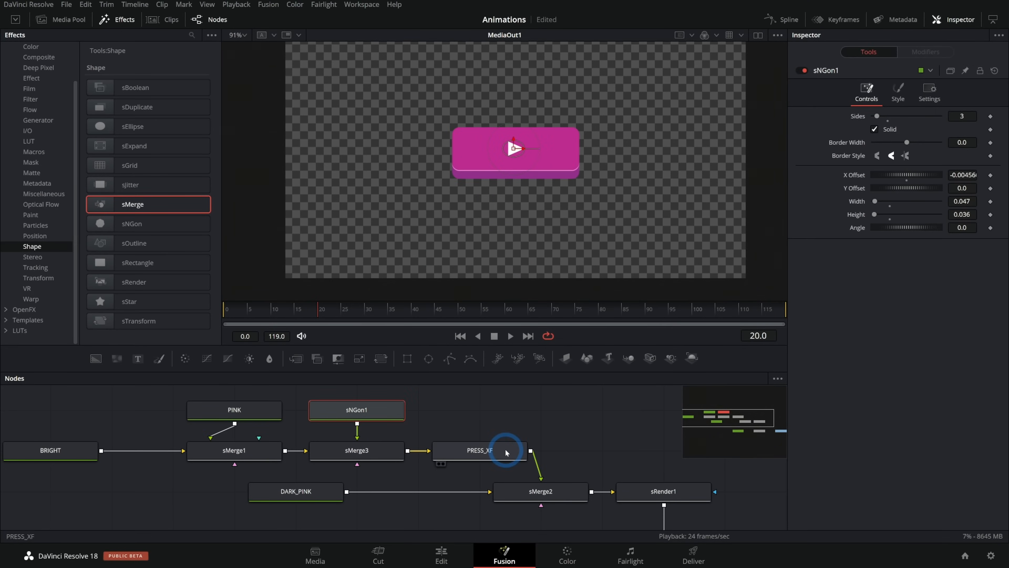
{"action": "left_click", "coordinate": [506, 451]}
{"action": "left_click", "coordinate": [671, 489]}
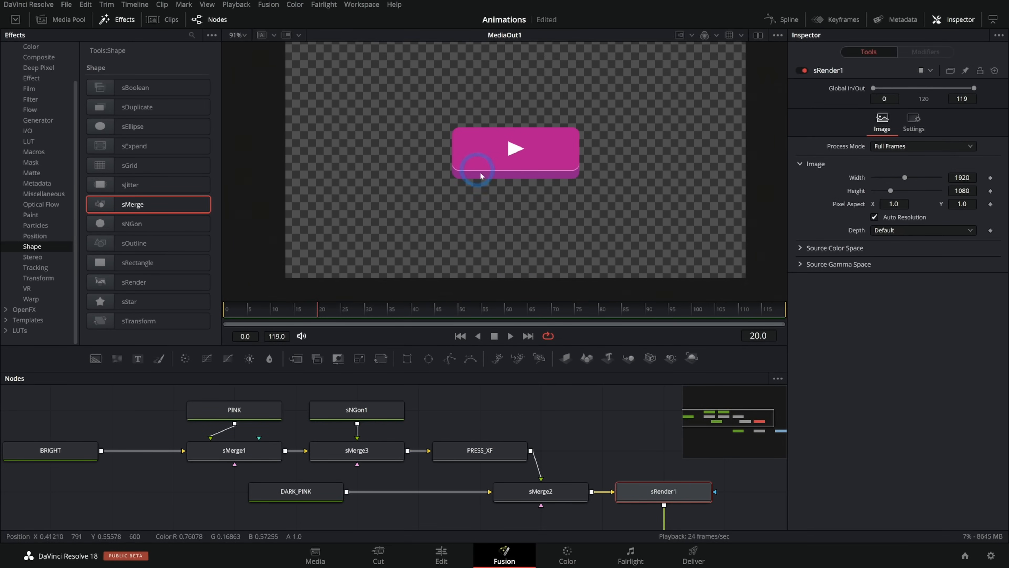
Set the sNGon triangle's style color to dark magenta #91006d and check it with the shape outline hidden
{"action": "left_click", "coordinate": [377, 411]}
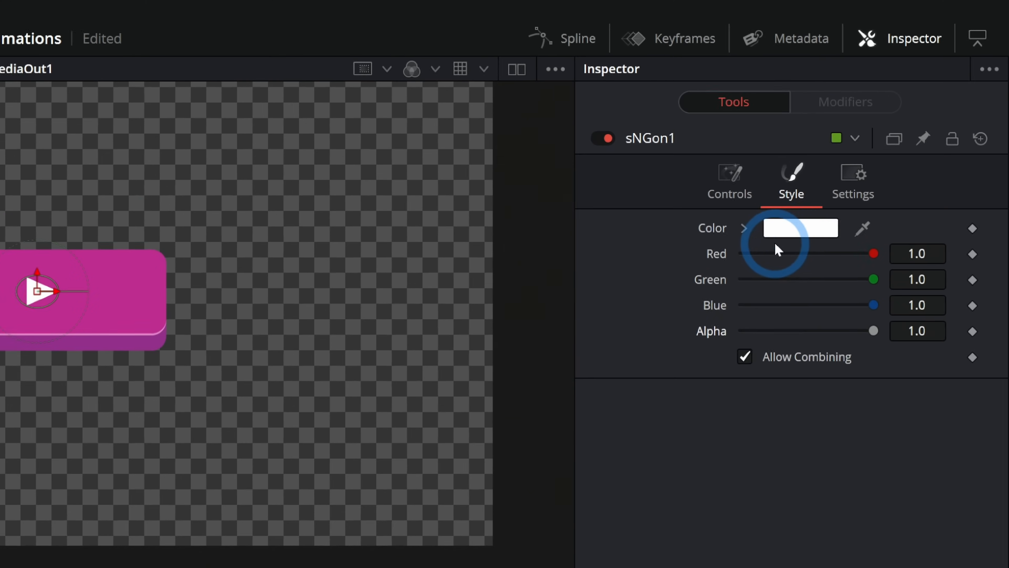
{"action": "left_click", "coordinate": [777, 247]}
{"action": "left_click", "coordinate": [255, 373]}
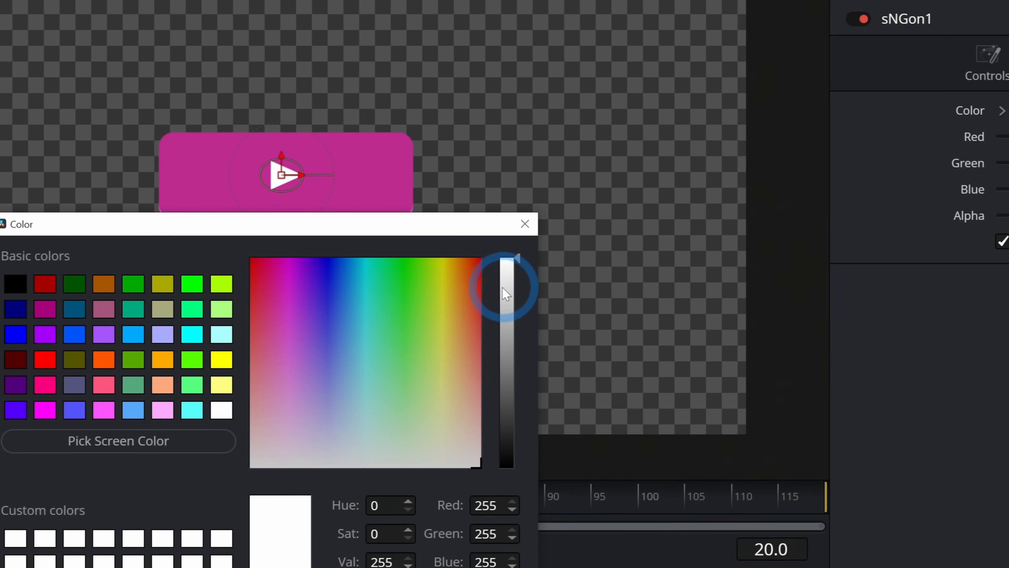
{"action": "left_click_drag", "start_coordinate": [503, 288], "coordinate": [509, 313]}
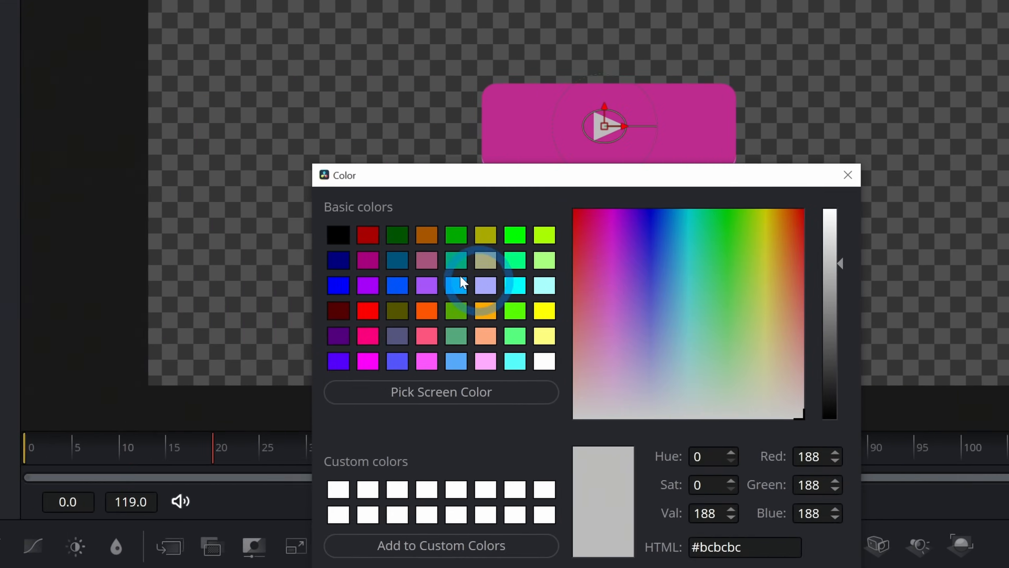
{"action": "left_click", "coordinate": [48, 283]}
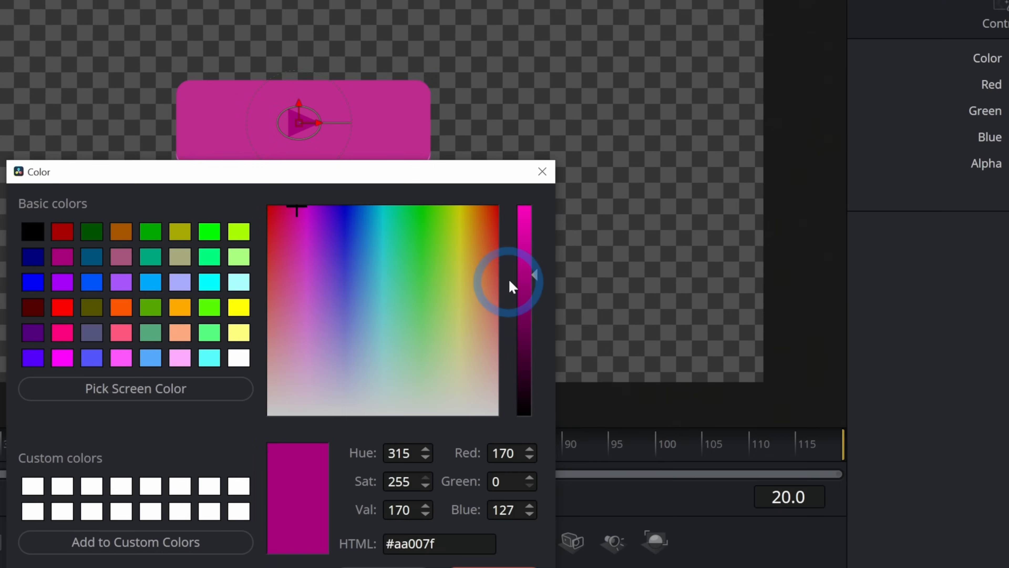
{"action": "left_click", "coordinate": [961, 318]}
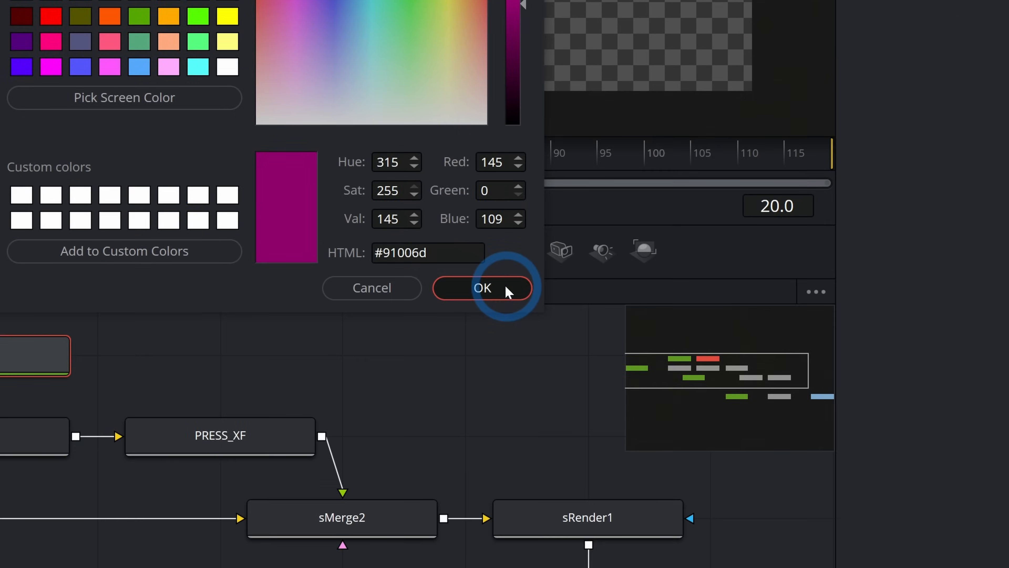
{"action": "left_click", "coordinate": [493, 561]}
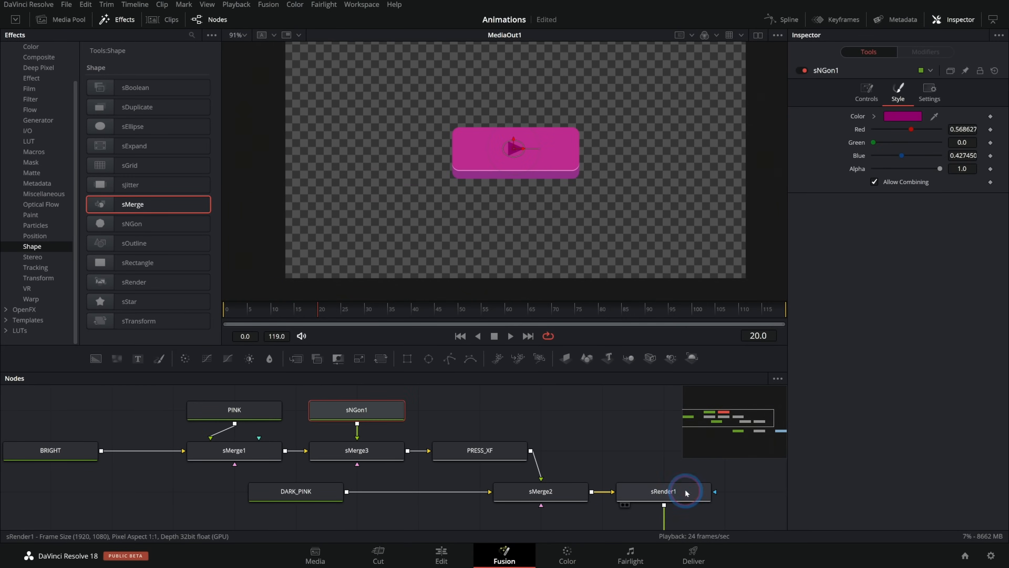
{"action": "left_click", "coordinate": [685, 493]}
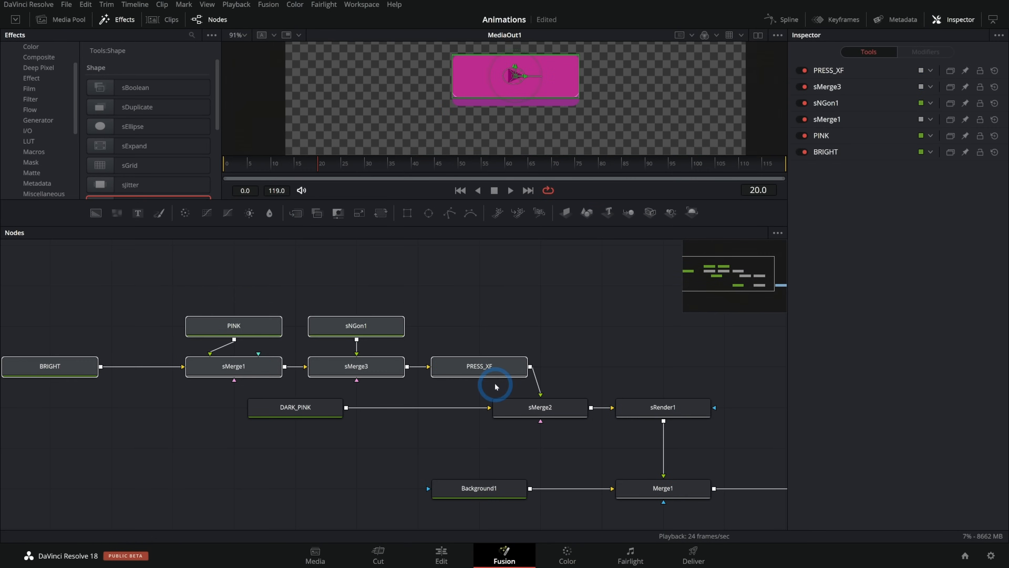
Move the connected button-top nodes up above the dark base branch and rename the sNGon node as PLAY_ICON
{"action": "left_click_drag", "start_coordinate": [496, 387], "coordinate": [556, 346]}
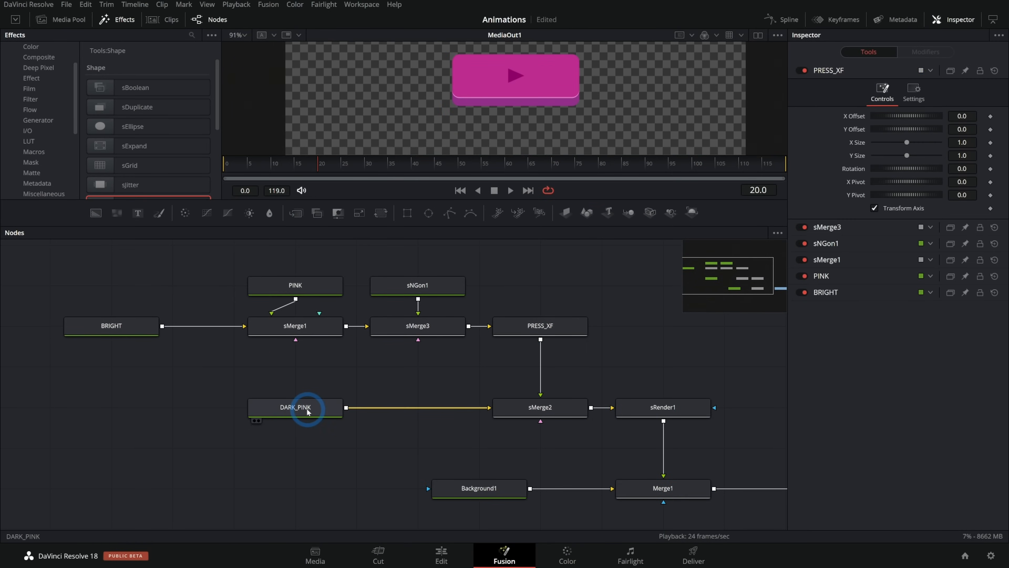
{"action": "left_click", "coordinate": [428, 286]}
{"action": "key", "text": "F2"}
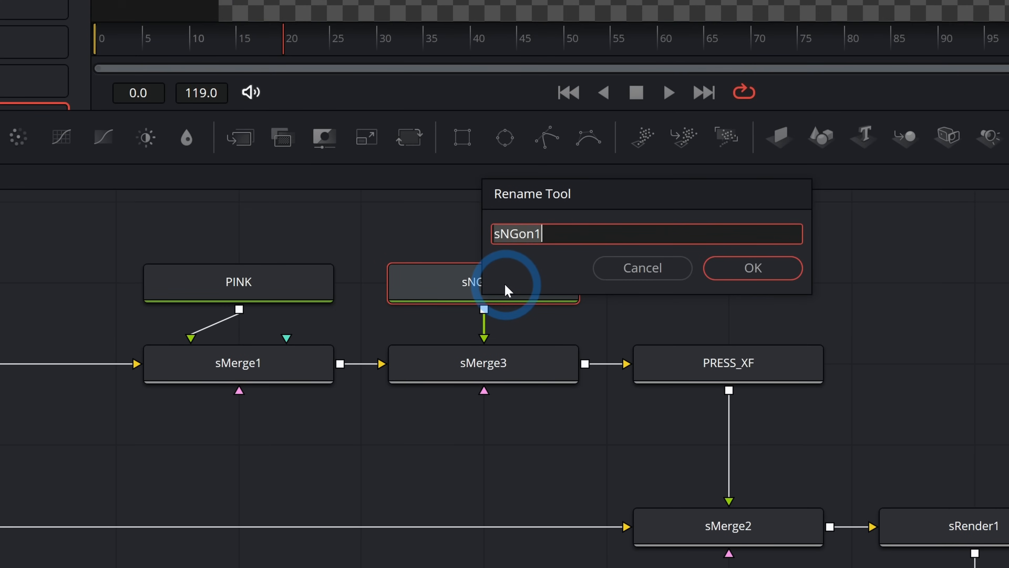
{"action": "type", "text": "PLAY_ICON"}
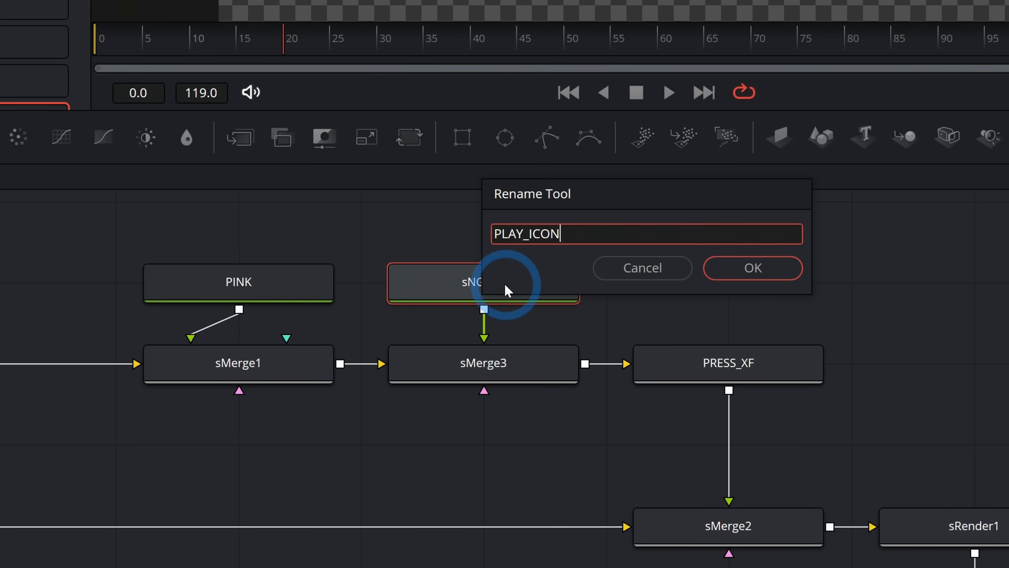
{"action": "key", "text": "Return"}
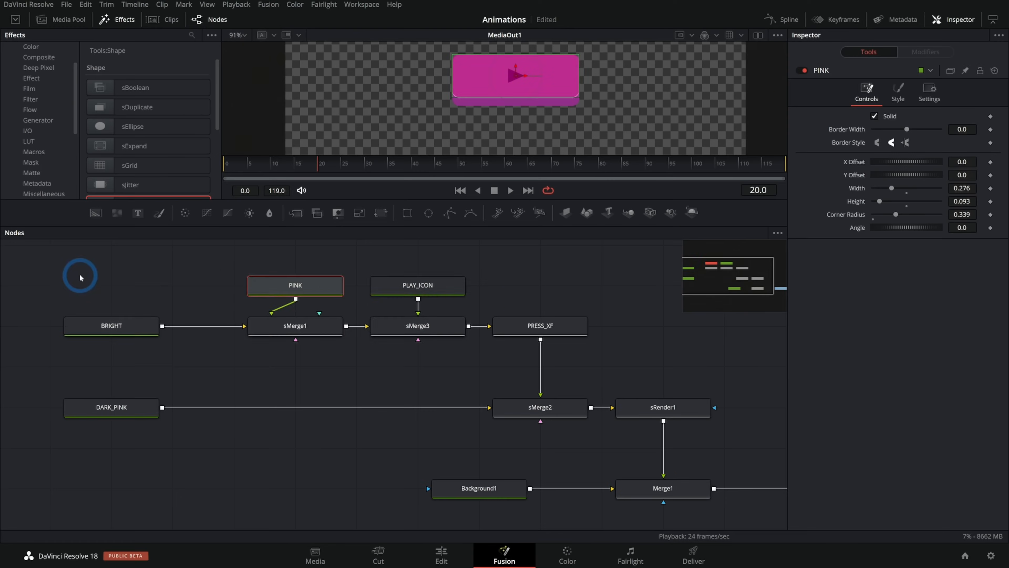
Examine the node flow from the button shapes through sMerge2, sRender1 and Merge1 to MediaOut1
{"action": "left_click_drag", "start_coordinate": [78, 275], "coordinate": [628, 449]}
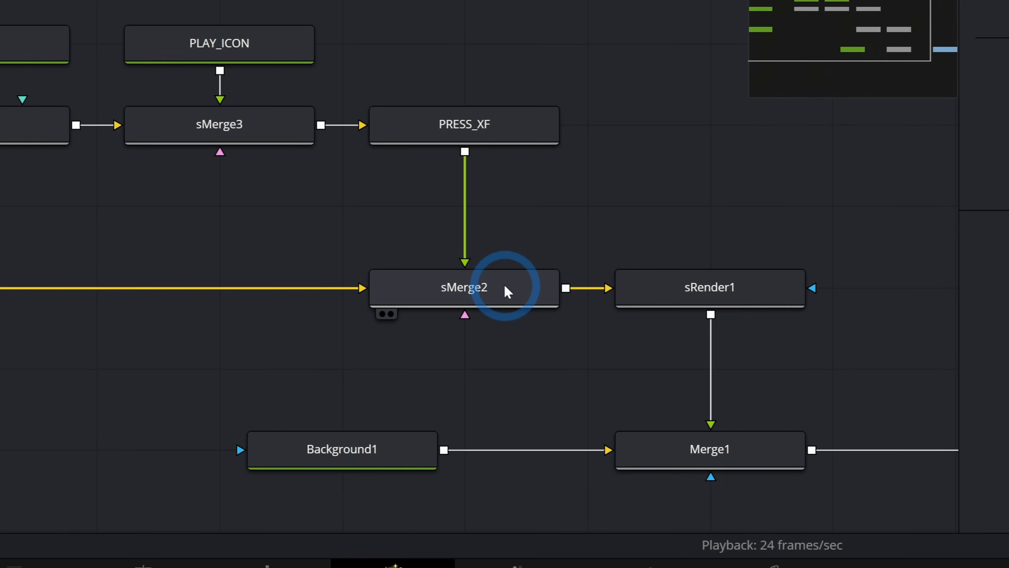
{"action": "left_click", "coordinate": [507, 290]}
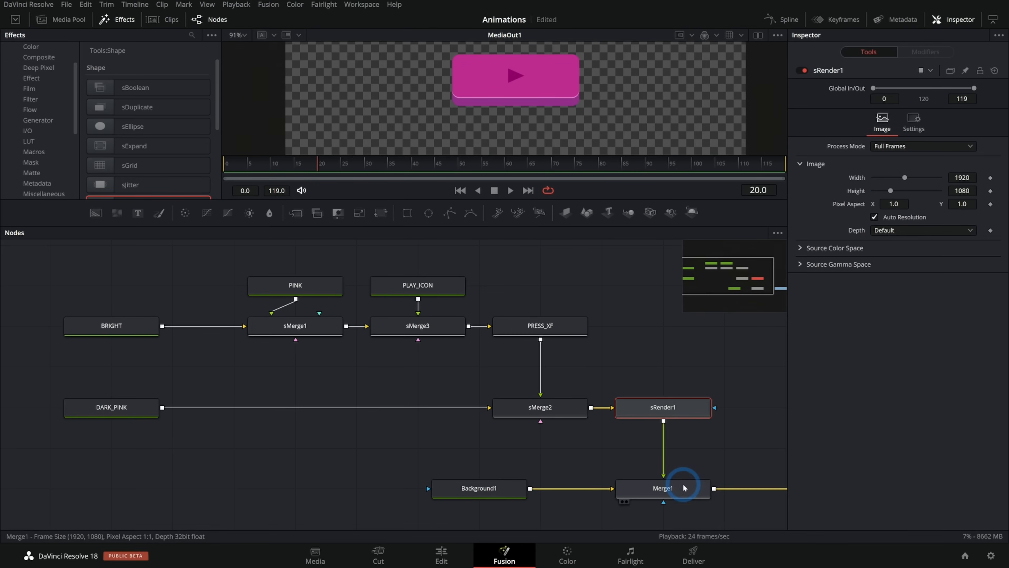
{"action": "left_click_drag", "start_coordinate": [576, 371], "coordinate": [282, 337]}
{"action": "left_click_drag", "start_coordinate": [571, 436], "coordinate": [577, 446]}
{"action": "left_click", "coordinate": [391, 477]}
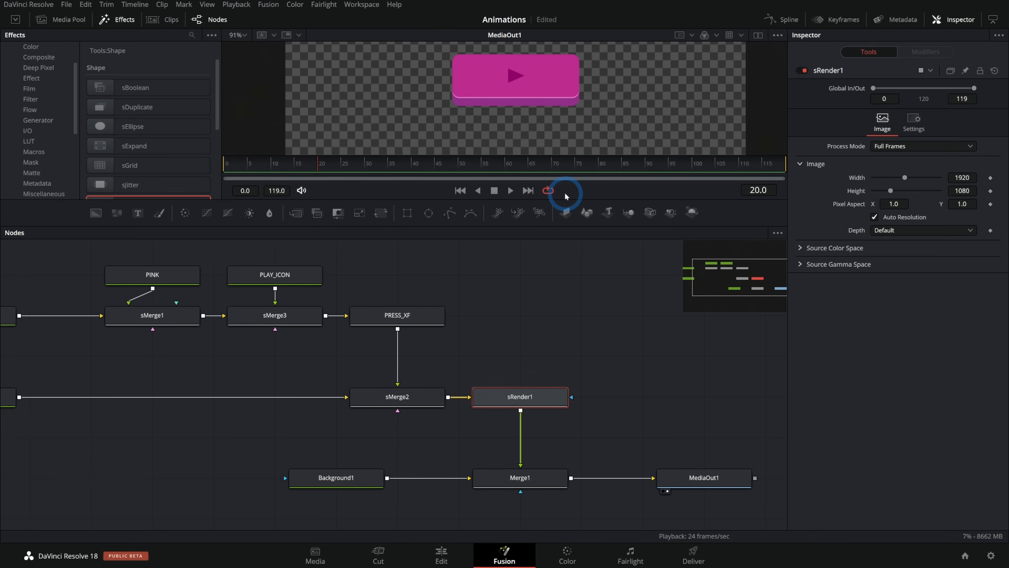
Enlarge the viewer and keyframe PRESS_XF's Y Offset at 0 on frames 28 and 32 and about -0.005 on frame 30
{"action": "left_click_drag", "start_coordinate": [566, 195], "coordinate": [591, 360]}
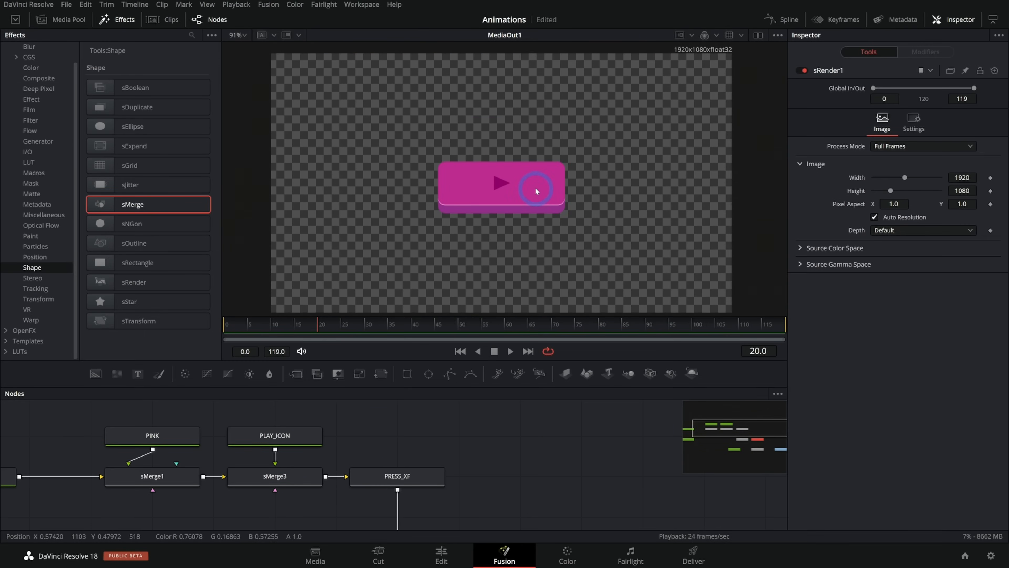
{"action": "left_click", "coordinate": [361, 325]}
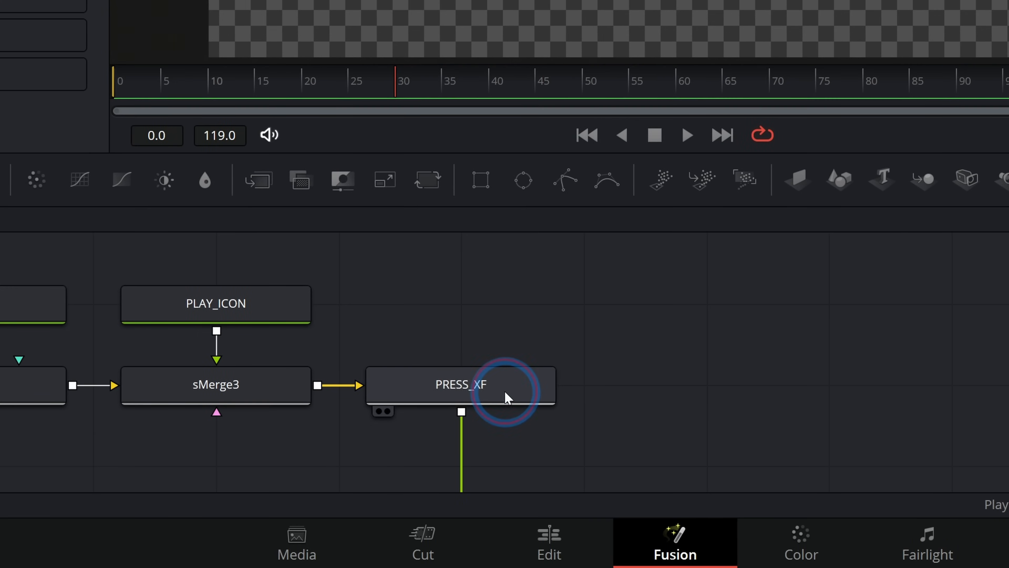
{"action": "left_click", "coordinate": [419, 481]}
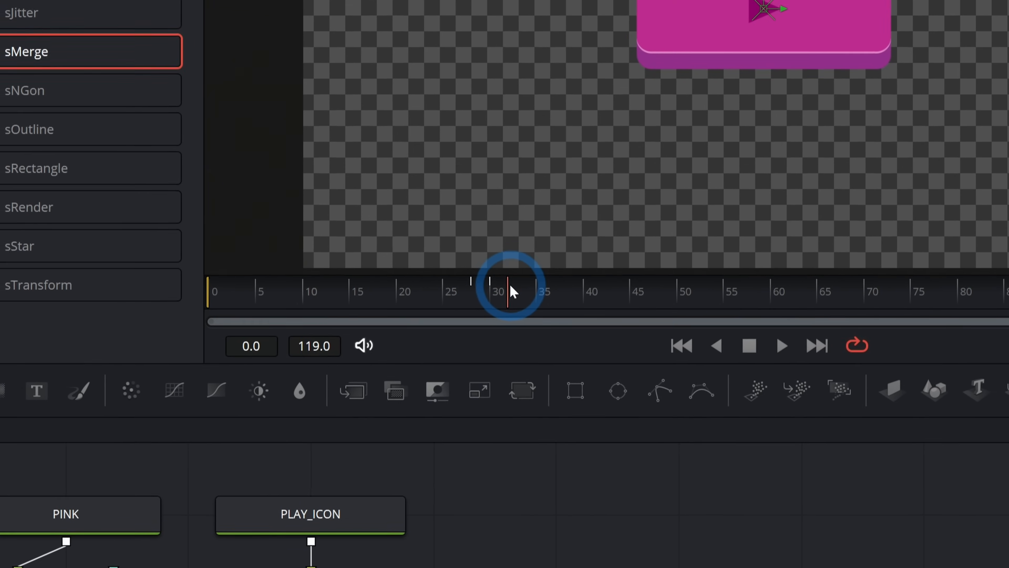
{"action": "left_click_drag", "start_coordinate": [540, 291], "coordinate": [522, 296]}
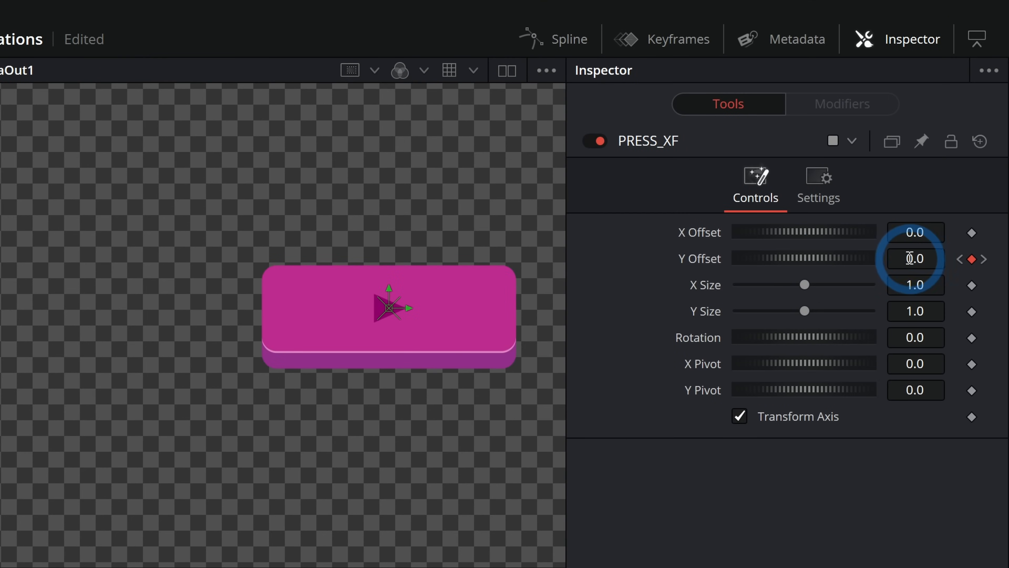
{"action": "left_click_drag", "start_coordinate": [910, 258], "coordinate": [925, 259]}
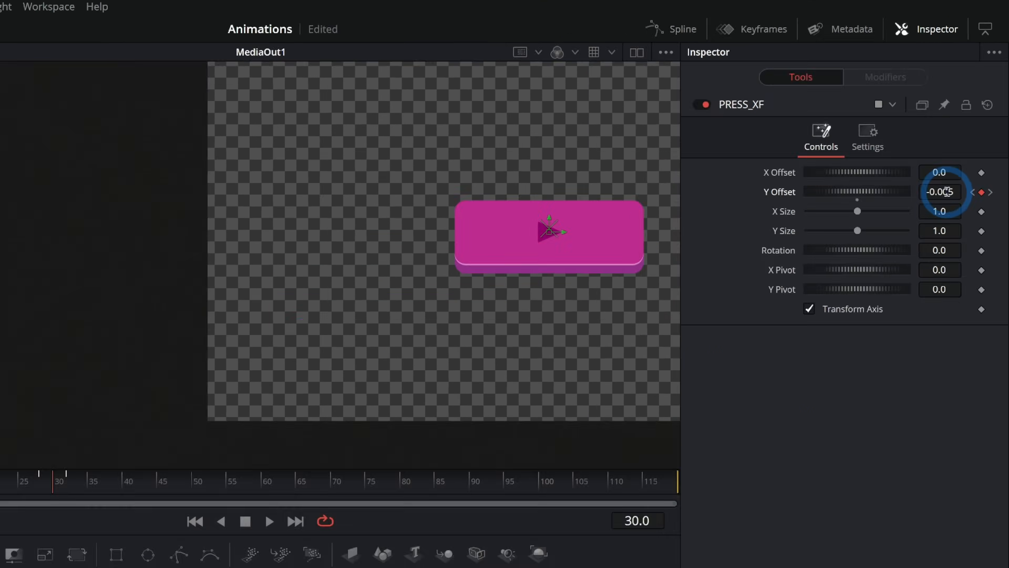
Play and scrub the press animation in the Fusion viewer to check the button's movement
{"action": "left_click", "coordinate": [515, 351]}
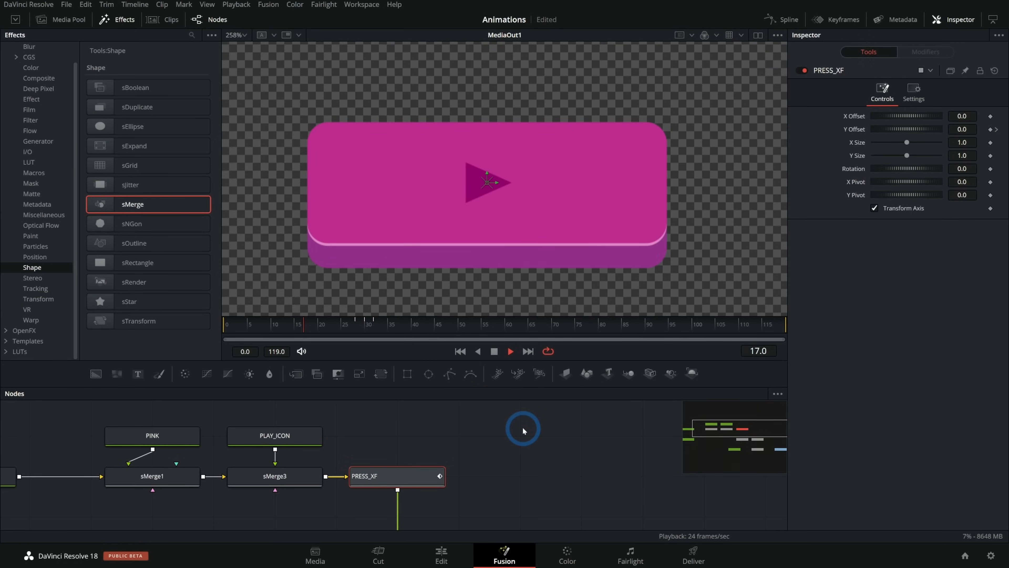
{"action": "left_click", "coordinate": [494, 351]}
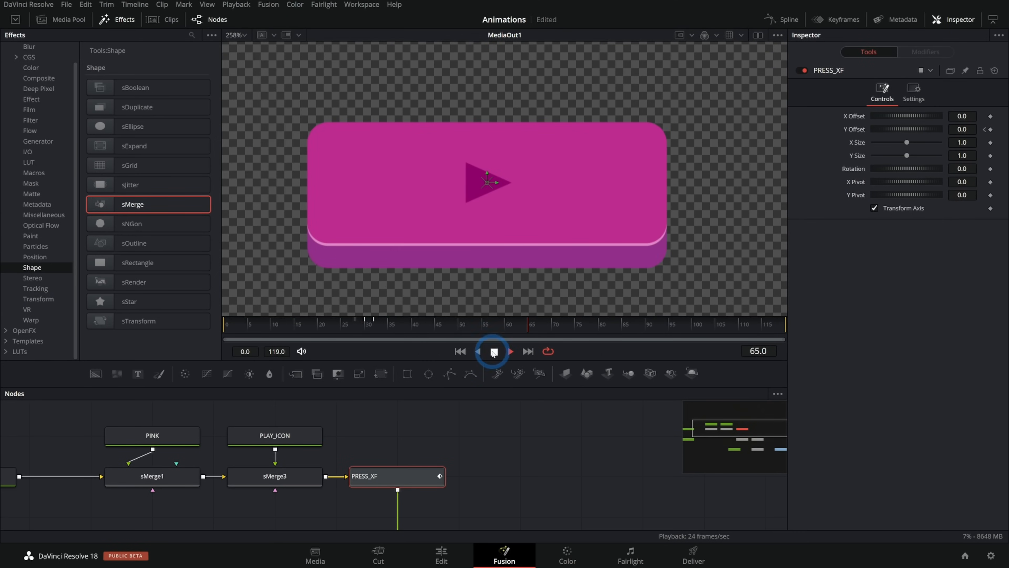
{"action": "left_click_drag", "start_coordinate": [554, 460], "coordinate": [544, 452]}
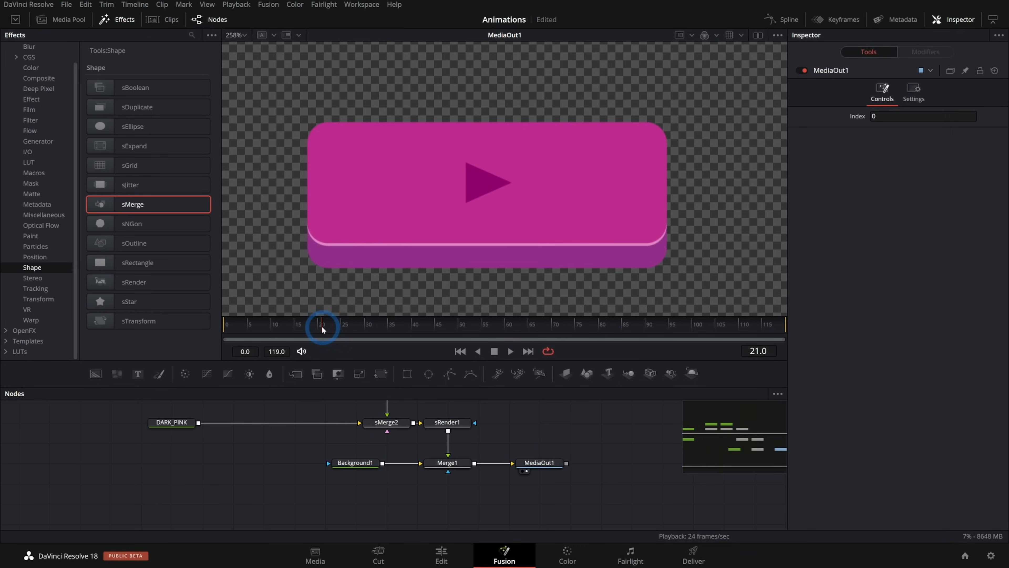
{"action": "left_click_drag", "start_coordinate": [322, 327], "coordinate": [406, 322]}
Place the Button composition on track V2 of the edit timeline, above the Four Color Gradient clip
{"action": "left_click", "coordinate": [457, 554]}
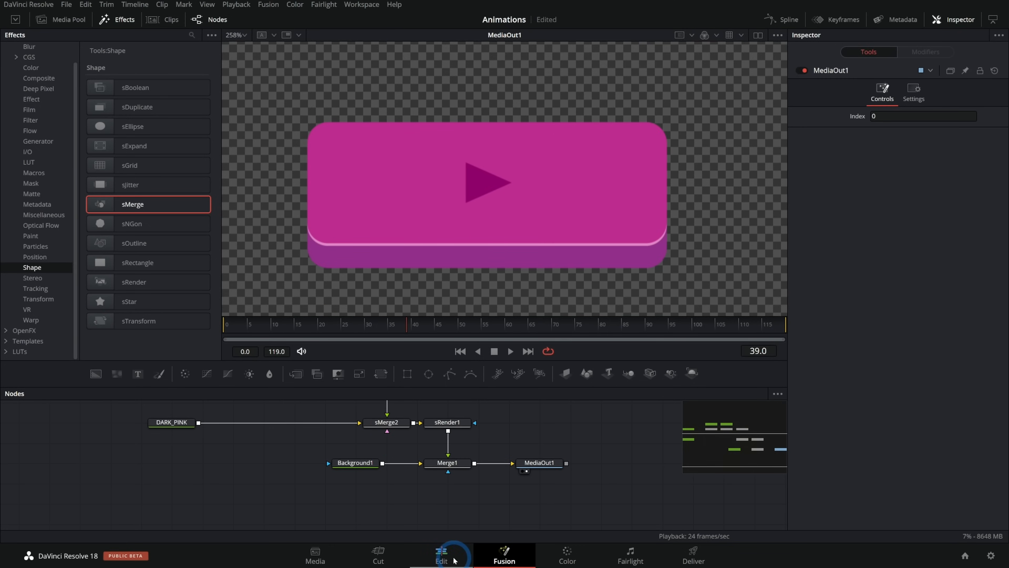
{"action": "left_click", "coordinate": [440, 374]}
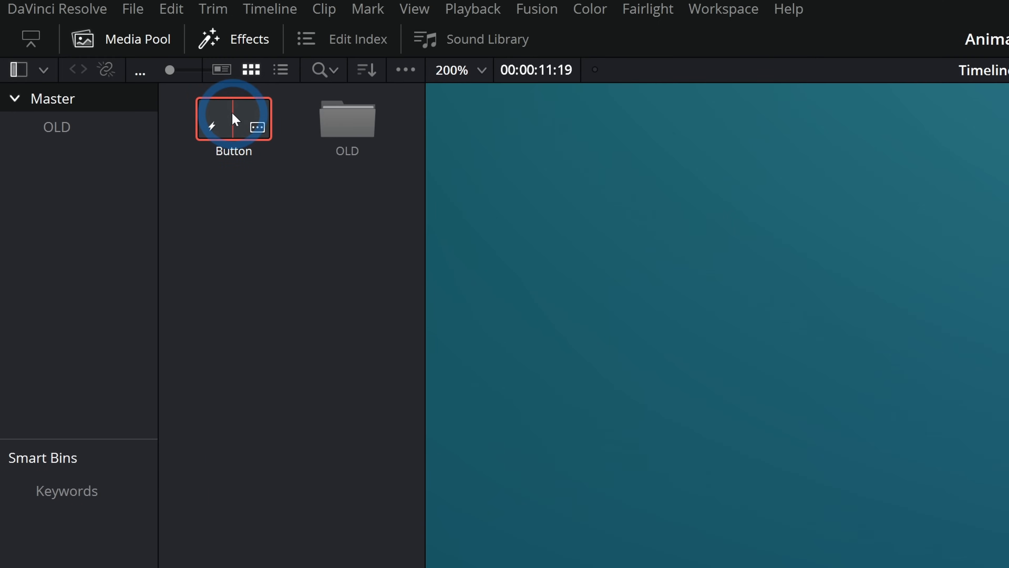
{"action": "left_click_drag", "start_coordinate": [234, 119], "coordinate": [512, 350]}
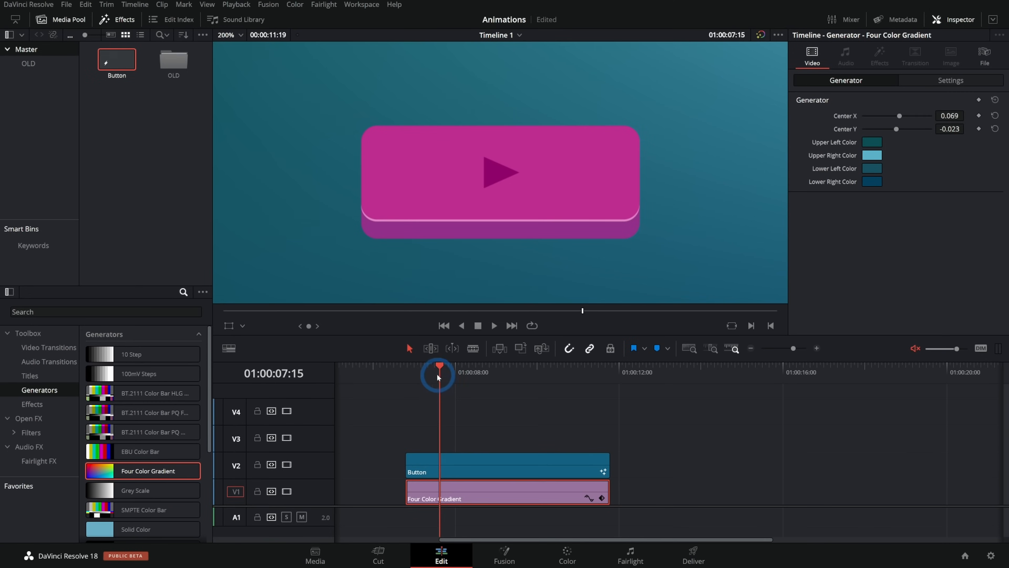
Play the button animation over the gradient from the beginning of the Button clip
{"action": "left_click_drag", "start_coordinate": [438, 377], "coordinate": [409, 370]}
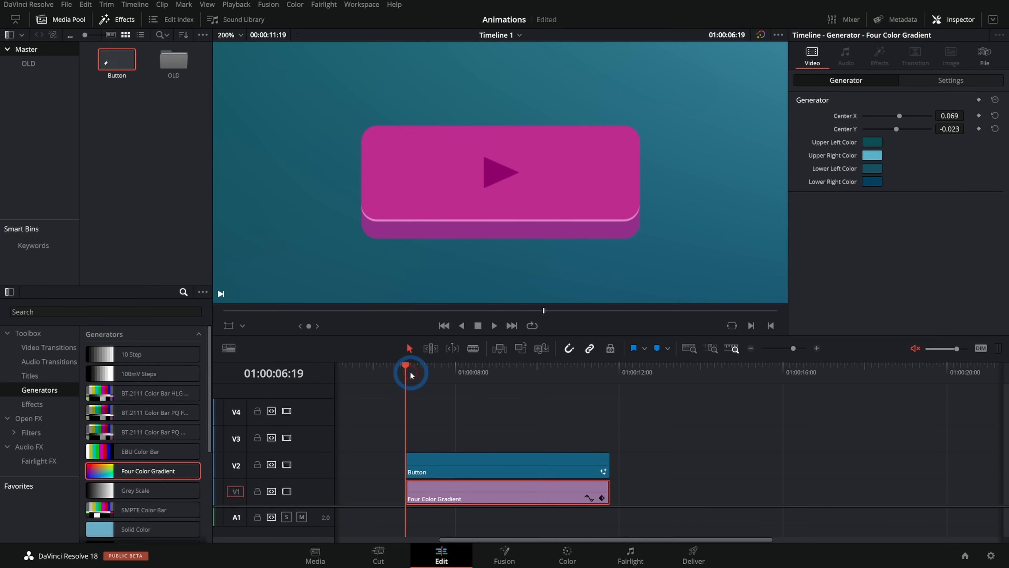
{"action": "key", "text": "space"}
{"action": "left_click", "coordinate": [494, 325]}
Find the frame where the button is fully pressed and add a marker to the Button clip at 01:00:08:01
{"action": "left_click_drag", "start_coordinate": [472, 367], "coordinate": [453, 374]}
{"action": "key", "text": "Right"}
{"action": "key", "text": "Right"}
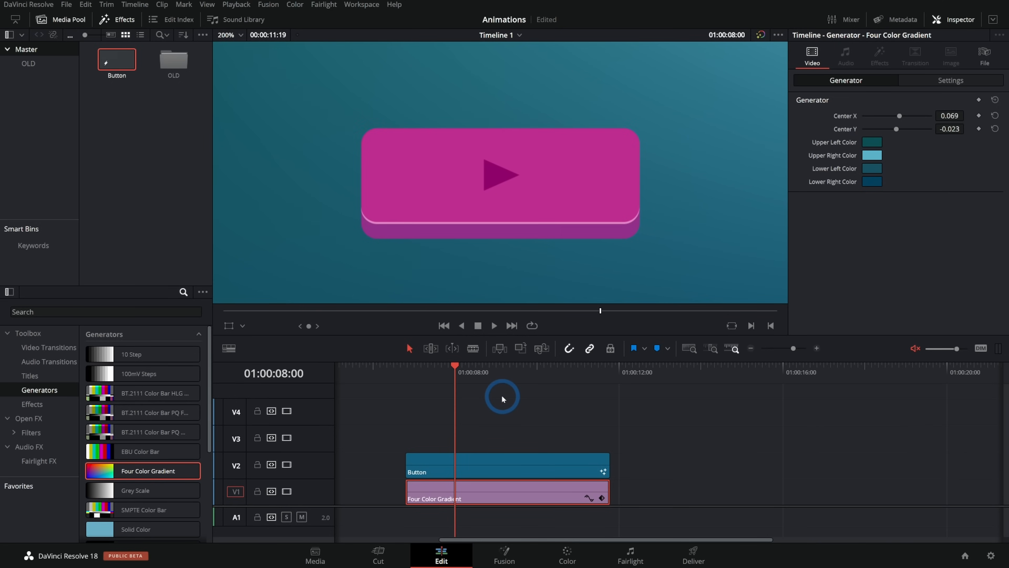
{"action": "left_click", "coordinate": [467, 469]}
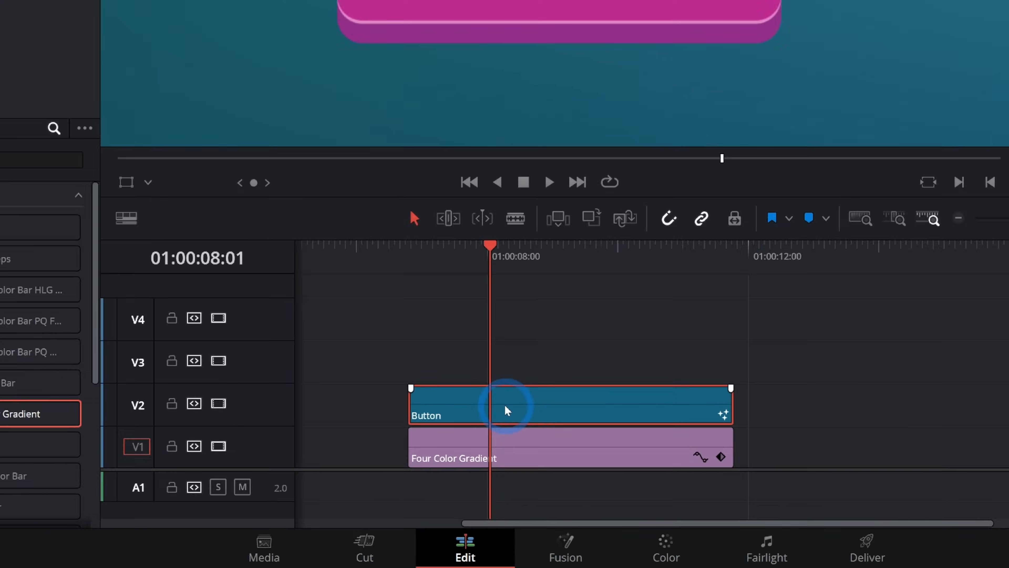
{"action": "key", "text": "m"}
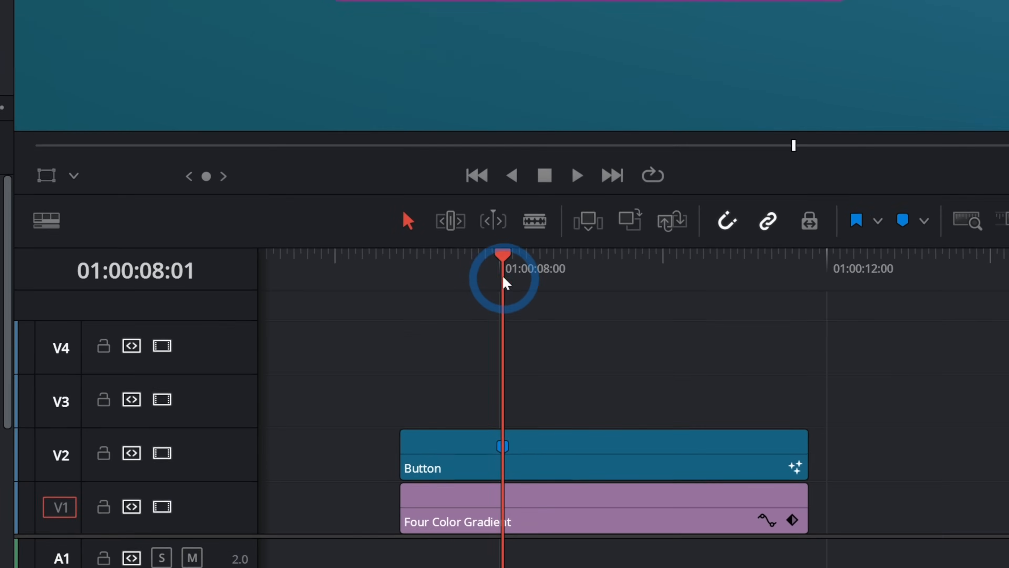
{"action": "left_click_drag", "start_coordinate": [490, 166], "coordinate": [467, 166]}
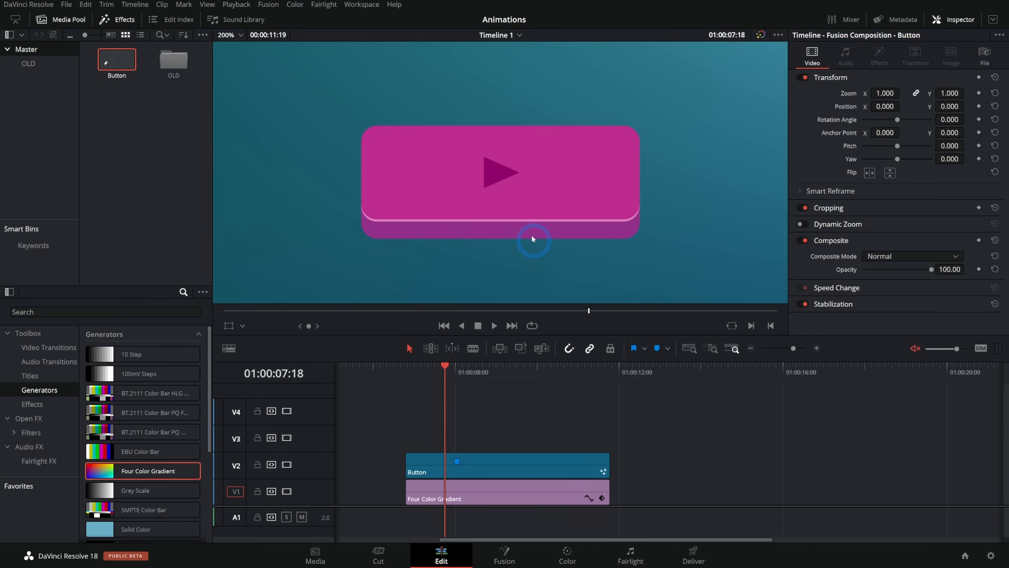
Create a new five-second, 24 fps Fusion composition in the Master bin and name it Cursor
{"action": "right_click", "coordinate": [121, 116]}
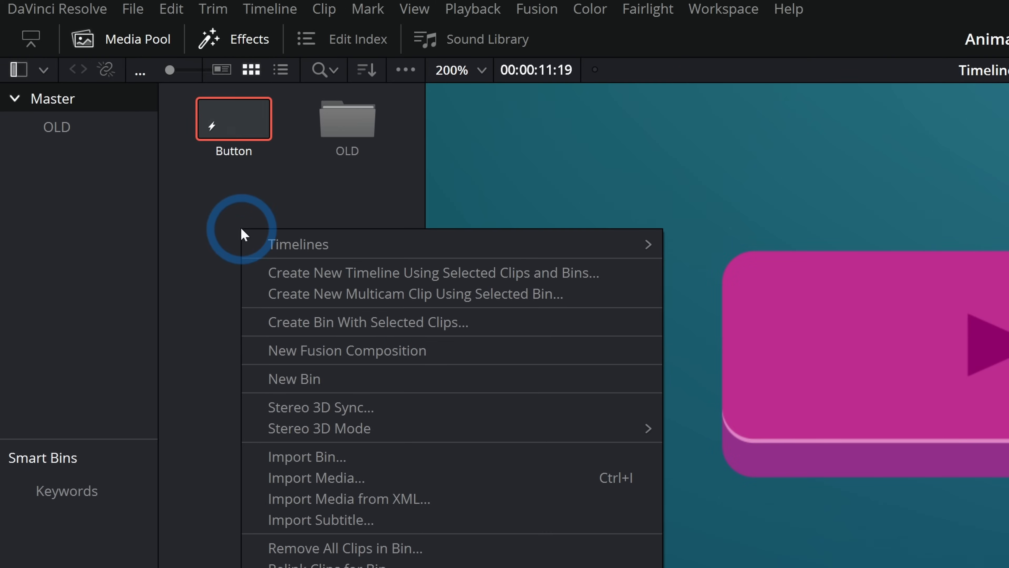
{"action": "left_click", "coordinate": [344, 351]}
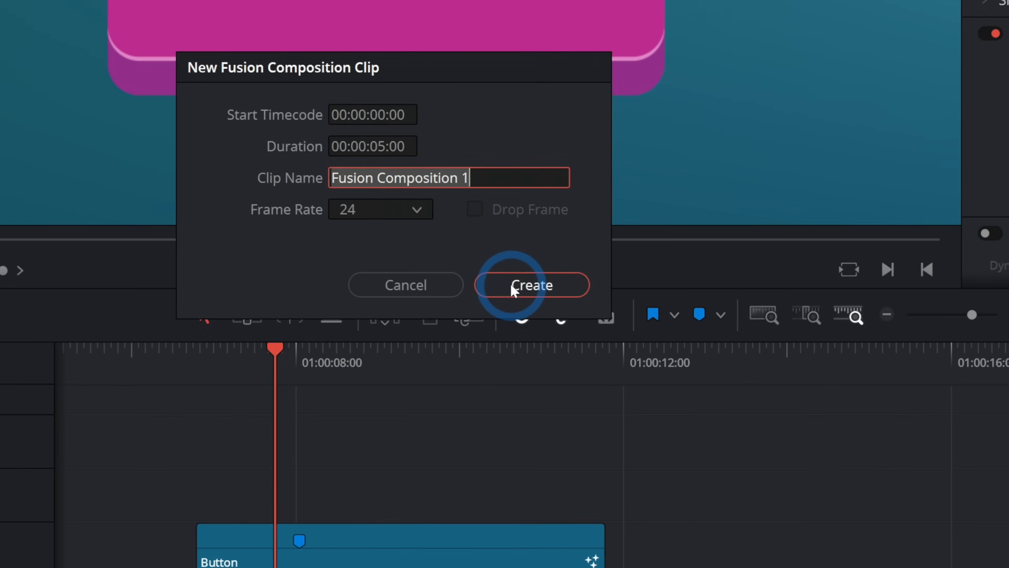
{"action": "left_click", "coordinate": [1008, 475]}
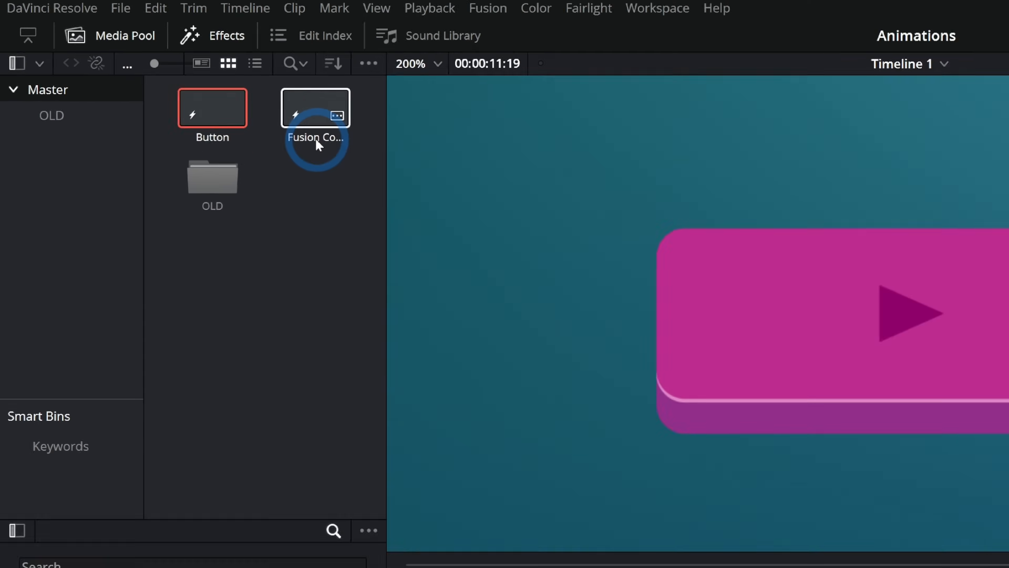
{"action": "double_click", "coordinate": [173, 77]}
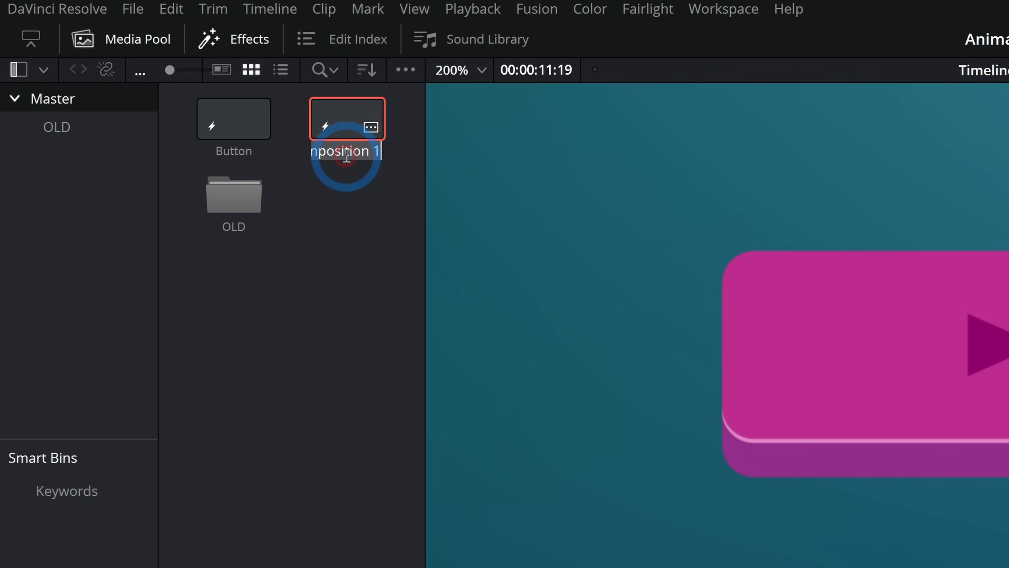
{"action": "type", "text": "Cursor"}
Open the Cursor composition in Fusion, connect a new Background node to MediaOut1 and set its alpha to 0
{"action": "left_click", "coordinate": [346, 118]}
{"action": "double_click", "coordinate": [343, 114]}
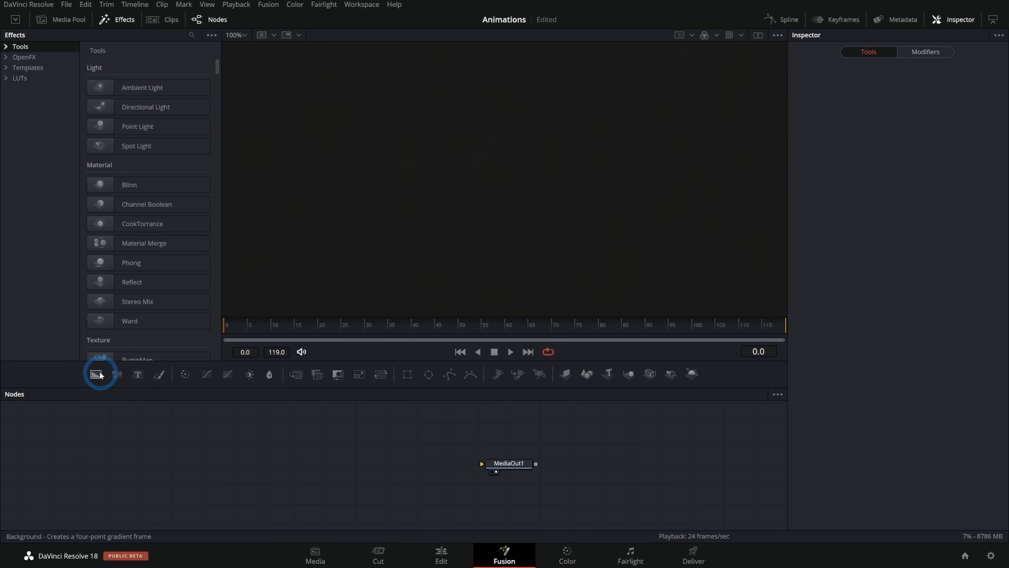
{"action": "left_click_drag", "start_coordinate": [96, 375], "coordinate": [258, 466]}
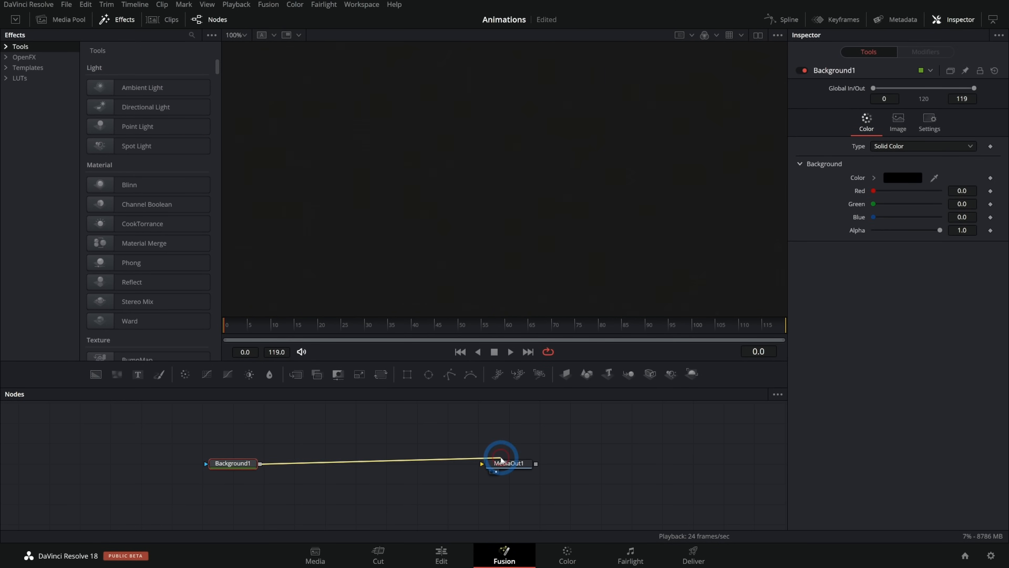
{"action": "left_click_drag", "start_coordinate": [501, 459], "coordinate": [501, 461]}
{"action": "left_click_drag", "start_coordinate": [939, 230], "coordinate": [225, 135]}
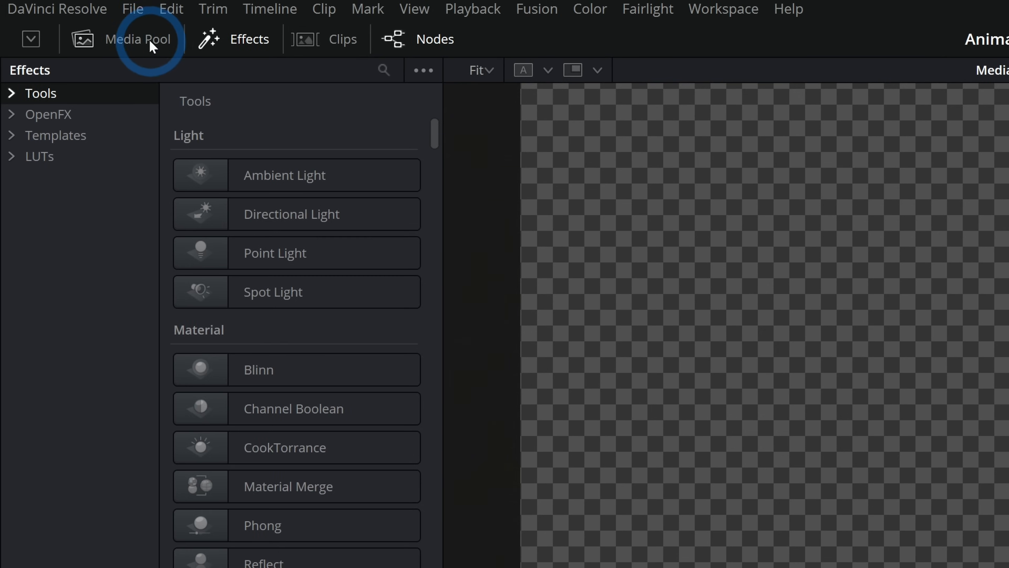
Bring Cursor.png from the OLD bin into the node graph above the Background node and view it on its own
{"action": "left_click", "coordinate": [76, 21]}
{"action": "left_click", "coordinate": [39, 68]}
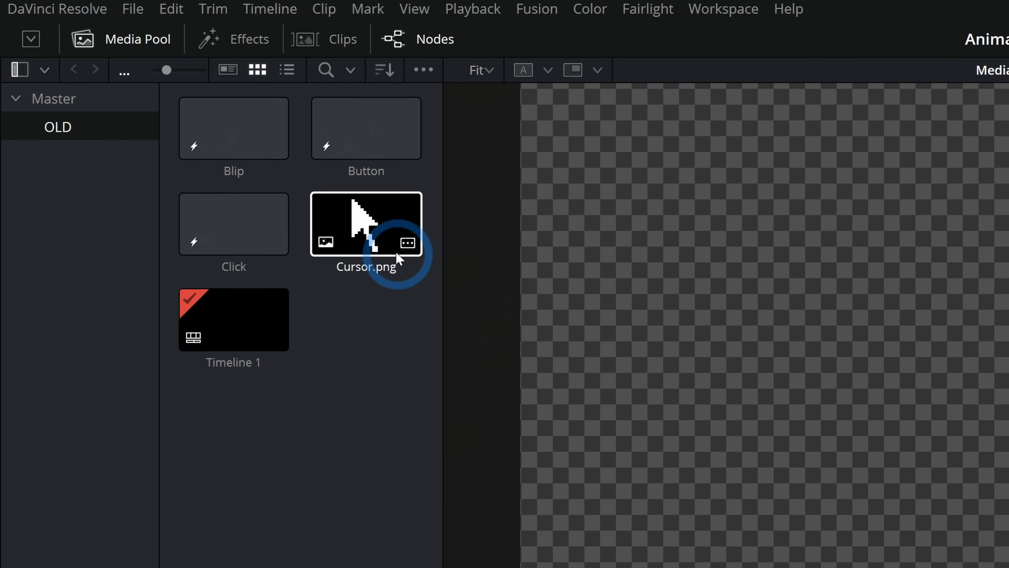
{"action": "left_click", "coordinate": [393, 240]}
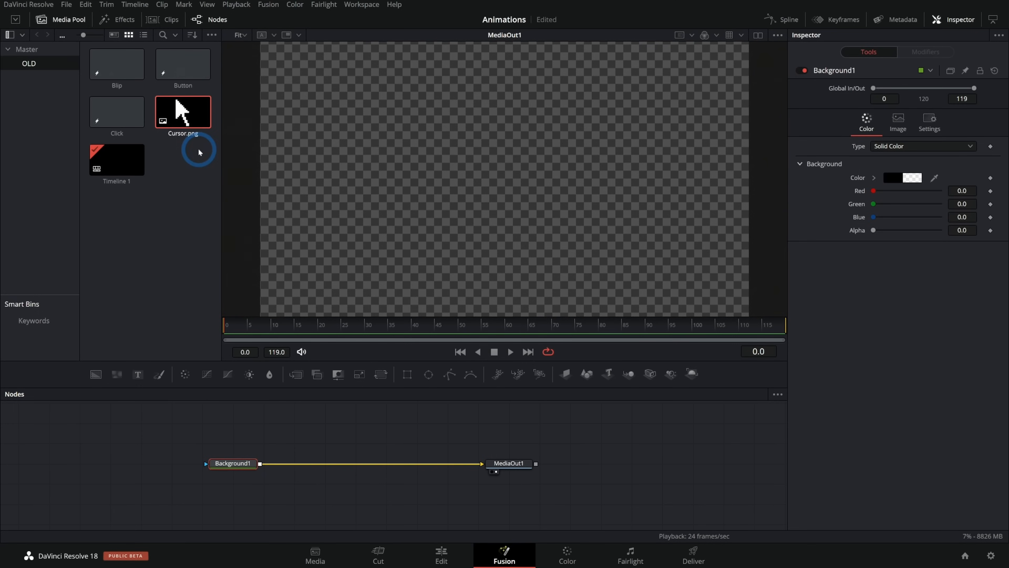
{"action": "left_click_drag", "start_coordinate": [177, 109], "coordinate": [321, 429]}
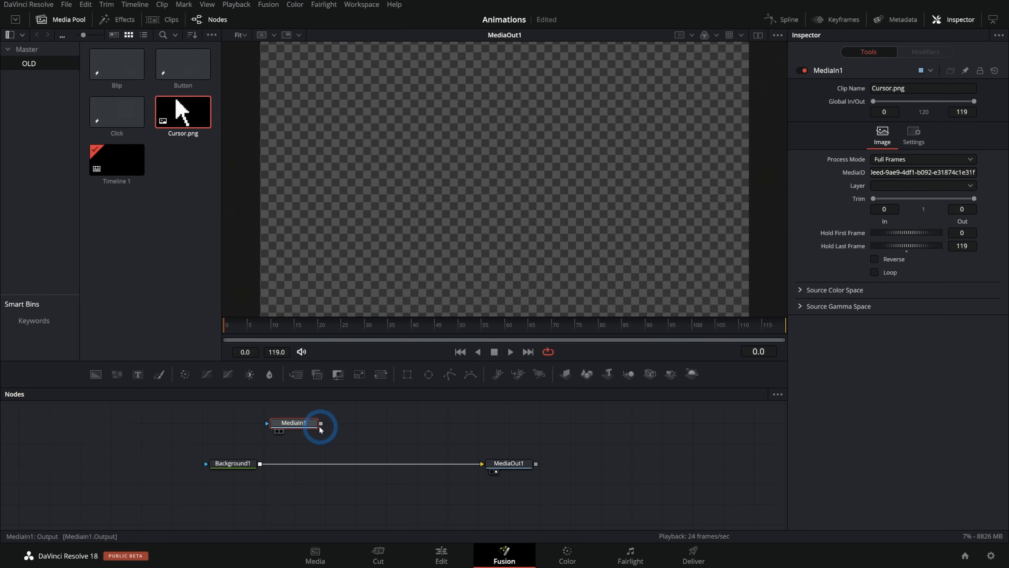
{"action": "key", "text": "1"}
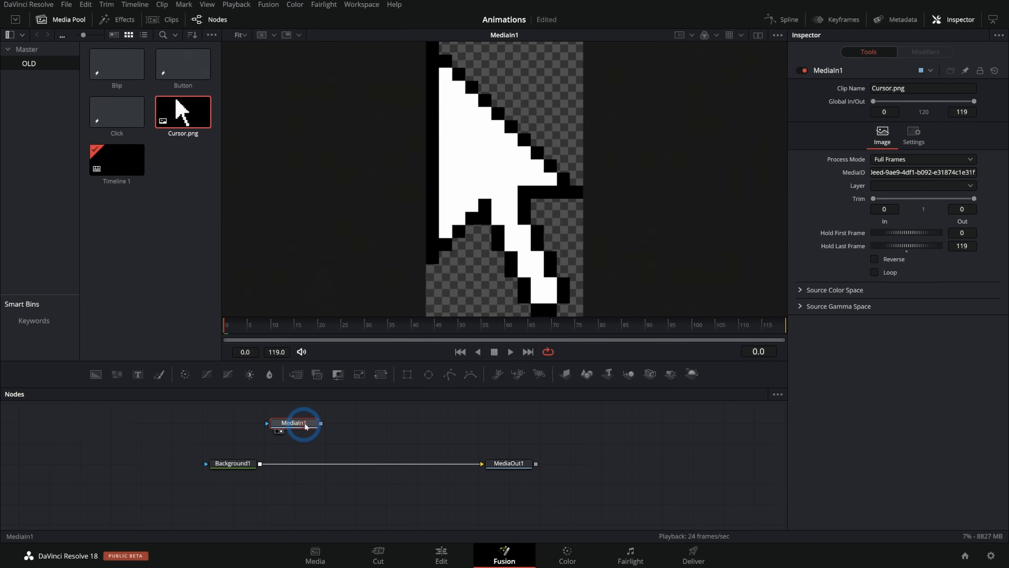
{"action": "left_click", "coordinate": [506, 463]}
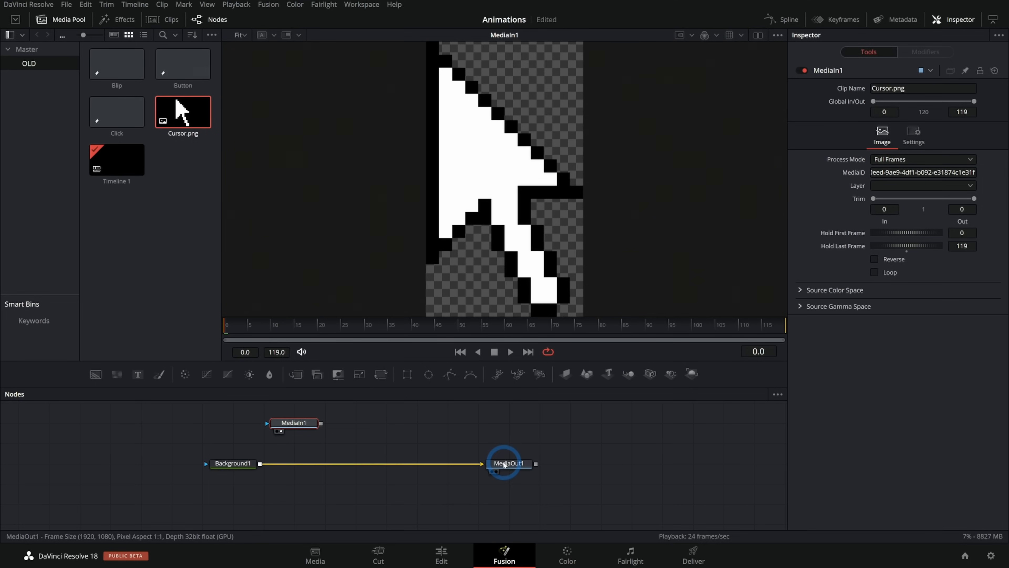
View MediaOut1, merge the cursor image over Background1 ahead of MediaOut1, and rename the image node CURSOR_MI
{"action": "key", "text": "2"}
{"action": "left_click", "coordinate": [319, 425]}
{"action": "left_click_drag", "start_coordinate": [433, 379], "coordinate": [351, 429]}
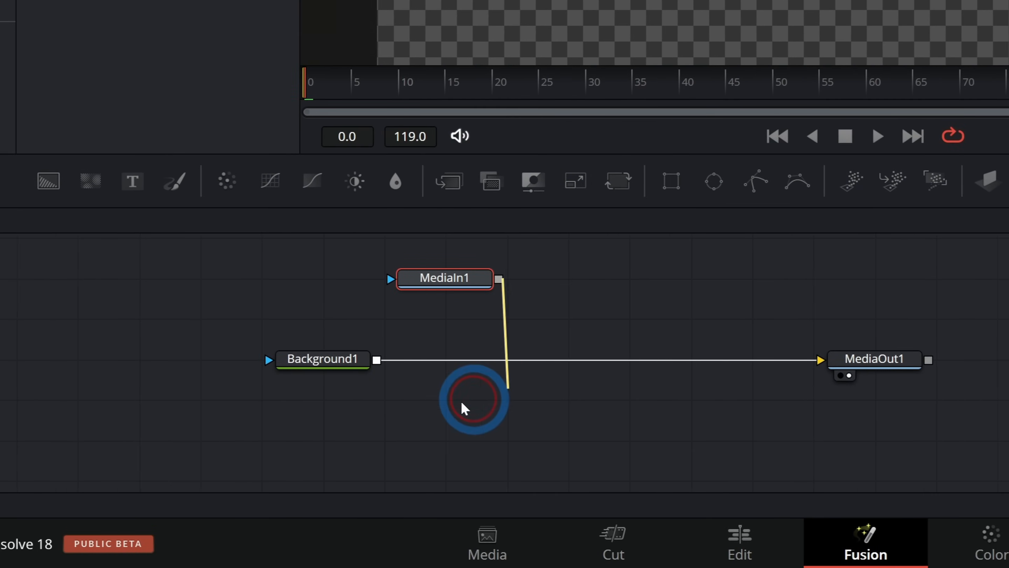
{"action": "left_click_drag", "start_coordinate": [506, 362], "coordinate": [506, 361]}
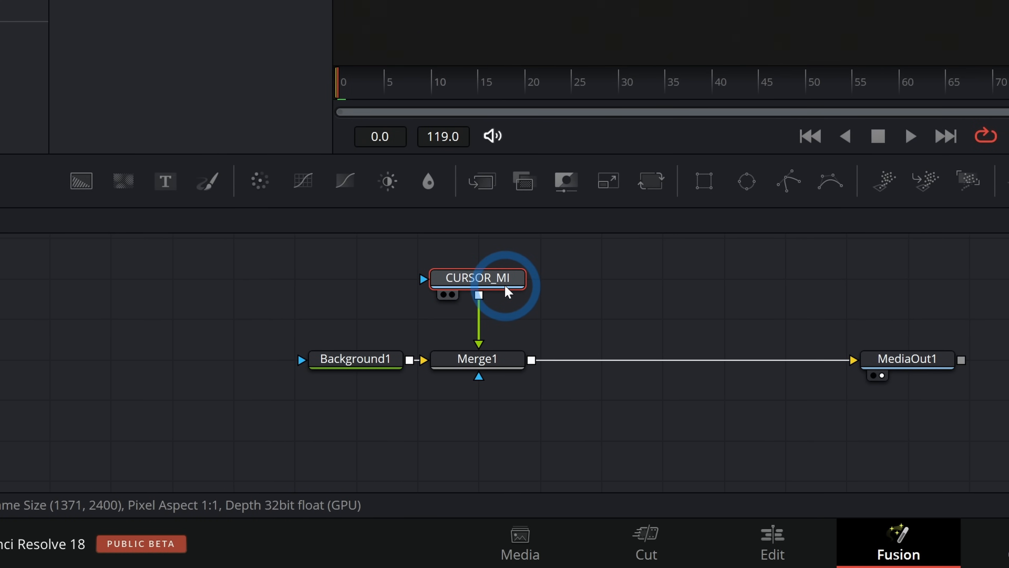
Insert a Transform node named Cursor_XF between CURSOR_MI and Merge1 and set its size to 0.03
{"action": "key", "text": "shift+space"}
{"action": "type", "text": "xf"}
{"action": "key", "text": "Return"}
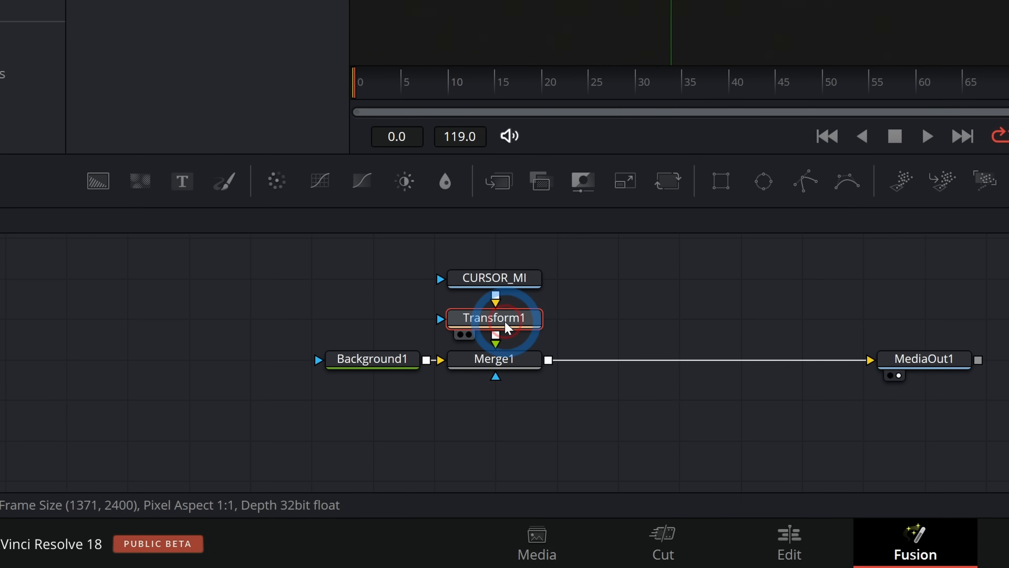
{"action": "key", "text": "Return"}
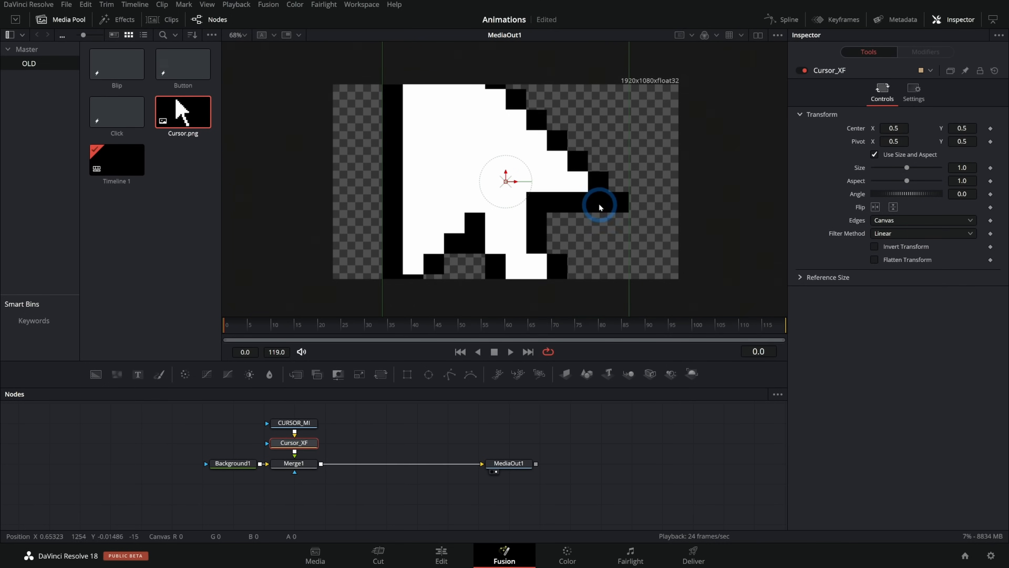
{"action": "left_click_drag", "start_coordinate": [907, 167], "coordinate": [874, 167]}
{"action": "scroll", "coordinate": [518, 203], "scroll_direction": "up", "scroll_amount": 2}
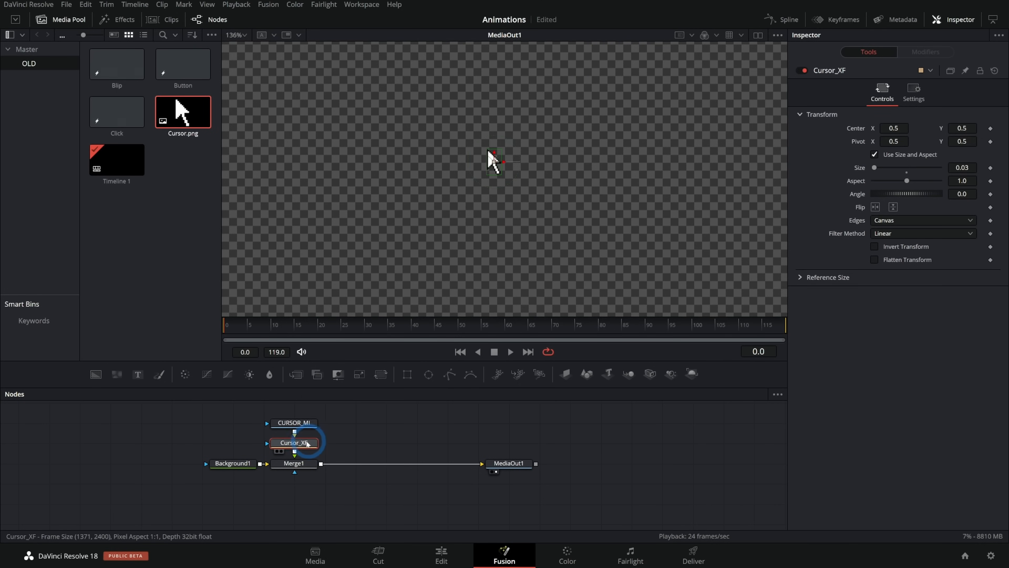
{"action": "left_click", "coordinate": [294, 422]}
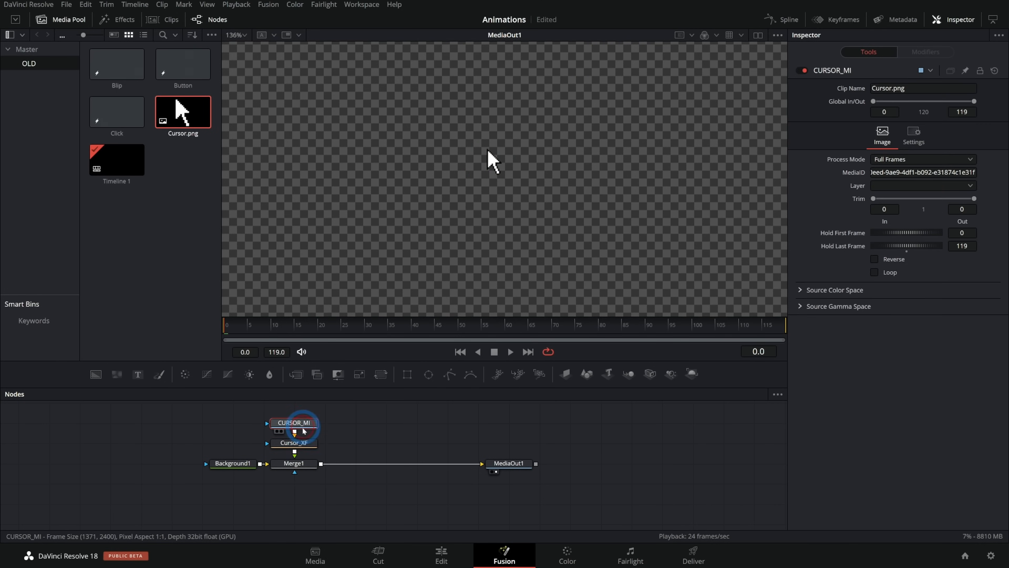
{"action": "left_click", "coordinate": [308, 464]}
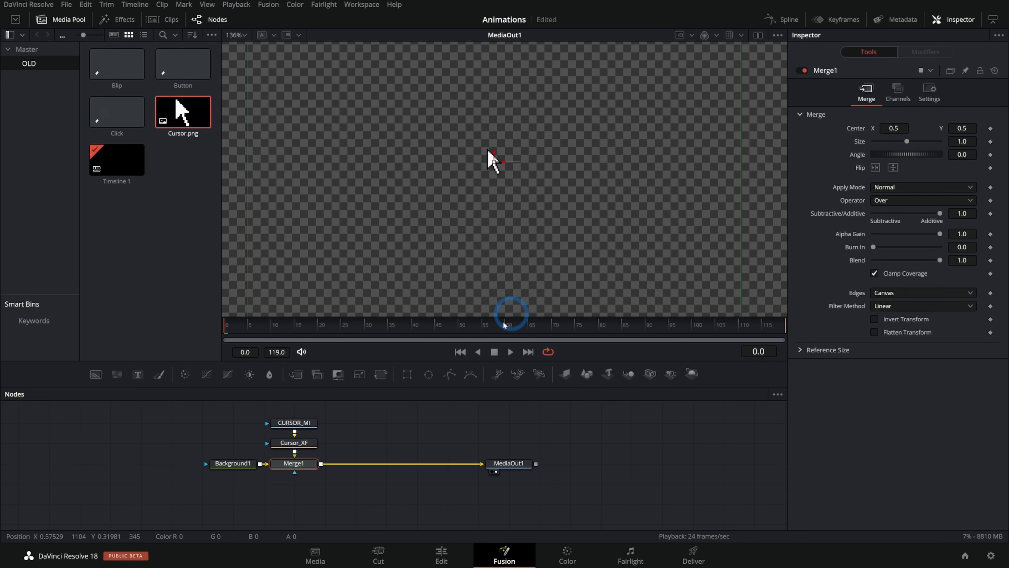
{"action": "left_click", "coordinate": [356, 451]}
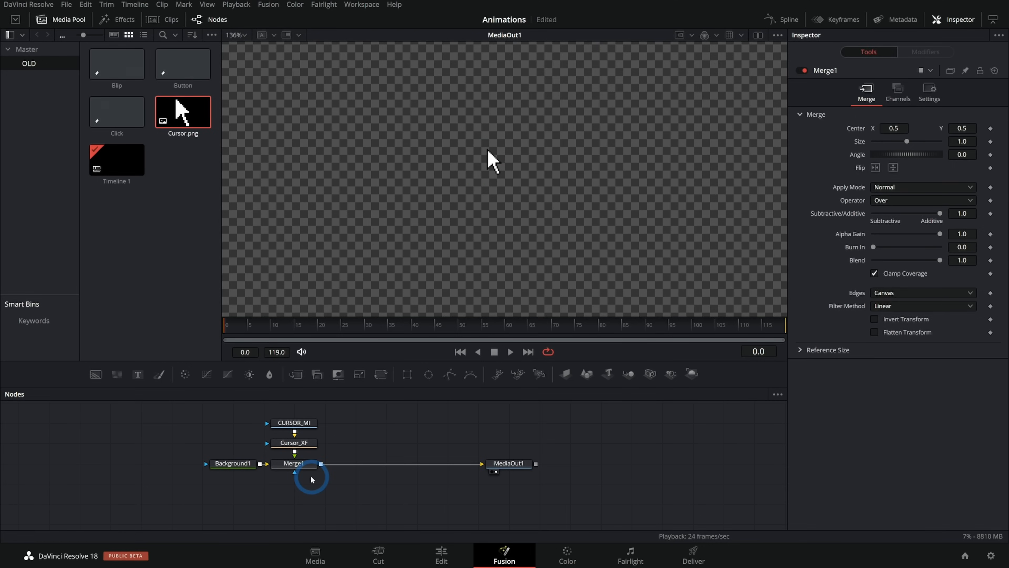
{"action": "scroll", "coordinate": [311, 477], "scroll_direction": "up", "scroll_amount": 2}
{"action": "scroll", "coordinate": [337, 473], "scroll_direction": "up", "scroll_amount": 3}
{"action": "left_click_drag", "start_coordinate": [331, 465], "coordinate": [394, 426]}
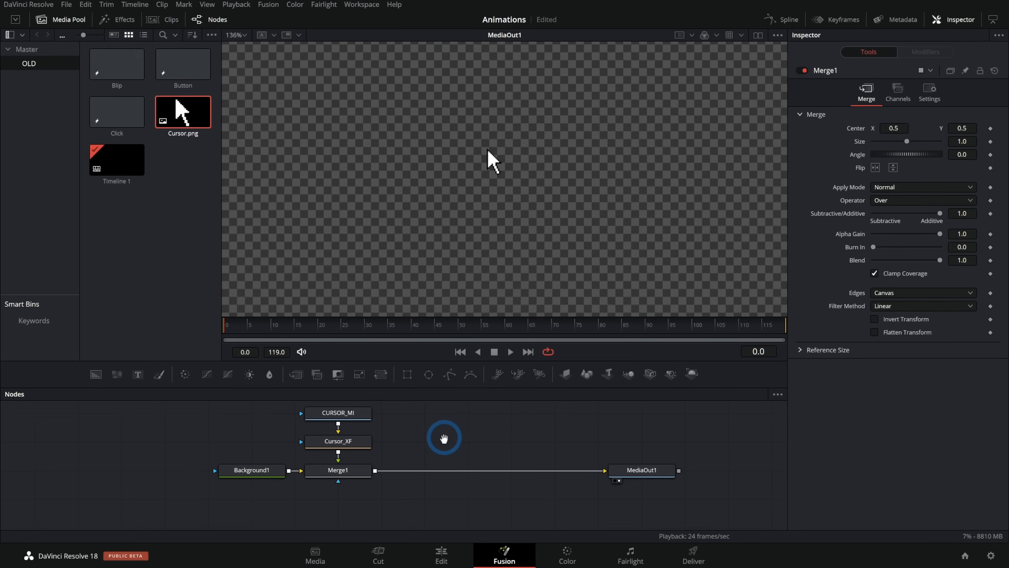
{"action": "scroll", "coordinate": [445, 448], "scroll_direction": "up", "scroll_amount": 1}
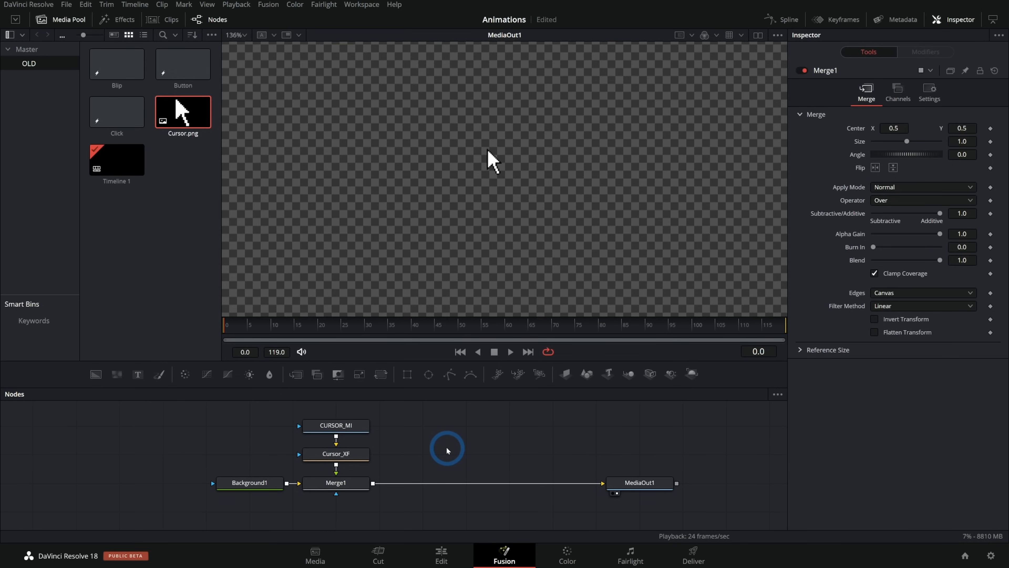
At frame 30, position the cursor with Cursor_XF at about X 0.515, Y 0.485 so its tip sits mid-frame, and keyframe Center
{"action": "left_click", "coordinate": [350, 455]}
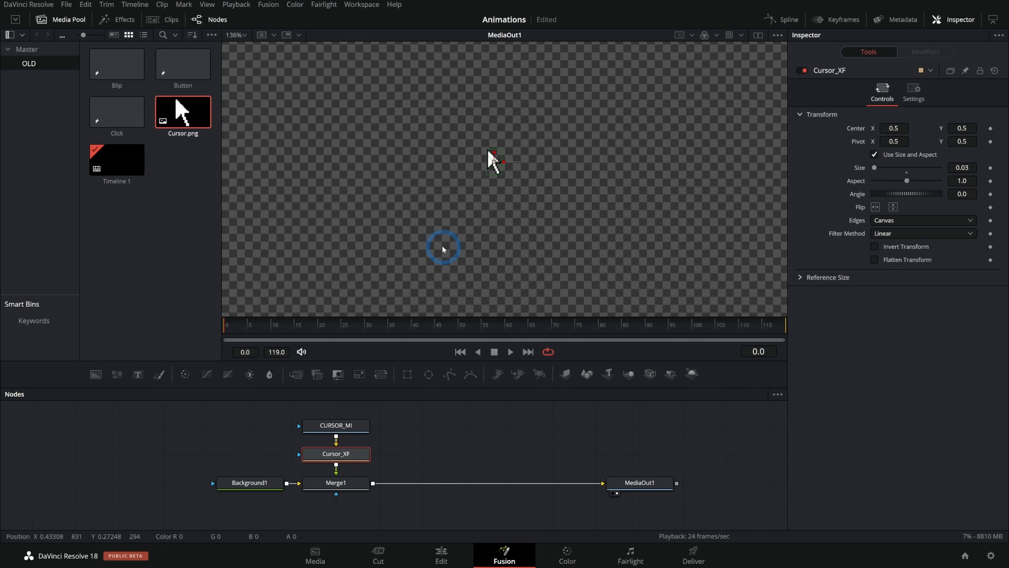
{"action": "scroll", "coordinate": [495, 233], "scroll_direction": "down", "scroll_amount": 2}
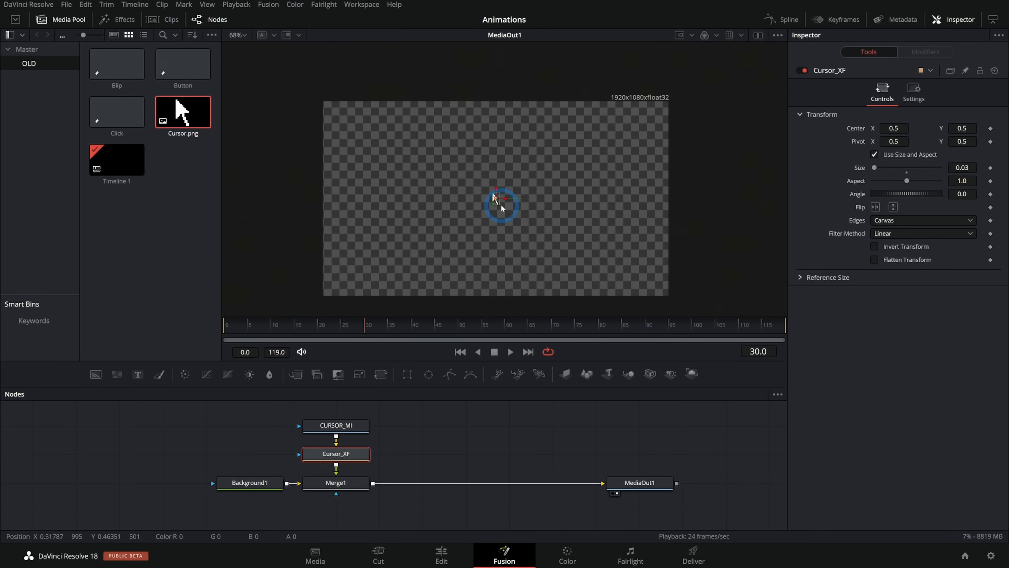
{"action": "scroll", "coordinate": [499, 206], "scroll_direction": "up", "scroll_amount": 4}
{"action": "left_click_drag", "start_coordinate": [496, 163], "coordinate": [511, 169]}
{"action": "left_click", "coordinate": [238, 36]}
{"action": "left_click", "coordinate": [244, 52]}
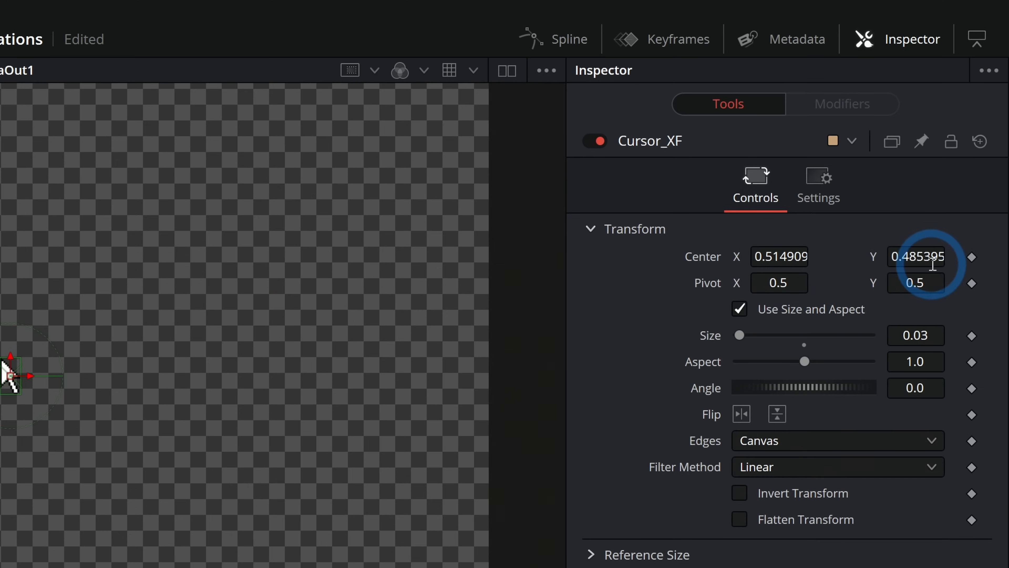
{"action": "left_click", "coordinate": [972, 257]}
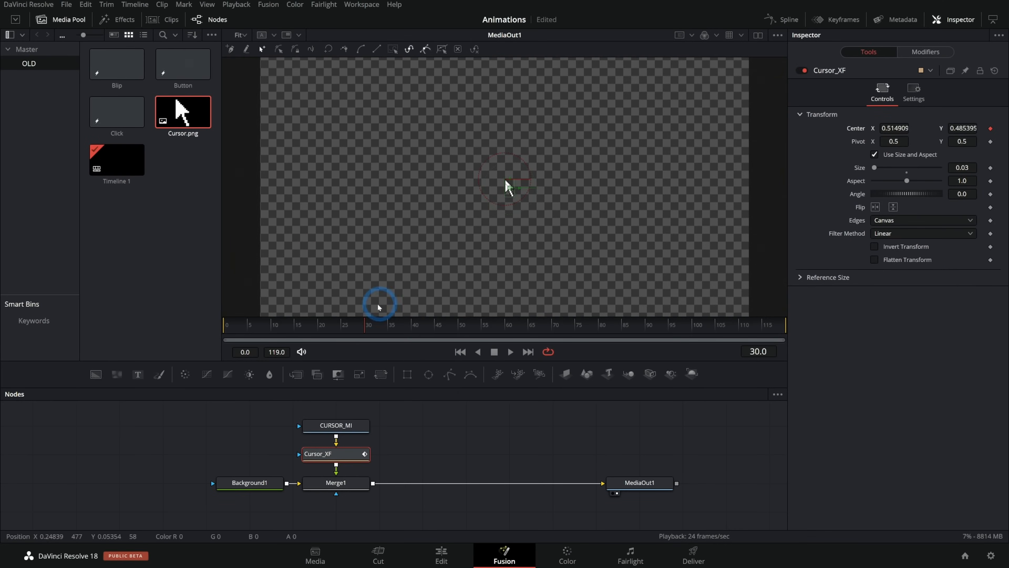
At frame 0, place the cursor below the canvas at about X 0.68, Y 0.23 as the starting keyframe and play back the move
{"action": "left_click", "coordinate": [226, 329]}
{"action": "left_click_drag", "start_coordinate": [508, 187], "coordinate": [570, 345]}
{"action": "left_click", "coordinate": [512, 352]}
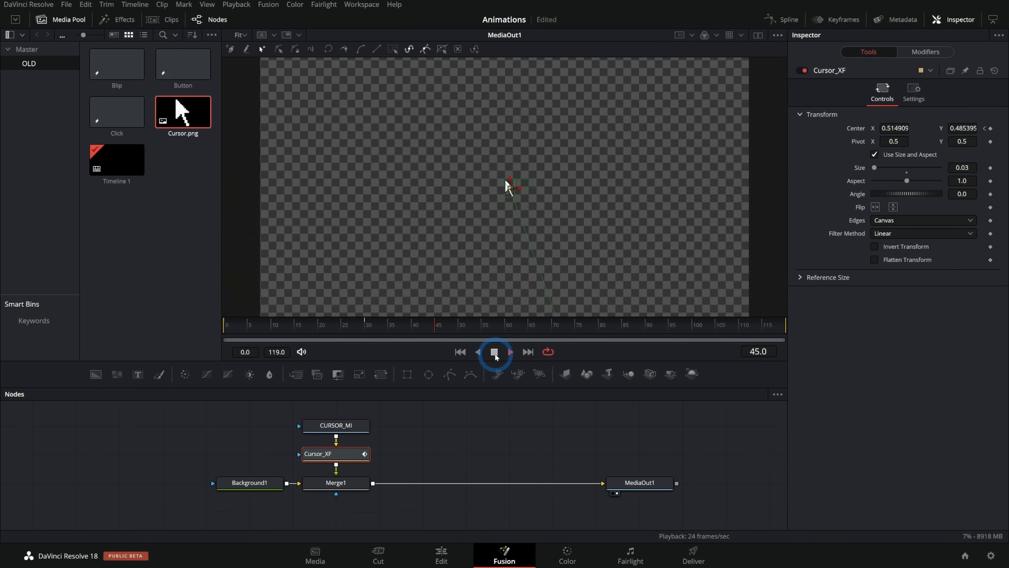
{"action": "mouse_move", "coordinate": [338, 334]}
{"action": "left_mouse_down"}
{"action": "mouse_move", "coordinate": [218, 336]}
{"action": "mouse_move", "coordinate": [322, 334]}
{"action": "left_mouse_up"}
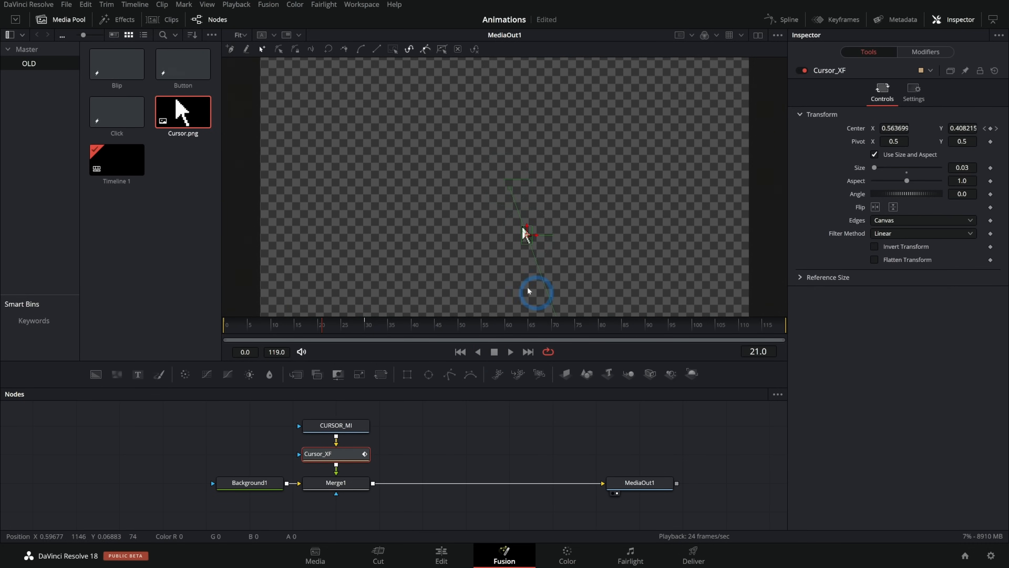
Bend the cursor's straight motion path into a curve using the handle of its starting point, and play back the result
{"action": "left_click", "coordinate": [320, 331]}
{"action": "left_click_drag", "start_coordinate": [587, 268], "coordinate": [577, 213]}
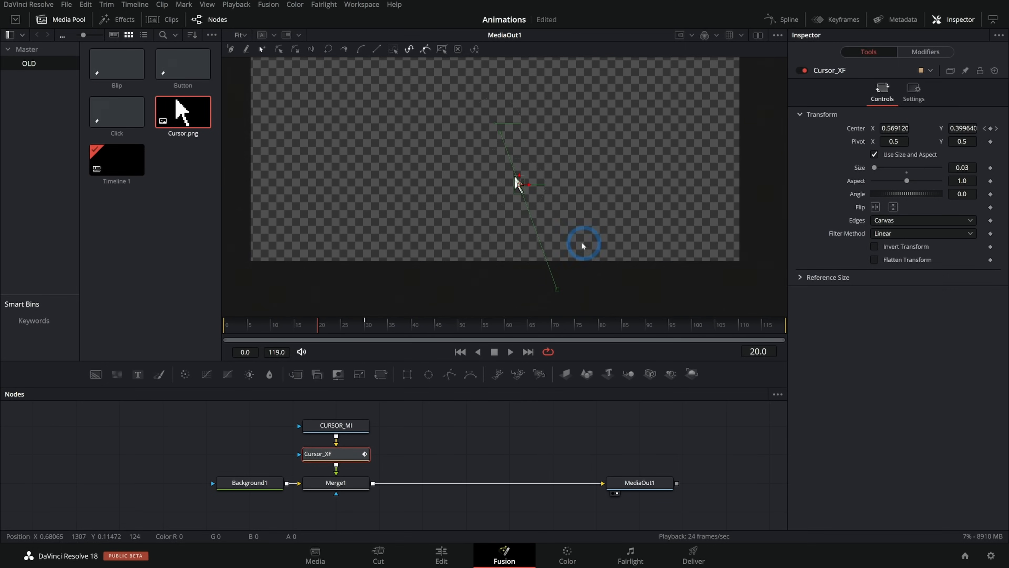
{"action": "left_click_drag", "start_coordinate": [442, 95], "coordinate": [606, 310]}
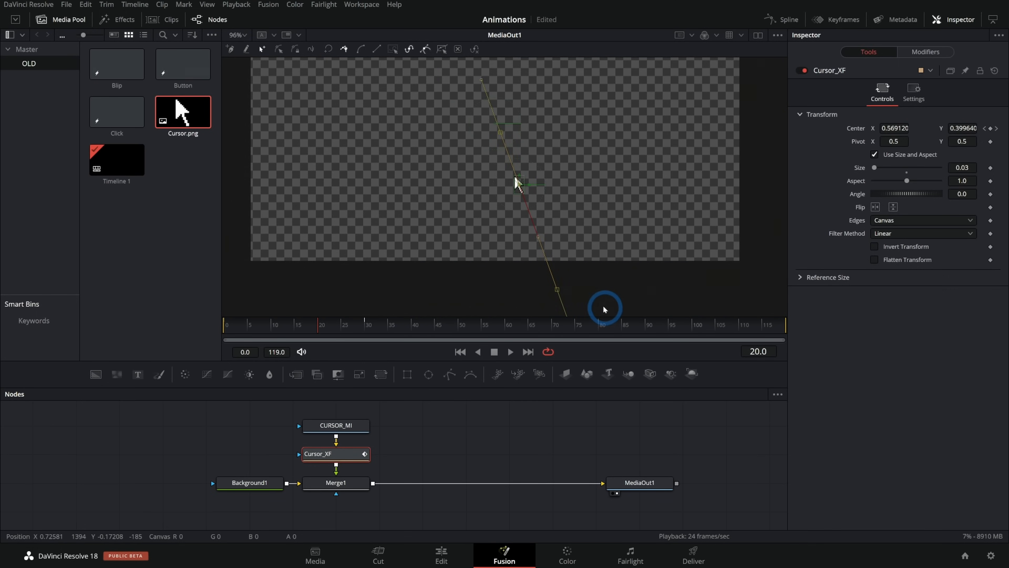
{"action": "left_click_drag", "start_coordinate": [538, 238], "coordinate": [494, 259]}
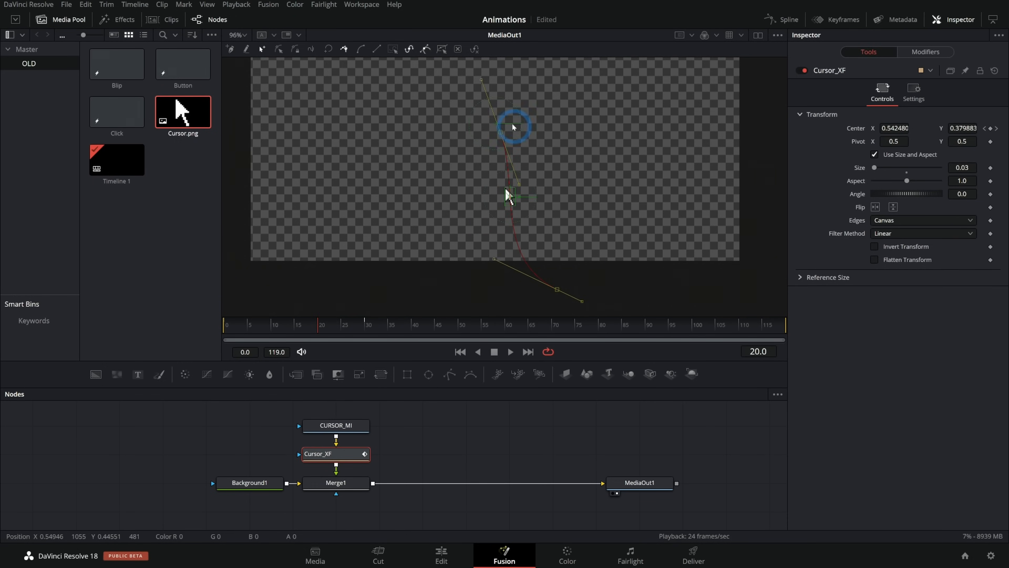
{"action": "left_click_drag", "start_coordinate": [324, 329], "coordinate": [171, 336]}
{"action": "left_click", "coordinate": [511, 353]}
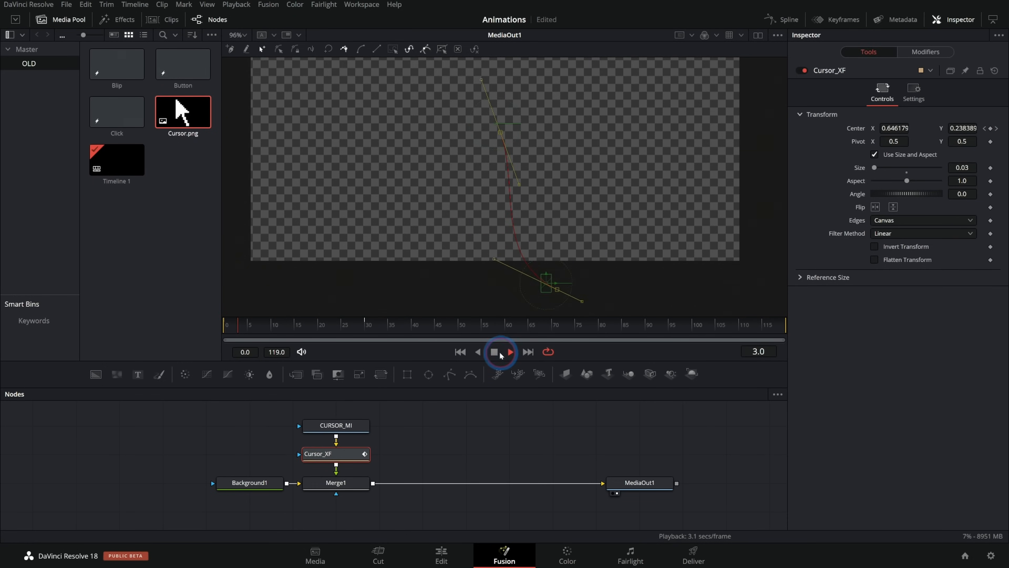
{"action": "left_click", "coordinate": [499, 353]}
{"action": "left_click_drag", "start_coordinate": [425, 329], "coordinate": [331, 325]}
{"action": "left_click", "coordinate": [527, 126]}
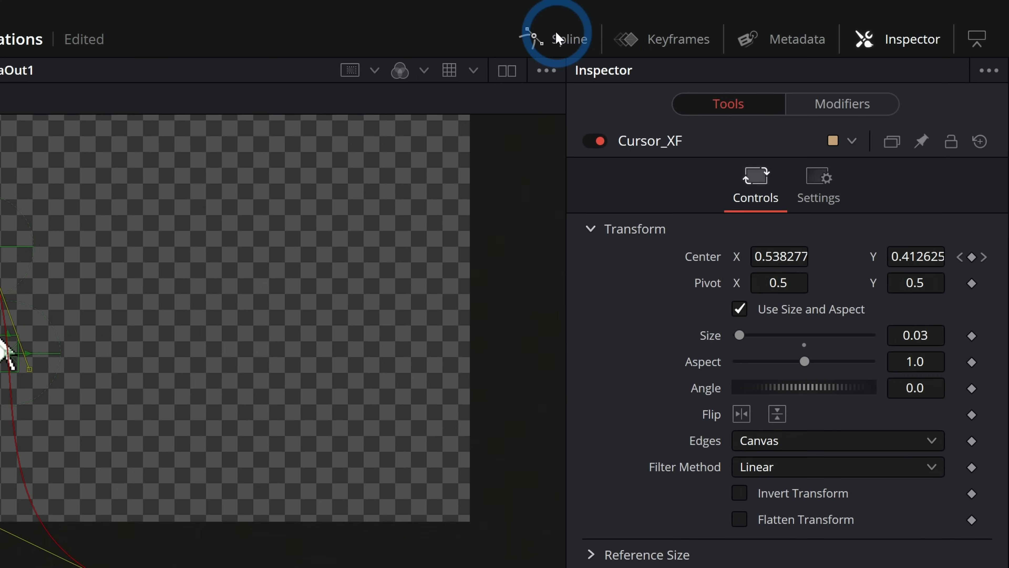
Smooth the frame 30 keyframe on the Cursor_XF Displacement spline so the cursor eases into its stop, and preview the motion
{"action": "left_click", "coordinate": [558, 35]}
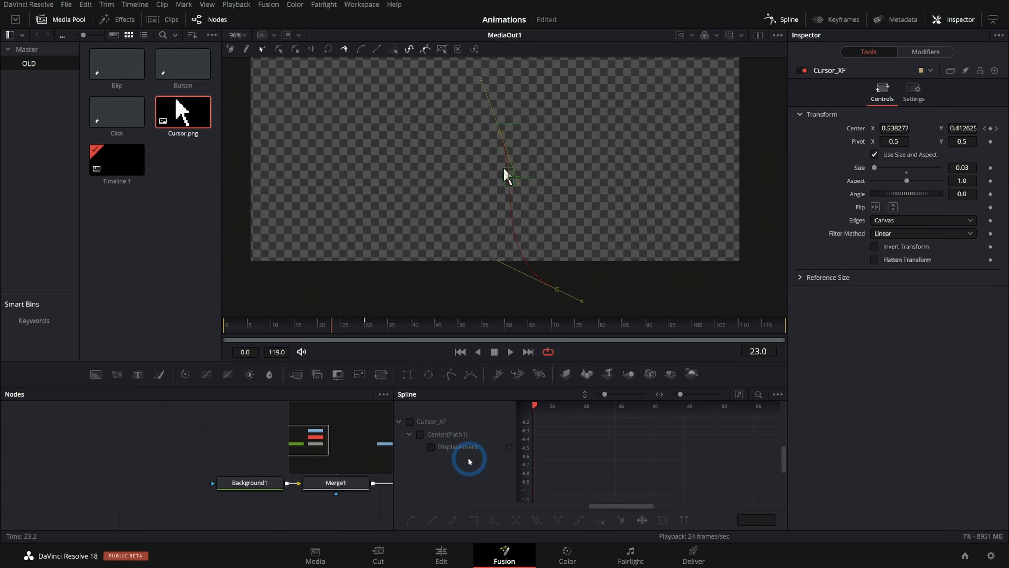
{"action": "left_click", "coordinate": [430, 446]}
{"action": "left_click_drag", "start_coordinate": [584, 453], "coordinate": [740, 417]}
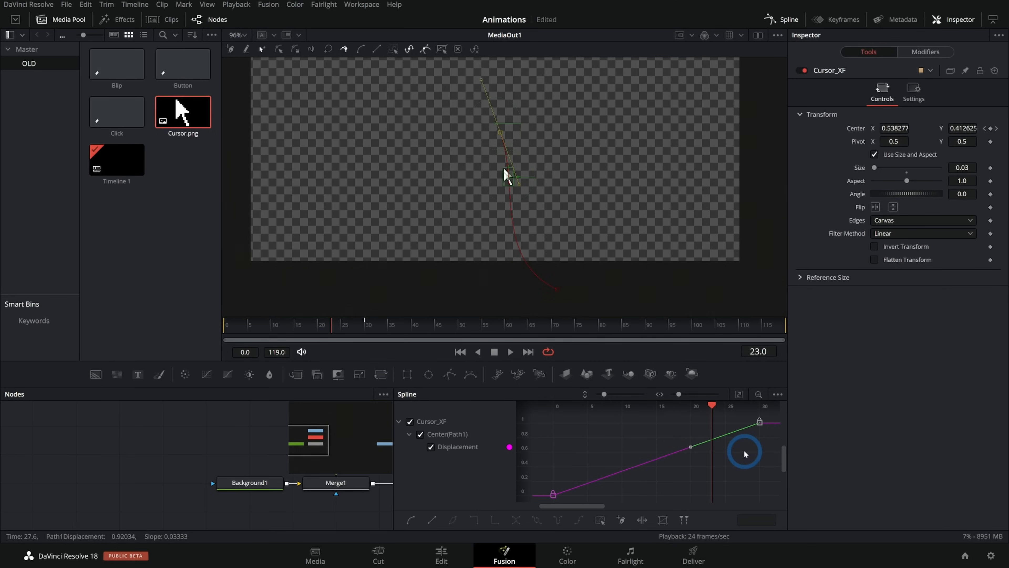
{"action": "key", "text": "s"}
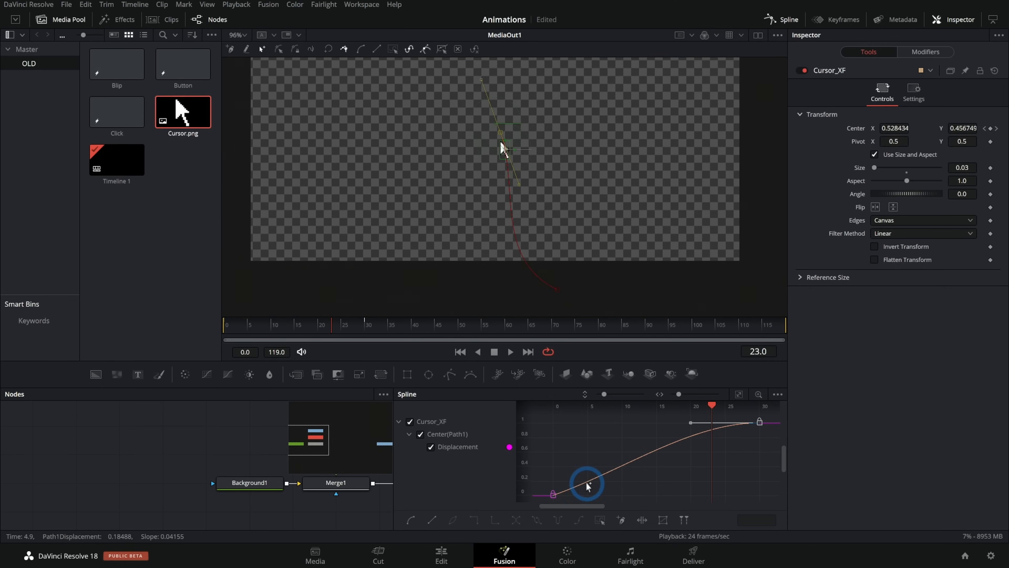
{"action": "key", "text": "Home"}
{"action": "left_click", "coordinate": [513, 350]}
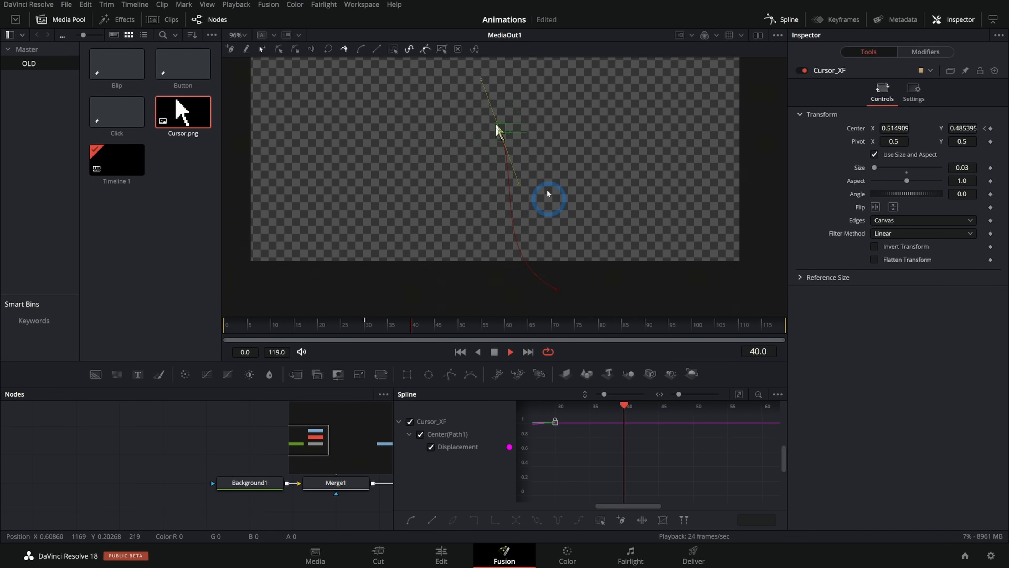
{"action": "left_click", "coordinate": [494, 352]}
{"action": "left_click_drag", "start_coordinate": [373, 332], "coordinate": [298, 332]}
Move the last Displacement keyframe to frame 25, play back the cursor's arrival, and save the project with the spline editor closed
{"action": "left_click", "coordinate": [685, 422]}
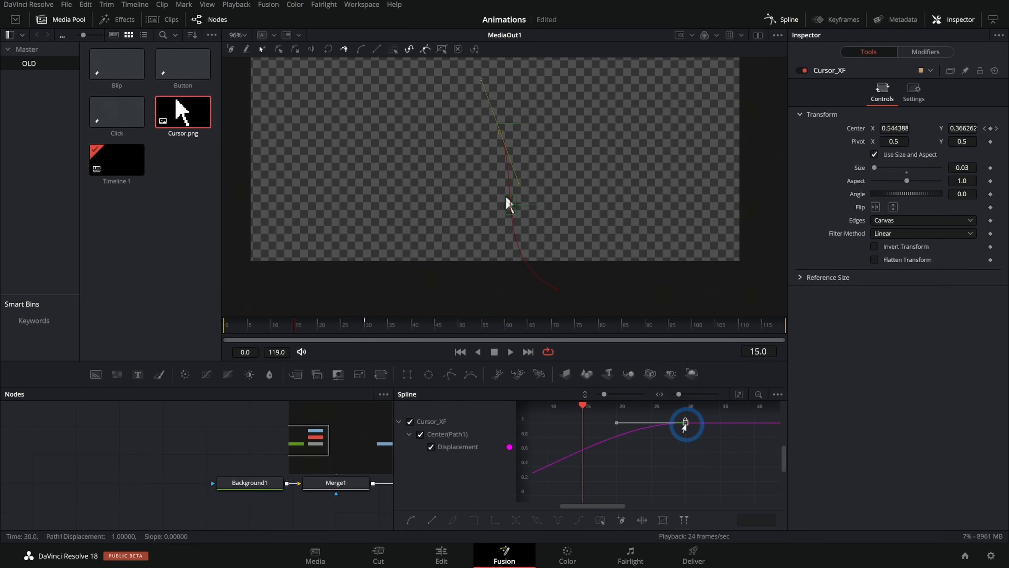
{"action": "left_click_drag", "start_coordinate": [678, 425], "coordinate": [646, 425]}
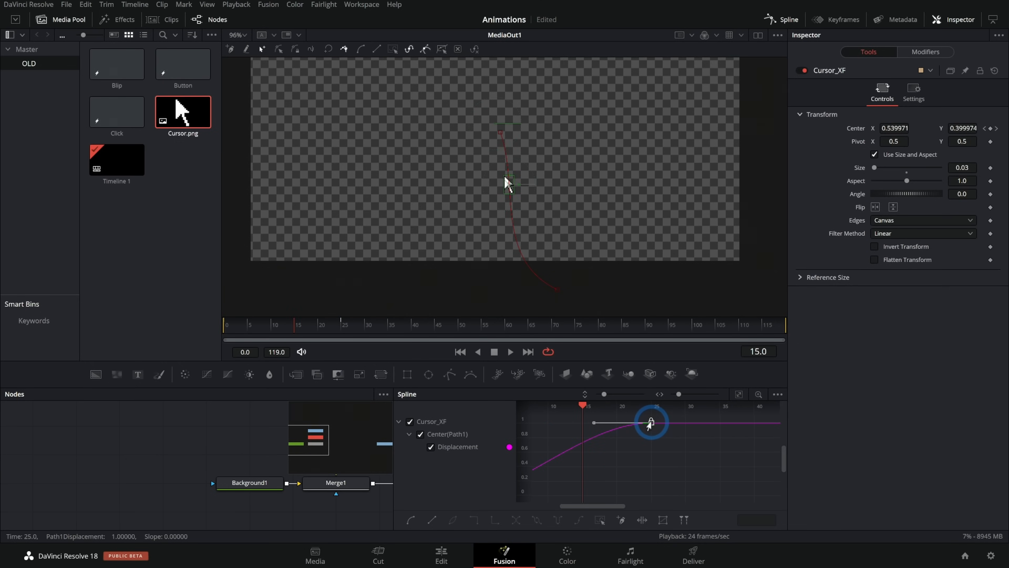
{"action": "left_click_drag", "start_coordinate": [309, 330], "coordinate": [146, 327]}
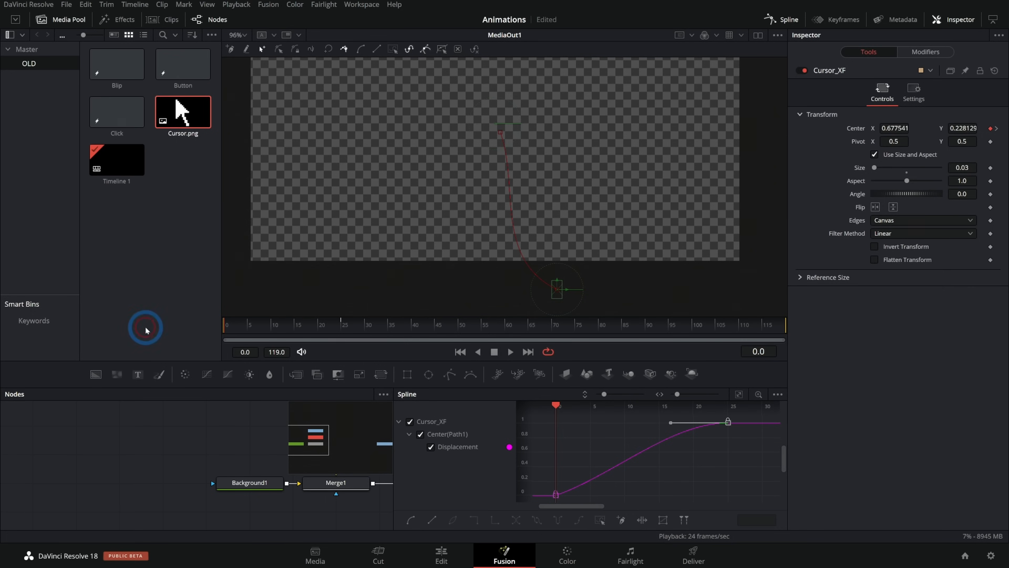
{"action": "left_click", "coordinate": [511, 351]}
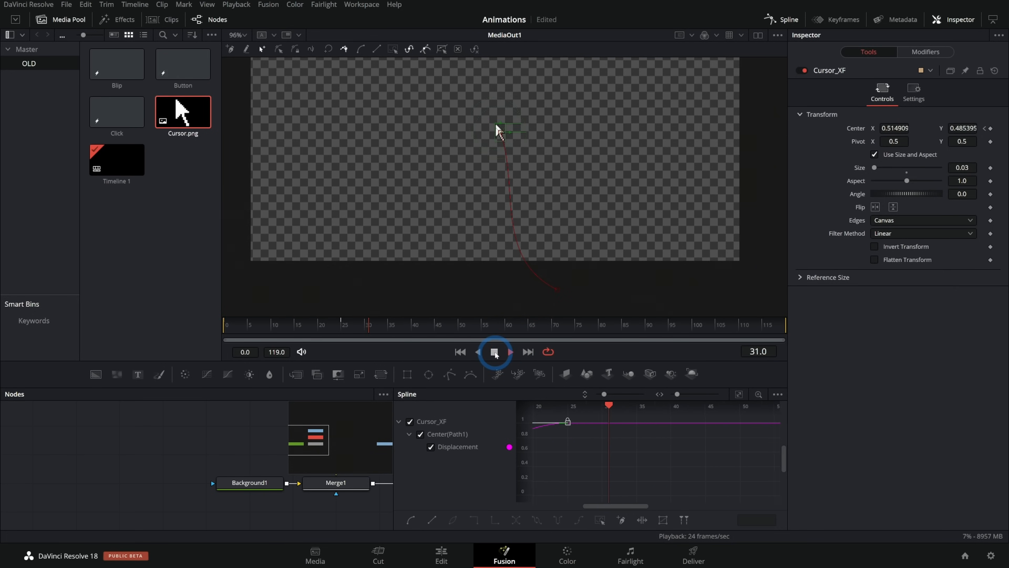
{"action": "left_click", "coordinate": [494, 352]}
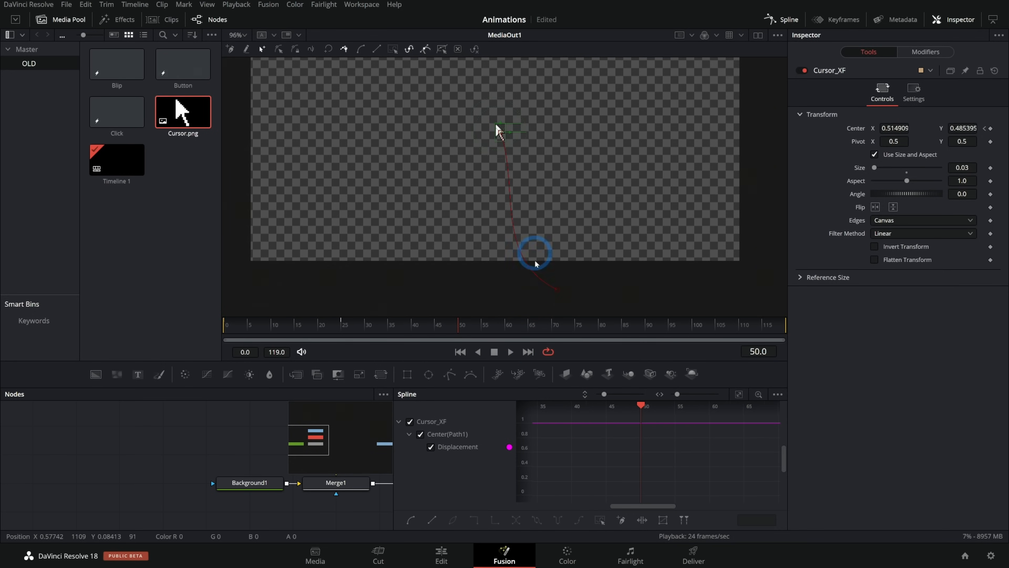
{"action": "left_click_drag", "start_coordinate": [516, 312], "coordinate": [366, 325]}
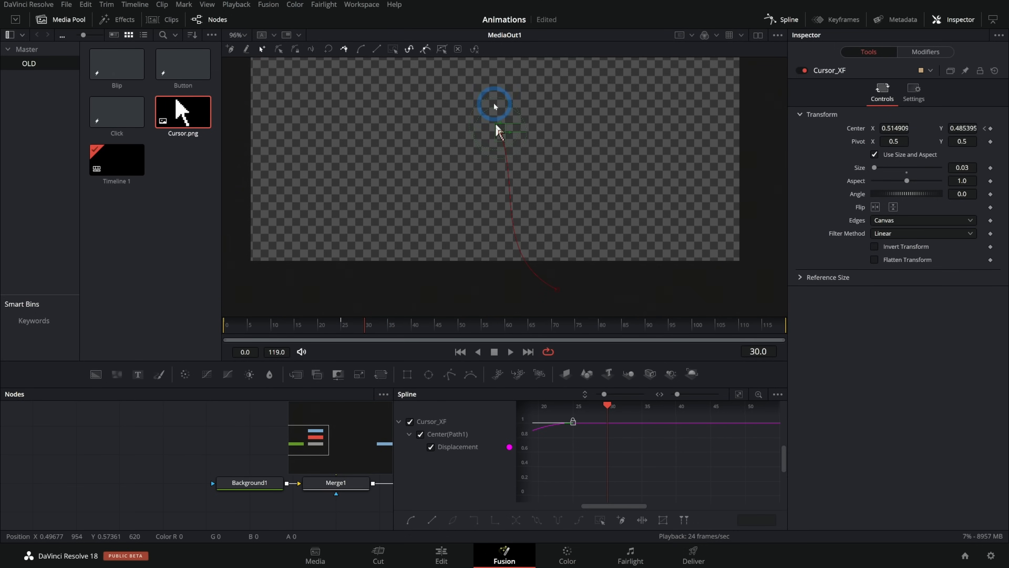
{"action": "left_click", "coordinate": [781, 19]}
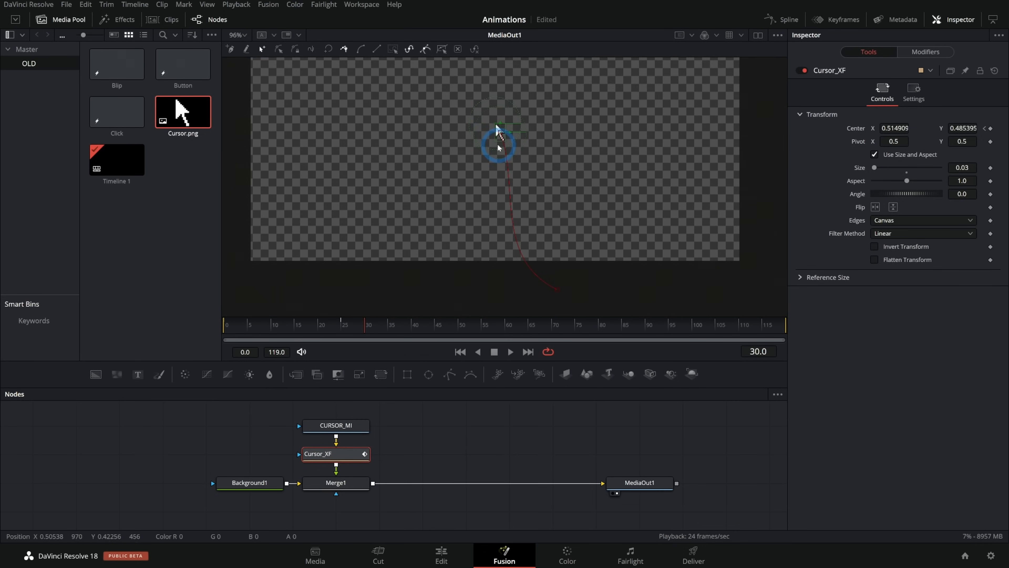
{"action": "key", "text": "ctrl+s"}
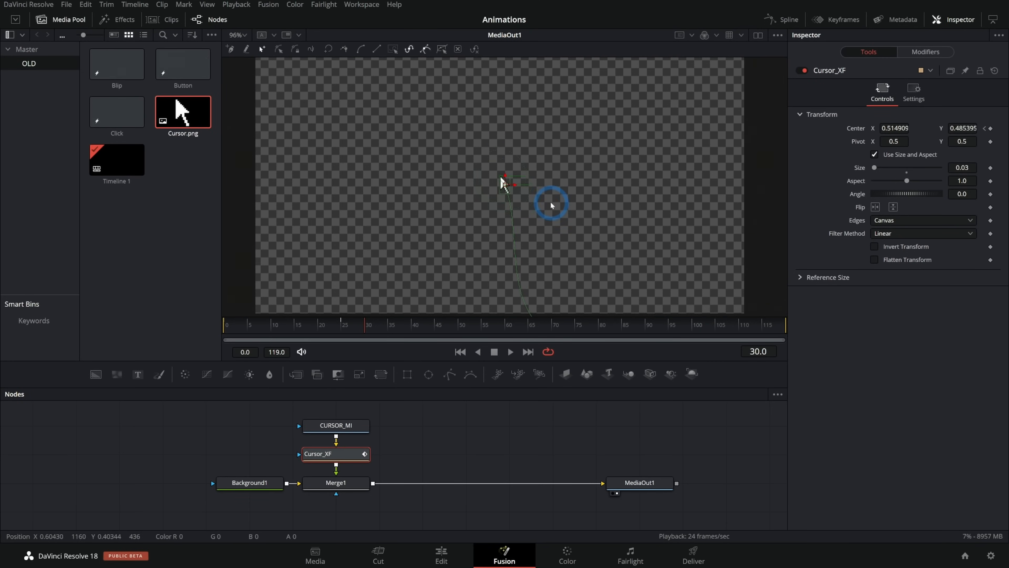
Add a Transform node between Merge1 and MediaOut1
{"action": "scroll", "coordinate": [551, 201], "scroll_direction": "down", "scroll_amount": 2}
{"action": "left_click", "coordinate": [348, 482]}
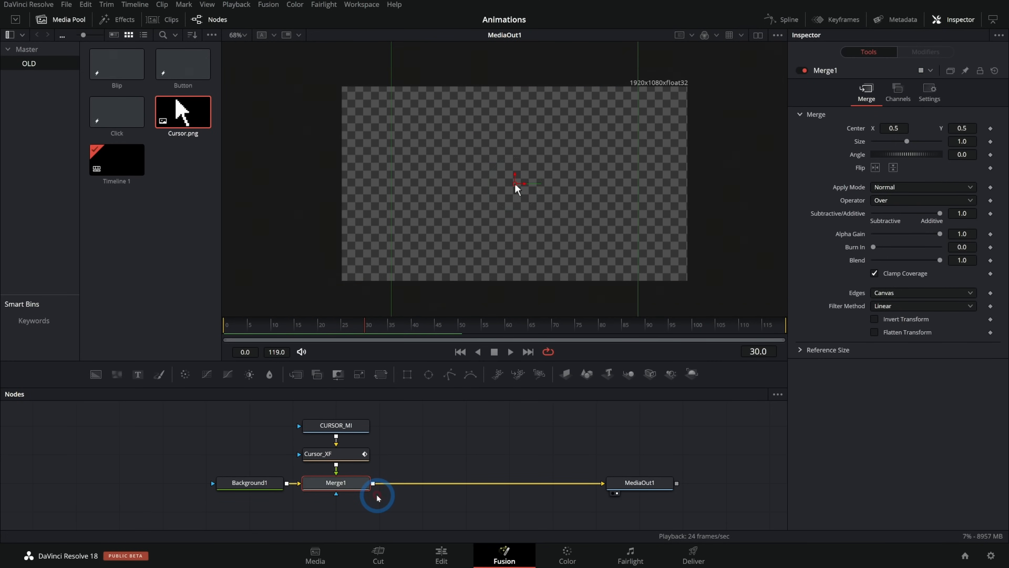
{"action": "key", "text": "shift+space"}
{"action": "type", "text": "transform"}
{"action": "key", "text": "Return"}
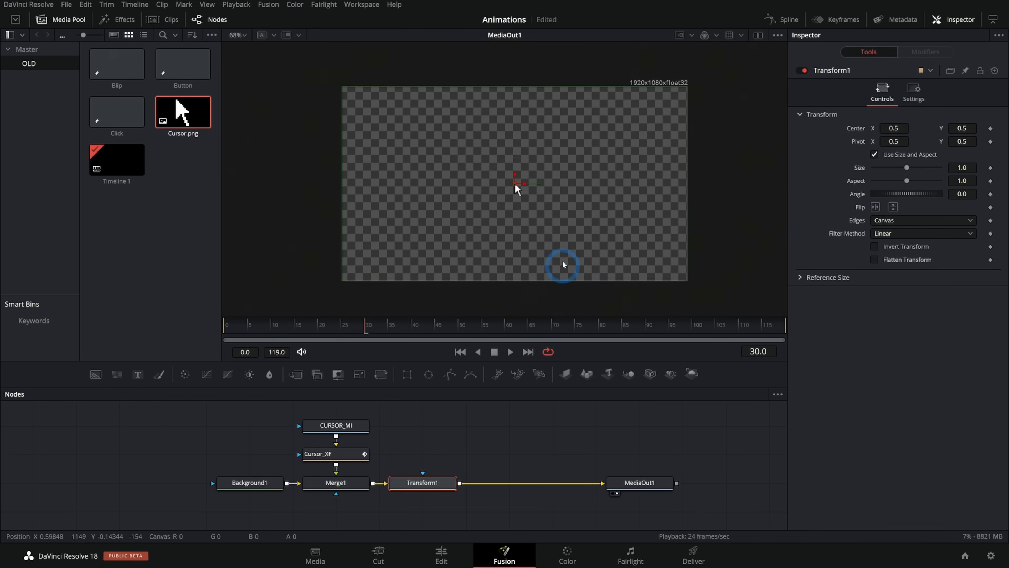
Try enlarging the cursor about its tip with Transform1's Size, and undo the change
{"action": "scroll", "coordinate": [516, 187], "scroll_direction": "up", "scroll_amount": 10}
{"action": "scroll", "coordinate": [495, 183], "scroll_direction": "up", "scroll_amount": 3}
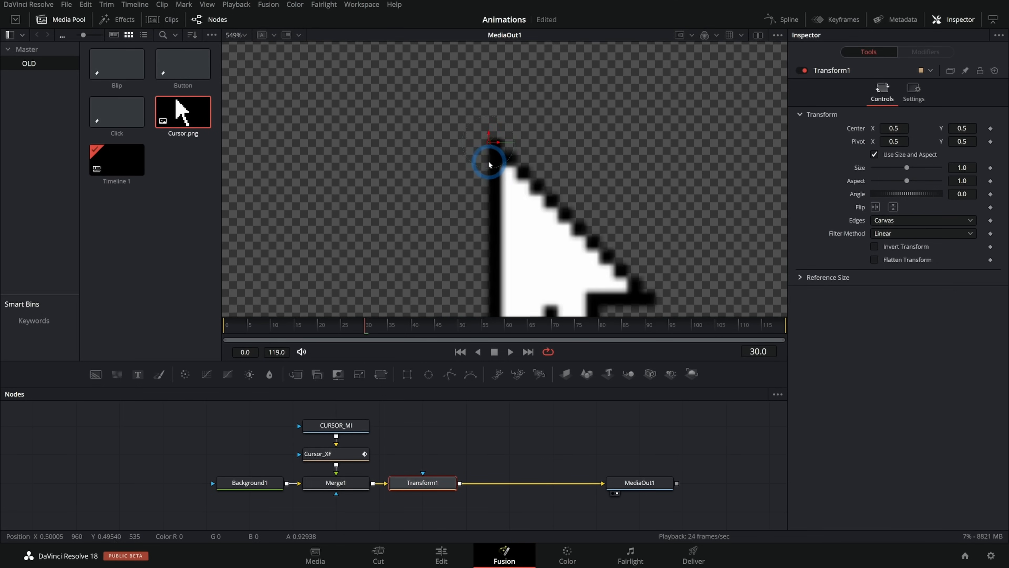
{"action": "scroll", "coordinate": [495, 153], "scroll_direction": "down", "scroll_amount": 8}
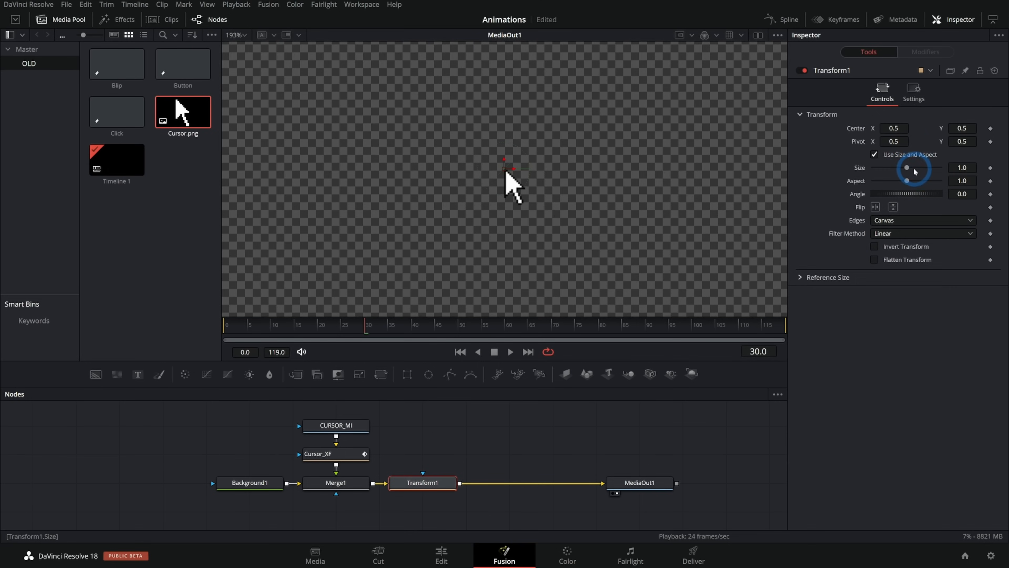
{"action": "mouse_move", "coordinate": [906, 169]}
{"action": "left_mouse_down"}
{"action": "mouse_move", "coordinate": [936, 166]}
{"action": "mouse_move", "coordinate": [913, 164]}
{"action": "mouse_move", "coordinate": [926, 167]}
{"action": "left_mouse_up"}
{"action": "key", "text": "ctrl+z"}
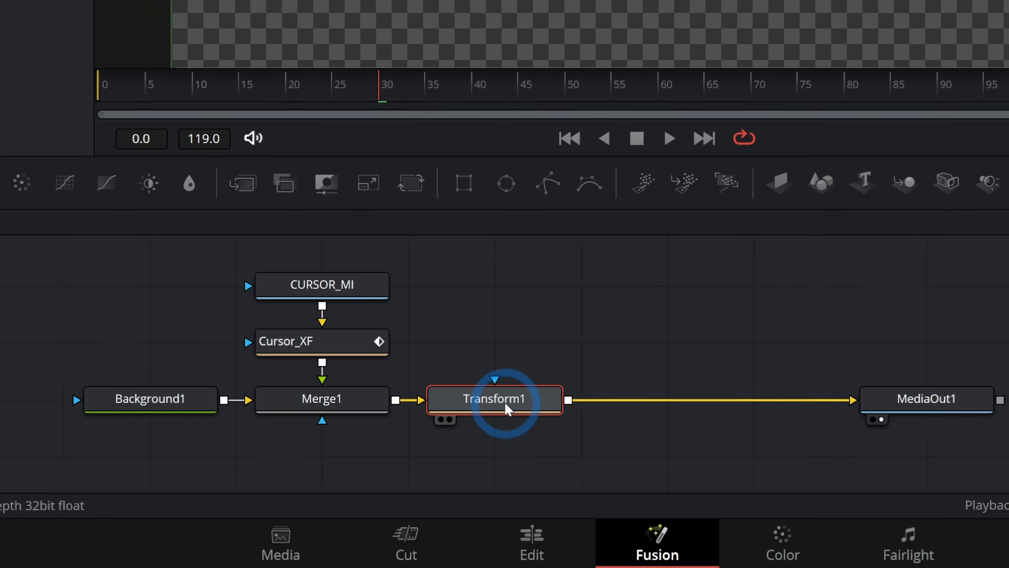
Rename Transform1 to Click_XF and shrink its keyframed Size to 0.845 at frame 30 so the cursor dips as it clicks
{"action": "key", "text": "F2"}
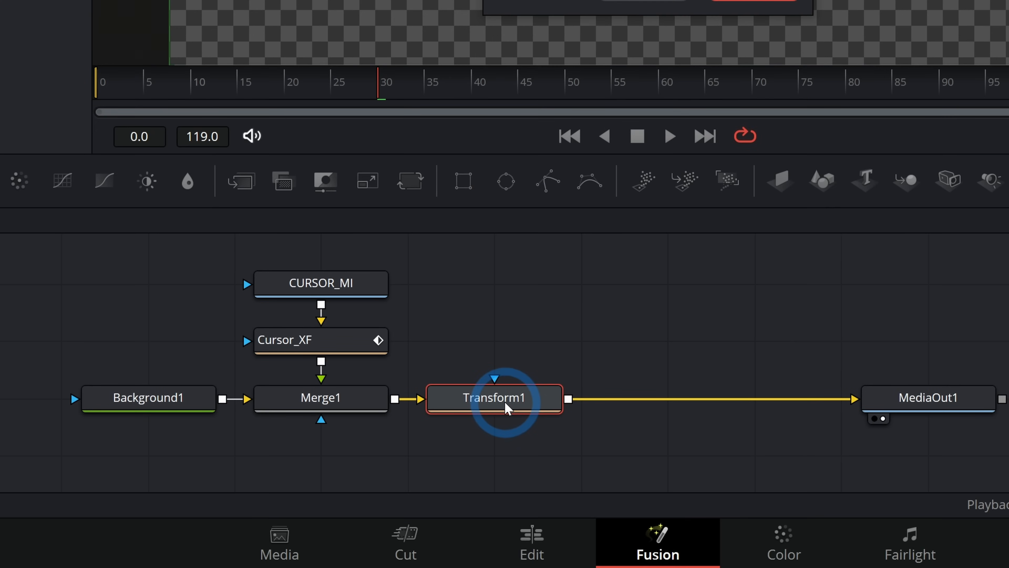
{"action": "key", "text": "Return"}
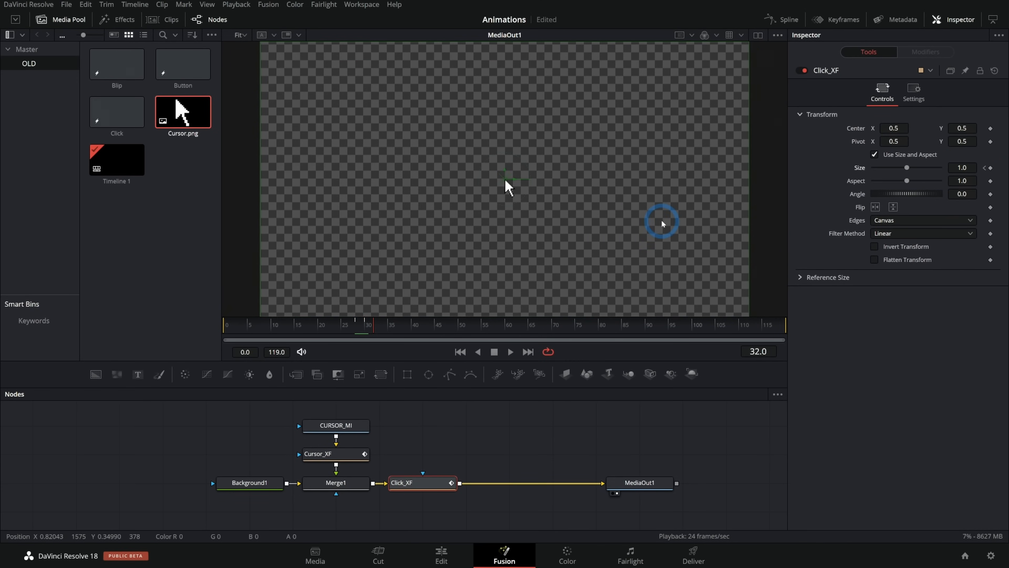
{"action": "left_click", "coordinate": [984, 168]}
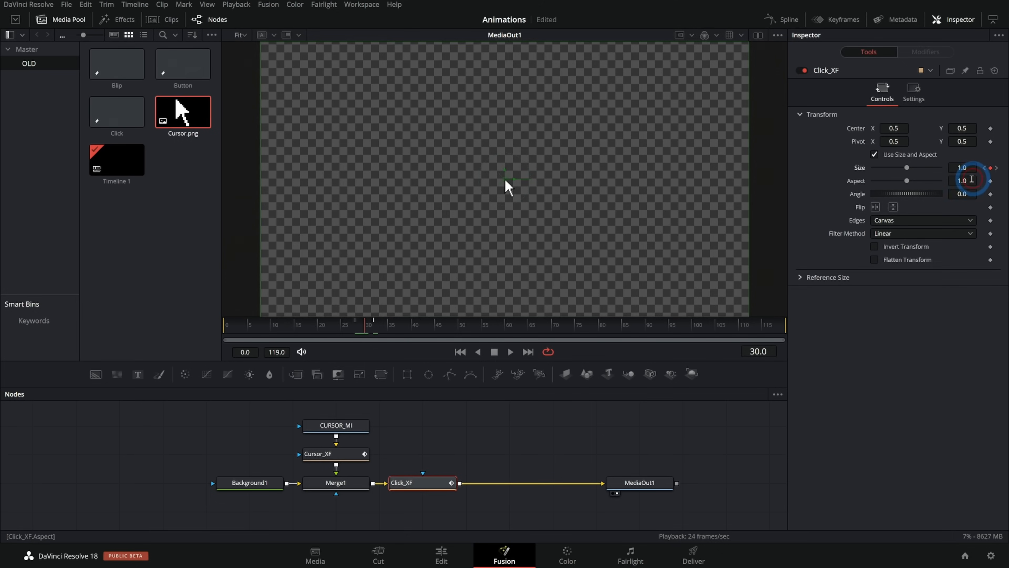
{"action": "left_click_drag", "start_coordinate": [963, 168], "coordinate": [882, 169]}
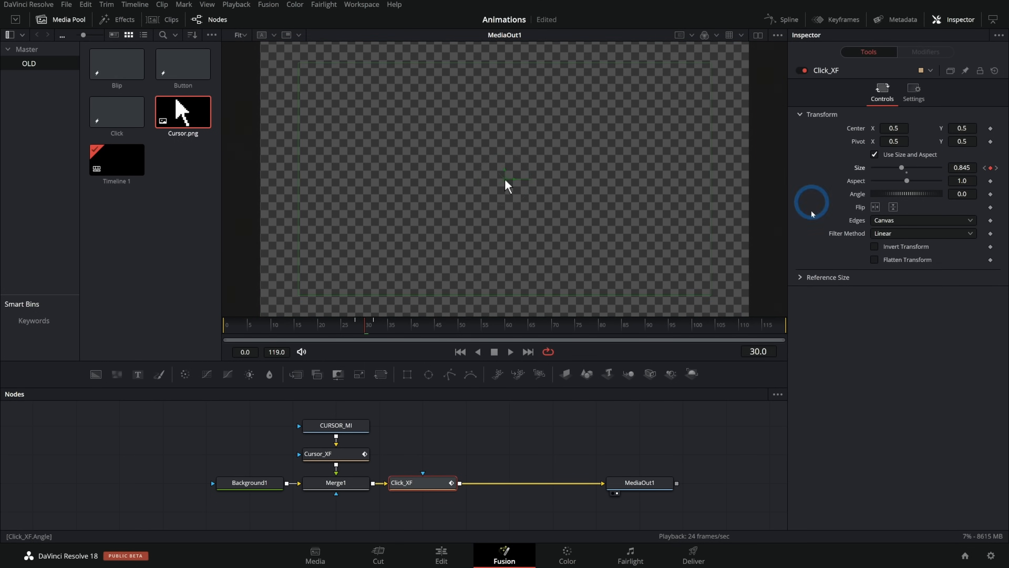
Play back the Cursor composition from the start to check the glide and the click
{"action": "left_click_drag", "start_coordinate": [318, 324], "coordinate": [150, 333]}
{"action": "left_click", "coordinate": [513, 352]}
{"action": "left_click", "coordinate": [494, 352]}
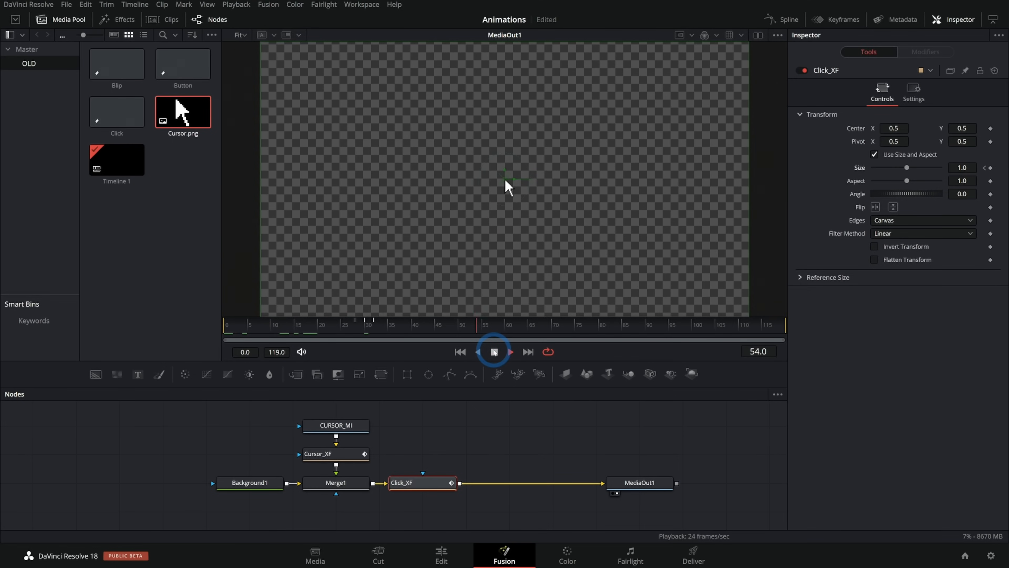
{"action": "left_click_drag", "start_coordinate": [383, 327], "coordinate": [164, 331]}
{"action": "left_click", "coordinate": [511, 351]}
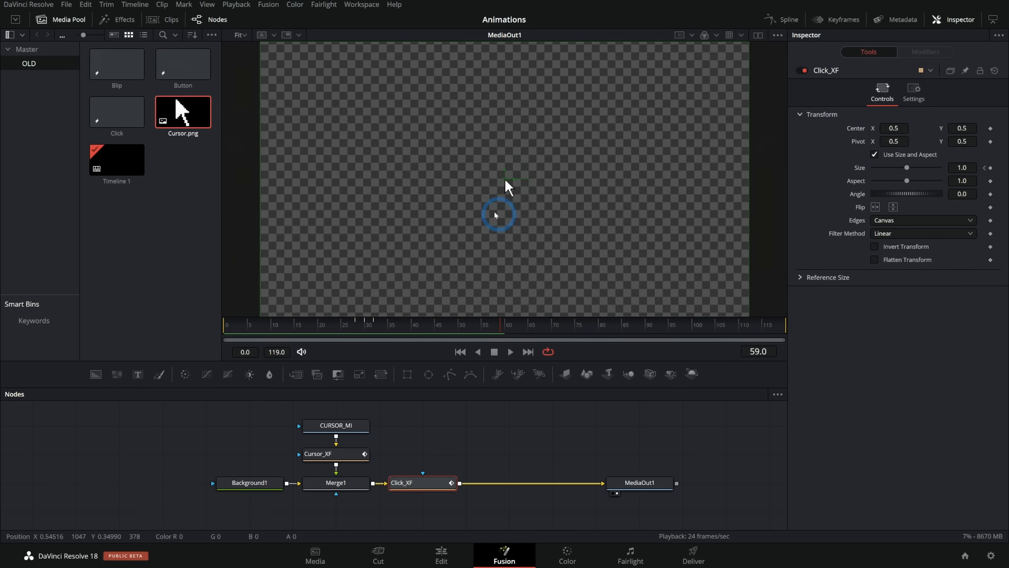
Place the Cursor composition from the Master bin on track V3 above the Button clip and preview it up to the marker
{"action": "left_click", "coordinate": [27, 49]}
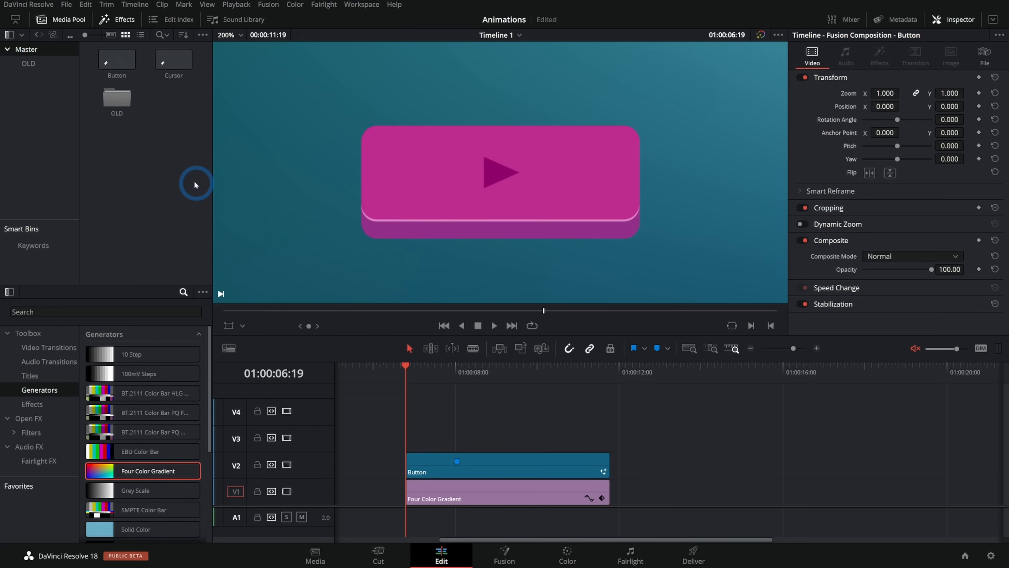
{"action": "left_click_drag", "start_coordinate": [172, 63], "coordinate": [402, 433]}
{"action": "left_click_drag", "start_coordinate": [436, 370], "coordinate": [427, 375]}
{"action": "key", "text": "space"}
{"action": "key", "text": "space"}
{"action": "left_click", "coordinate": [451, 377]}
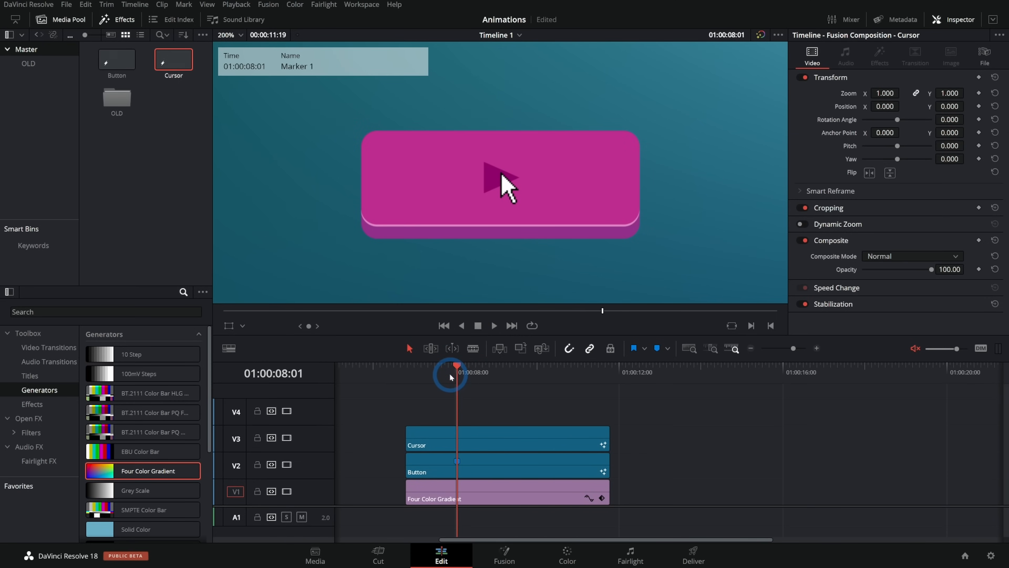
Try shifting the Cursor clip out of alignment with the Button clip, and undo the offset
{"action": "left_click_drag", "start_coordinate": [466, 439], "coordinate": [507, 439]}
{"action": "key", "text": "space"}
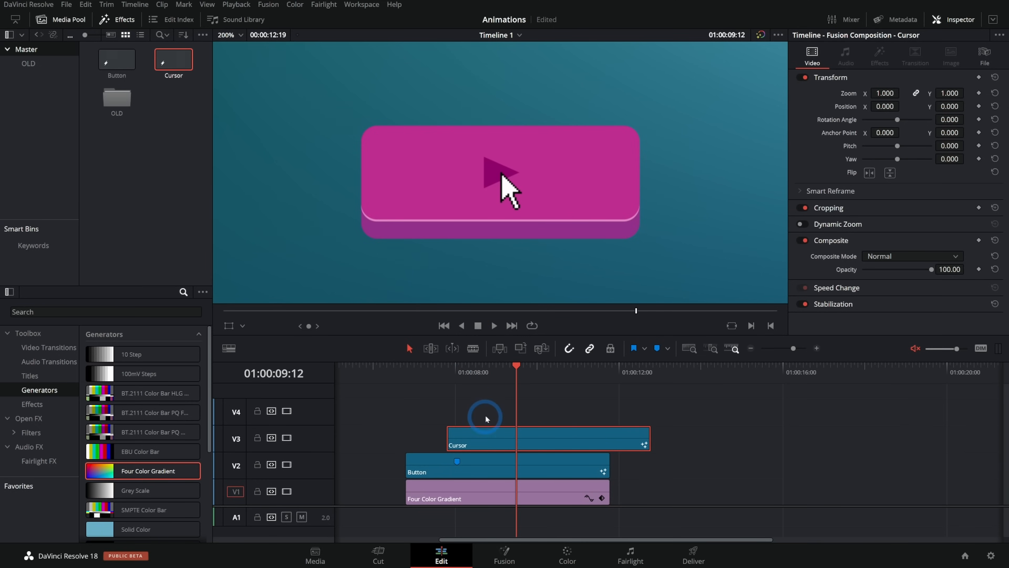
{"action": "key", "text": "ctrl+z"}
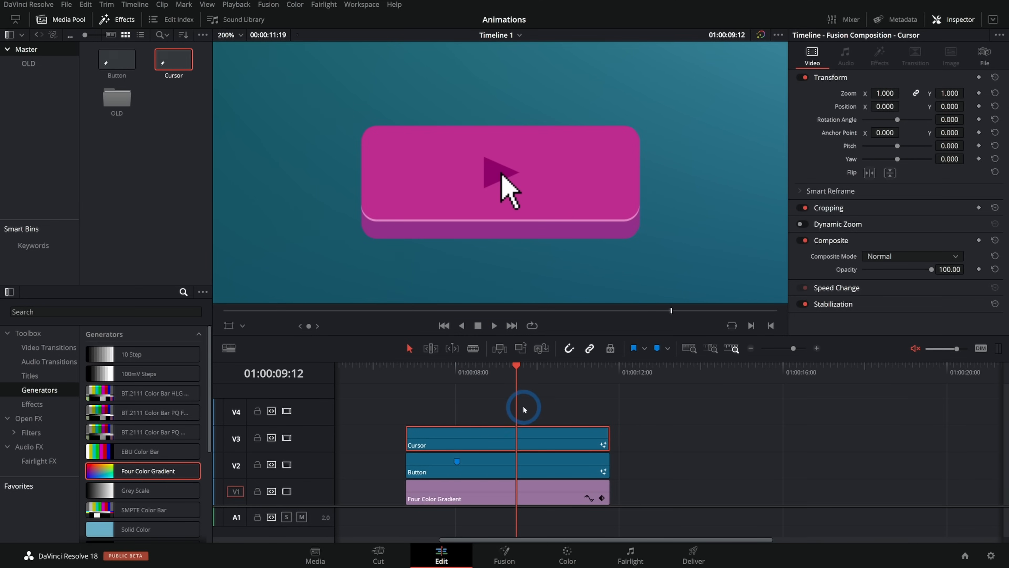
{"action": "left_click_drag", "start_coordinate": [515, 436], "coordinate": [512, 435]}
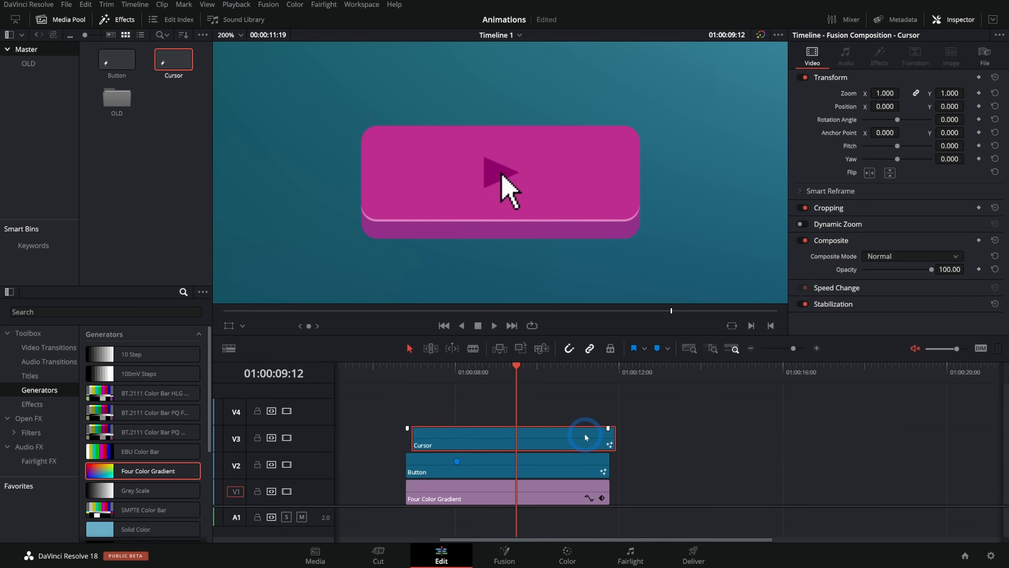
Add a marker to the Cursor clip in line with the Button clip's marker and play back the combined animation
{"action": "key", "text": "shift+Up"}
{"action": "key", "text": "m"}
{"action": "left_click_drag", "start_coordinate": [457, 374], "coordinate": [384, 382]}
{"action": "left_click", "coordinate": [410, 381]}
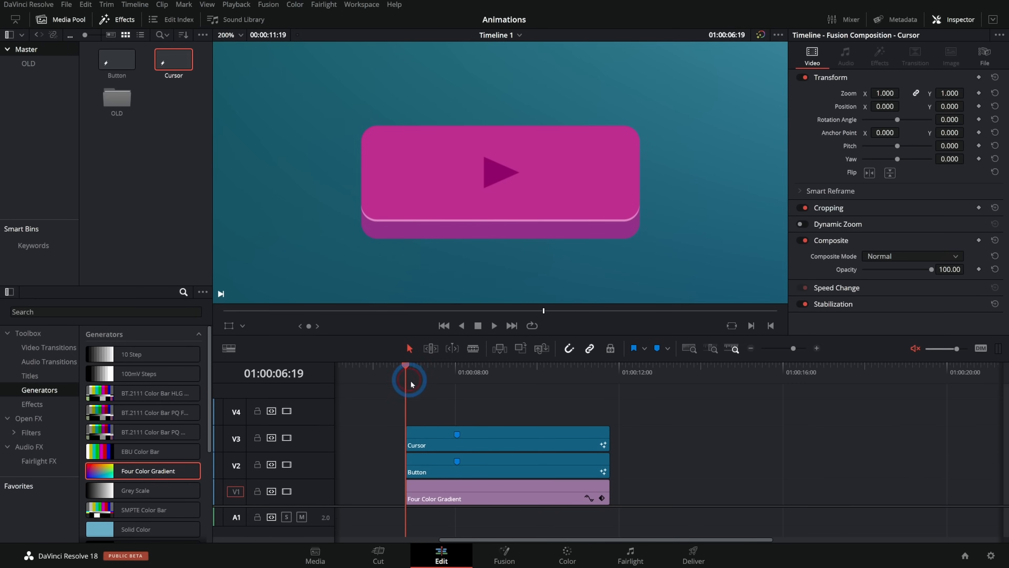
{"action": "key", "text": "space"}
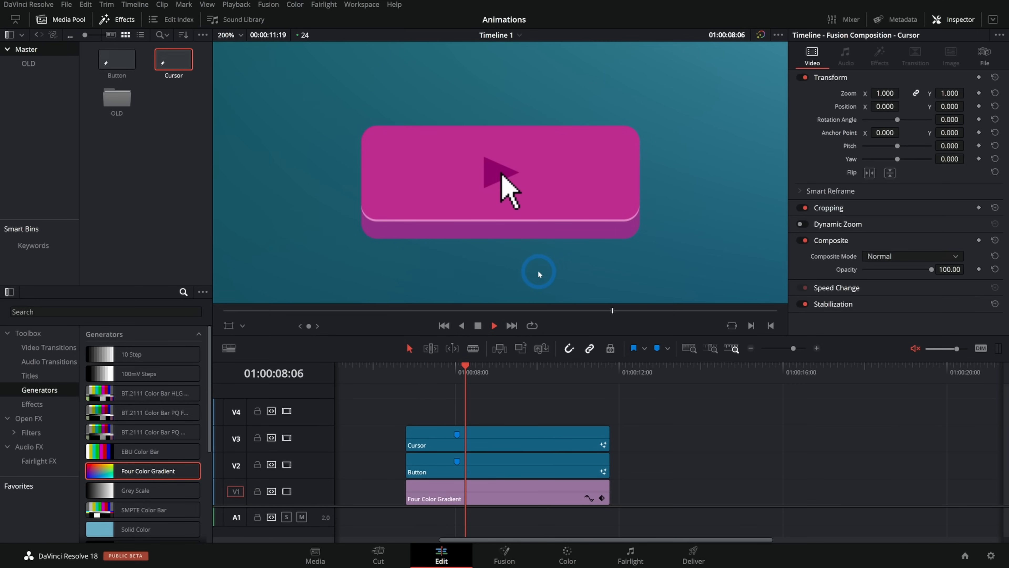
{"action": "left_click", "coordinate": [451, 372]}
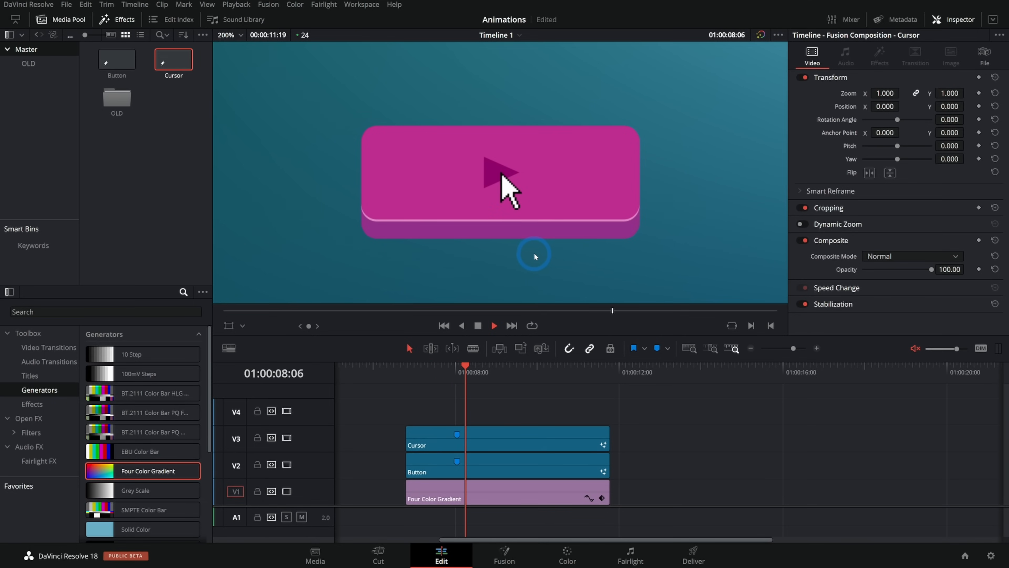
{"action": "key", "text": "space"}
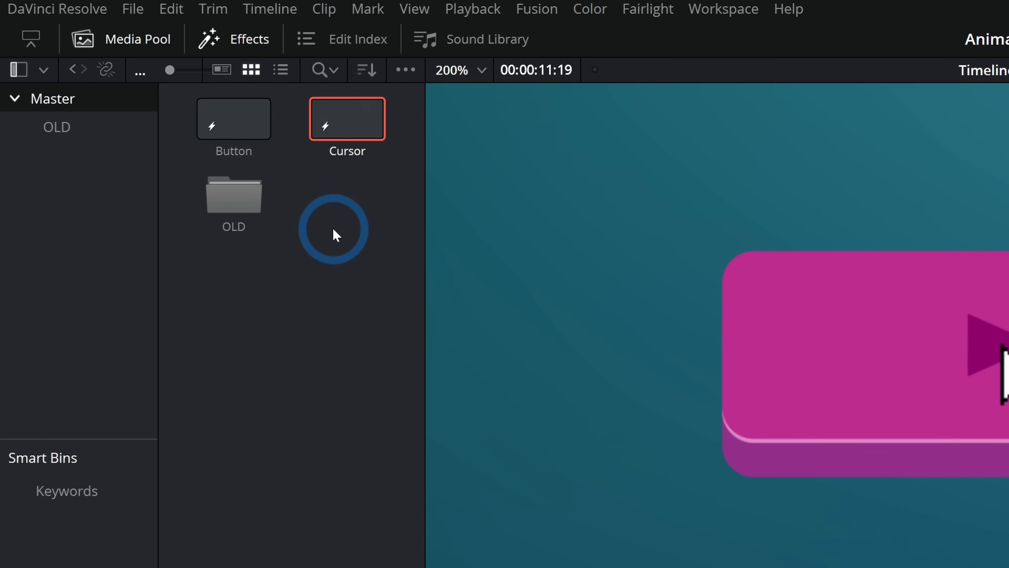
Create a Fusion composition named Click_Animation in the Master bin and open it for editing
{"action": "right_click", "coordinate": [327, 256]}
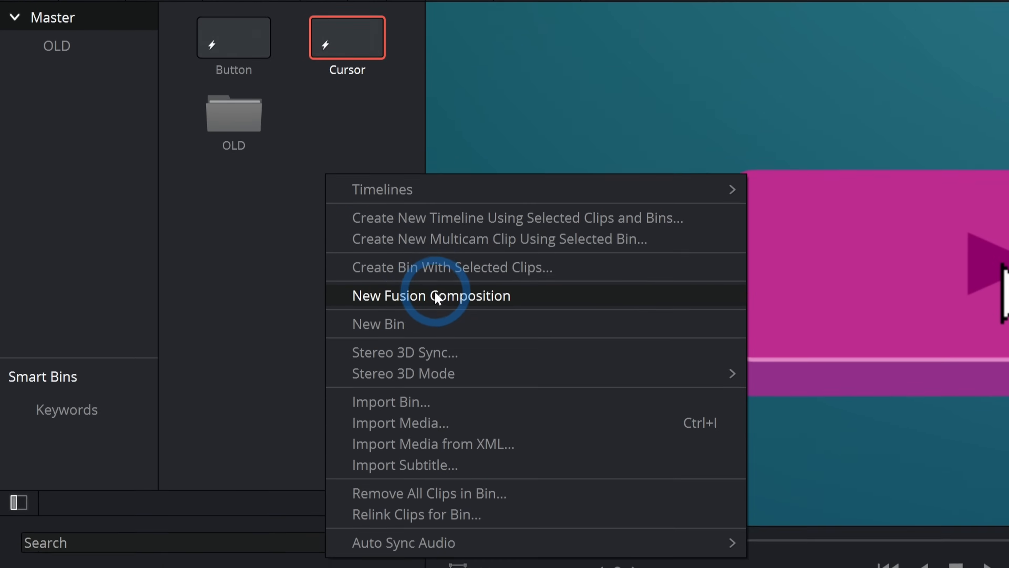
{"action": "left_click", "coordinate": [453, 376]}
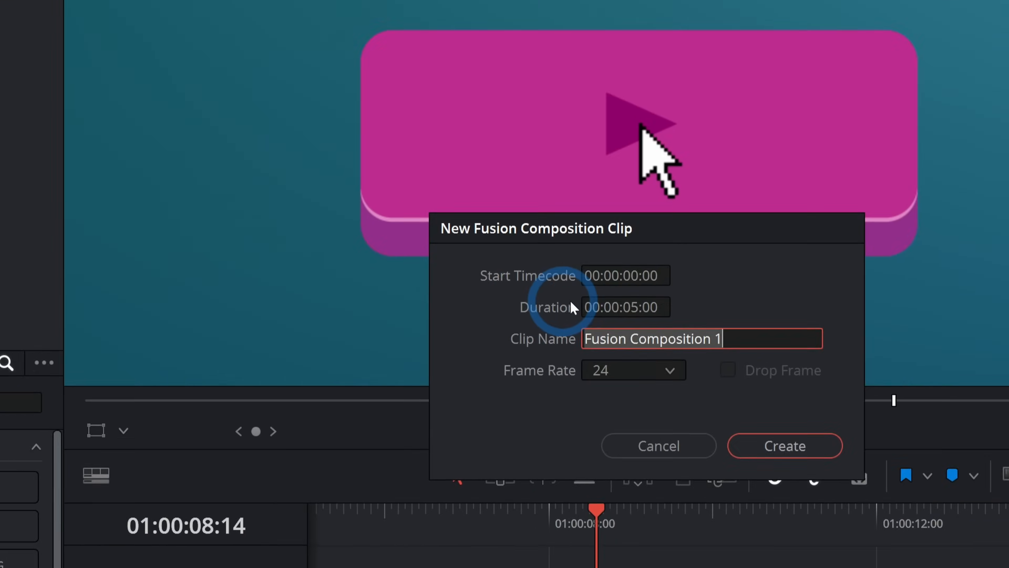
{"action": "type", "text": "Click_An"}
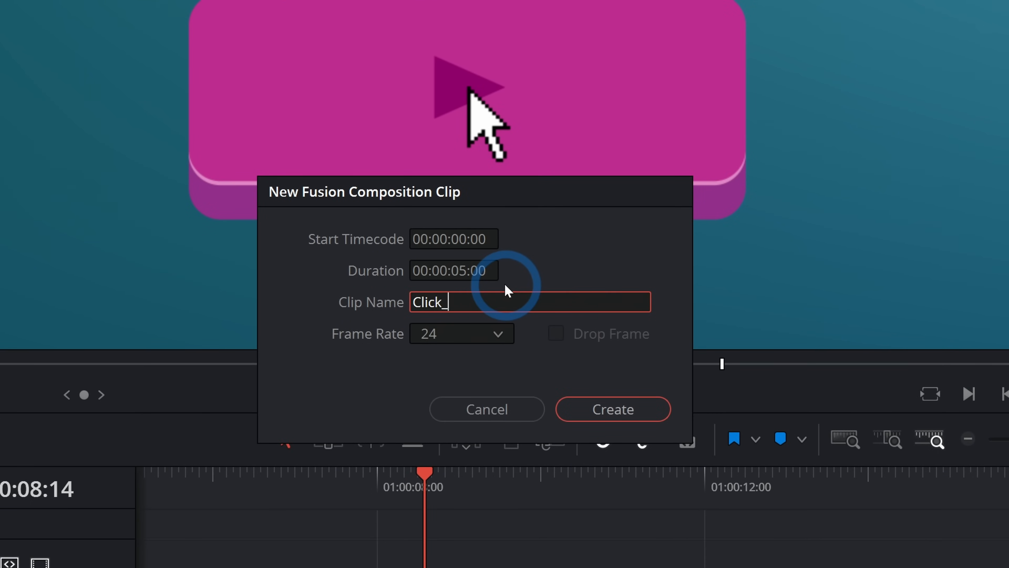
{"action": "type", "text": "imation"}
{"action": "key", "text": "Return"}
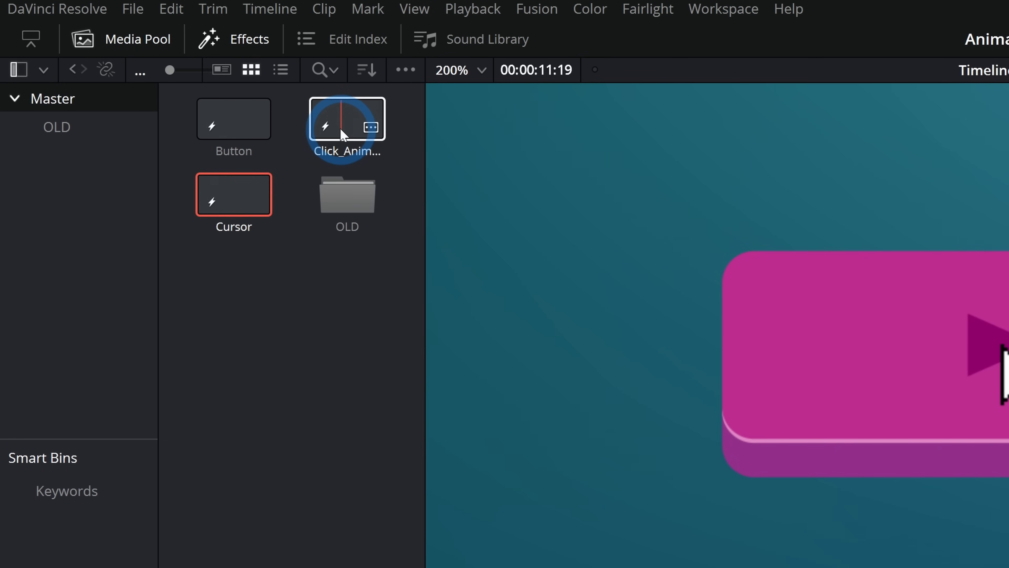
{"action": "double_click", "coordinate": [343, 134]}
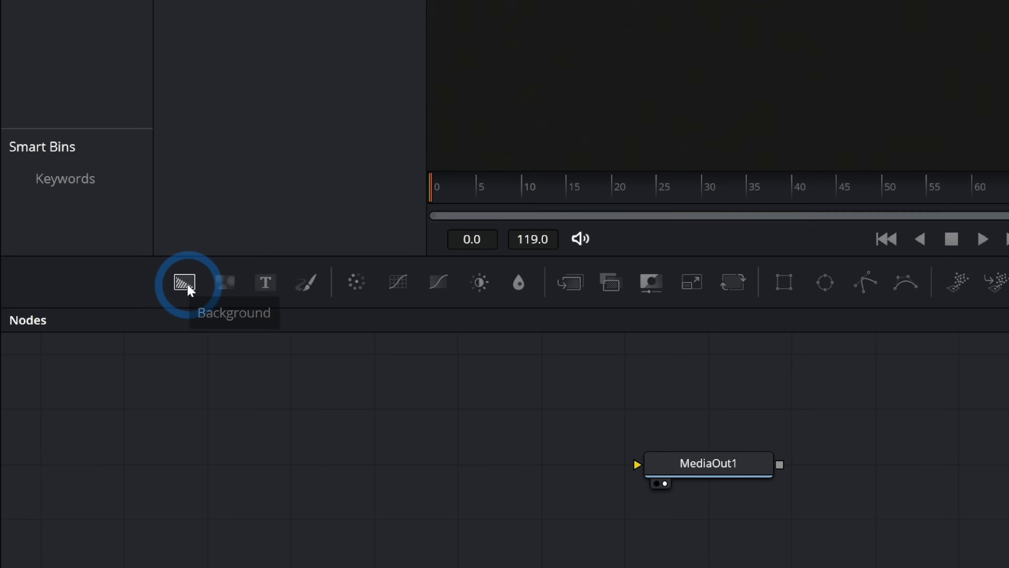
Add a Background node connected to MediaOut1, make it fully transparent, and space the nodes apart
{"action": "left_click_drag", "start_coordinate": [96, 374], "coordinate": [120, 413]}
{"action": "left_click_drag", "start_coordinate": [240, 320], "coordinate": [763, 439]}
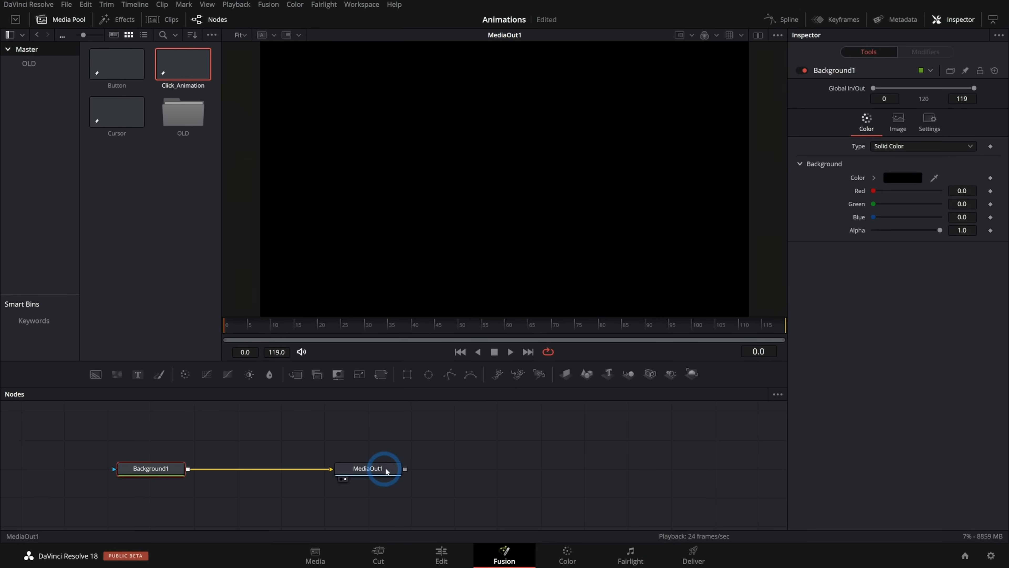
{"action": "left_click_drag", "start_coordinate": [936, 230], "coordinate": [759, 227]}
{"action": "left_click_drag", "start_coordinate": [378, 472], "coordinate": [471, 464]}
{"action": "left_click_drag", "start_coordinate": [451, 457], "coordinate": [564, 464]}
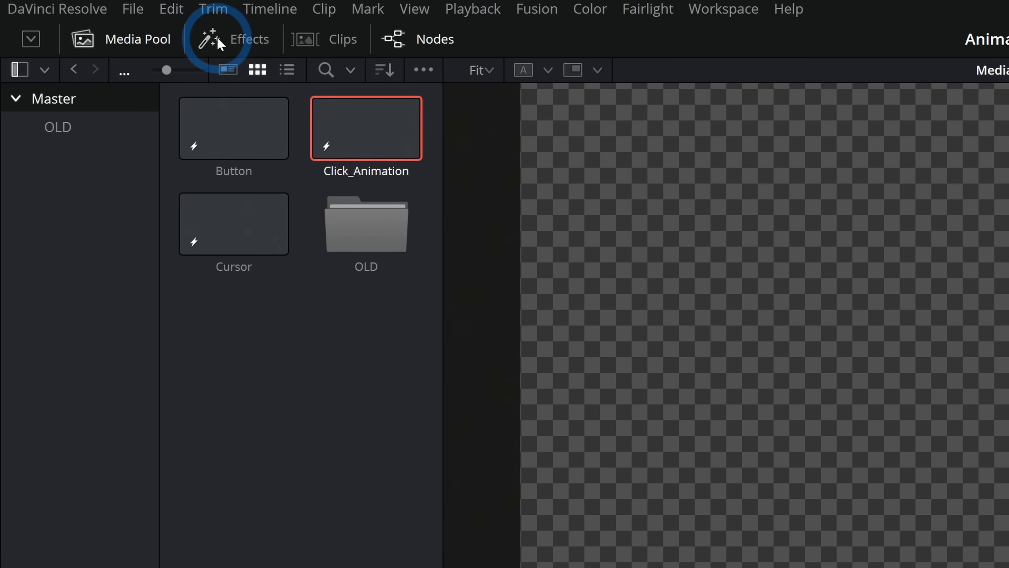
Add an sRectangle feeding an sRender node, and merge the rendered shape over Background1
{"action": "left_click", "coordinate": [110, 21]}
{"action": "left_click", "coordinate": [10, 96]}
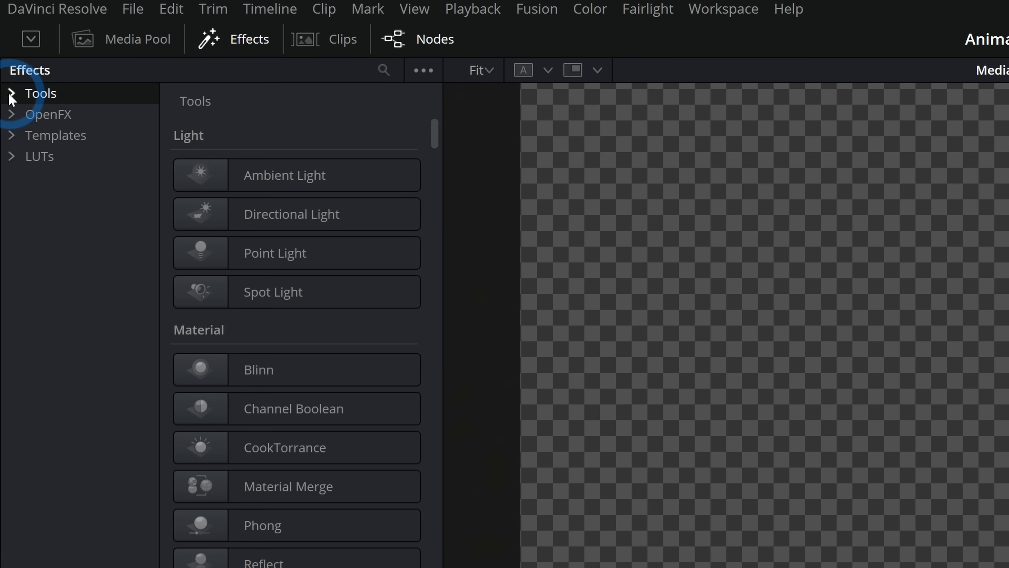
{"action": "left_click", "coordinate": [10, 96]}
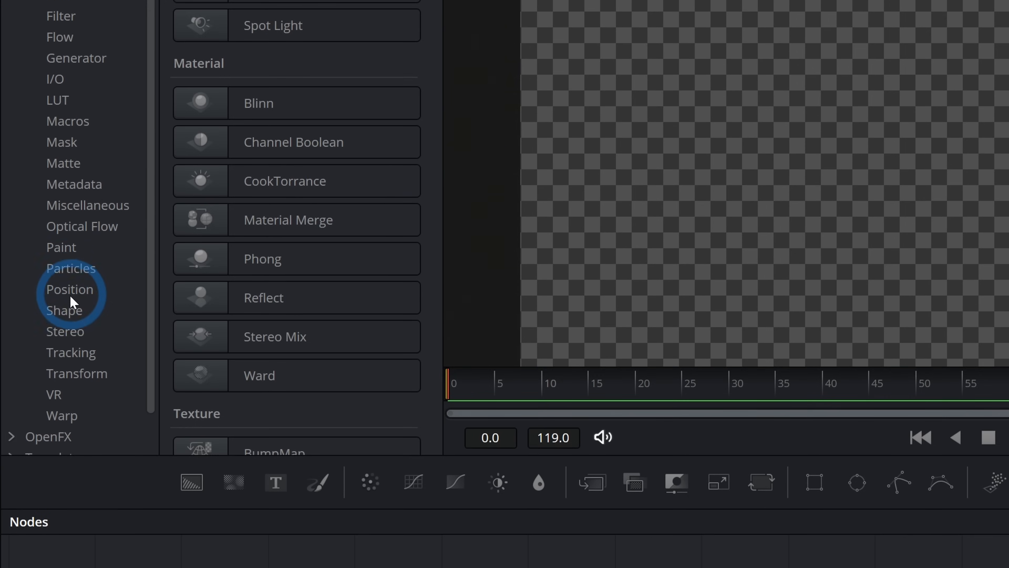
{"action": "left_click", "coordinate": [71, 304]}
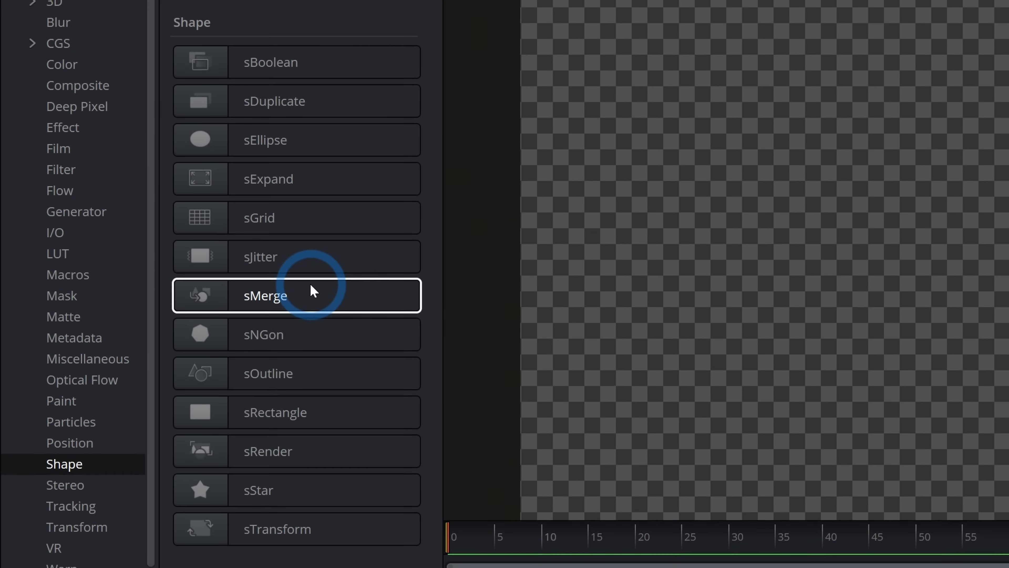
{"action": "left_click_drag", "start_coordinate": [200, 412], "coordinate": [372, 534]}
{"action": "left_click_drag", "start_coordinate": [370, 303], "coordinate": [645, 555]}
{"action": "left_click_drag", "start_coordinate": [489, 320], "coordinate": [489, 263]}
{"action": "left_click_drag", "start_coordinate": [159, 4], "coordinate": [758, 276]}
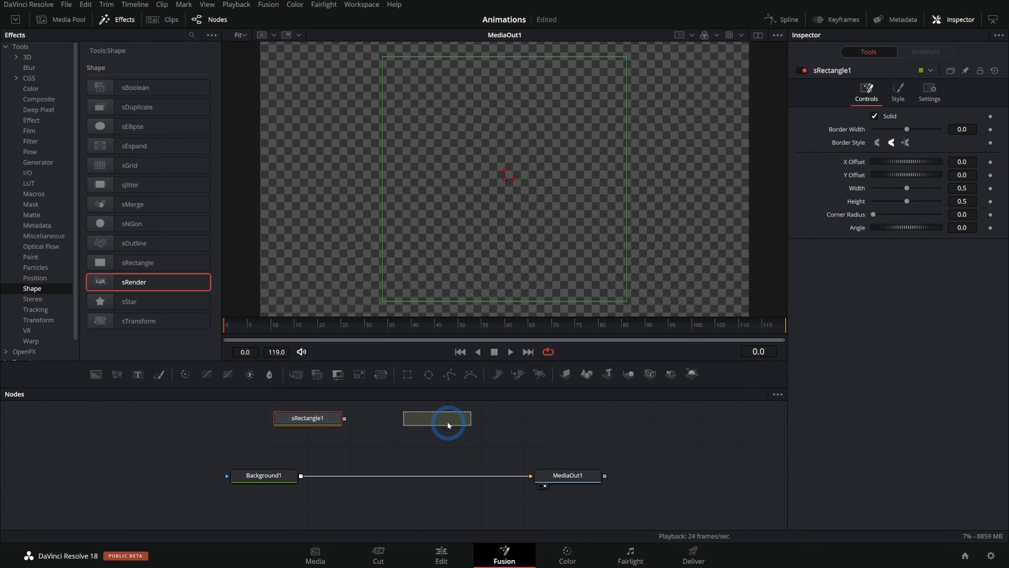
{"action": "left_click_drag", "start_coordinate": [348, 426], "coordinate": [304, 480]}
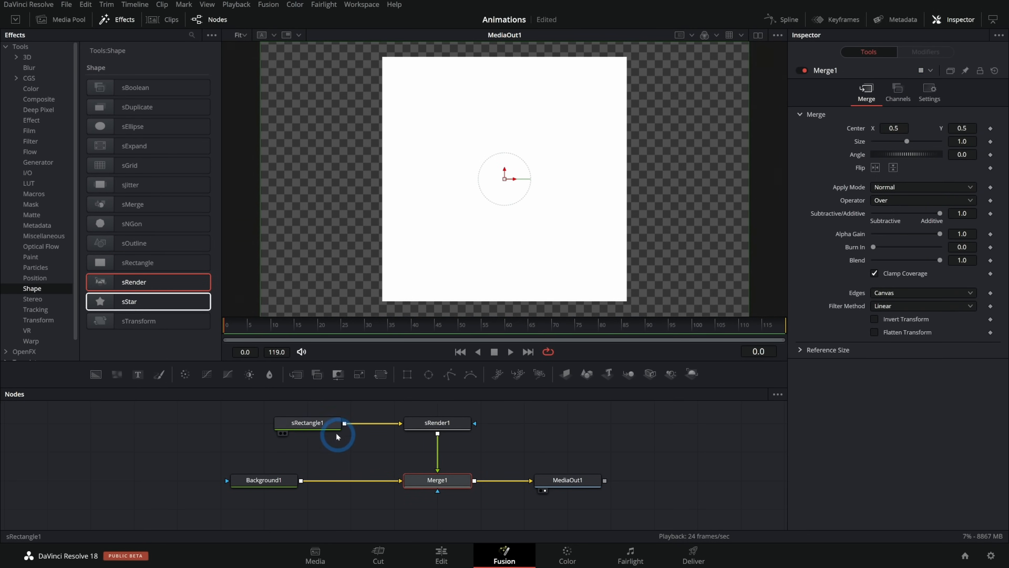
Shape sRectangle1 into a thin rounded bar with Width 0.323, Height 0.016 and Corner Radius 1.0
{"action": "left_click", "coordinate": [336, 426]}
{"action": "left_click_drag", "start_coordinate": [907, 202], "coordinate": [876, 203]}
{"action": "left_click", "coordinate": [876, 201]}
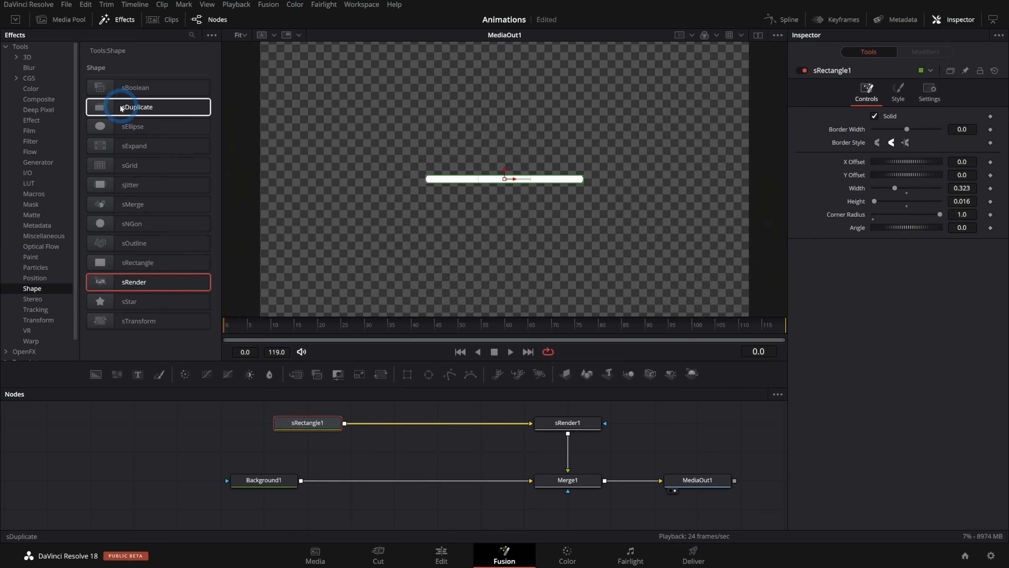
Insert an sDuplicate node between sRectangle1 and sRender1 and set its Rotation to 60
{"action": "left_click_drag", "start_coordinate": [245, 216], "coordinate": [406, 335]}
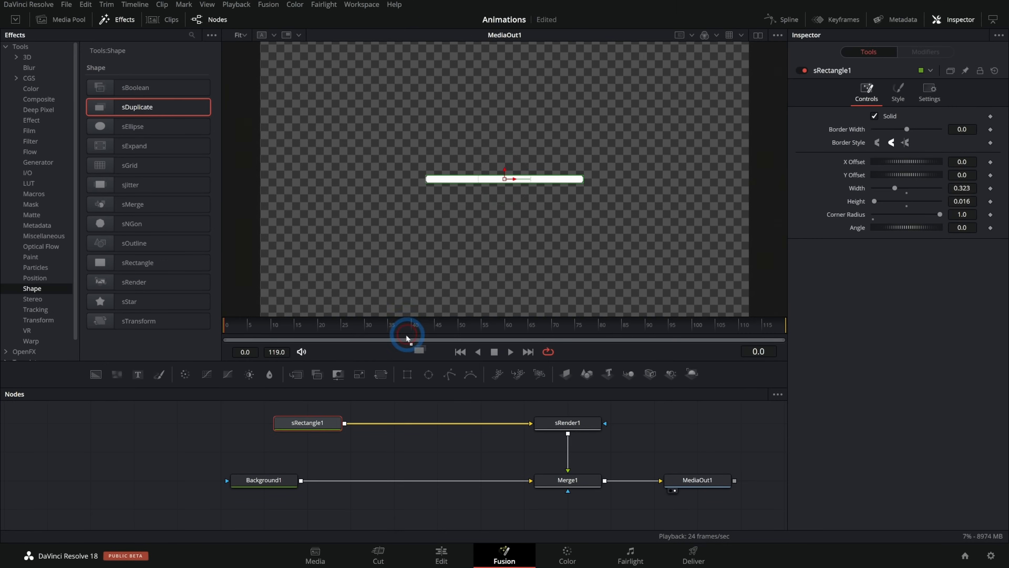
{"action": "left_click_drag", "start_coordinate": [454, 423], "coordinate": [455, 424]}
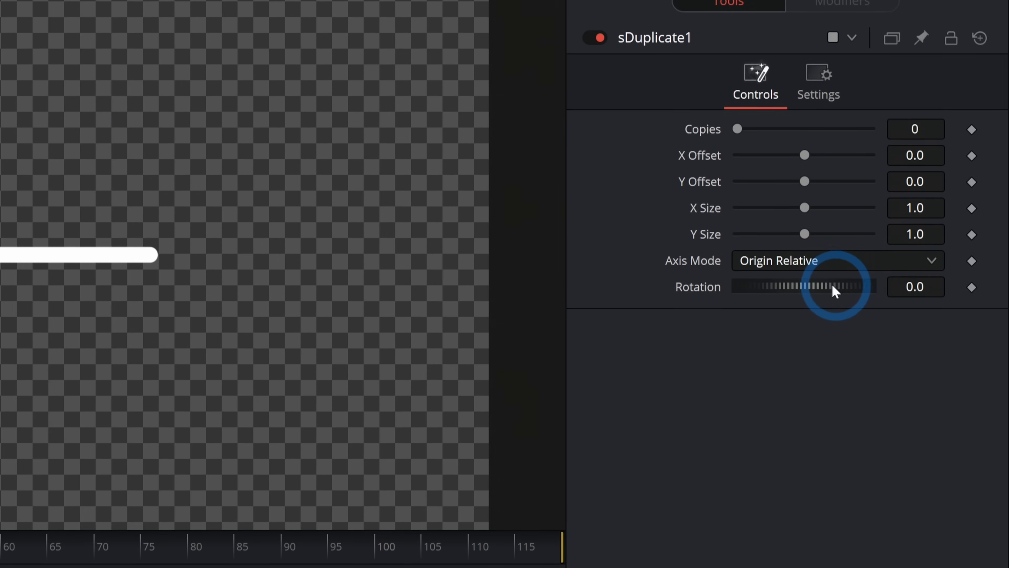
{"action": "left_click", "coordinate": [905, 284]}
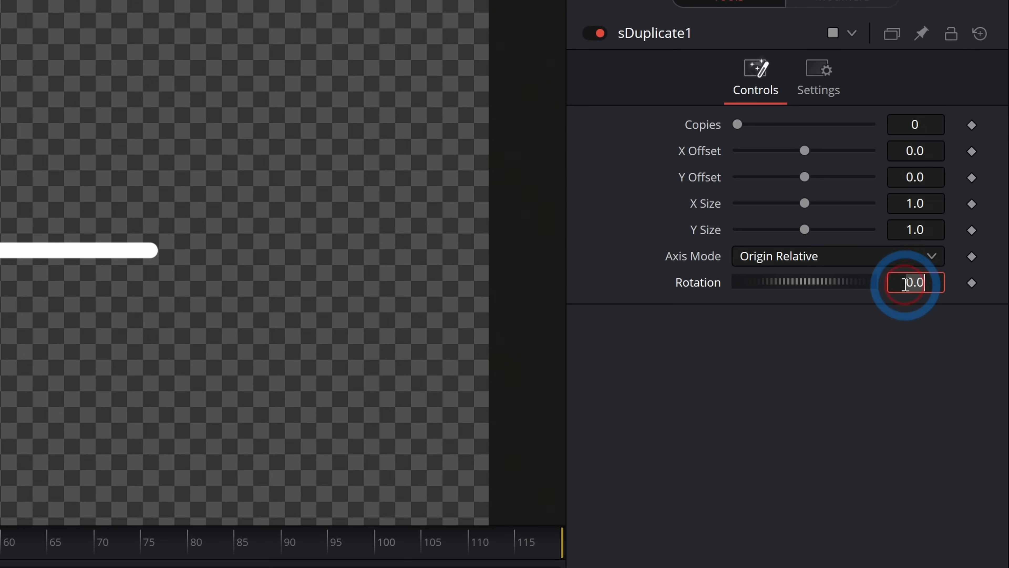
{"action": "key", "text": "Tab"}
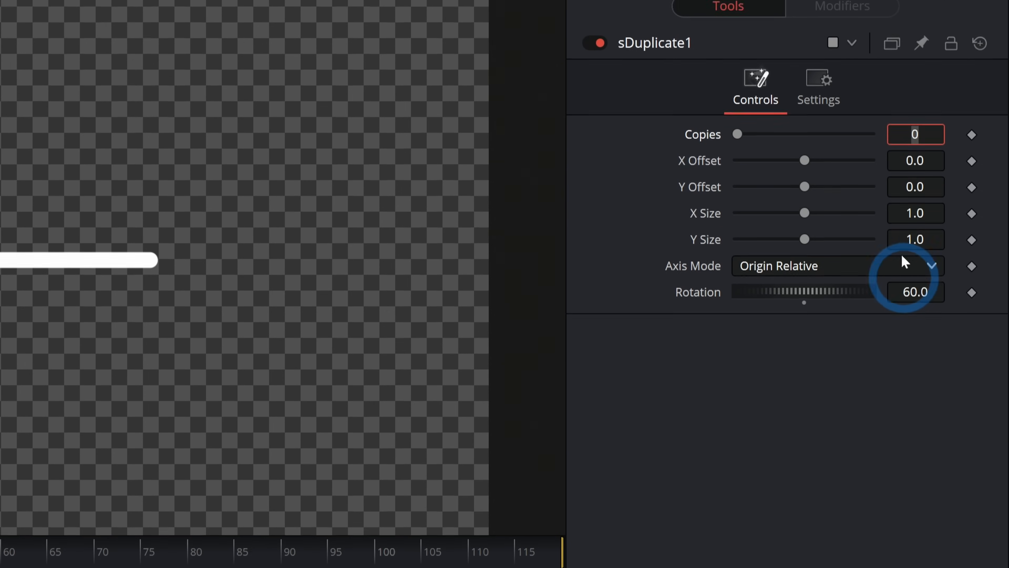
Set the Copies of sDuplicate1 to 2 and make room in the node chain before sRender1
{"action": "type", "text": "2"}
{"action": "key", "text": "Tab"}
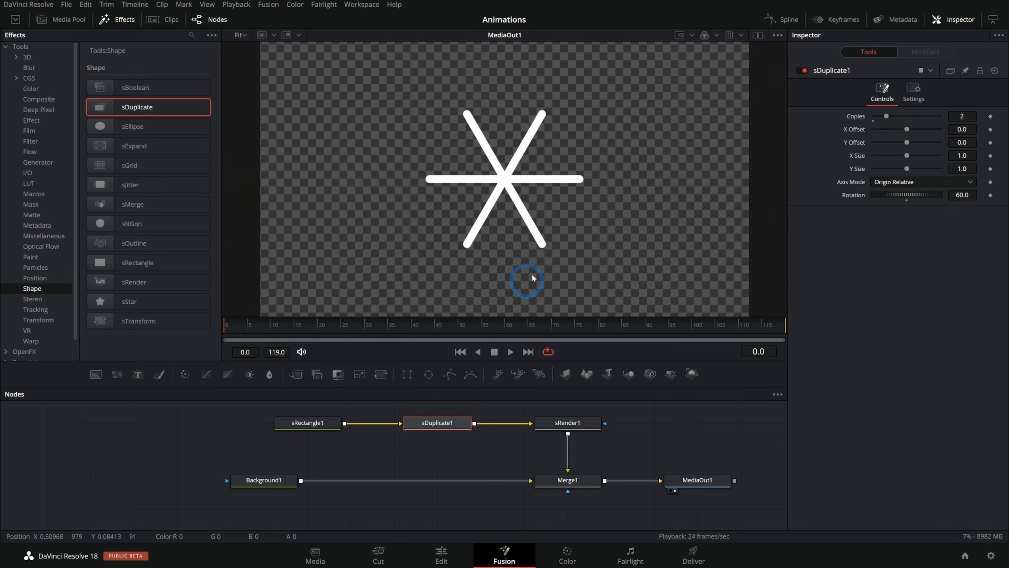
{"action": "left_click", "coordinate": [551, 249]}
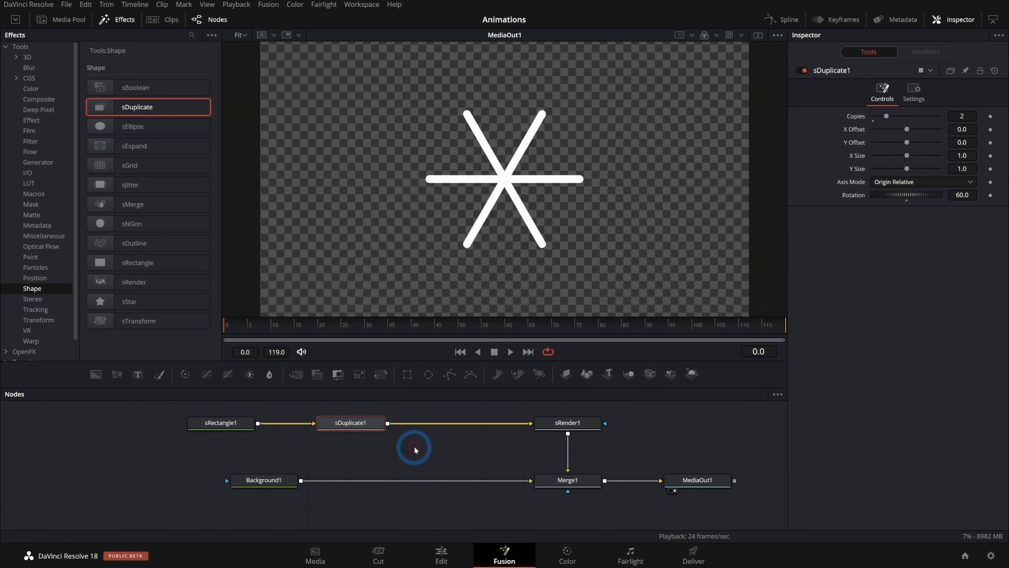
Insert a second sDuplicate node between sDuplicate1 and sRender1, with Rotation 30 and Copies 1
{"action": "left_click", "coordinate": [419, 449]}
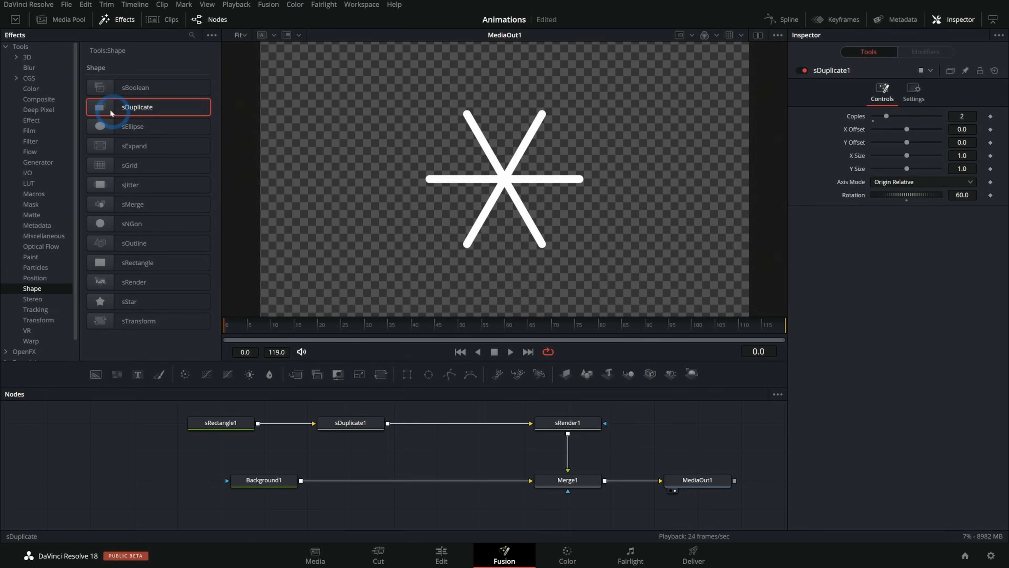
{"action": "left_click_drag", "start_coordinate": [464, 421], "coordinate": [473, 427]}
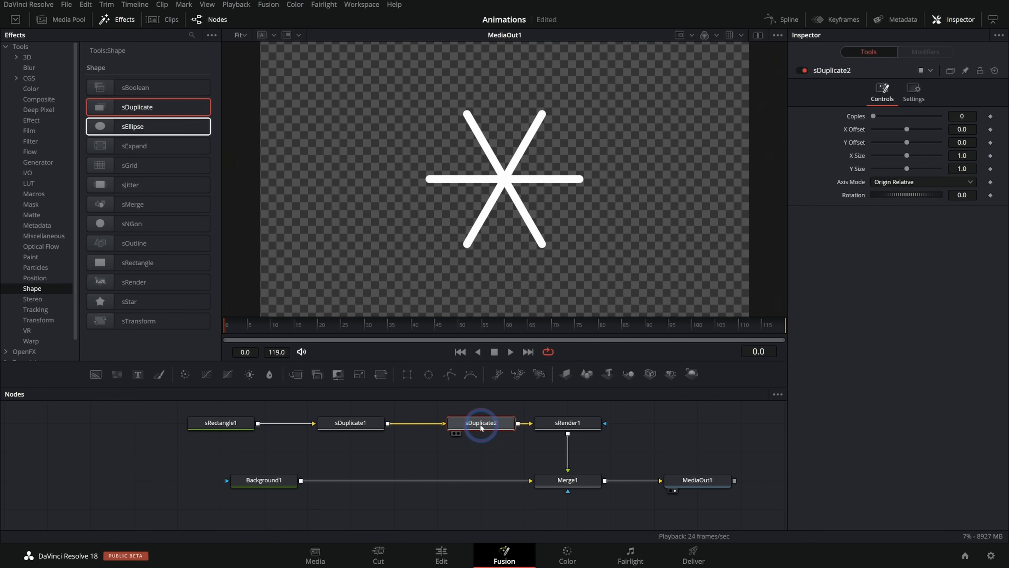
{"action": "left_click", "coordinate": [960, 195]}
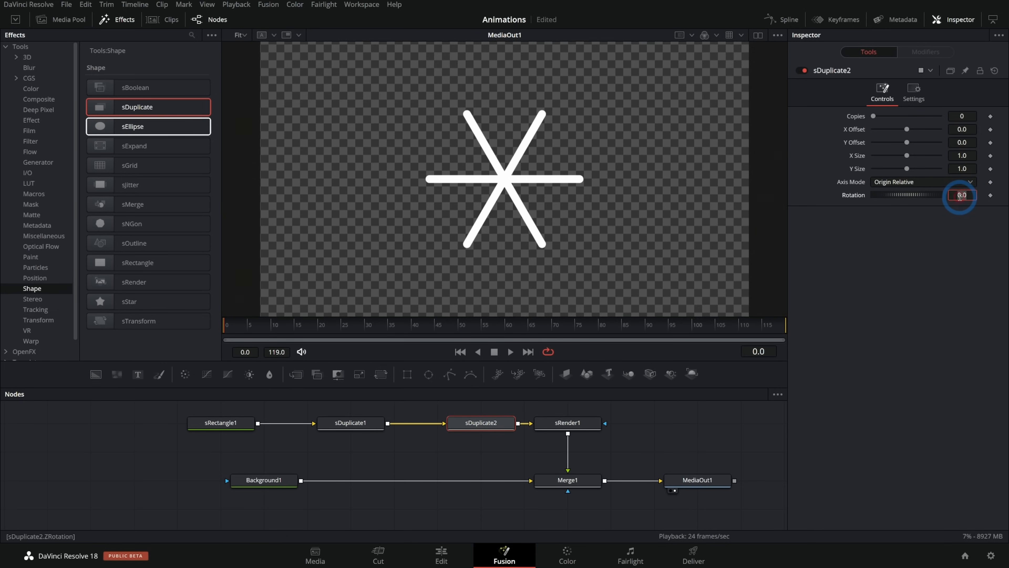
{"action": "left_click", "coordinate": [871, 115]}
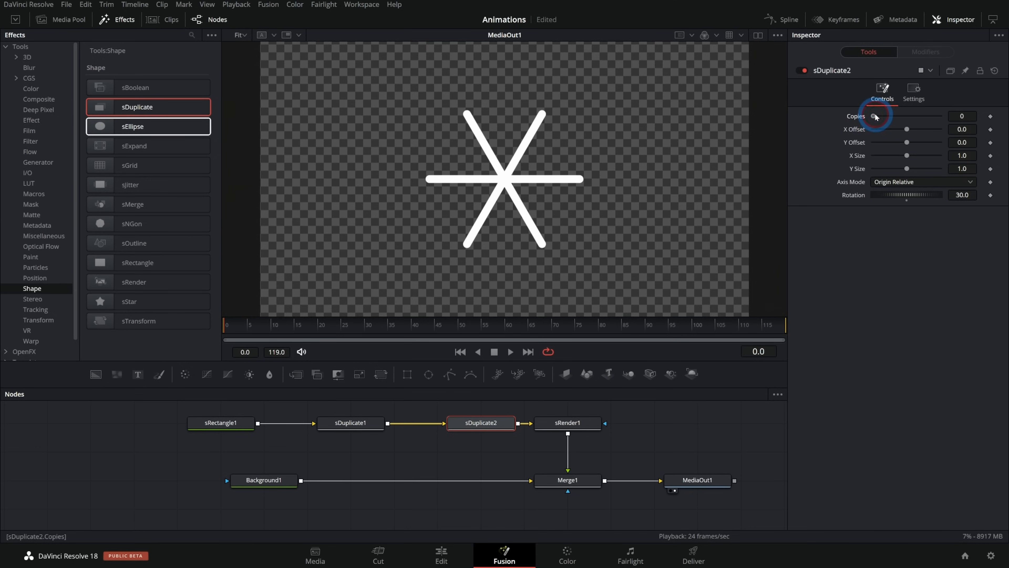
{"action": "left_click_drag", "start_coordinate": [875, 115], "coordinate": [879, 118]}
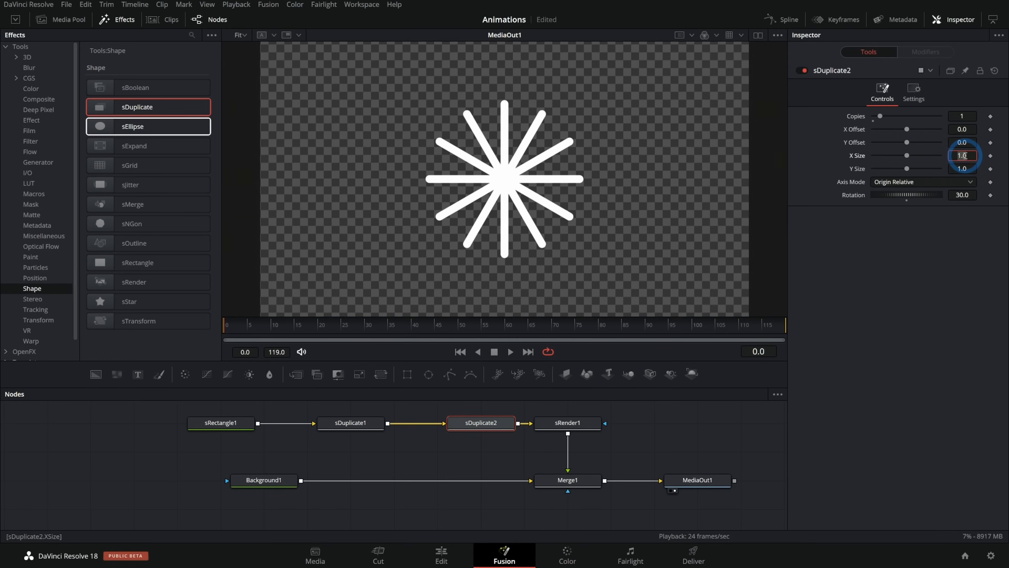
Scale the copies made by sDuplicate2 to X Size 0.8 and Y Size 0.8
{"action": "type", "text": "0.8"}
{"action": "key", "text": "Tab"}
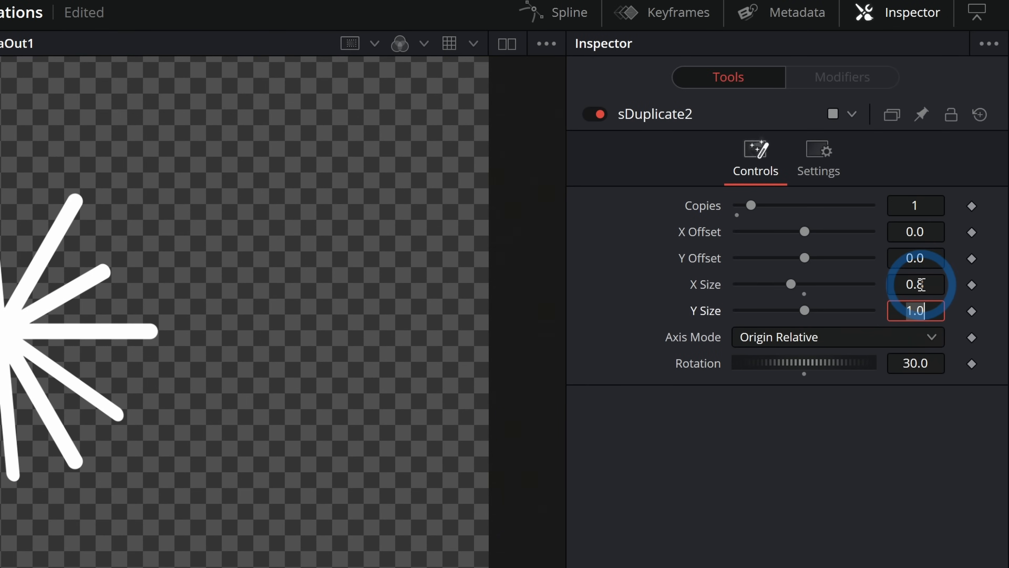
{"action": "type", "text": ".8"}
{"action": "key", "text": "Tab"}
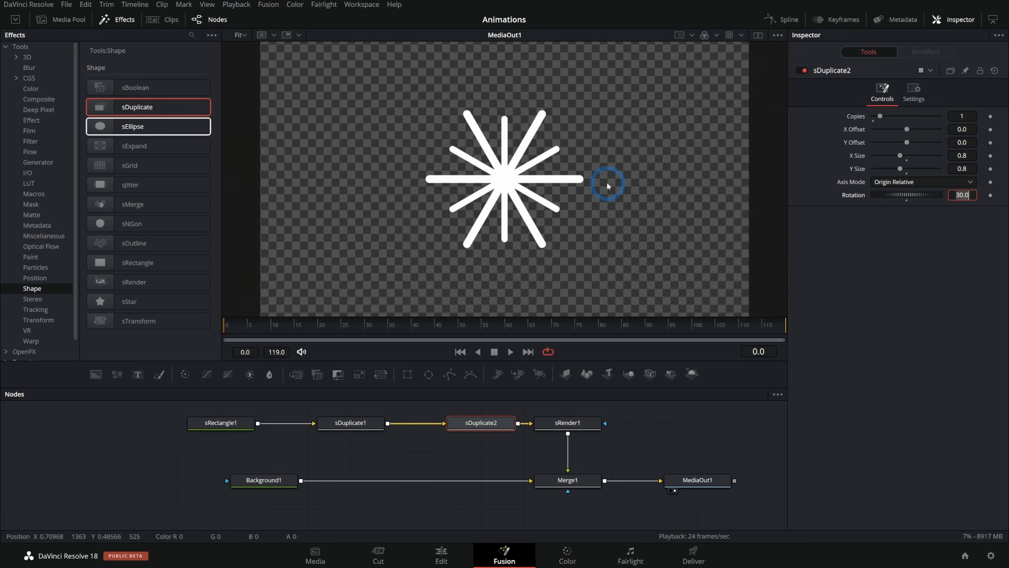
Thin the lines by setting the Height of sRectangle1 to 0.014, and select Merge1
{"action": "left_click", "coordinate": [221, 423]}
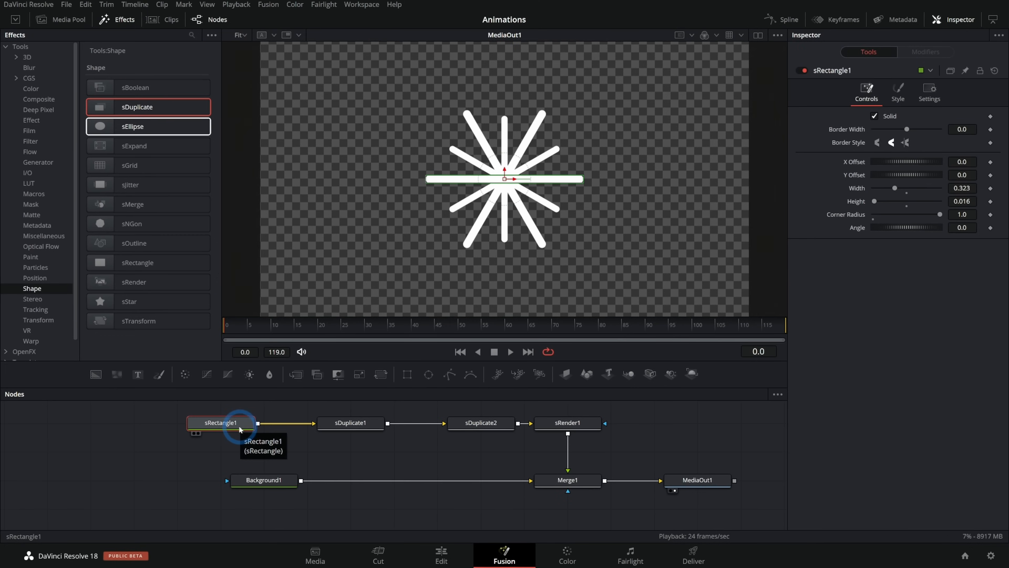
{"action": "mouse_move", "coordinate": [969, 203]}
{"action": "left_mouse_down"}
{"action": "mouse_move", "coordinate": [952, 202]}
{"action": "mouse_move", "coordinate": [978, 202]}
{"action": "mouse_move", "coordinate": [958, 202]}
{"action": "left_mouse_up"}
{"action": "left_click", "coordinate": [583, 480]}
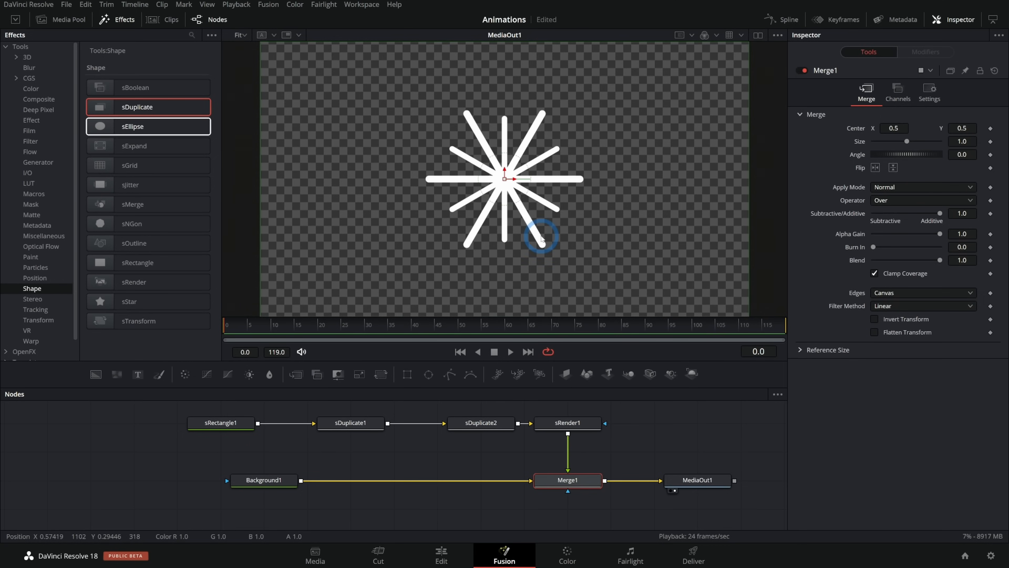
Keyframe the Width of sRectangle1 at 0.323 on frame 30 and at 0.0 on frame 0
{"action": "key", "text": "Home"}
{"action": "left_click", "coordinate": [267, 327]}
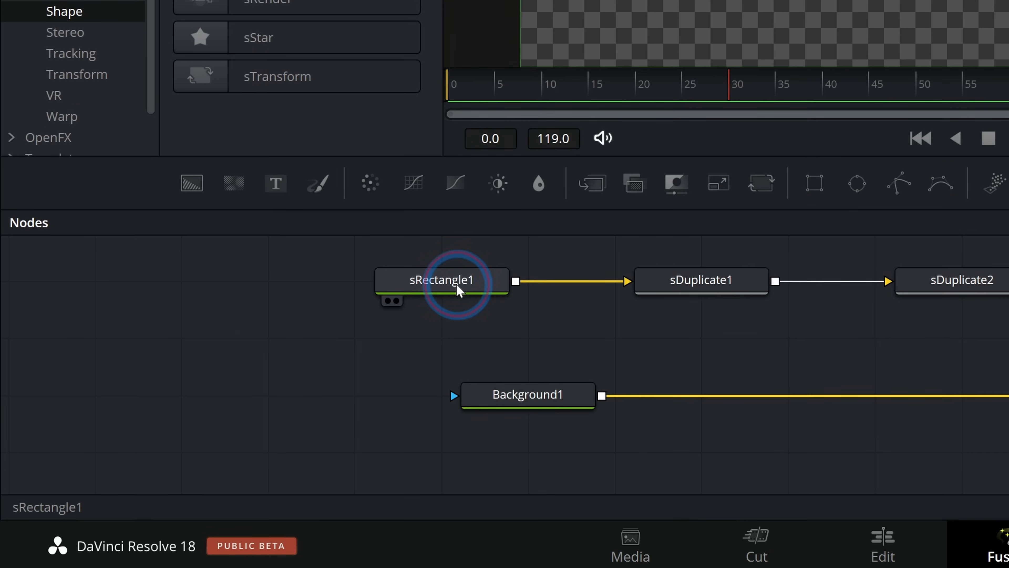
{"action": "left_click", "coordinate": [228, 423]}
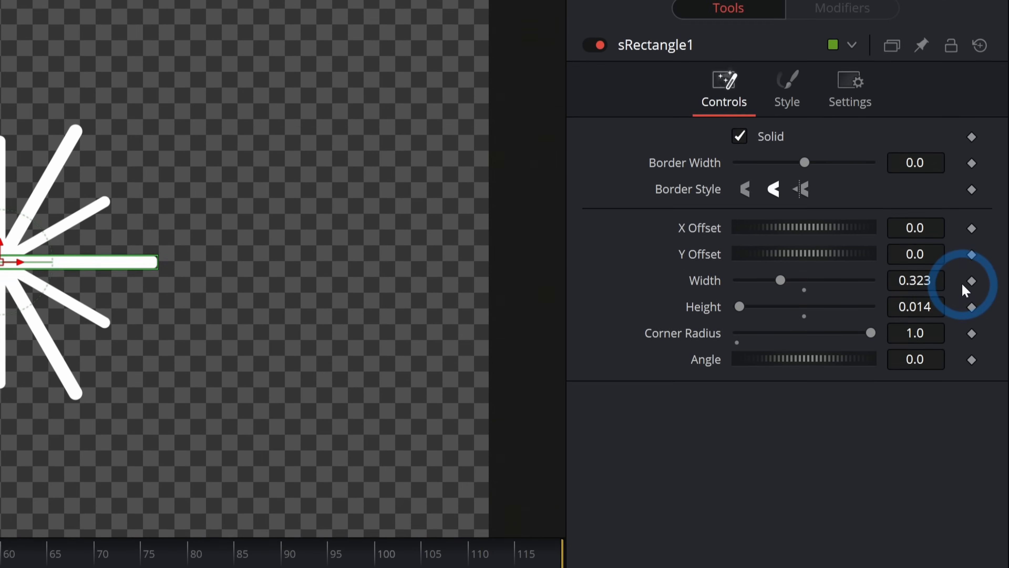
{"action": "left_click", "coordinate": [971, 281]}
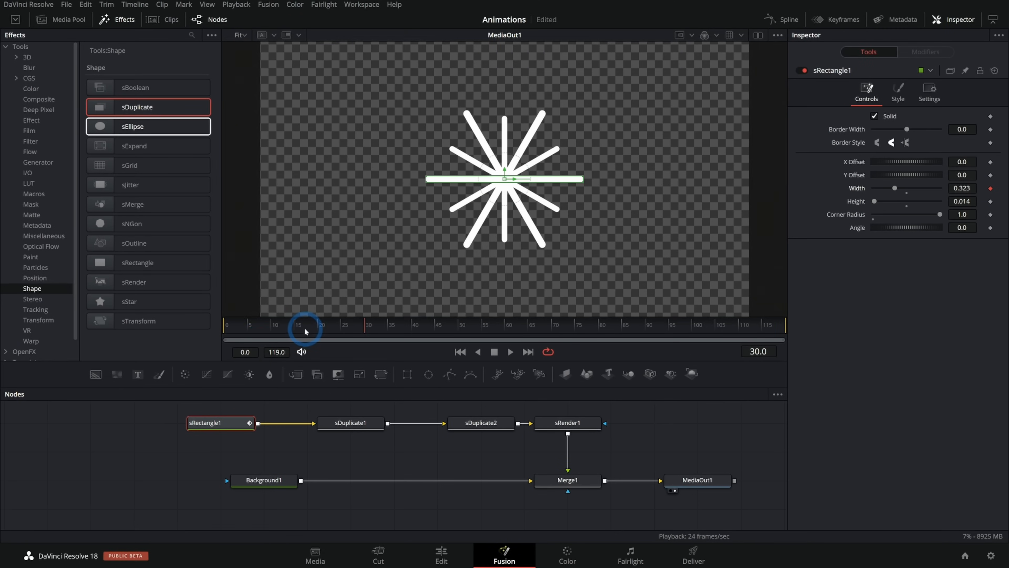
{"action": "left_click_drag", "start_coordinate": [304, 328], "coordinate": [198, 323]}
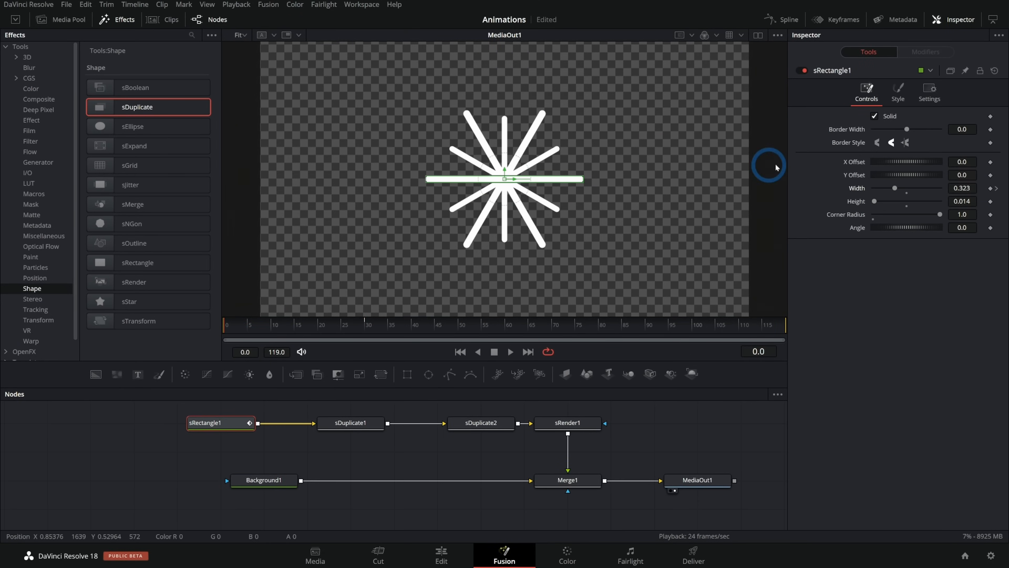
{"action": "left_click_drag", "start_coordinate": [895, 190], "coordinate": [877, 188]}
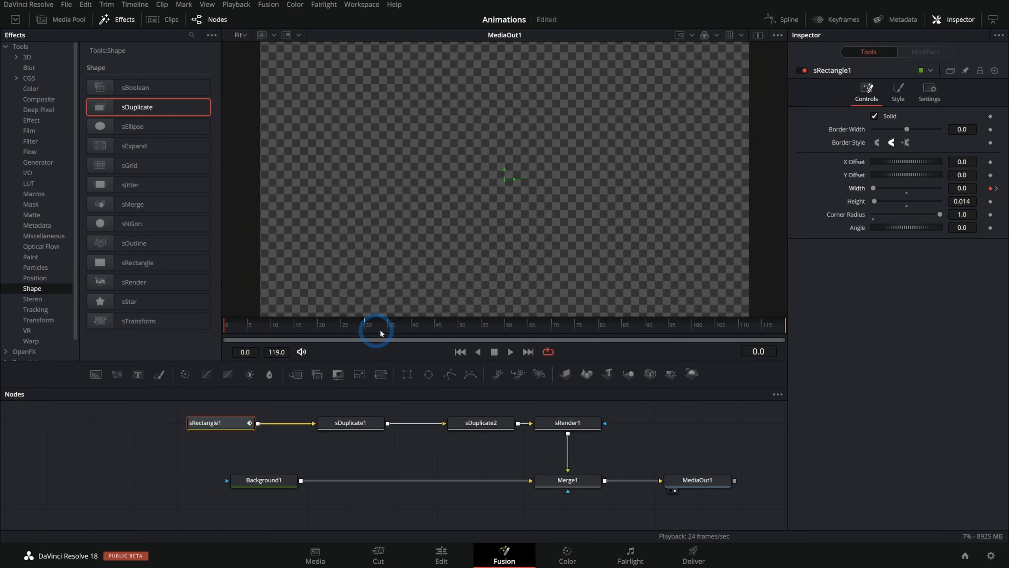
Preview the growing lines and shorten the animation by moving the last Width keyframe of sRectangle1 to frame 16
{"action": "left_click", "coordinate": [510, 352]}
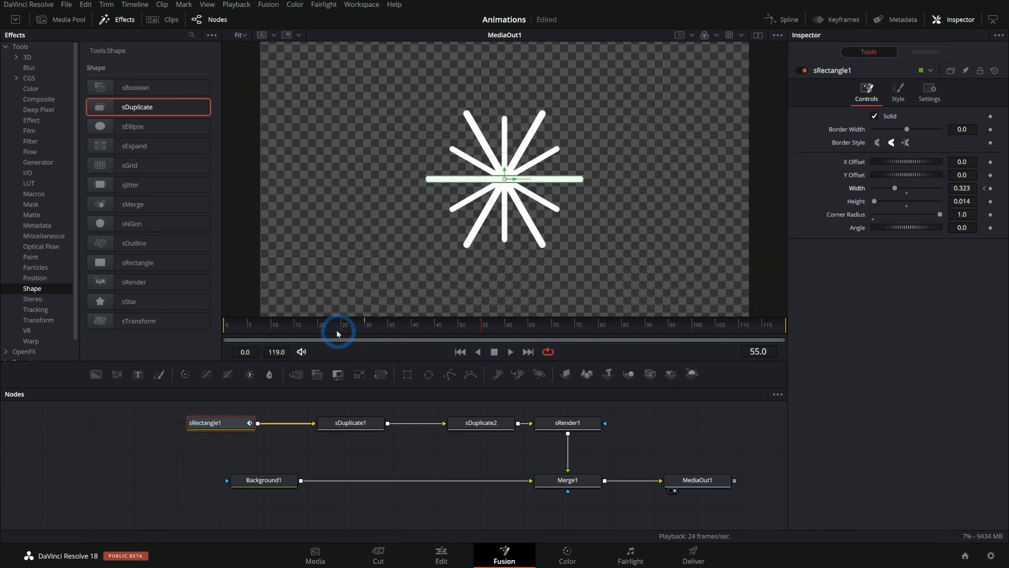
{"action": "left_click_drag", "start_coordinate": [336, 329], "coordinate": [225, 327]}
{"action": "left_click", "coordinate": [509, 353]}
{"action": "left_click", "coordinate": [494, 351]}
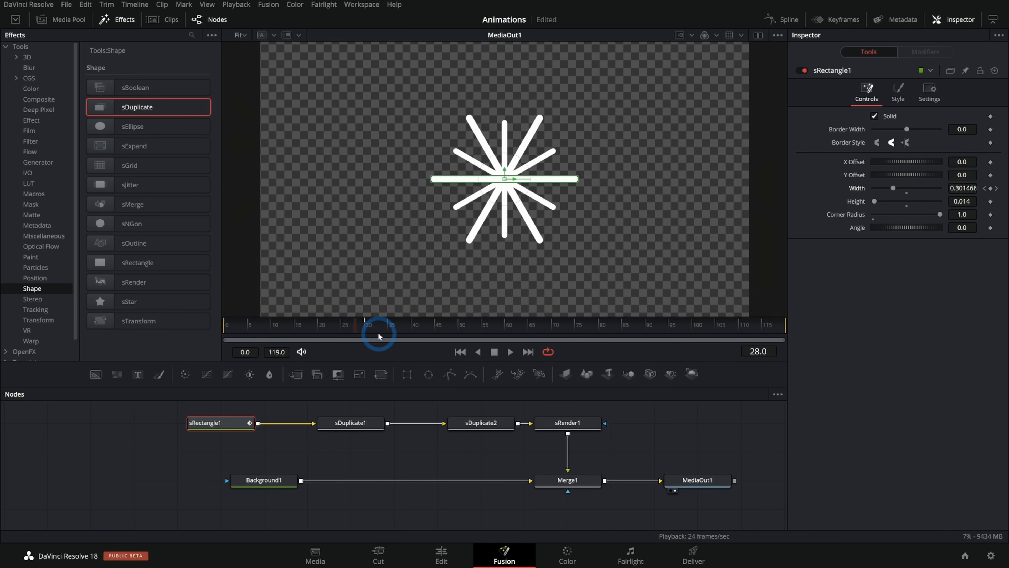
{"action": "left_click", "coordinate": [843, 20]}
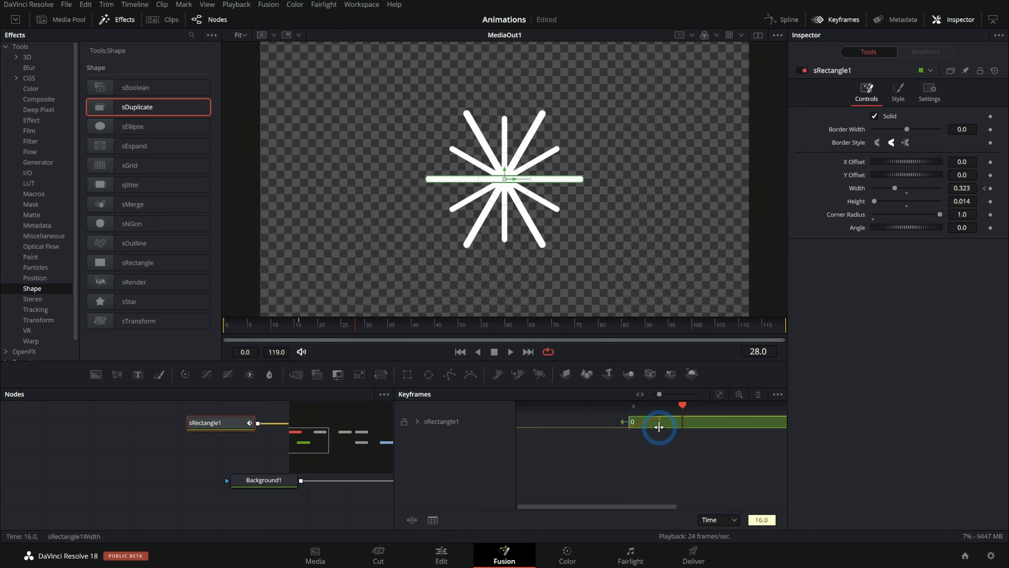
{"action": "left_click", "coordinate": [829, 18]}
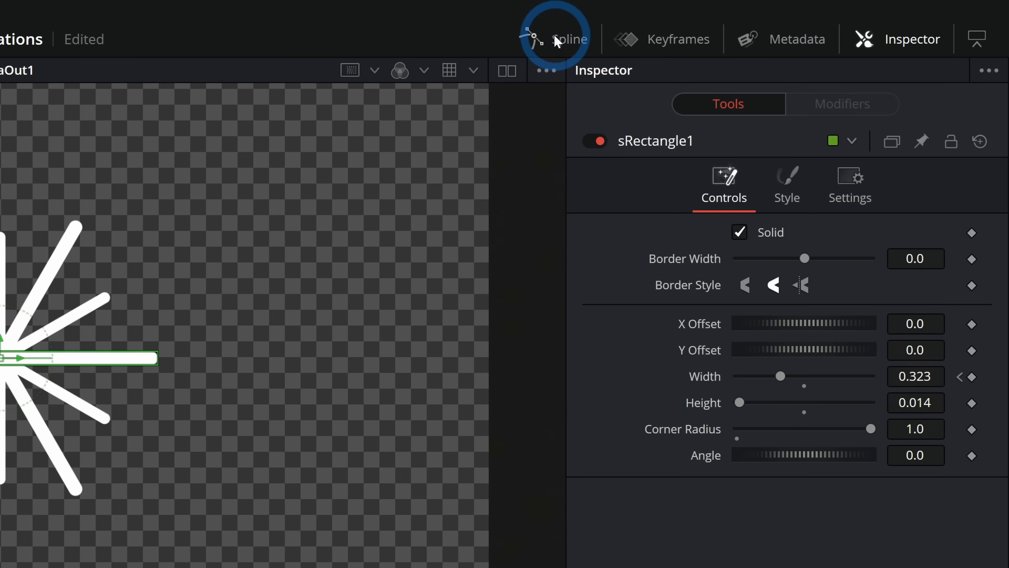
Show the Width spline of sRectangle1 fitted to view and flatten its last keyframe so the growth eases out
{"action": "left_click", "coordinate": [555, 39]}
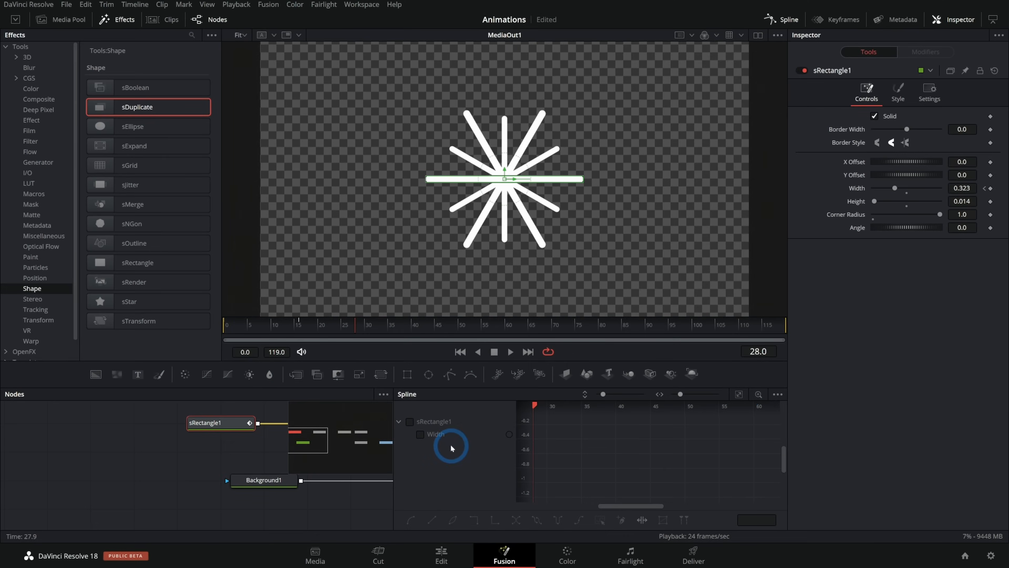
{"action": "left_click", "coordinate": [425, 435]}
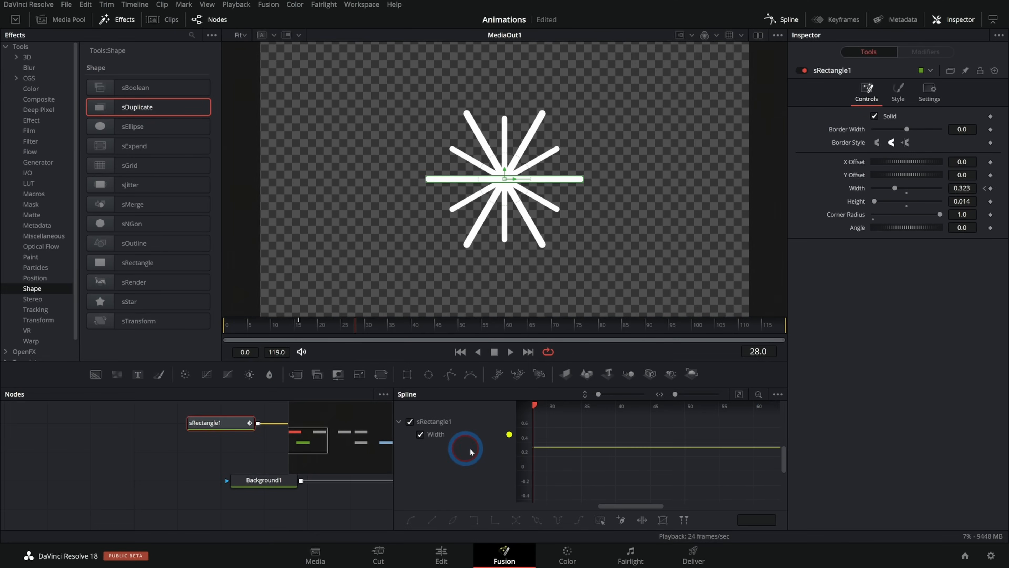
{"action": "left_click", "coordinate": [739, 394]}
{"action": "left_click", "coordinate": [757, 423]}
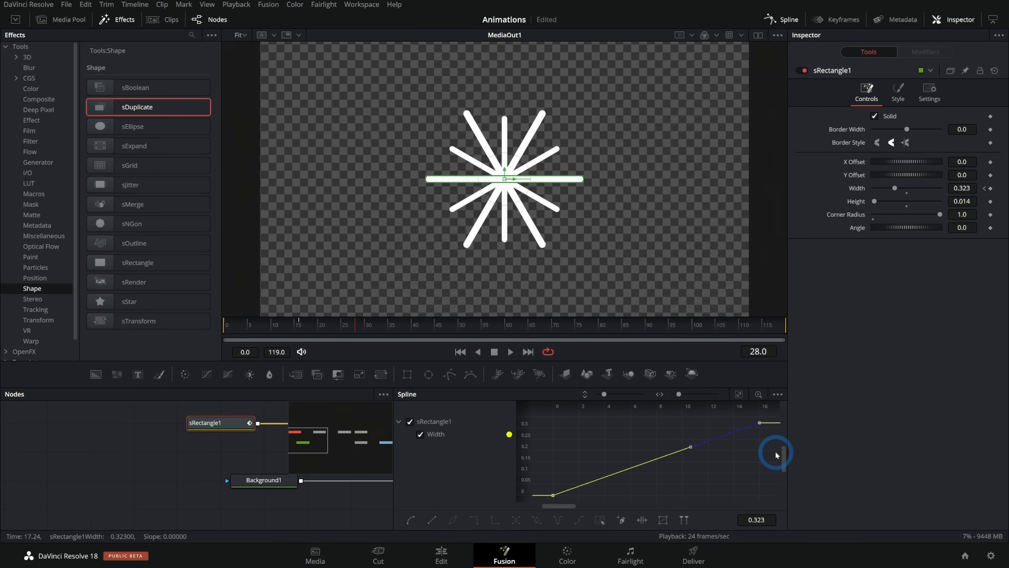
{"action": "key", "text": "f"}
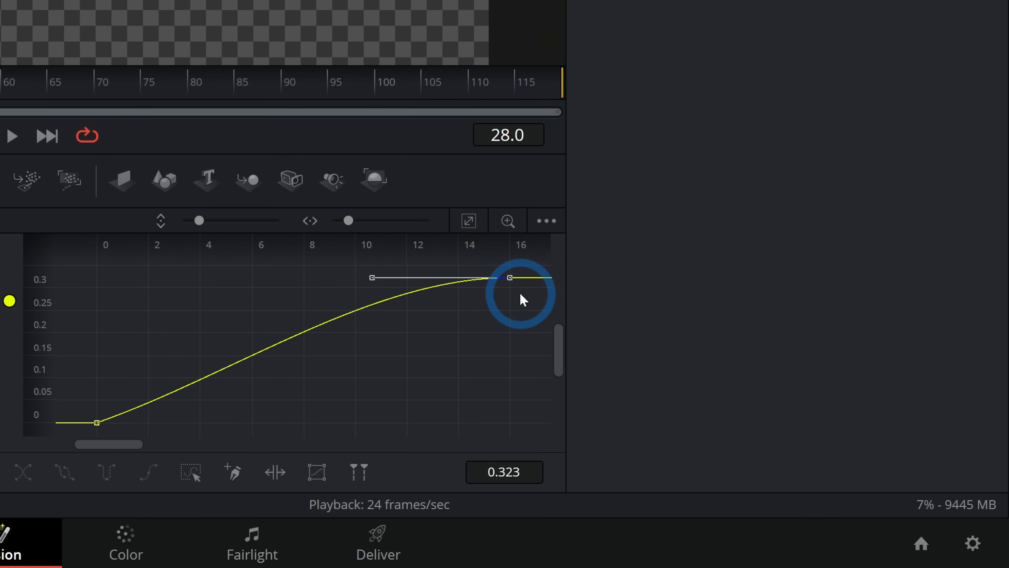
Close the spline editor and play the eased line animation from frame 0
{"action": "left_click_drag", "start_coordinate": [301, 326], "coordinate": [167, 338]}
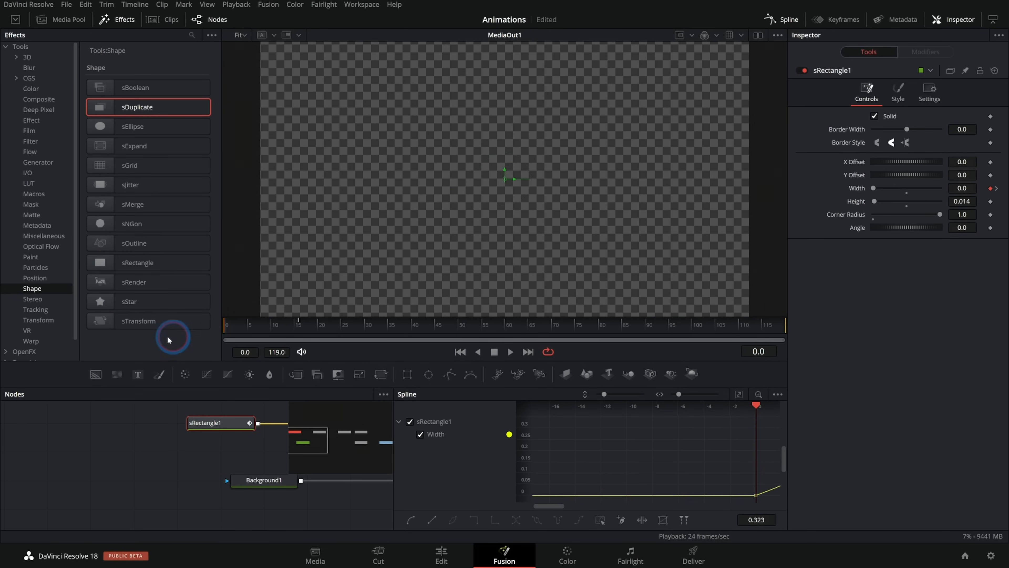
{"action": "key", "text": "space"}
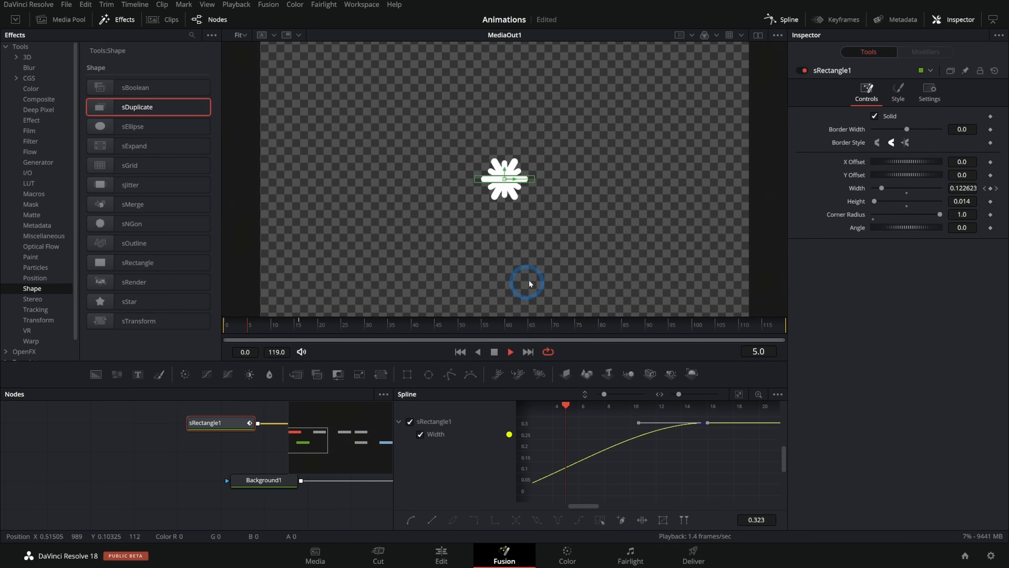
{"action": "left_click", "coordinate": [794, 22]}
{"action": "left_click", "coordinate": [511, 352]}
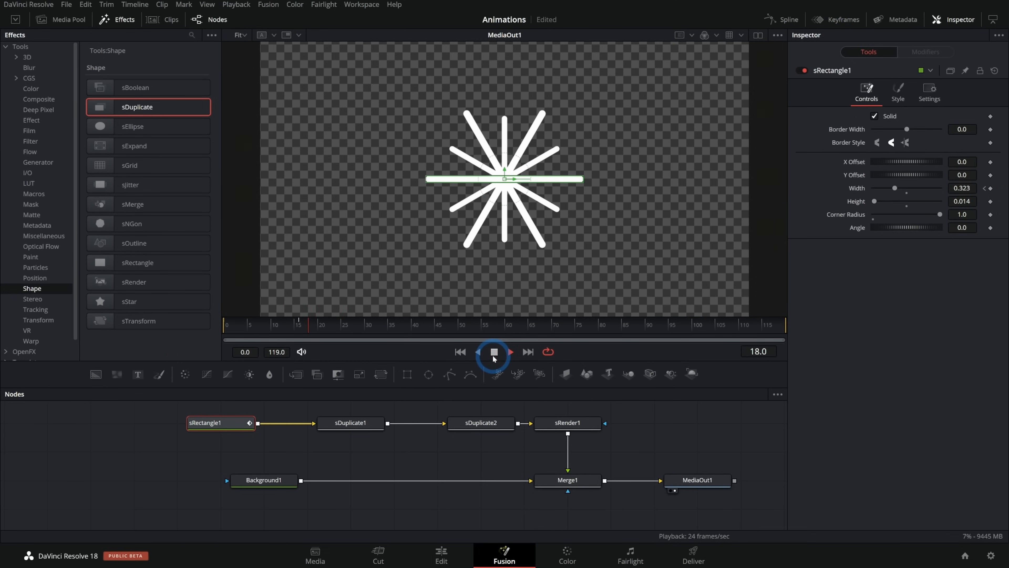
{"action": "left_click", "coordinate": [493, 352]}
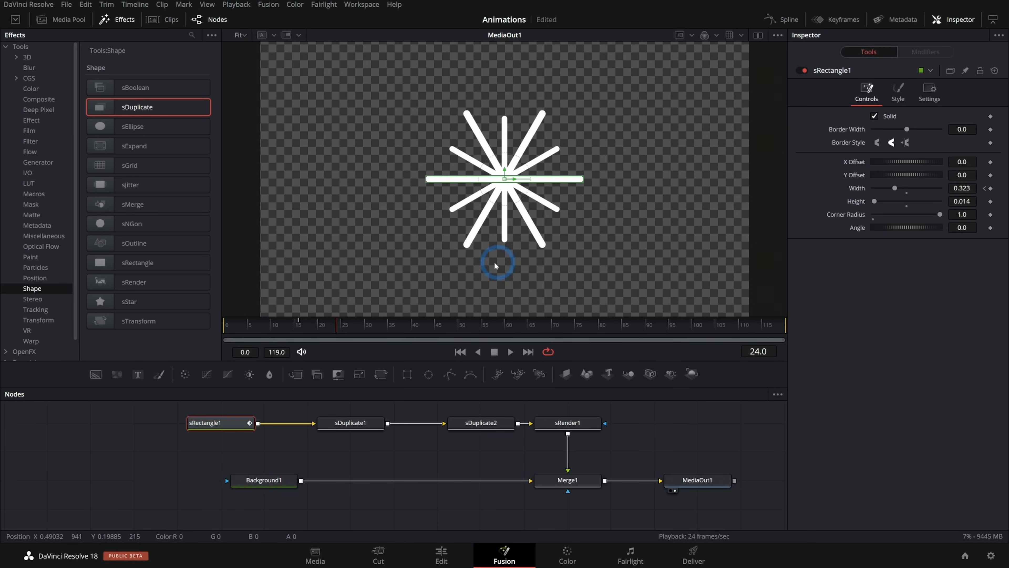
Shift the node tree aside, add an Ellipse mask beside sRender1 and connect it to sRender1's mask input
{"action": "left_click_drag", "start_coordinate": [635, 452], "coordinate": [482, 459]}
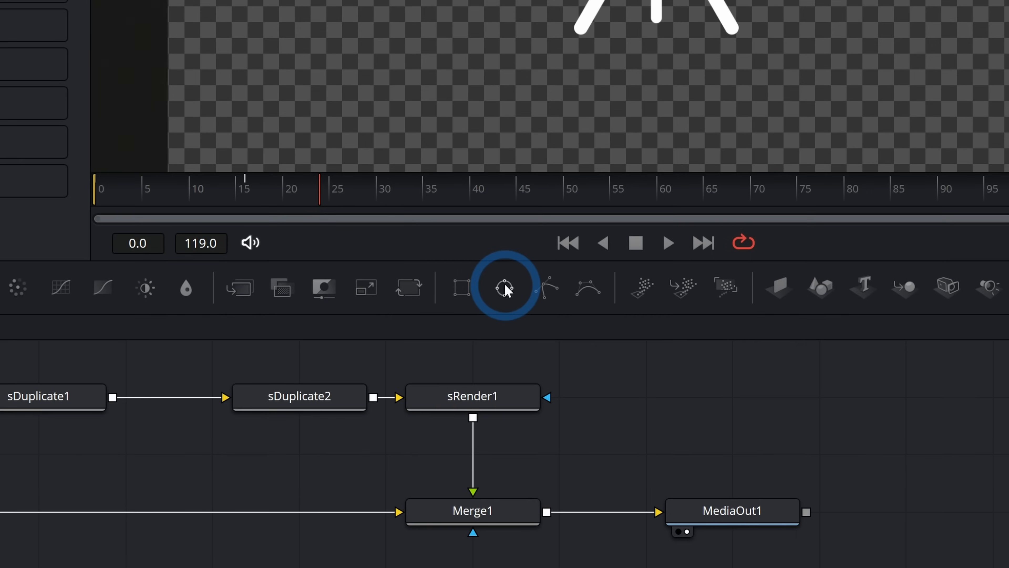
{"action": "left_click_drag", "start_coordinate": [433, 383], "coordinate": [509, 432]}
{"action": "left_click_drag", "start_coordinate": [506, 293], "coordinate": [400, 316]}
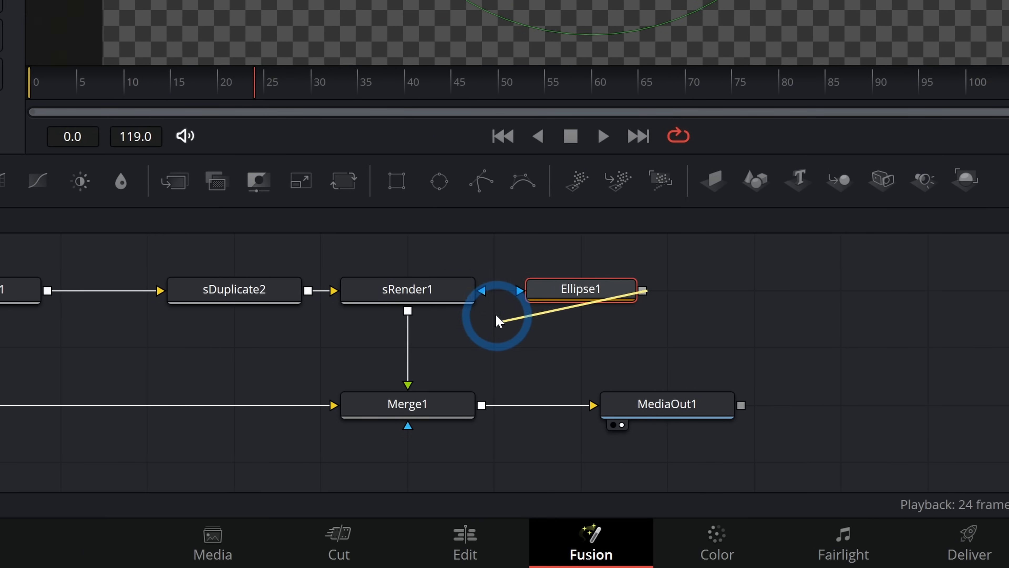
{"action": "left_click_drag", "start_coordinate": [496, 315], "coordinate": [485, 292]}
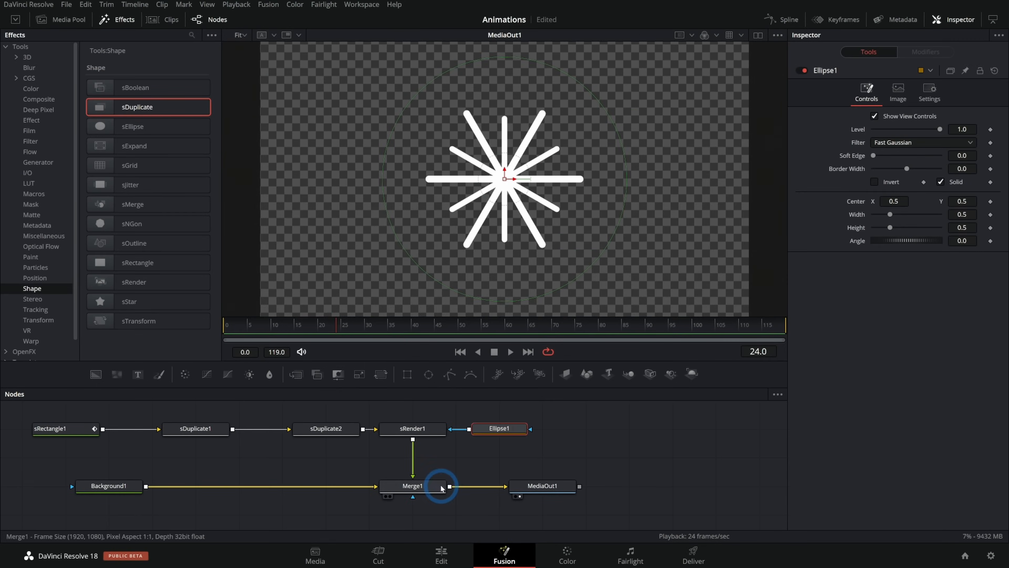
Shrink the Ellipse1 mask to about 0.15 wide and high and invert it to cut out the centre of the lines
{"action": "left_click", "coordinate": [509, 427]}
{"action": "left_click_drag", "start_coordinate": [597, 106], "coordinate": [502, 142]}
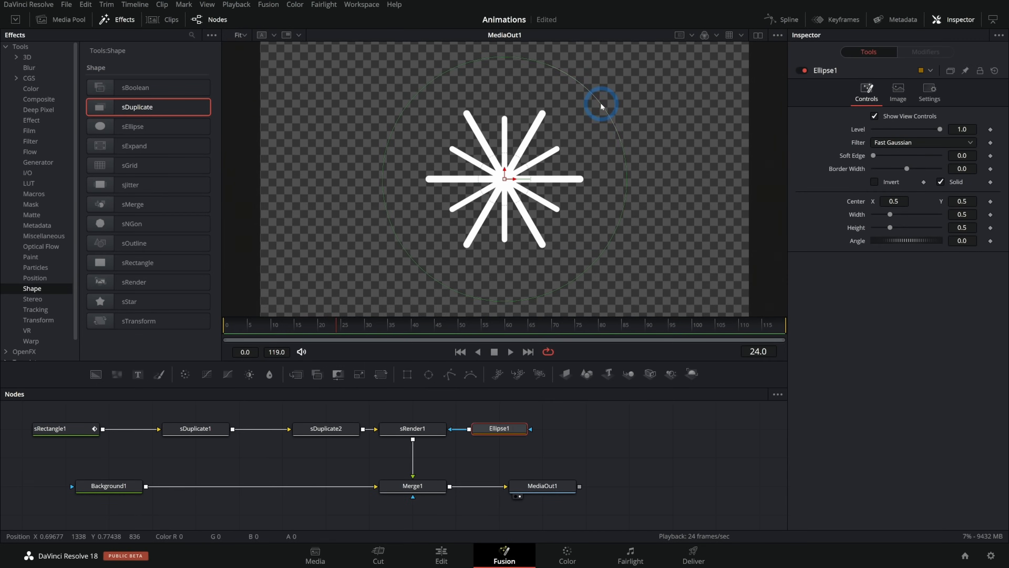
{"action": "left_click_drag", "start_coordinate": [502, 281], "coordinate": [476, 304]}
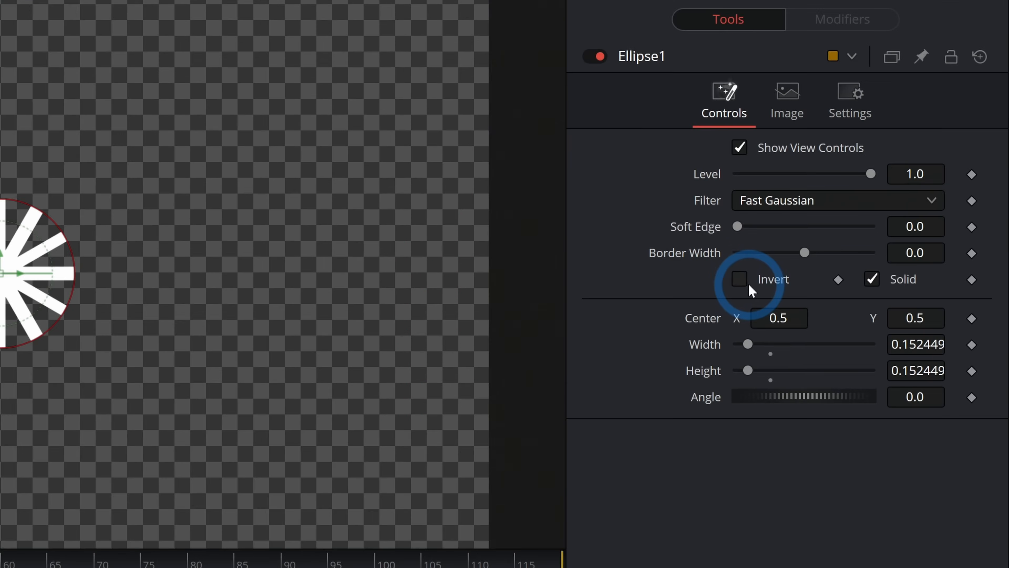
{"action": "left_click", "coordinate": [874, 182]}
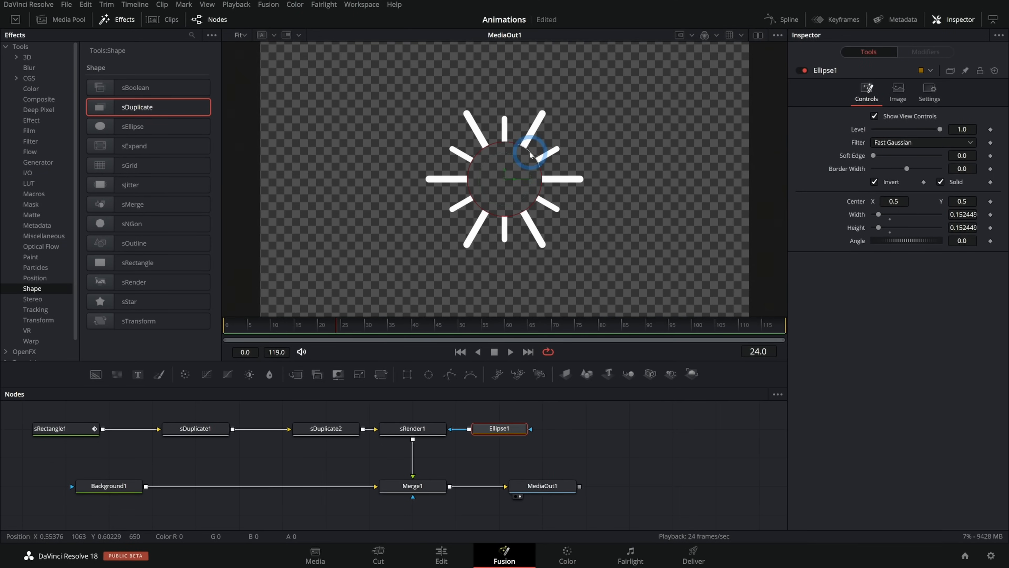
{"action": "mouse_move", "coordinate": [530, 155]}
{"action": "left_mouse_down"}
{"action": "mouse_move", "coordinate": [505, 167]}
{"action": "mouse_move", "coordinate": [524, 155]}
{"action": "left_mouse_up"}
At frame 25, enlarge the Ellipse1 mask to about 0.363 wide and high, beyond the line tips, and keyframe its Width and Height
{"action": "left_click", "coordinate": [59, 429]}
{"action": "left_click", "coordinate": [299, 327]}
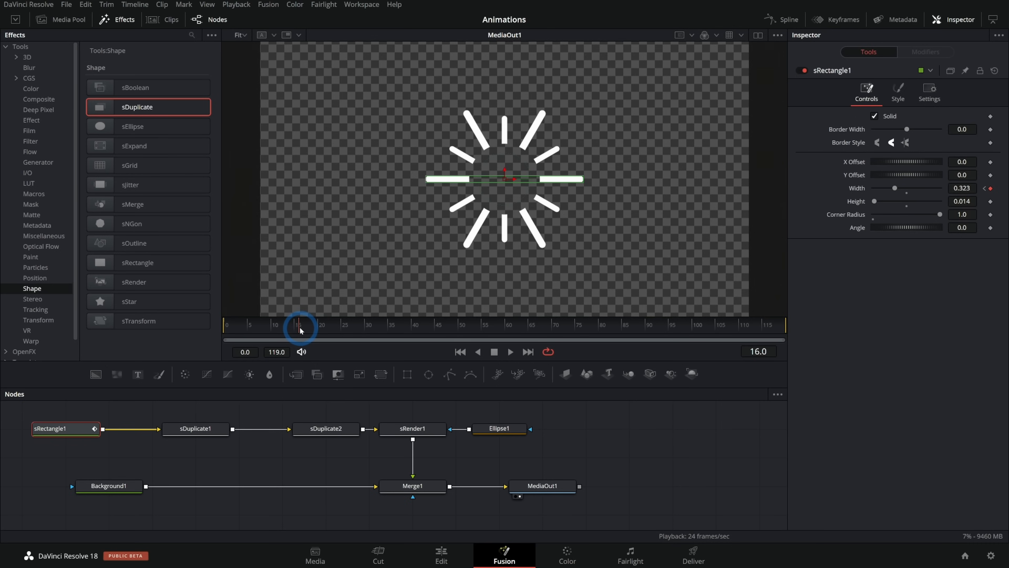
{"action": "left_click", "coordinate": [500, 428]}
{"action": "left_click_drag", "start_coordinate": [533, 159], "coordinate": [533, 156]}
{"action": "left_click", "coordinate": [345, 326]}
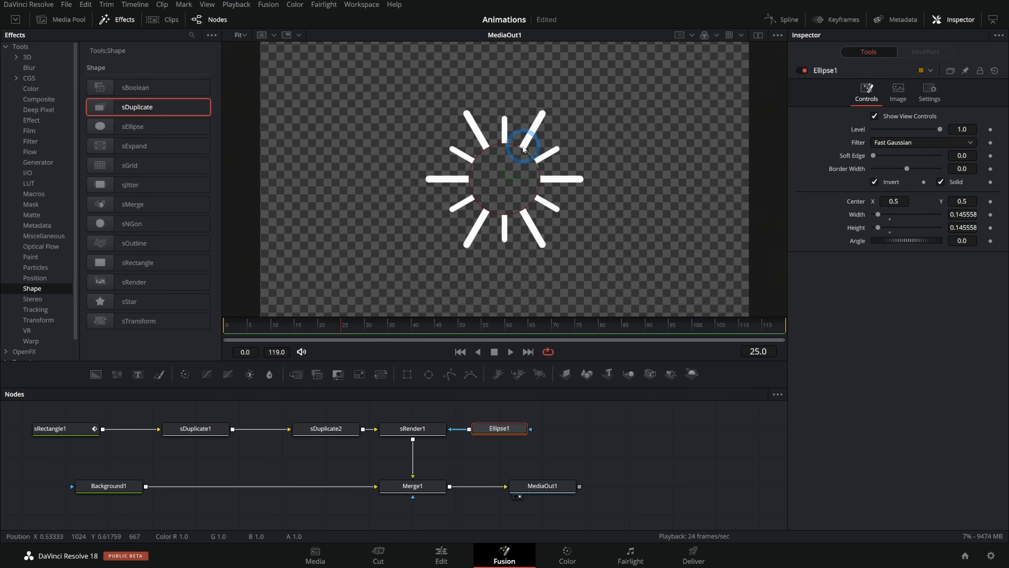
{"action": "left_click_drag", "start_coordinate": [529, 157], "coordinate": [570, 119]}
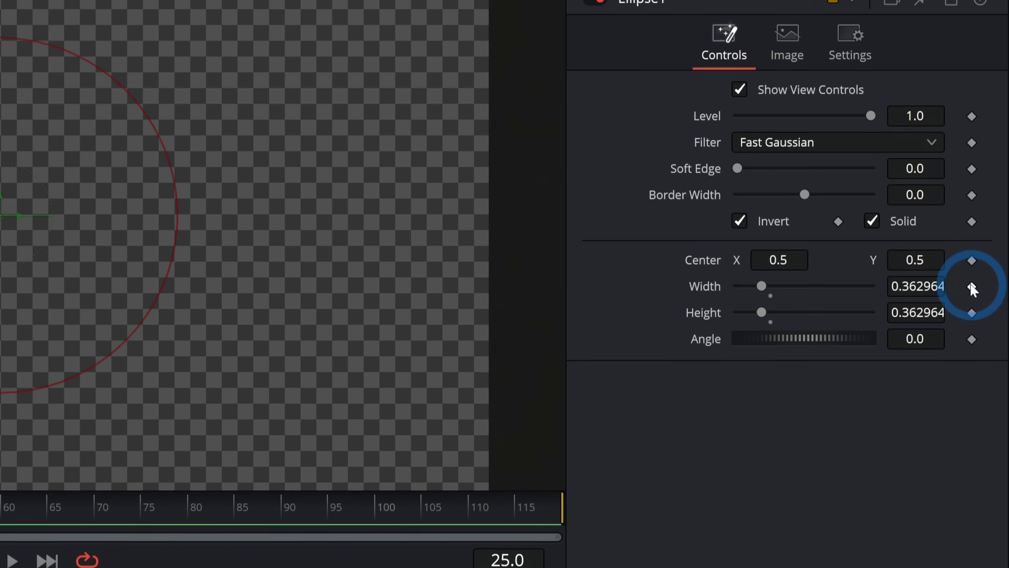
{"action": "left_click", "coordinate": [991, 215]}
{"action": "left_click", "coordinate": [972, 296]}
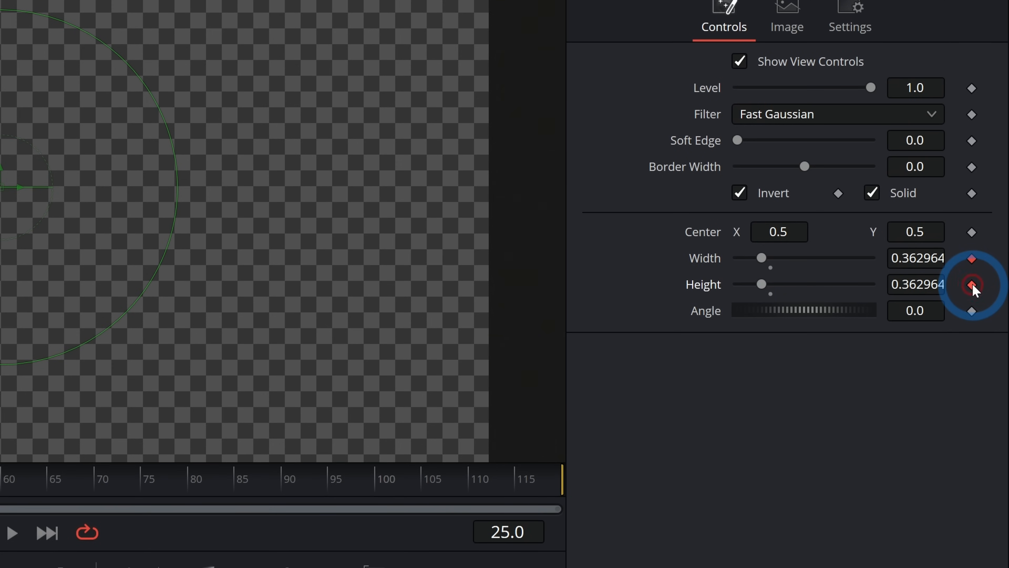
At frame 10, shrink the Ellipse1 mask's Width and Height to 0 and play the animation from frame 0
{"action": "left_click_drag", "start_coordinate": [269, 325], "coordinate": [272, 325]}
{"action": "left_click_drag", "start_coordinate": [556, 124], "coordinate": [505, 175]}
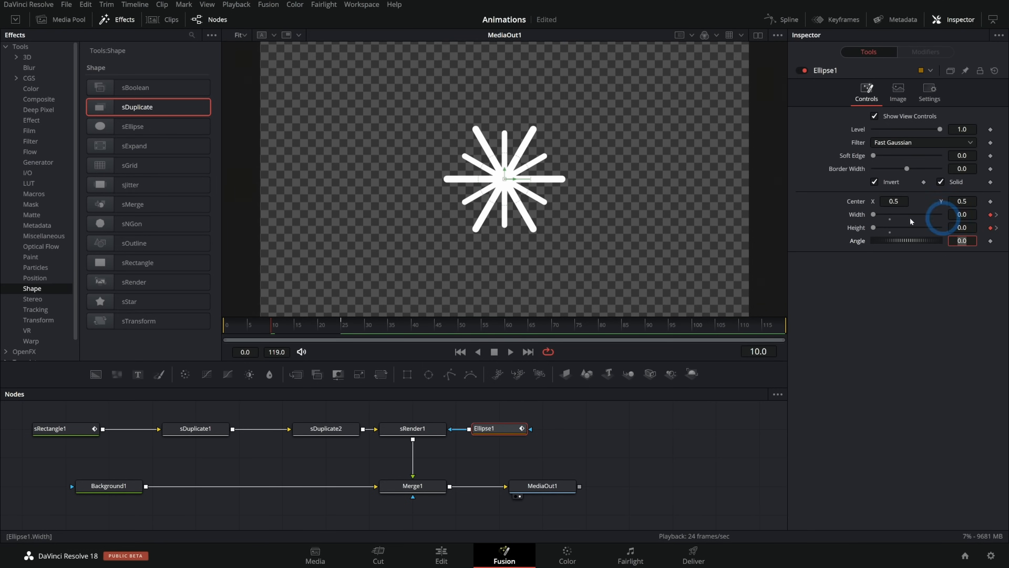
{"action": "left_click_drag", "start_coordinate": [265, 334], "coordinate": [175, 337]}
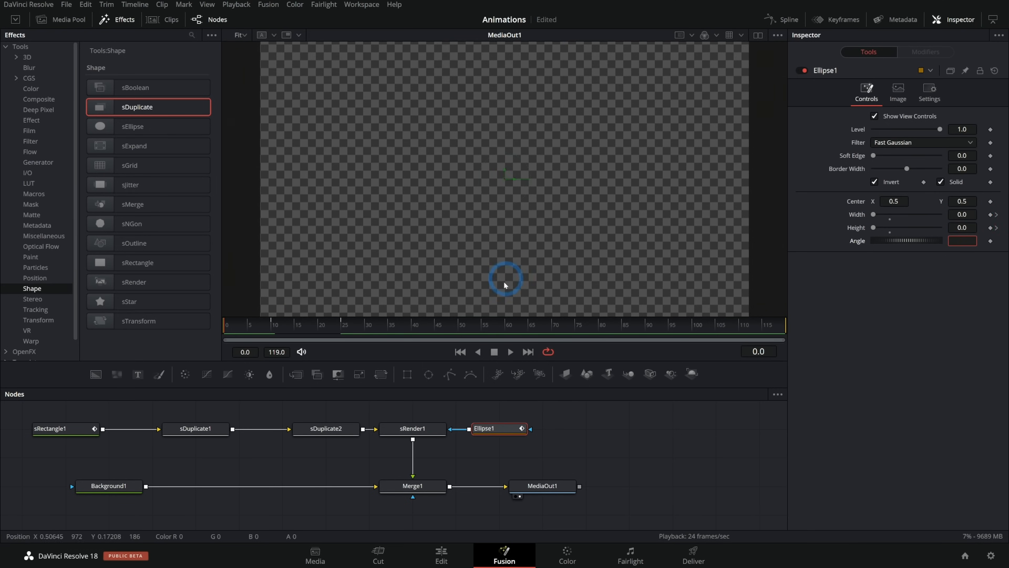
{"action": "left_click", "coordinate": [527, 352]}
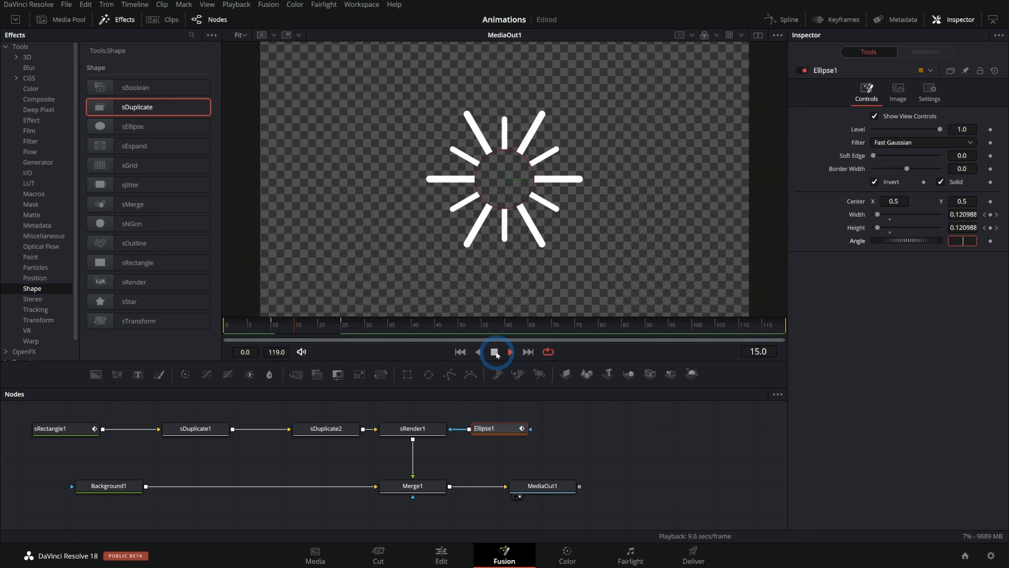
Replay the opening of the line burst several times from frame 0 to judge the mask's timing
{"action": "left_click_drag", "start_coordinate": [373, 343], "coordinate": [184, 333]}
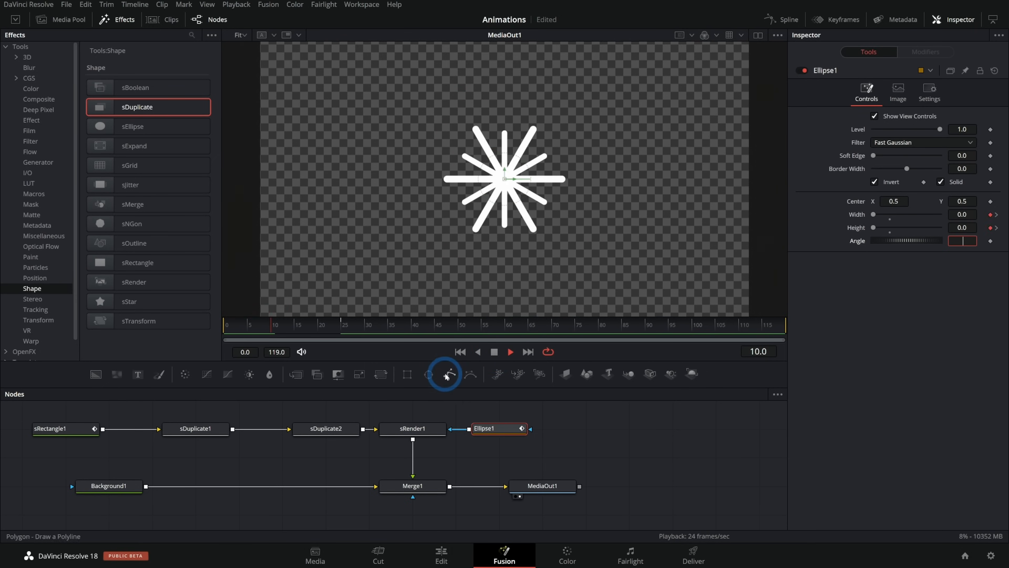
{"action": "left_click_drag", "start_coordinate": [233, 326], "coordinate": [221, 326]}
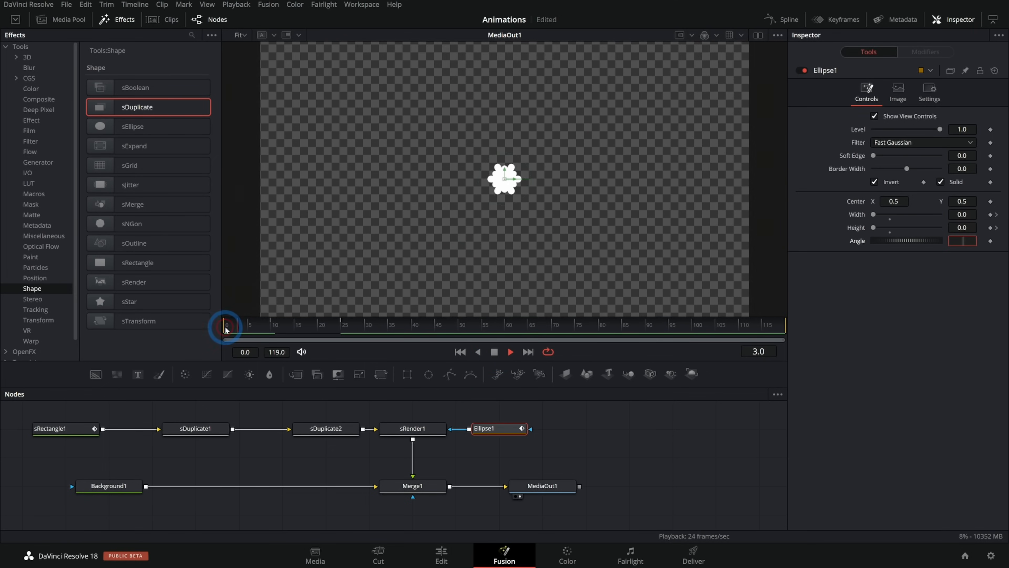
{"action": "left_click", "coordinate": [226, 327]}
{"action": "left_click", "coordinate": [226, 327]}
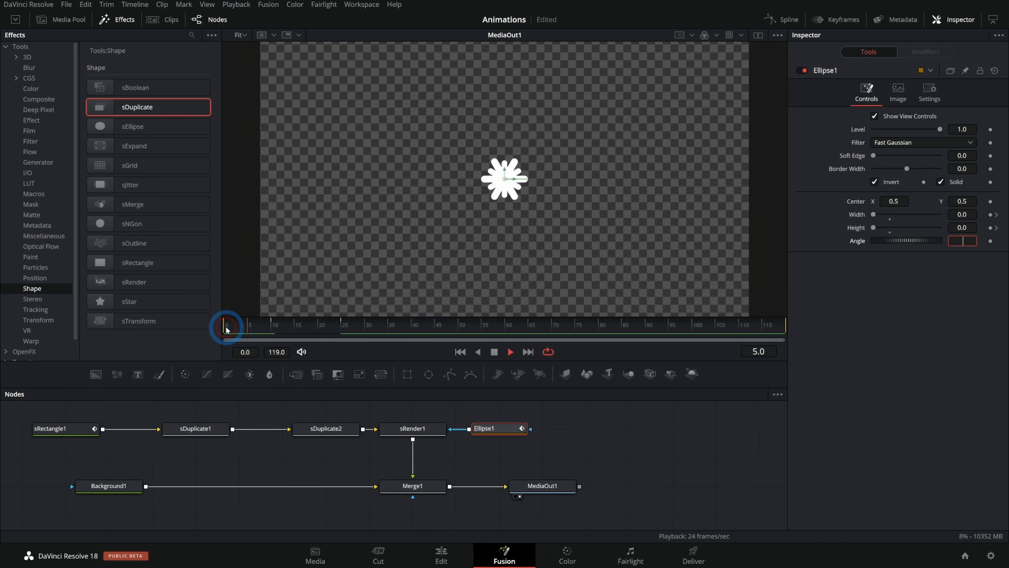
{"action": "left_click", "coordinate": [226, 326]}
{"action": "left_click", "coordinate": [226, 327]}
{"action": "left_click", "coordinate": [226, 327]}
{"action": "left_click", "coordinate": [226, 326]}
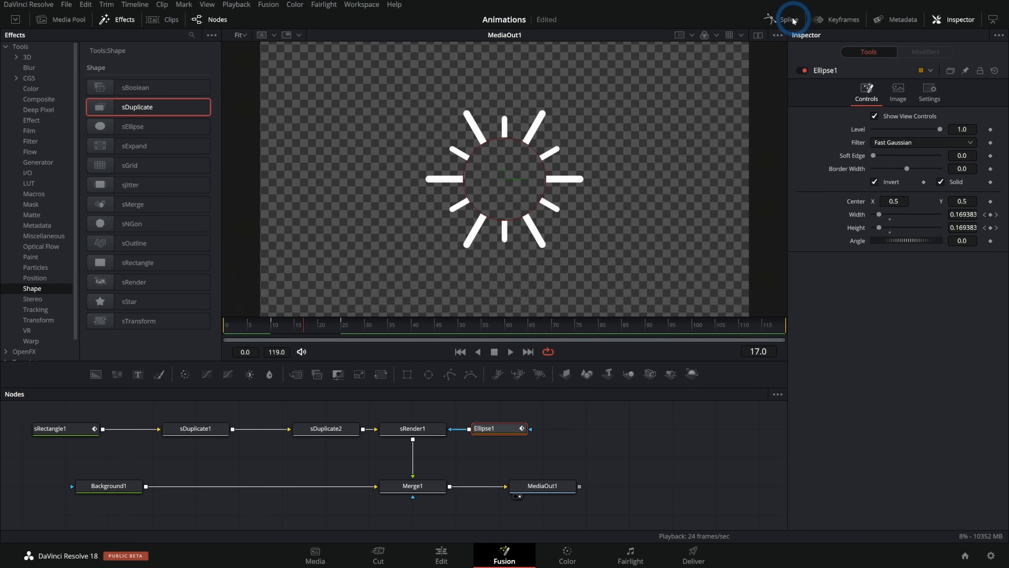
Show the animation splines fitted to view and smooth the Ellipse1 Width and Height keyframes
{"action": "left_click", "coordinate": [780, 20]}
{"action": "left_click", "coordinate": [739, 394]}
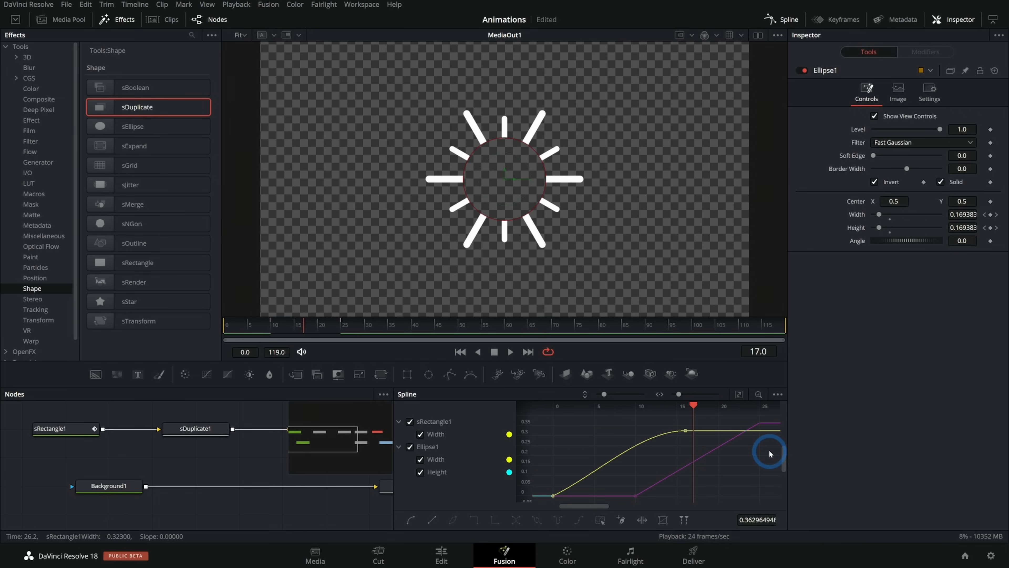
{"action": "key", "text": "shift+s"}
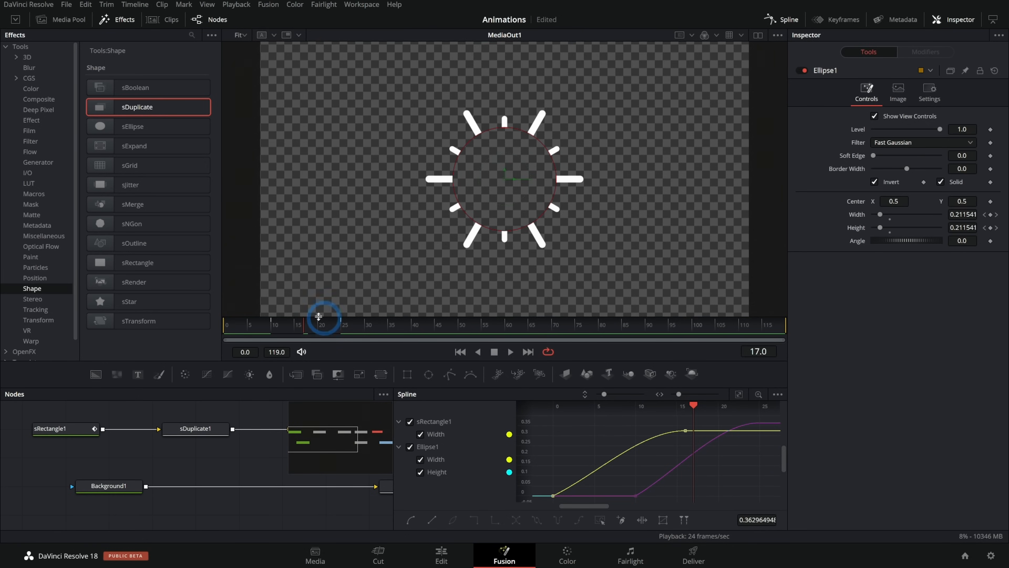
Play the animation with the smoothed mask curves from frame 0 and close the spline editor
{"action": "left_click_drag", "start_coordinate": [287, 323], "coordinate": [198, 327]}
{"action": "left_click", "coordinate": [531, 352]}
{"action": "left_click", "coordinate": [494, 353]}
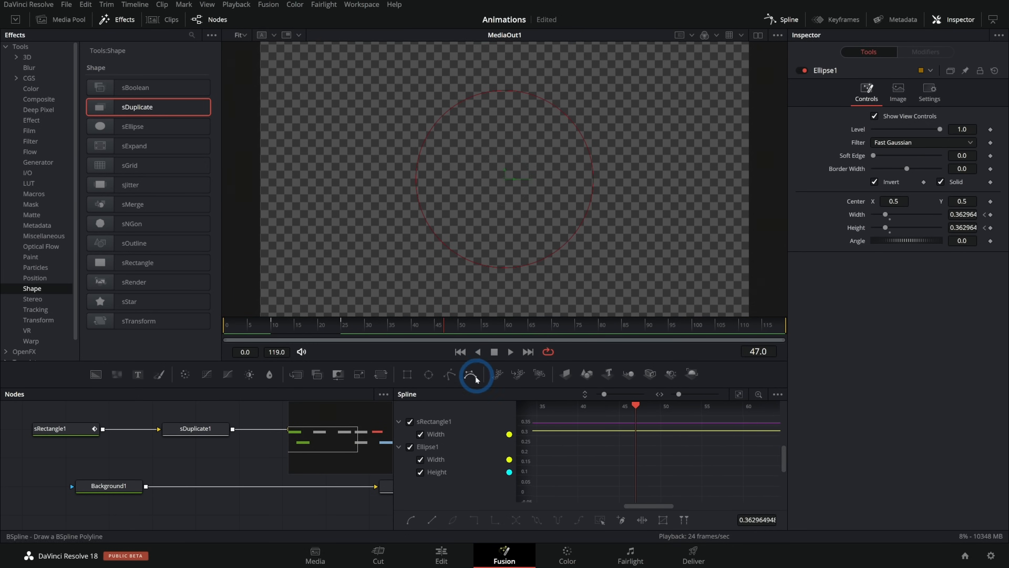
{"action": "left_click", "coordinate": [766, 27]}
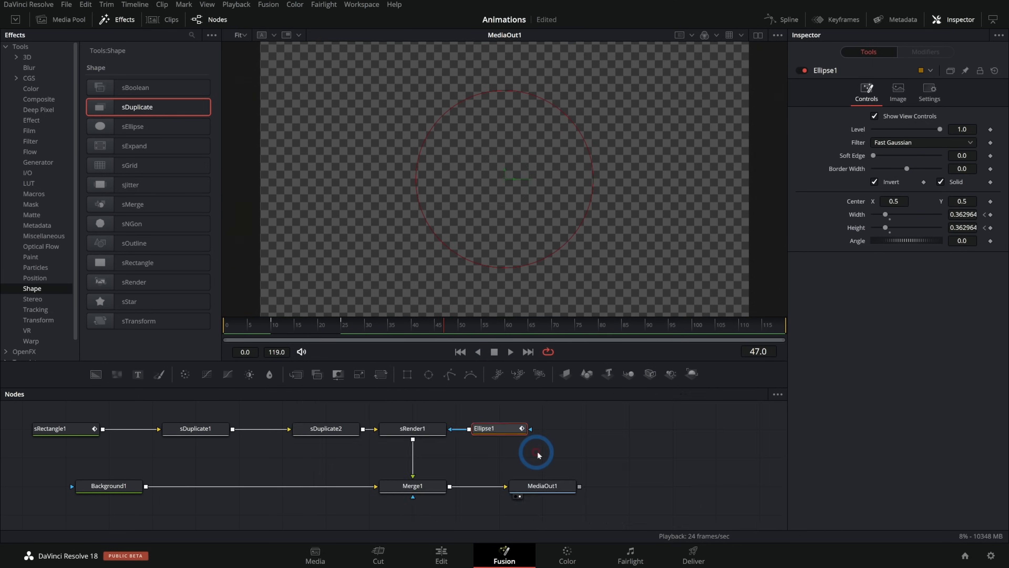
Hide the mask outline by selecting MediaOut1, replay the burst and park the playhead at frame 16
{"action": "left_click", "coordinate": [545, 485]}
{"action": "left_click_drag", "start_coordinate": [307, 319], "coordinate": [236, 330]}
{"action": "key", "text": "space"}
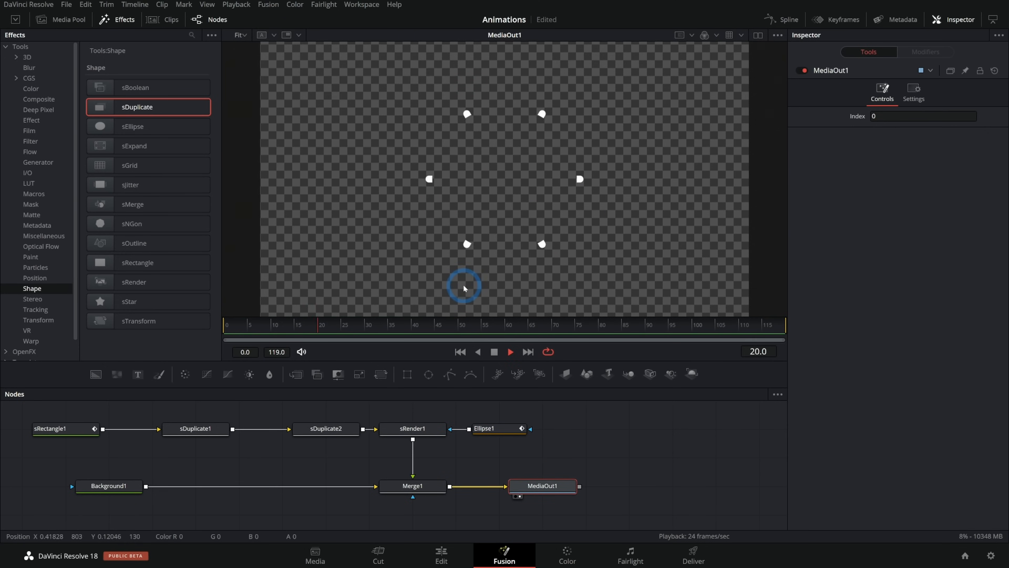
{"action": "left_click", "coordinate": [288, 329]}
{"action": "mouse_move", "coordinate": [288, 330]}
{"action": "left_mouse_down"}
{"action": "mouse_move", "coordinate": [231, 333]}
{"action": "mouse_move", "coordinate": [300, 335]}
{"action": "left_mouse_up"}
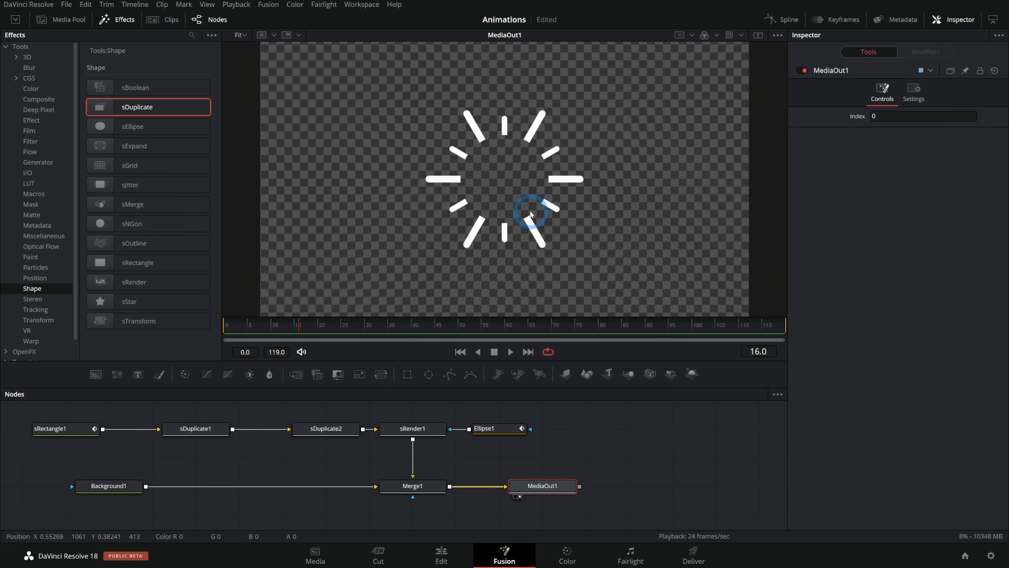
Reposition the node tree and move MediaOut1 farther from Merge1 to make room for more nodes
{"action": "left_click_drag", "start_coordinate": [571, 432], "coordinate": [592, 455]}
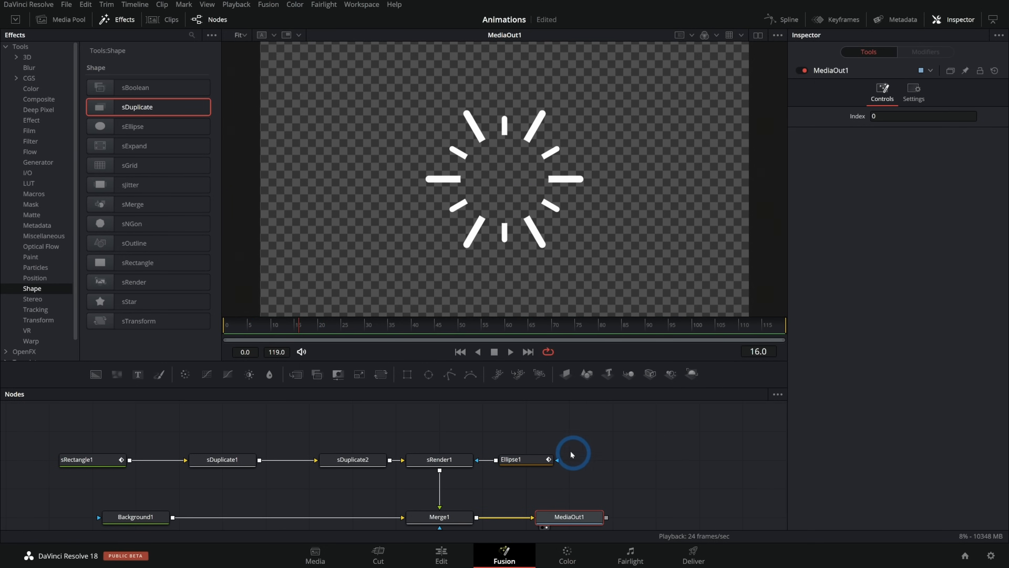
{"action": "left_click_drag", "start_coordinate": [418, 442], "coordinate": [307, 404]}
{"action": "left_click_drag", "start_coordinate": [457, 482], "coordinate": [632, 480]}
{"action": "left_click", "coordinate": [522, 473]}
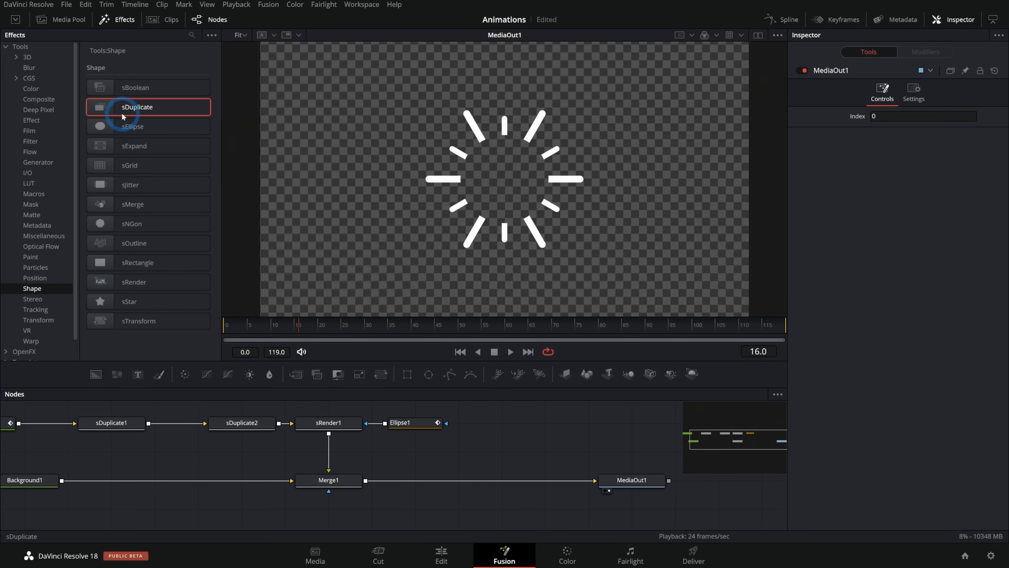
Add an sEllipse feeding an sRender node and merge its output over Merge1's result before MediaOut1
{"action": "left_click_drag", "start_coordinate": [531, 444], "coordinate": [489, 449]}
{"action": "left_click_drag", "start_coordinate": [100, 126], "coordinate": [466, 458]}
{"action": "left_click_drag", "start_coordinate": [100, 281], "coordinate": [523, 456]}
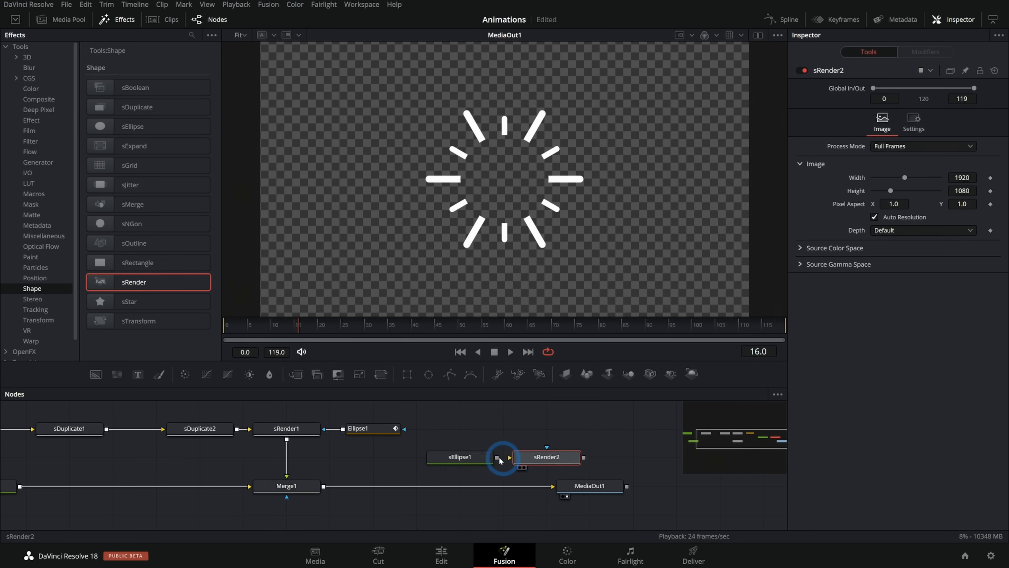
{"action": "left_click_drag", "start_coordinate": [583, 458], "coordinate": [323, 484]}
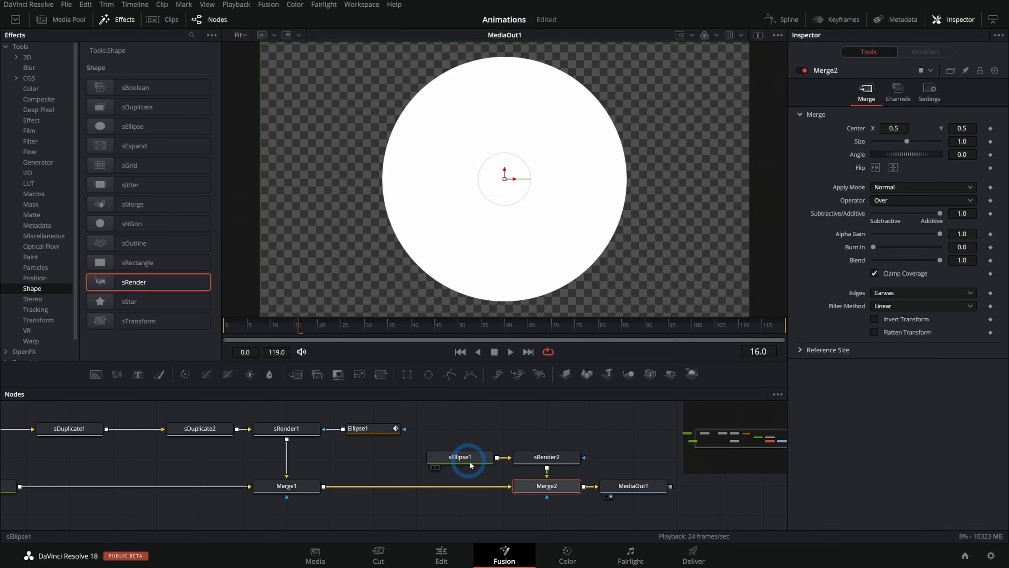
Turn sEllipse1 into an outlined ring by disabling Solid and setting its Border Width to 0.013
{"action": "left_click", "coordinate": [460, 457]}
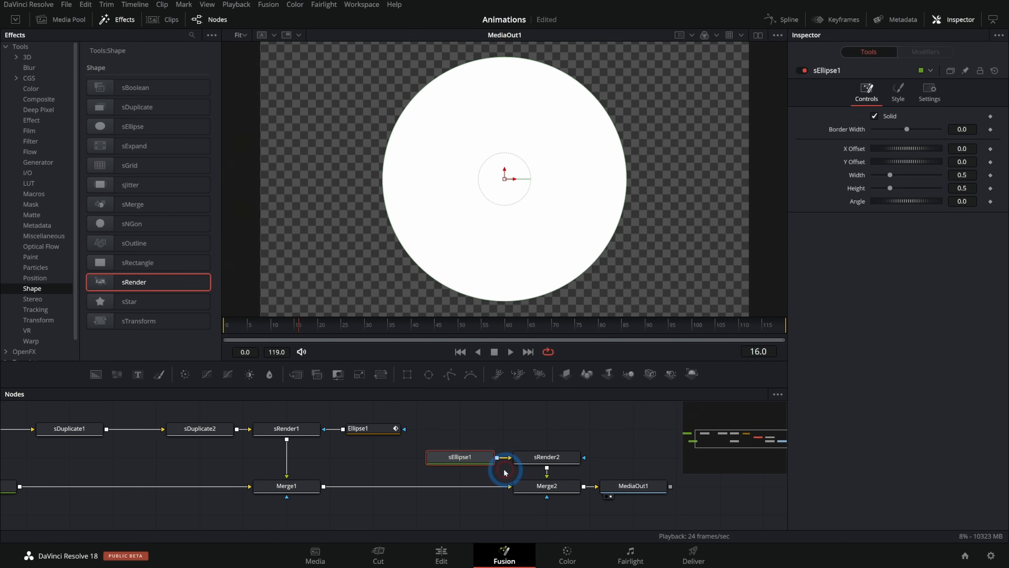
{"action": "left_click", "coordinate": [874, 116]}
{"action": "left_click_drag", "start_coordinate": [911, 129], "coordinate": [909, 129]}
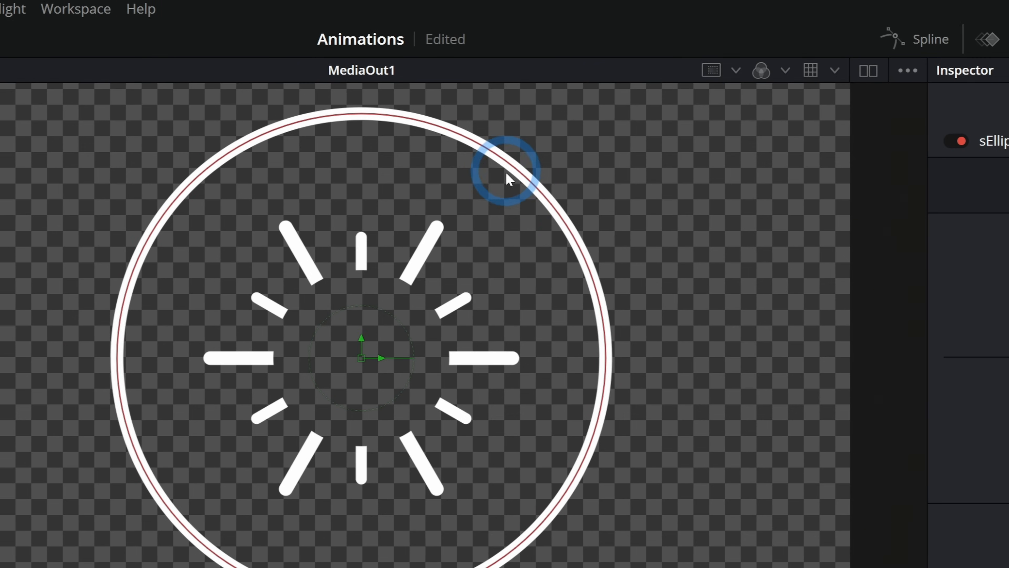
{"action": "left_click_drag", "start_coordinate": [577, 85], "coordinate": [580, 90]}
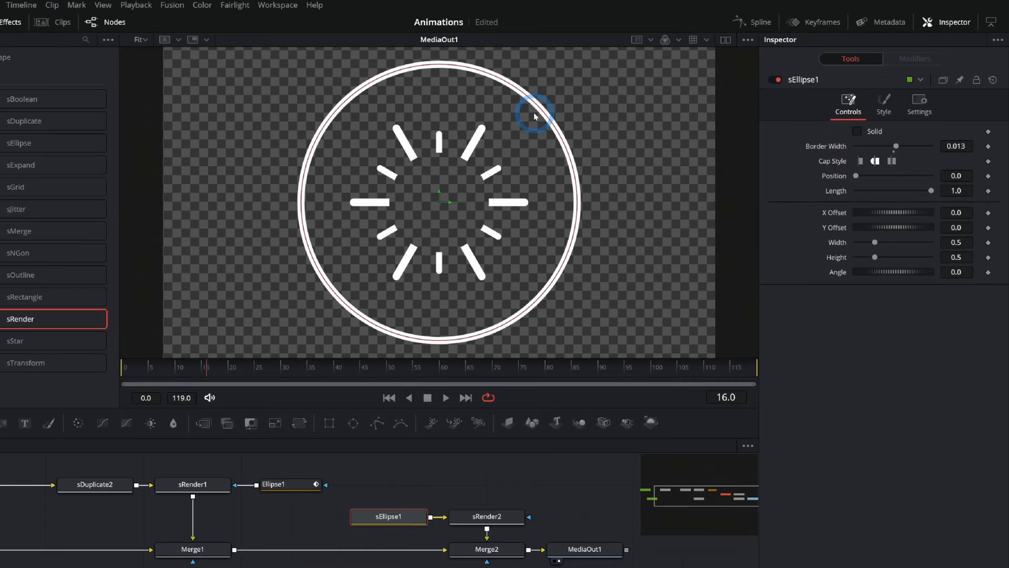
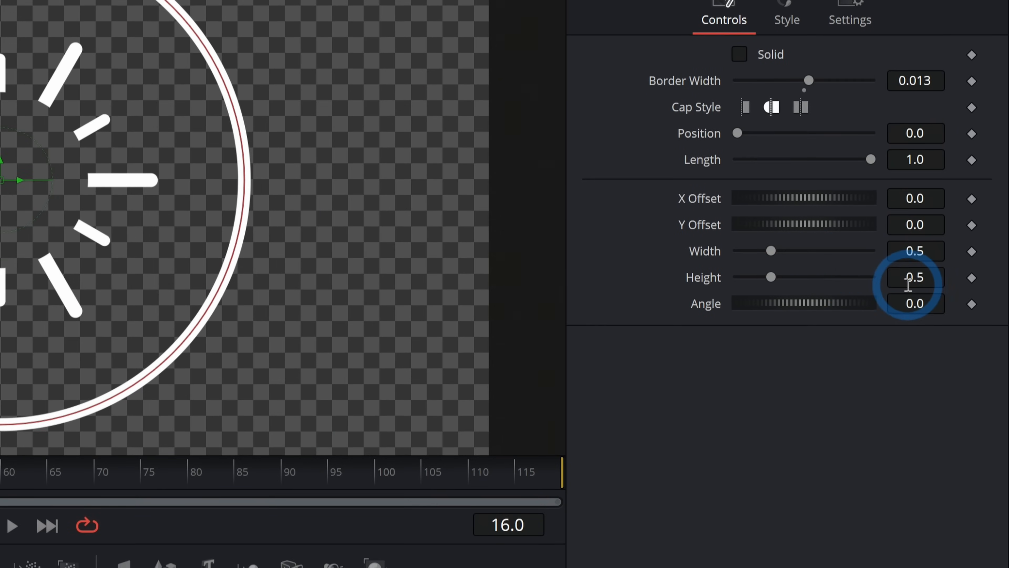
Add an expression to sEllipse1's Height that links it to Width so both scale together
{"action": "left_click", "coordinate": [906, 296]}
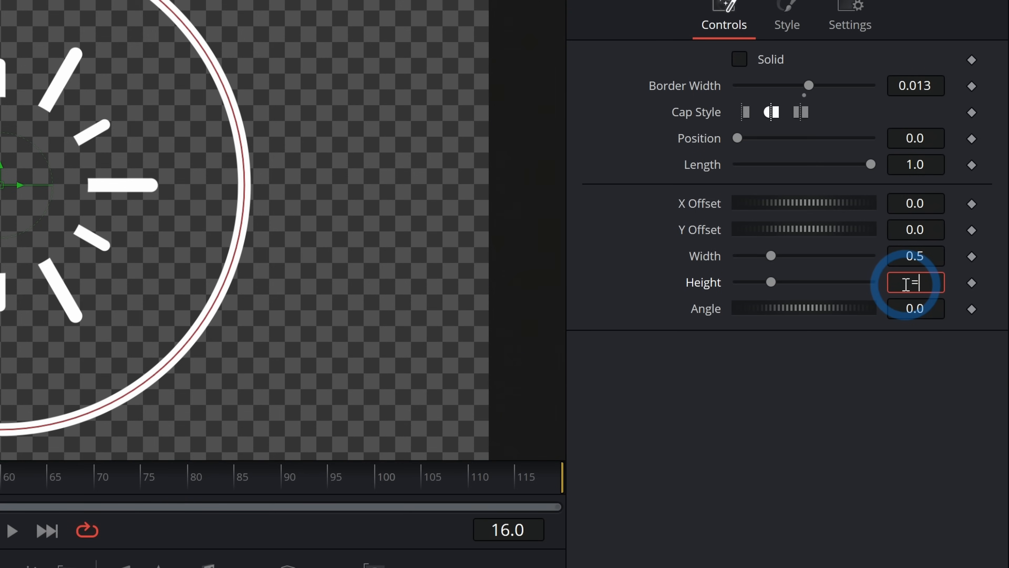
{"action": "type", "text": "="}
{"action": "key", "text": "Return"}
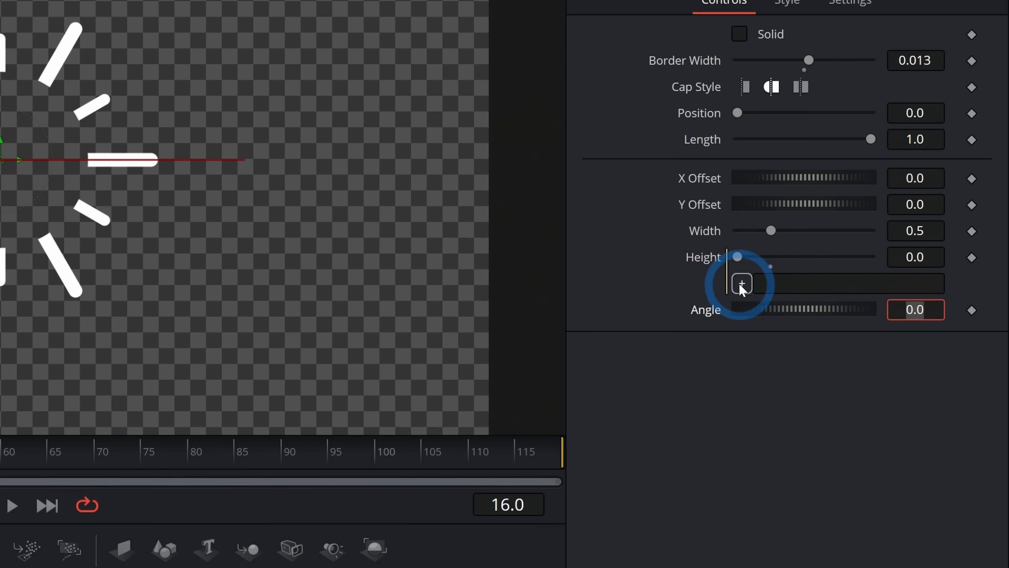
{"action": "left_click_drag", "start_coordinate": [742, 283], "coordinate": [714, 286]}
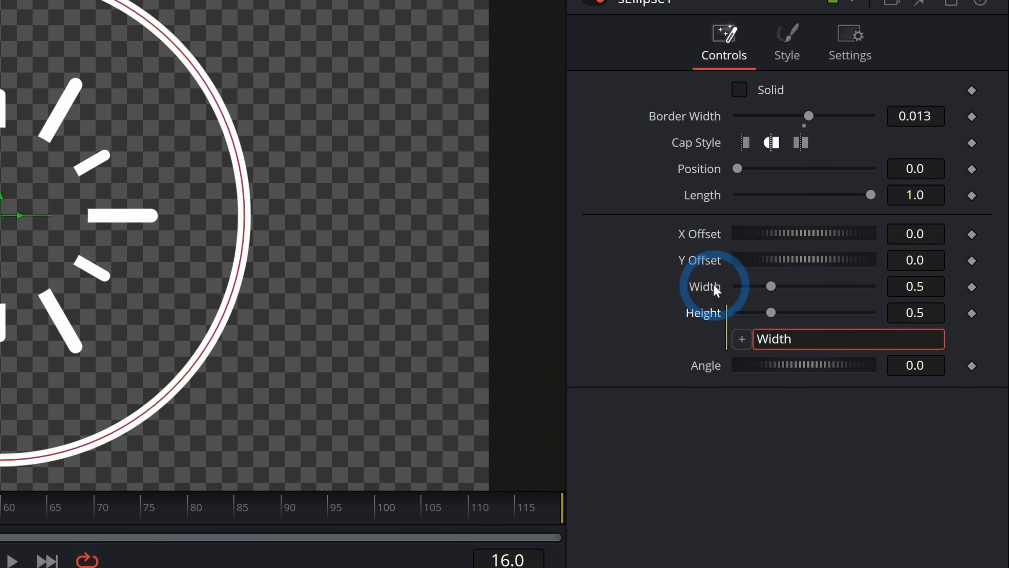
{"action": "key", "text": "Tab"}
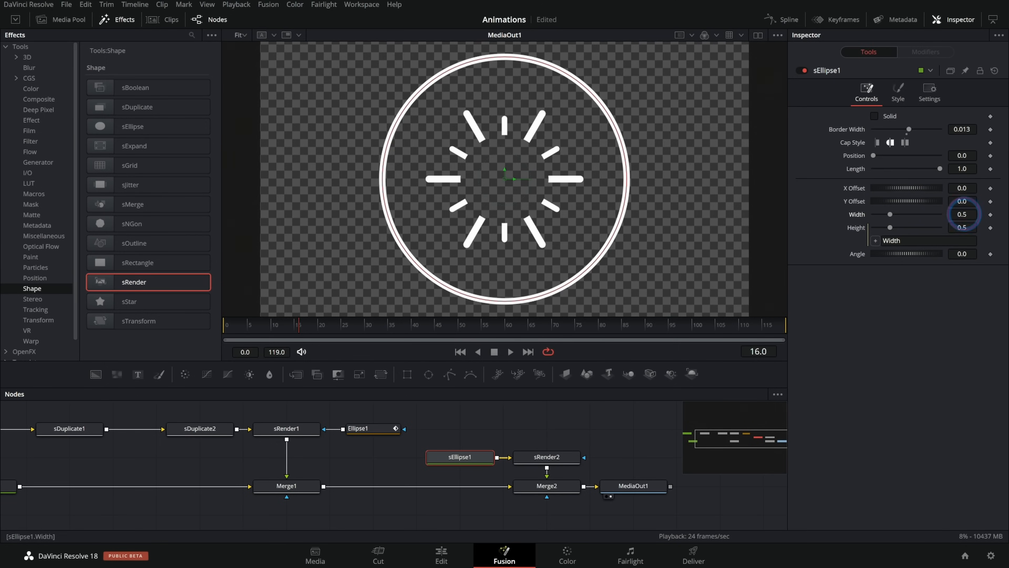
Shrink the sEllipse1 ring at the centre of the lines, then set its Width to 0 at frame 10 and keyframe it
{"action": "left_click_drag", "start_coordinate": [915, 286], "coordinate": [654, 291]}
{"action": "left_click_drag", "start_coordinate": [830, 217], "coordinate": [169, 233]}
{"action": "left_click_drag", "start_coordinate": [278, 316], "coordinate": [281, 332]}
{"action": "left_click", "coordinate": [877, 214]}
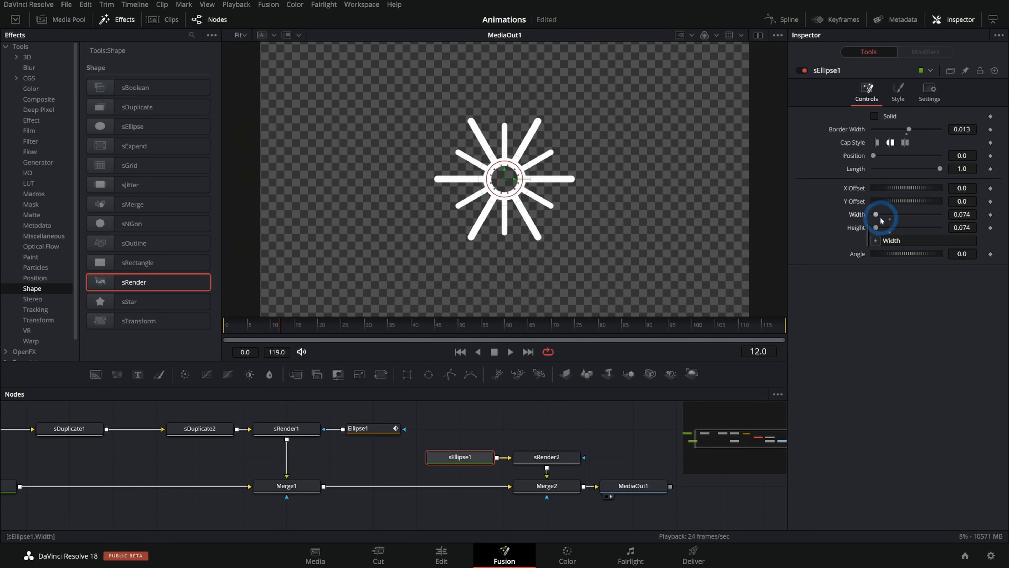
{"action": "left_click_drag", "start_coordinate": [962, 215], "coordinate": [940, 216]}
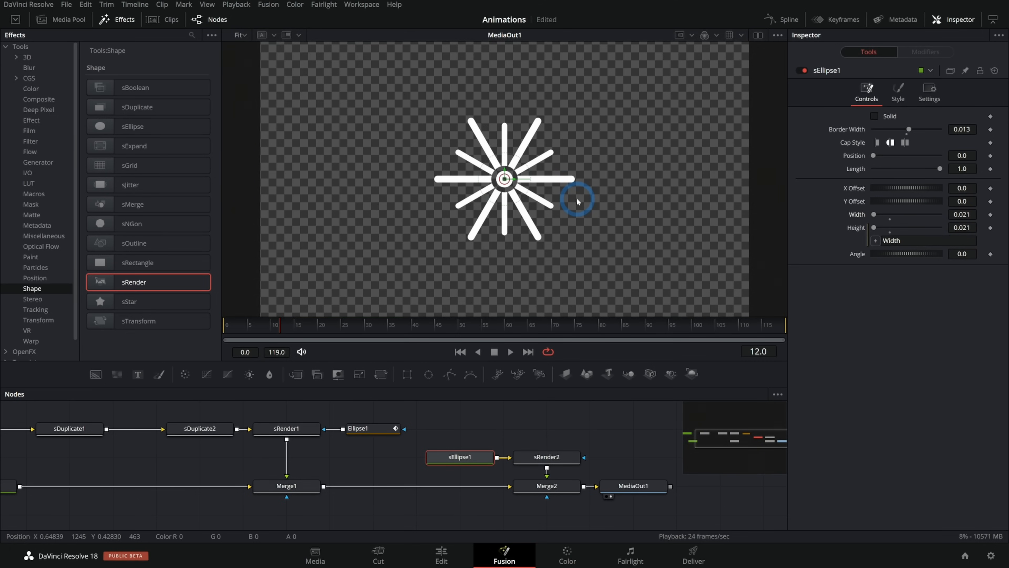
{"action": "key", "text": "Left"}
{"action": "key", "text": "Left"}
{"action": "left_click", "coordinate": [866, 201]}
{"action": "left_click", "coordinate": [882, 221]}
{"action": "left_click", "coordinate": [969, 213]}
{"action": "left_click", "coordinate": [990, 215]}
Advance to frame 21 and set sEllipse1's Width to 0.283, ending the ring's expansion near the lines' outer tips
{"action": "key", "text": "Right"}
{"action": "key", "text": "Right"}
{"action": "key", "text": "Right"}
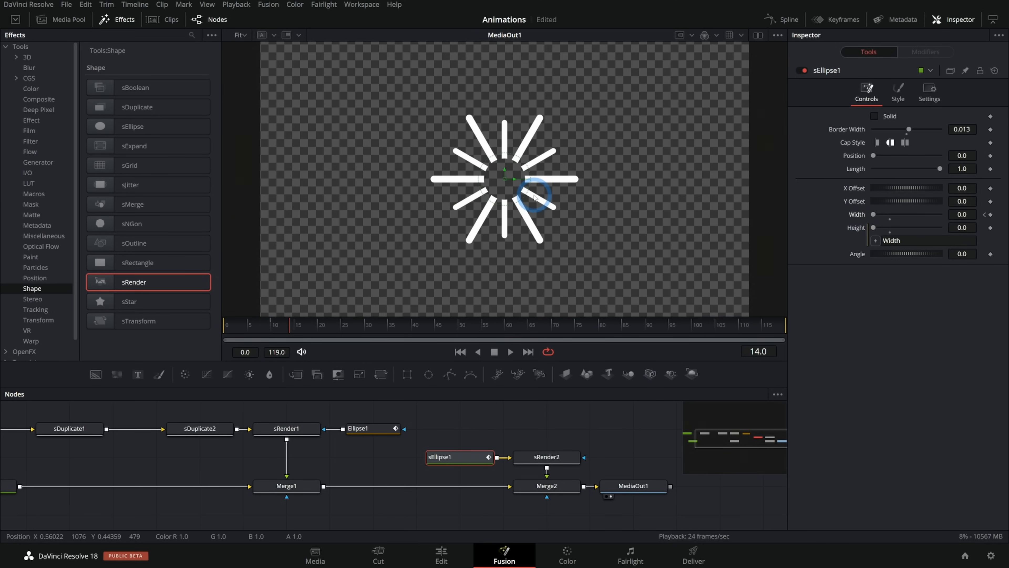
{"action": "key", "text": "Right"}
{"action": "key", "text": "Right"}
{"action": "key", "text": "Right"}
{"action": "key", "text": "Right"}
{"action": "key", "text": "Right"}
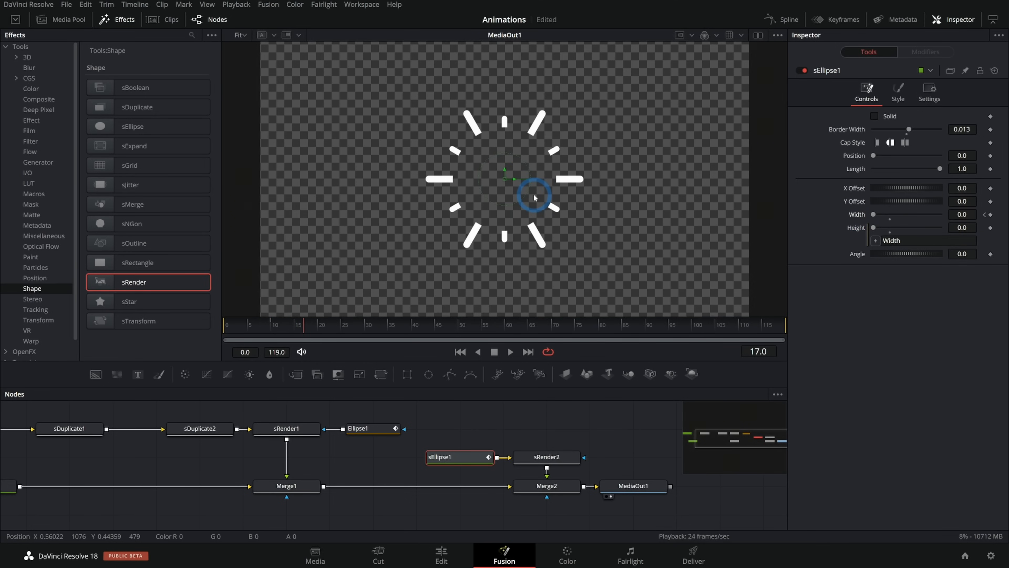
{"action": "key", "text": "Right"}
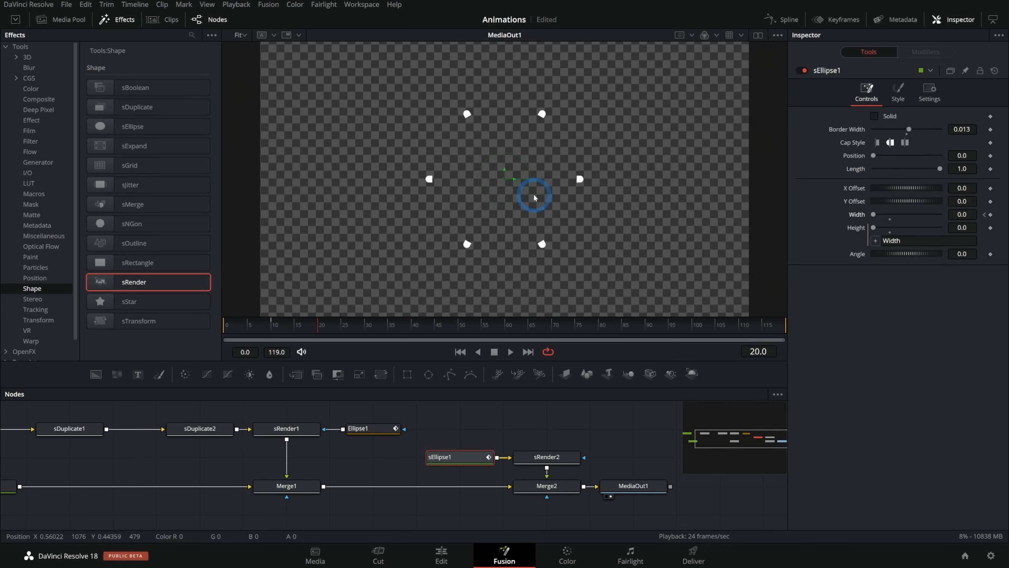
{"action": "key", "text": "Right"}
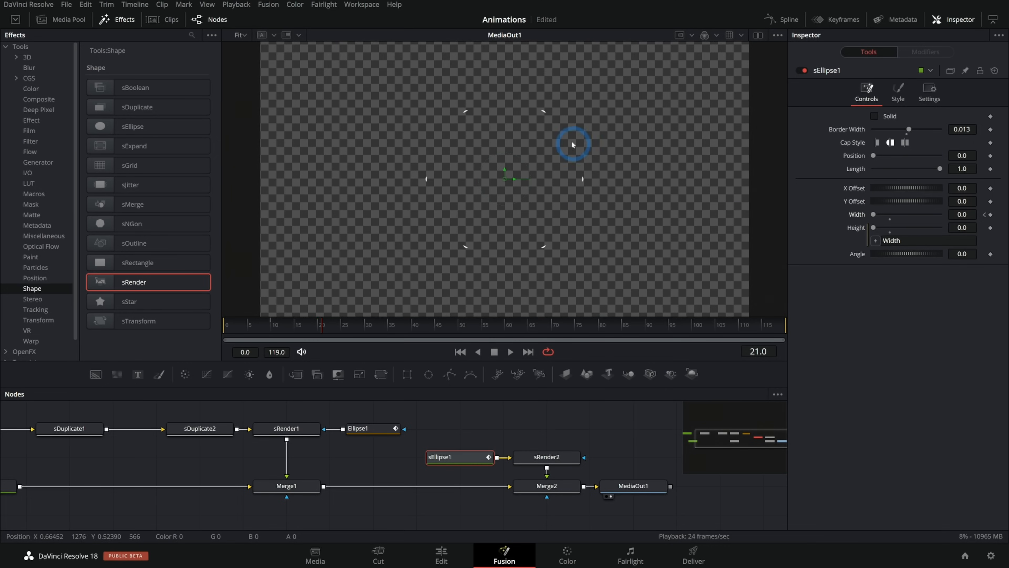
{"action": "left_click_drag", "start_coordinate": [873, 216], "coordinate": [882, 215]}
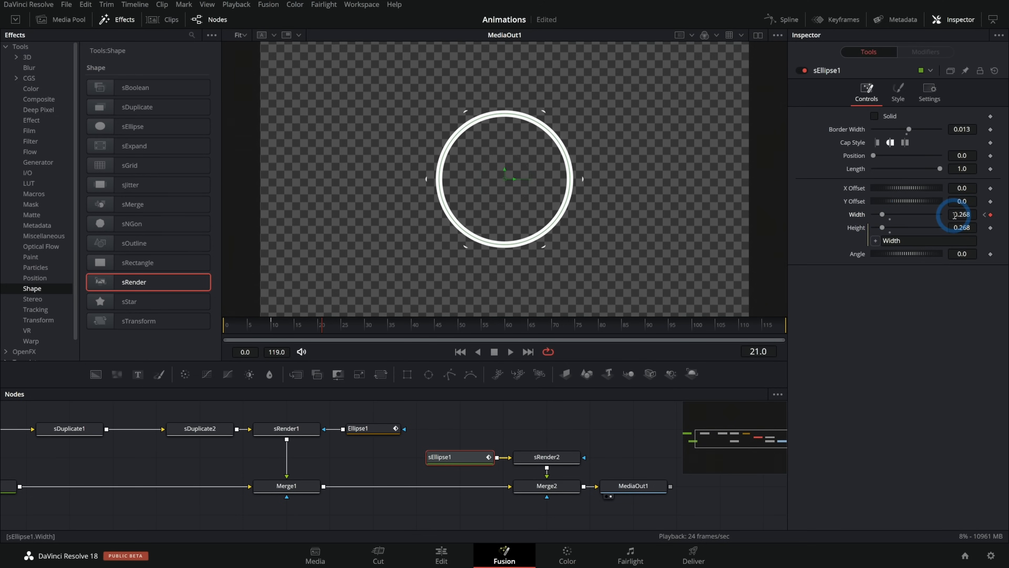
{"action": "left_click_drag", "start_coordinate": [964, 215], "coordinate": [975, 217]}
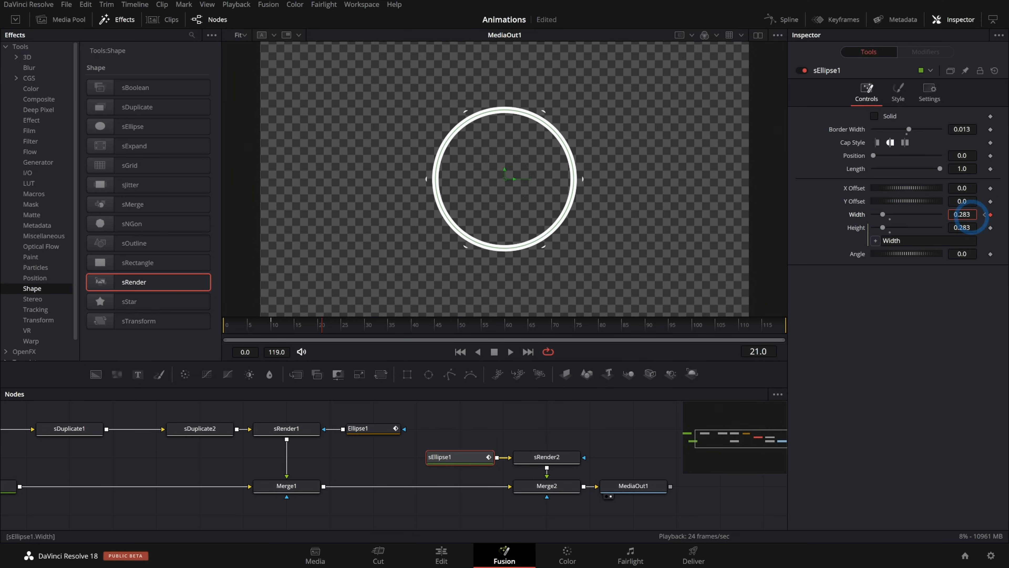
Examine the ring's growth against the radiating lines by stepping through the frames between 12 and 21
{"action": "key", "text": "Left"}
{"action": "key", "text": "Left"}
{"action": "key", "text": "Left"}
{"action": "key", "text": "Left"}
{"action": "key", "text": "Left"}
{"action": "key", "text": "Left"}
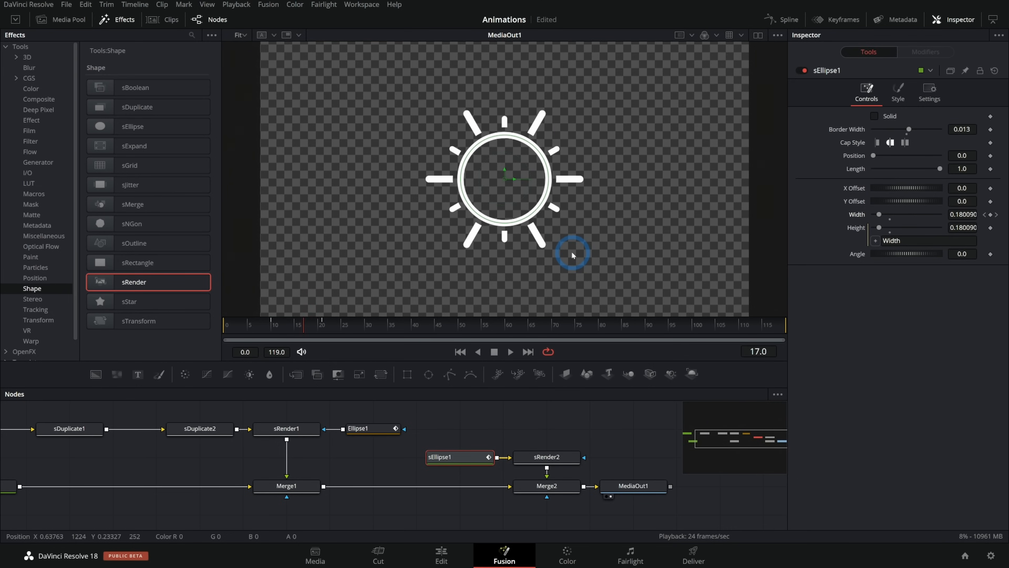
{"action": "key", "text": "Left"}
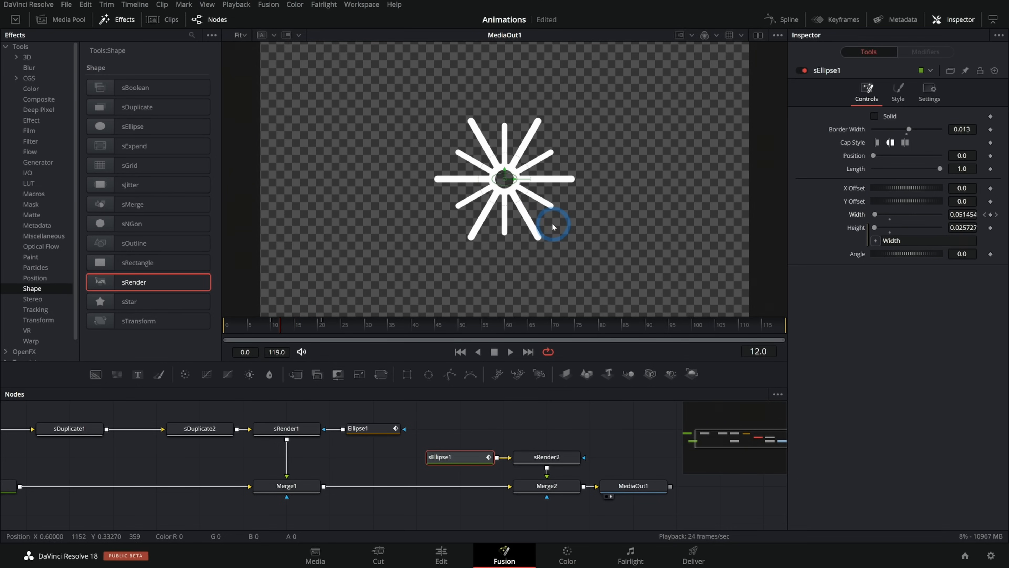
{"action": "key", "text": "Right"}
{"action": "key", "text": "Right"}
{"action": "key", "text": "Right"}
{"action": "key", "text": "Right"}
{"action": "key", "text": "Right"}
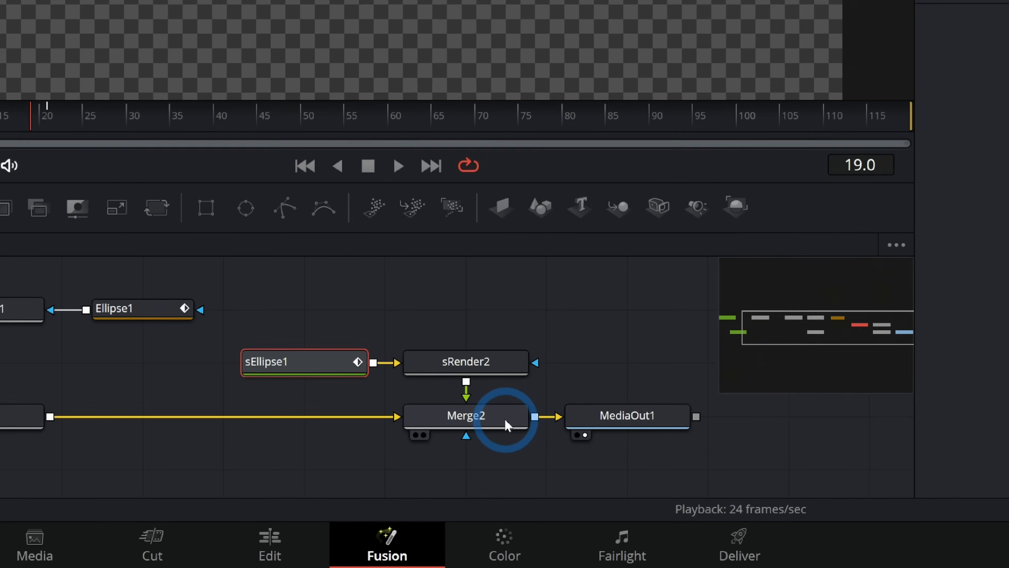
Keyframe Merge2's Blend at frame 21 with a value of 0.0 to fade the ring out
{"action": "left_click", "coordinate": [506, 413]}
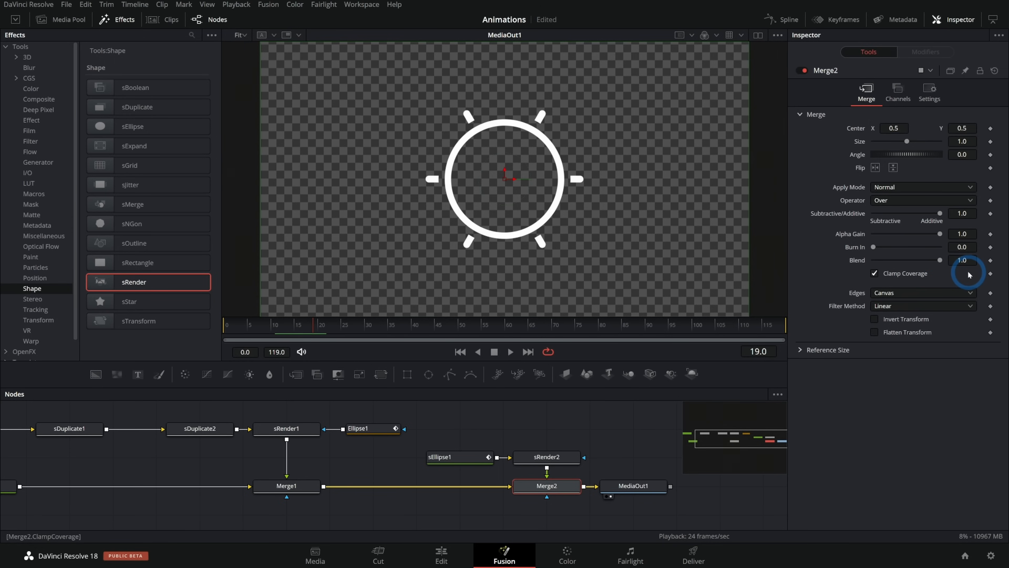
{"action": "key", "text": "Right"}
{"action": "key", "text": "Right"}
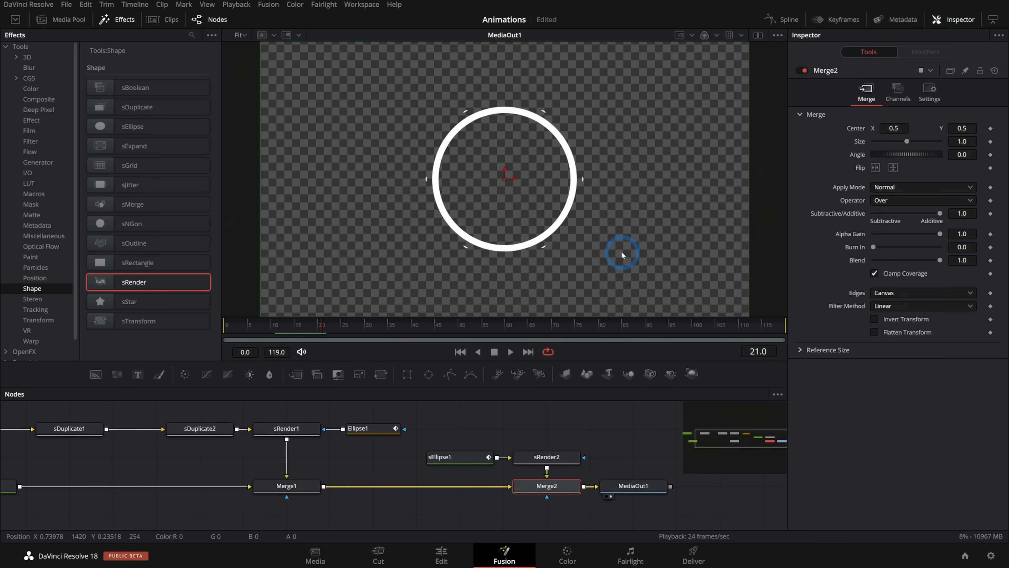
{"action": "left_click", "coordinate": [990, 260]}
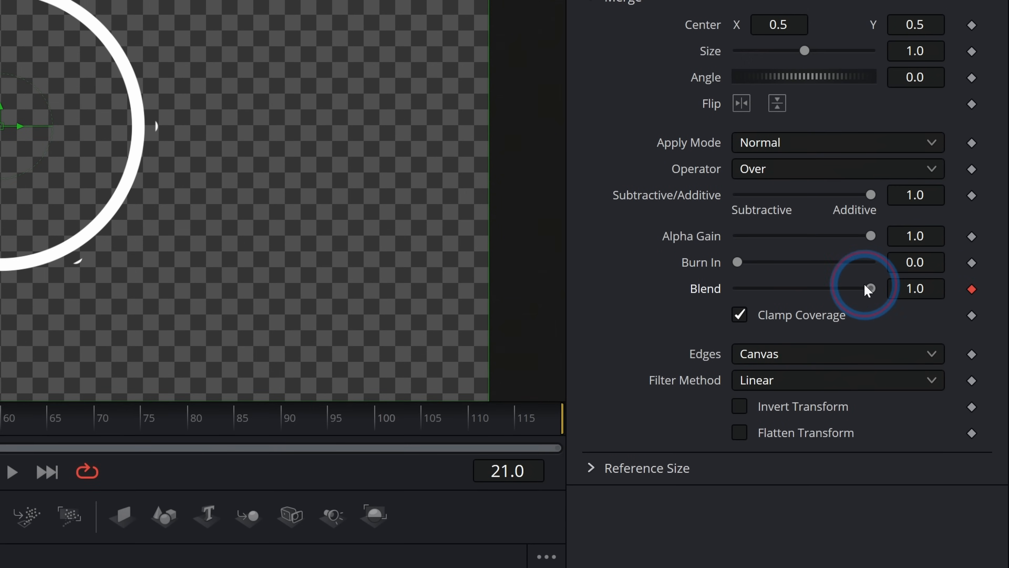
{"action": "left_click_drag", "start_coordinate": [870, 269], "coordinate": [556, 287]}
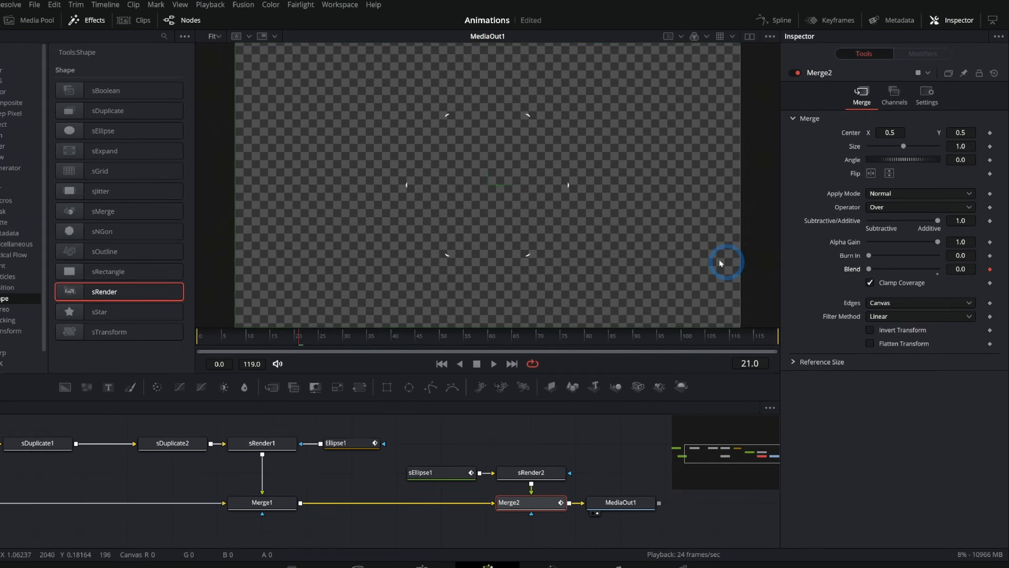
Set Merge2's Blend to 1.0 around frame 11, where the ring starts growing, as the opening fade keyframe
{"action": "key", "text": "Left"}
{"action": "key", "text": "Left"}
{"action": "key", "text": "Left"}
{"action": "key", "text": "Left"}
{"action": "key", "text": "Left"}
{"action": "key", "text": "Left"}
{"action": "key", "text": "Left"}
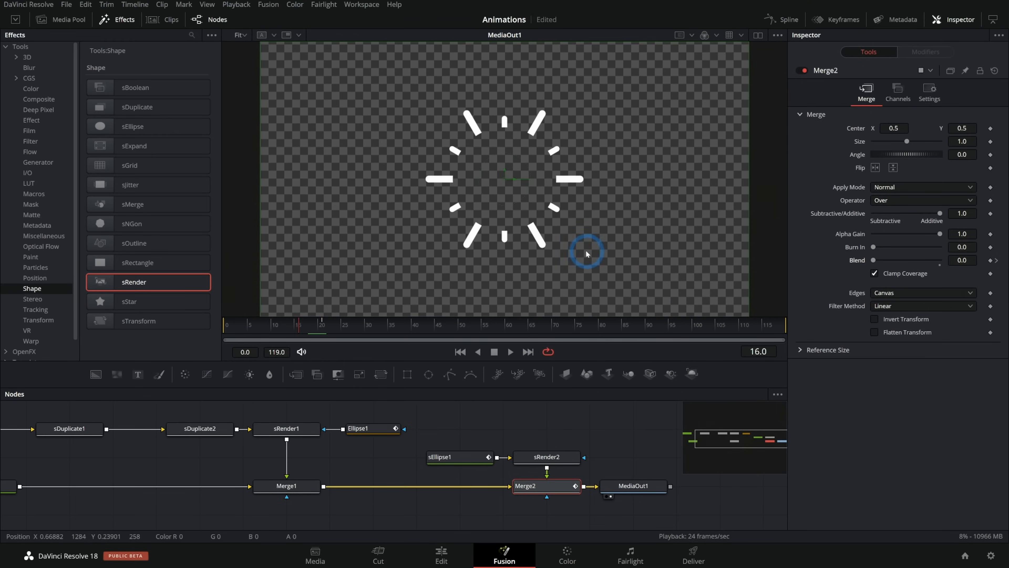
{"action": "key", "text": "Left"}
{"action": "key", "text": "Left"}
{"action": "key", "text": "Left"}
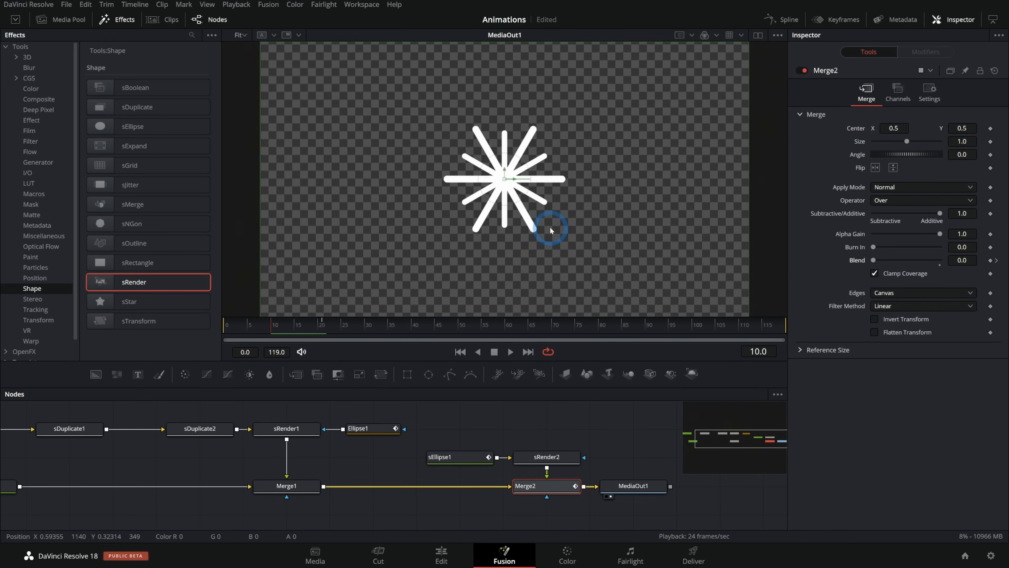
{"action": "left_click_drag", "start_coordinate": [873, 260], "coordinate": [921, 260]}
Examine the ring's fade frame by frame between its two Blend keyframes
{"action": "key", "text": "Right"}
{"action": "key", "text": "Right"}
{"action": "key", "text": "Right"}
{"action": "key", "text": "Right"}
{"action": "key", "text": "Right"}
{"action": "key", "text": "Right"}
{"action": "key", "text": "Right"}
{"action": "key", "text": "Right"}
{"action": "key", "text": "Right"}
{"action": "key", "text": "Left"}
{"action": "key", "text": "Left"}
{"action": "key", "text": "Left"}
{"action": "key", "text": "Left"}
{"action": "key", "text": "Left"}
{"action": "key", "text": "Left"}
{"action": "key", "text": "Left"}
{"action": "key", "text": "Left"}
{"action": "key", "text": "Left"}
{"action": "key", "text": "Right"}
{"action": "key", "text": "Right"}
{"action": "key", "text": "Right"}
{"action": "key", "text": "Right"}
{"action": "key", "text": "Right"}
{"action": "key", "text": "Right"}
{"action": "key", "text": "Right"}
{"action": "key", "text": "Right"}
{"action": "key", "text": "Right"}
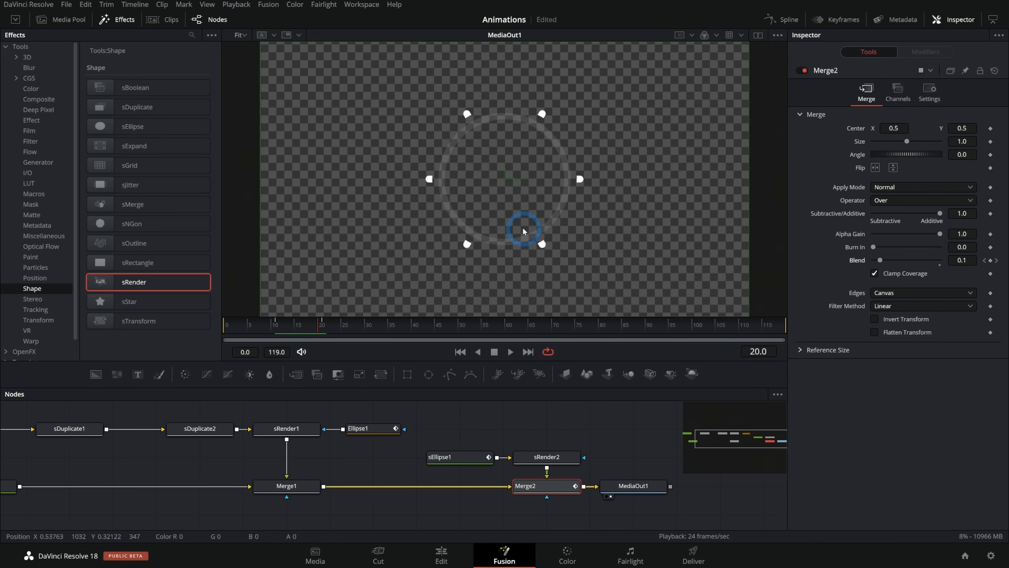
Play the click animation from the beginning to examine the timing of the ring and lines
{"action": "left_click_drag", "start_coordinate": [304, 324], "coordinate": [199, 347]}
{"action": "left_click", "coordinate": [507, 348]}
{"action": "left_click", "coordinate": [492, 355]}
{"action": "left_click", "coordinate": [493, 355]}
{"action": "left_click_drag", "start_coordinate": [264, 331], "coordinate": [212, 344]}
{"action": "left_click", "coordinate": [512, 355]}
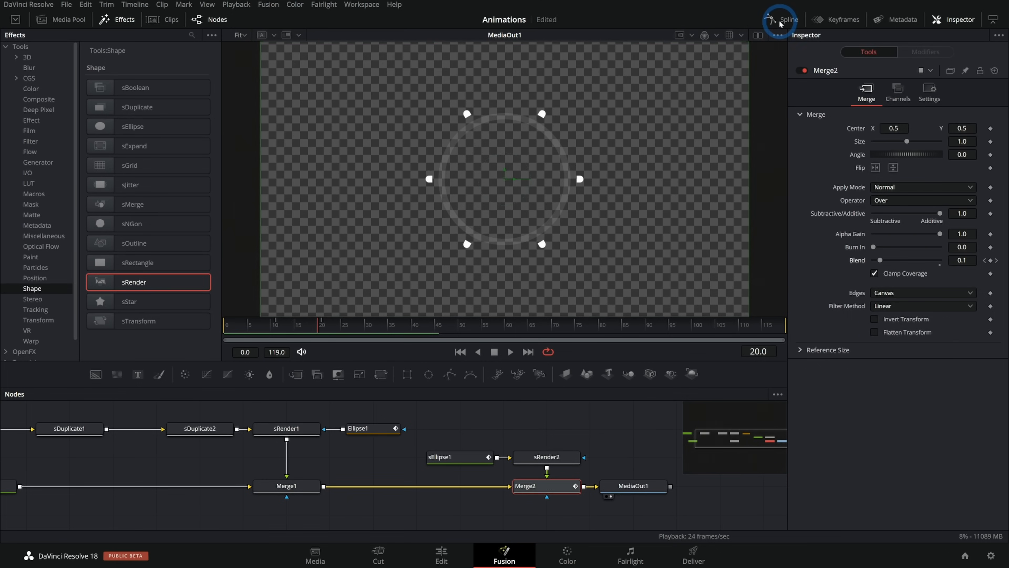
Ease sEllipse1's Width animation by flattening its keyframes in the Spline editor, and preview the motion
{"action": "left_click", "coordinate": [780, 23]}
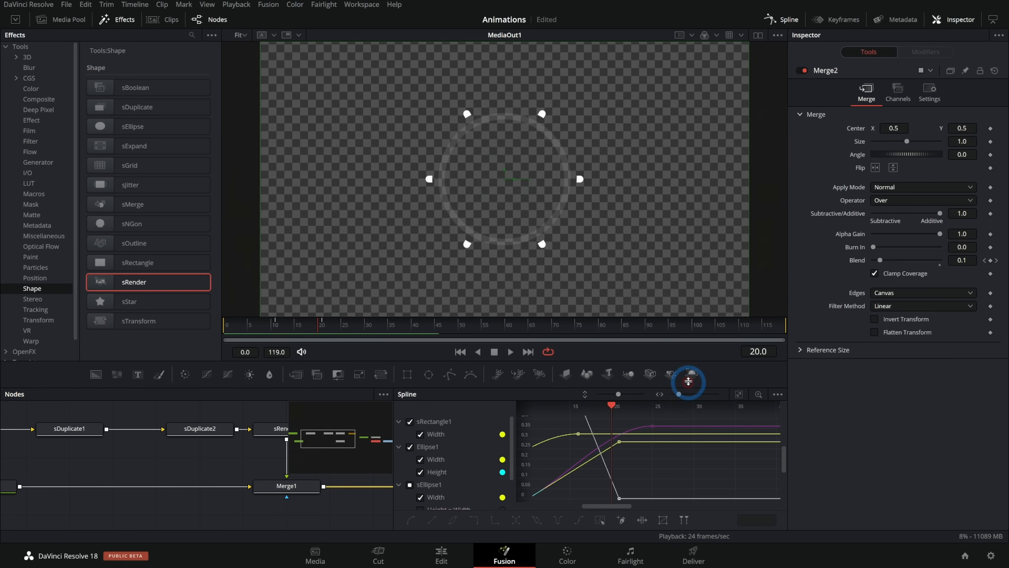
{"action": "left_click", "coordinate": [439, 460]}
{"action": "left_click_drag", "start_coordinate": [635, 456], "coordinate": [604, 435]}
{"action": "key", "text": "f"}
{"action": "key", "text": "space"}
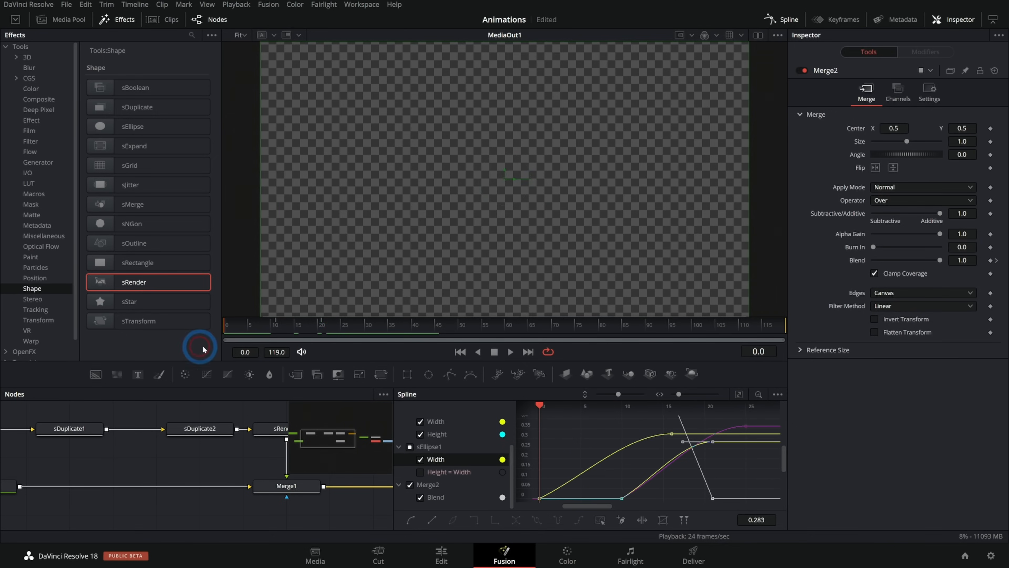
{"action": "left_click", "coordinate": [261, 326]}
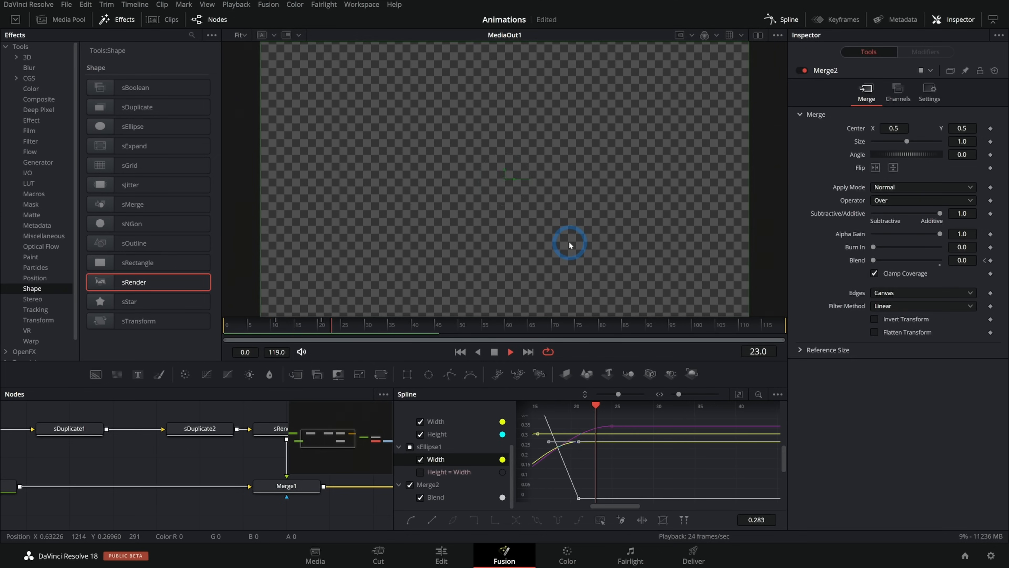
{"action": "left_click", "coordinate": [293, 326]}
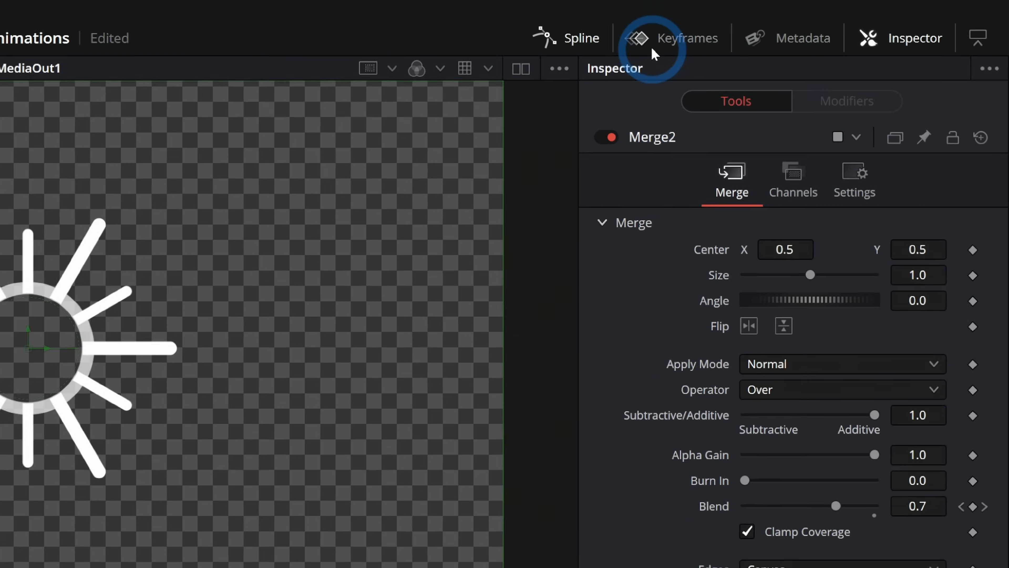
Replace the Spline editor with the Keyframes editor and select both Ellipse1 and sEllipse1 so their keyframes are listed
{"action": "left_click", "coordinate": [653, 52]}
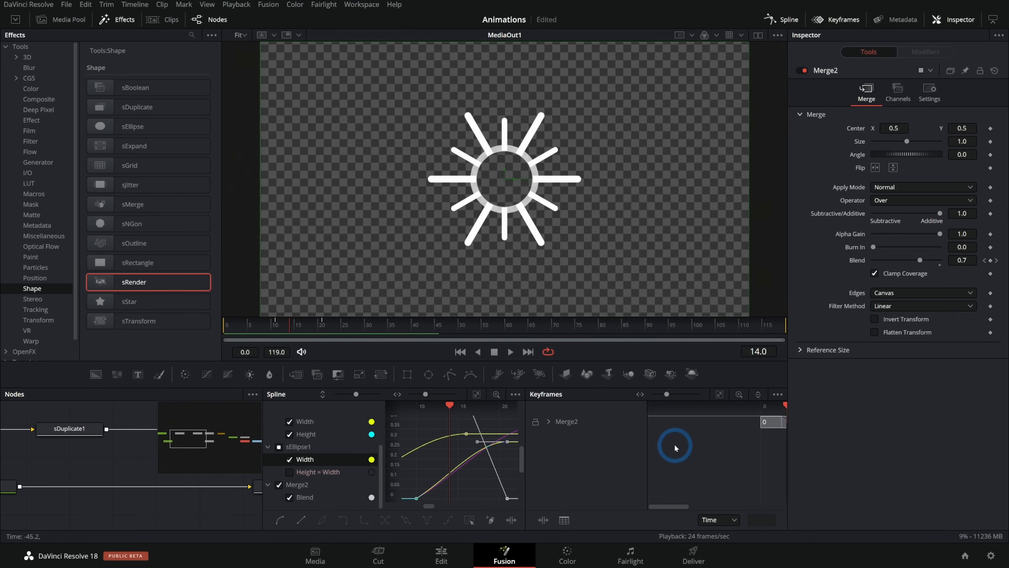
{"action": "left_click", "coordinate": [781, 19]}
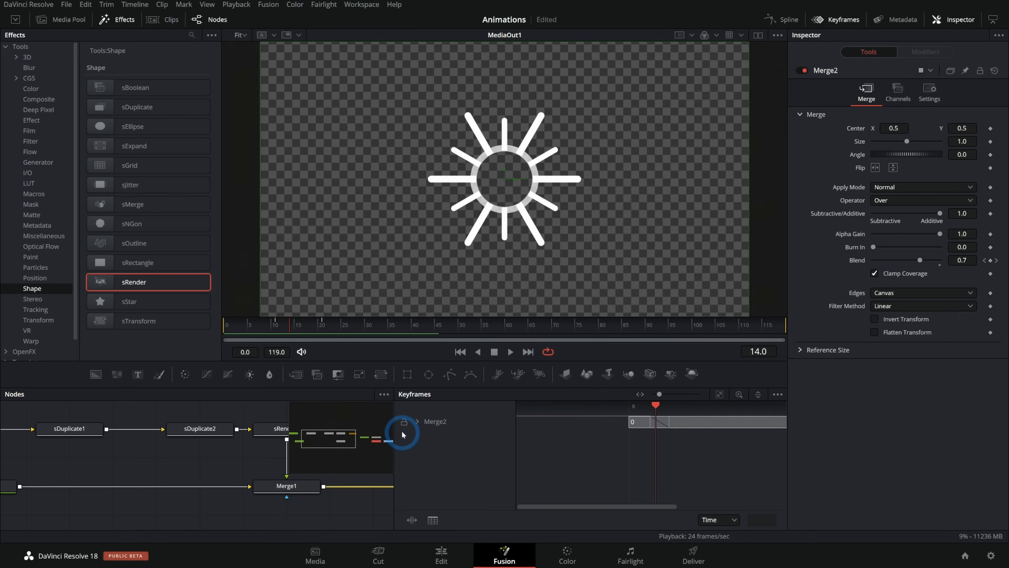
{"action": "left_click_drag", "start_coordinate": [393, 430], "coordinate": [522, 425]}
{"action": "left_click", "coordinate": [368, 431]}
{"action": "left_click_drag", "start_coordinate": [378, 466], "coordinate": [195, 484]}
{"action": "left_click", "coordinate": [279, 473], "text": "ctrl"}
{"action": "left_click_drag", "start_coordinate": [313, 437], "coordinate": [246, 445]}
Expand the keyframe tracks of Ellipse1 and sEllipse1 and delay the sEllipse1 Width keyframes so they start at frame 12
{"action": "left_click_drag", "start_coordinate": [522, 411], "coordinate": [277, 427]}
{"action": "left_click", "coordinate": [300, 435]}
{"action": "left_click", "coordinate": [299, 421]}
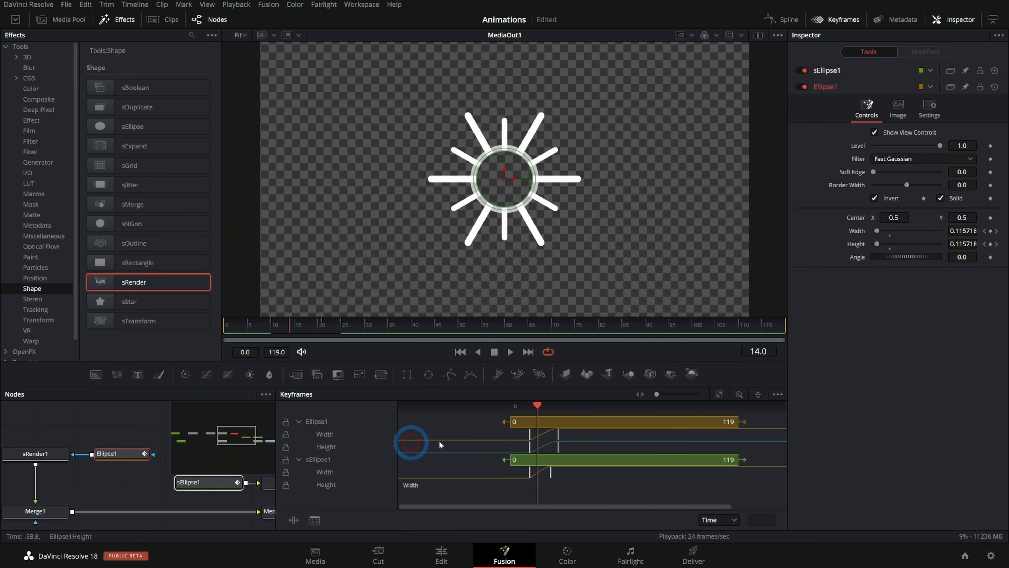
{"action": "left_click_drag", "start_coordinate": [530, 474], "coordinate": [536, 473]}
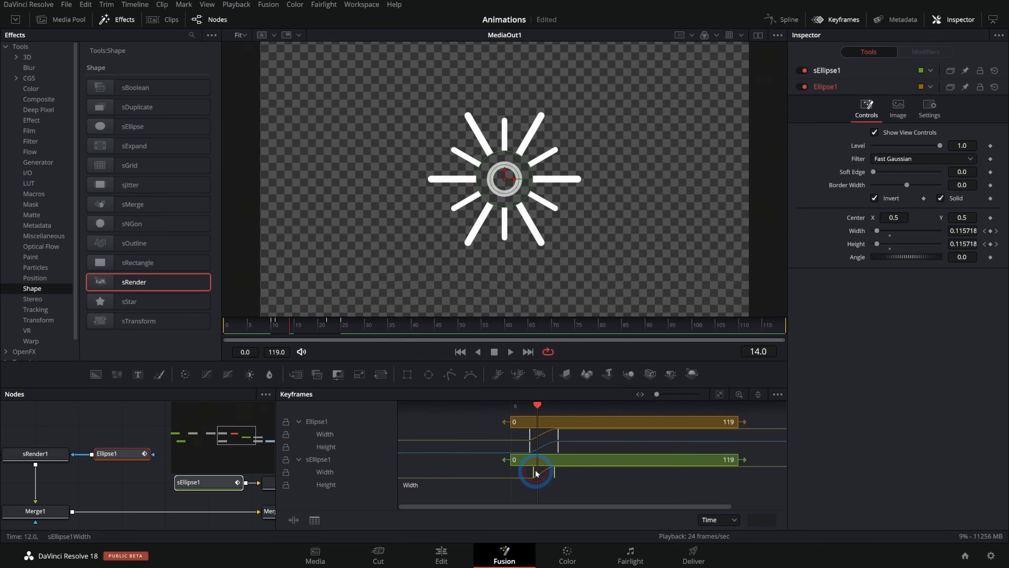
Replay the animation from the start several times to examine the delayed ring
{"action": "left_click_drag", "start_coordinate": [536, 406], "coordinate": [526, 404]}
{"action": "key", "text": "space"}
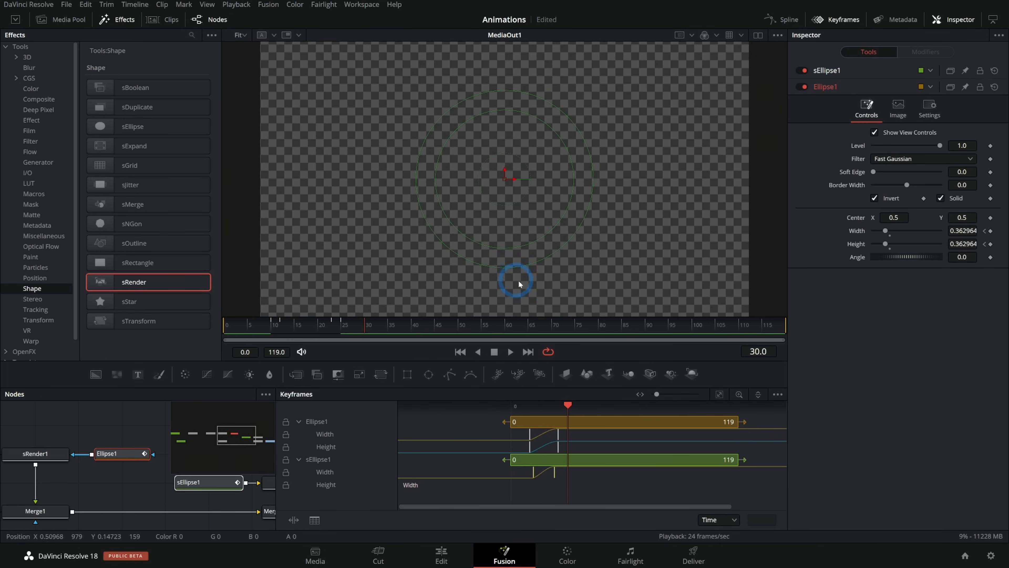
{"action": "left_click_drag", "start_coordinate": [365, 325], "coordinate": [247, 347]}
{"action": "key", "text": "space"}
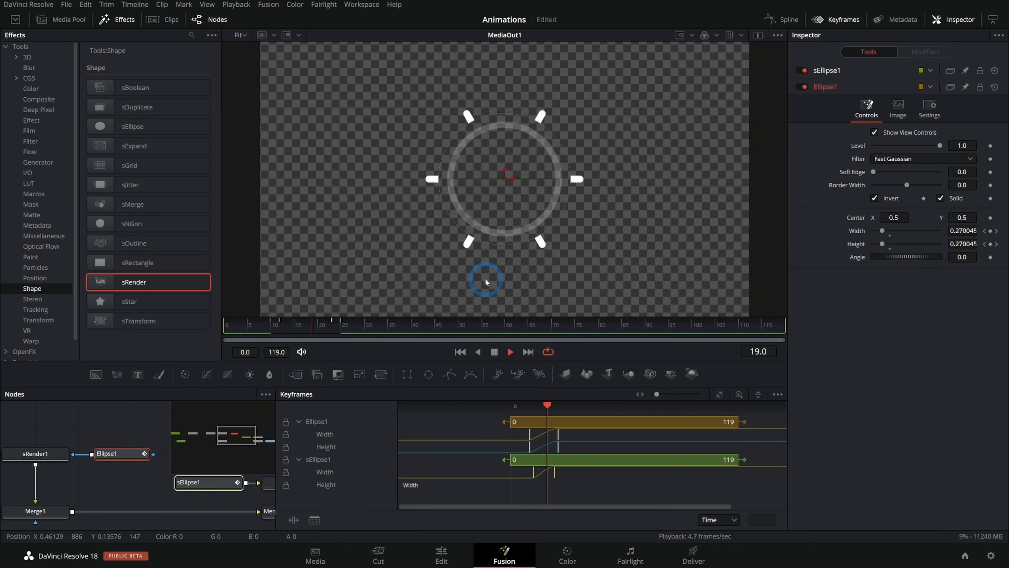
{"action": "key", "text": "space"}
{"action": "left_click_drag", "start_coordinate": [347, 334], "coordinate": [156, 348]}
{"action": "key", "text": "space"}
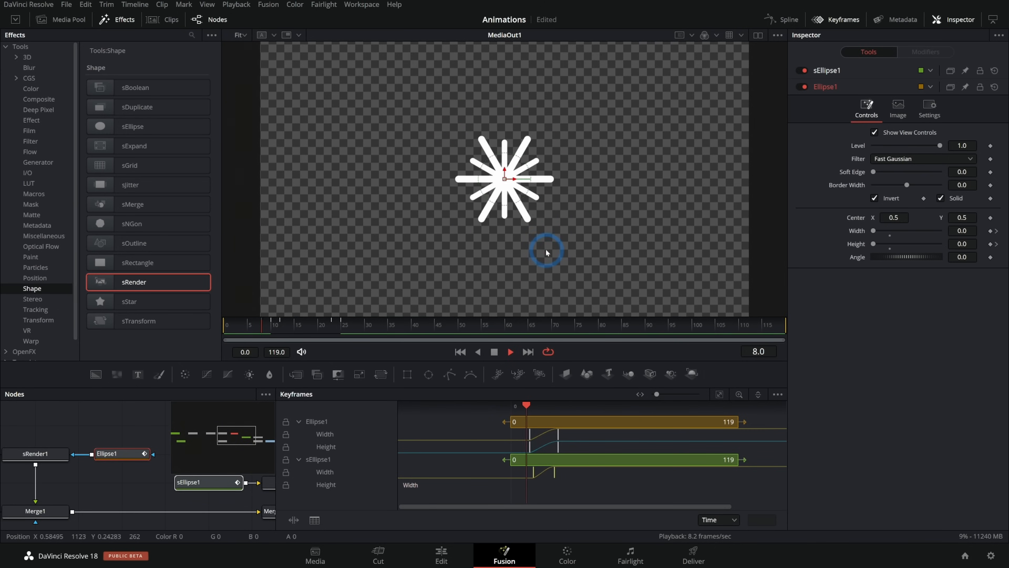
{"action": "key", "text": "space"}
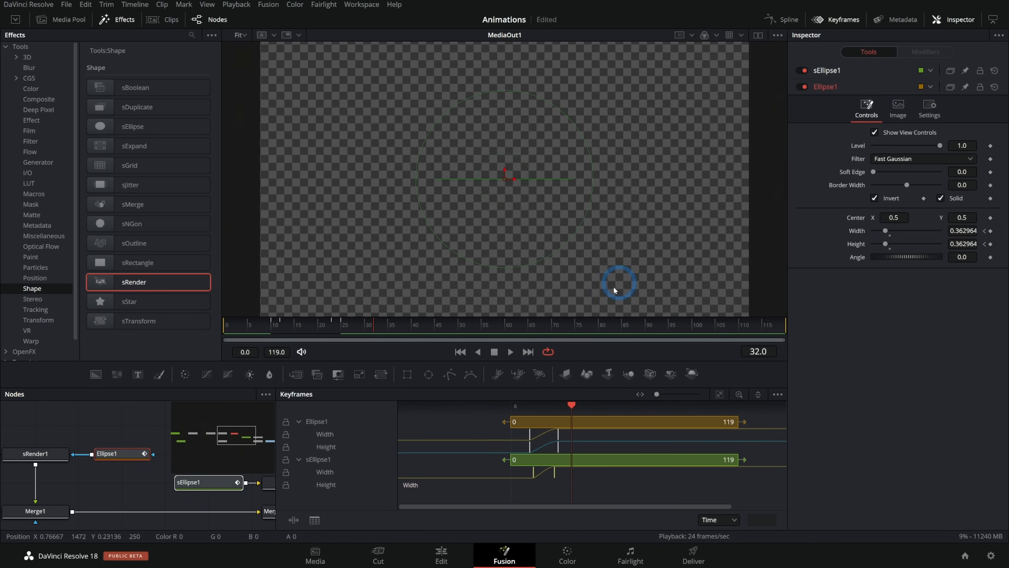
Close the Keyframes editor and play the full animation once more
{"action": "left_click", "coordinate": [843, 21]}
{"action": "left_click", "coordinate": [505, 352]}
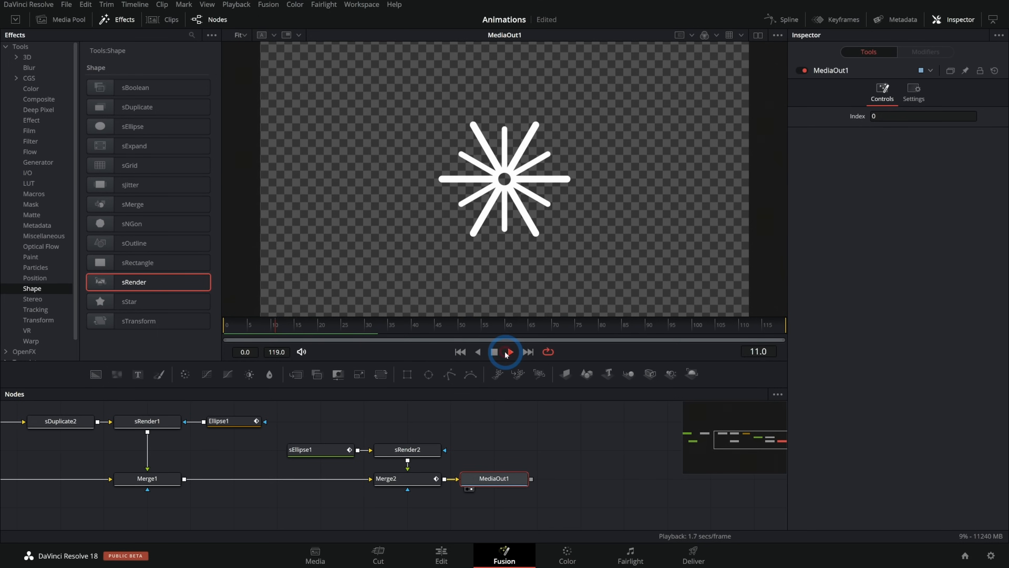
{"action": "left_click", "coordinate": [504, 351]}
{"action": "left_click_drag", "start_coordinate": [359, 330], "coordinate": [305, 336]}
Insert a Transform node between Merge2 and MediaOut1, spacing MediaOut1 out to make room
{"action": "left_click_drag", "start_coordinate": [510, 482], "coordinate": [603, 478]}
{"action": "left_click", "coordinate": [431, 479]}
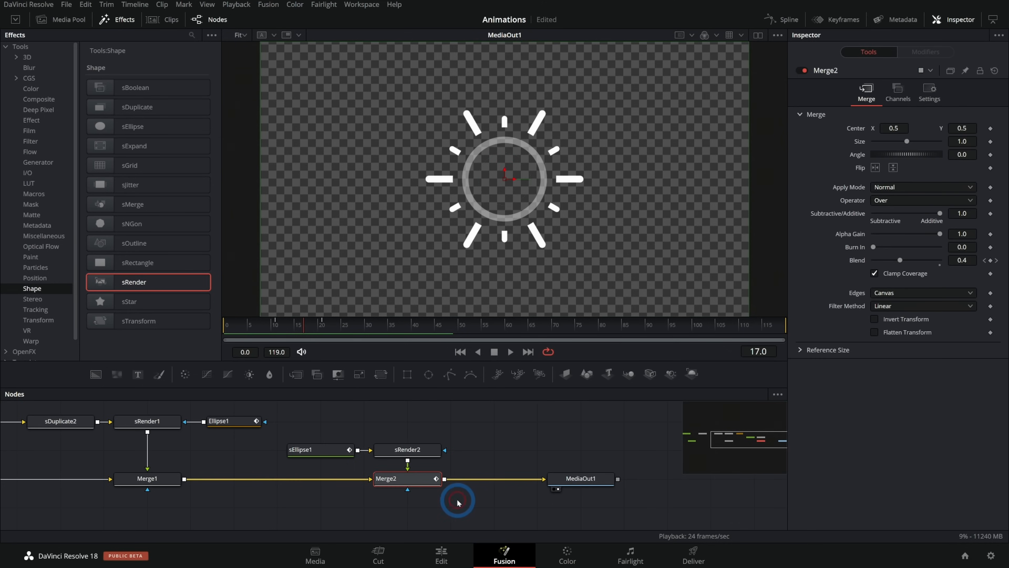
{"action": "left_click_drag", "start_coordinate": [376, 381], "coordinate": [512, 480]}
{"action": "left_click_drag", "start_coordinate": [582, 480], "coordinate": [624, 479]}
{"action": "left_click_drag", "start_coordinate": [508, 481], "coordinate": [537, 479]}
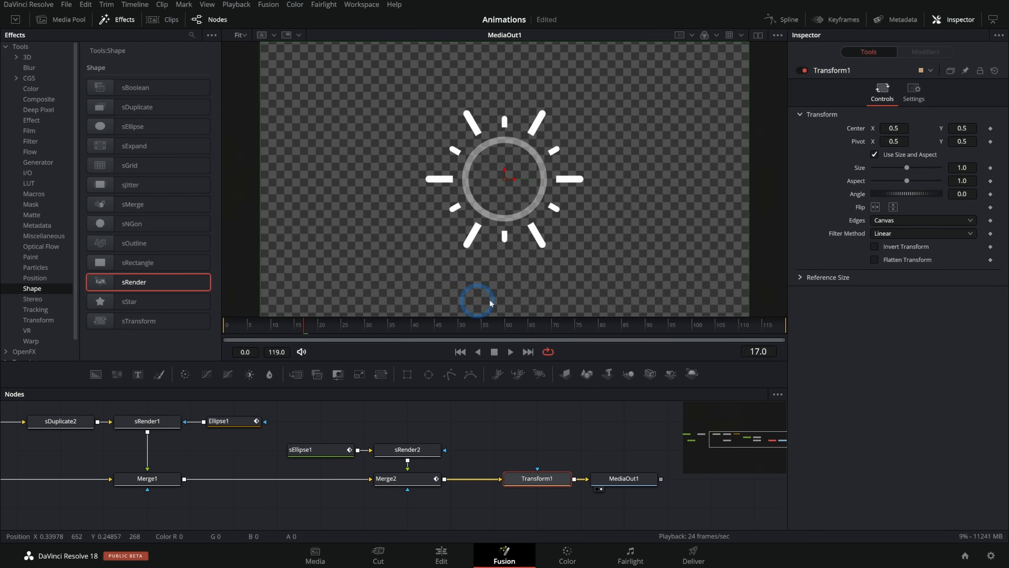
{"action": "left_click", "coordinate": [553, 476]}
Drive Transform1's Angle with the expression "time" so the whole animation rotates
{"action": "left_click", "coordinate": [287, 325]}
{"action": "mouse_move", "coordinate": [287, 325]}
{"action": "left_mouse_down"}
{"action": "mouse_move", "coordinate": [275, 324]}
{"action": "mouse_move", "coordinate": [296, 325]}
{"action": "left_mouse_up"}
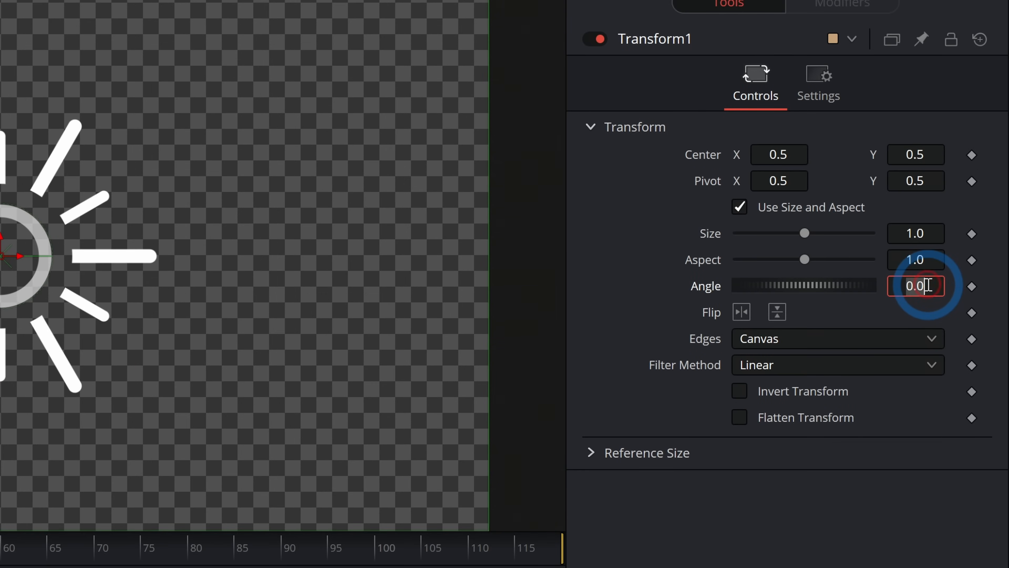
{"action": "left_click", "coordinate": [926, 286]}
{"action": "type", "text": "=time"}
{"action": "key", "text": "Return"}
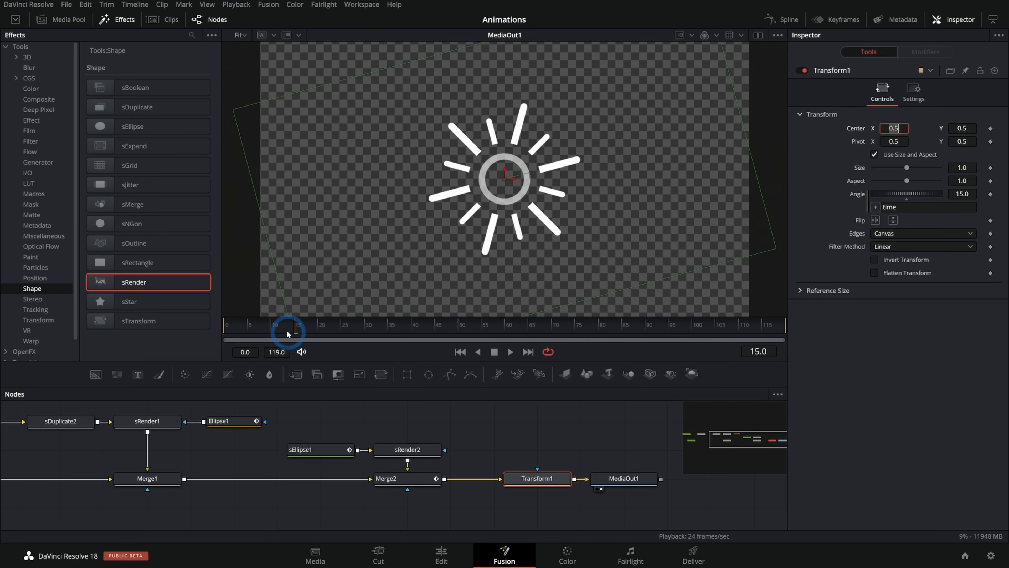
Play the animation from the start to examine its time-driven rotation
{"action": "left_click_drag", "start_coordinate": [288, 334], "coordinate": [172, 339]}
{"action": "left_click", "coordinate": [511, 352]}
{"action": "left_click", "coordinate": [400, 340]}
{"action": "left_click_drag", "start_coordinate": [384, 345], "coordinate": [218, 330]}
{"action": "left_click", "coordinate": [511, 352]}
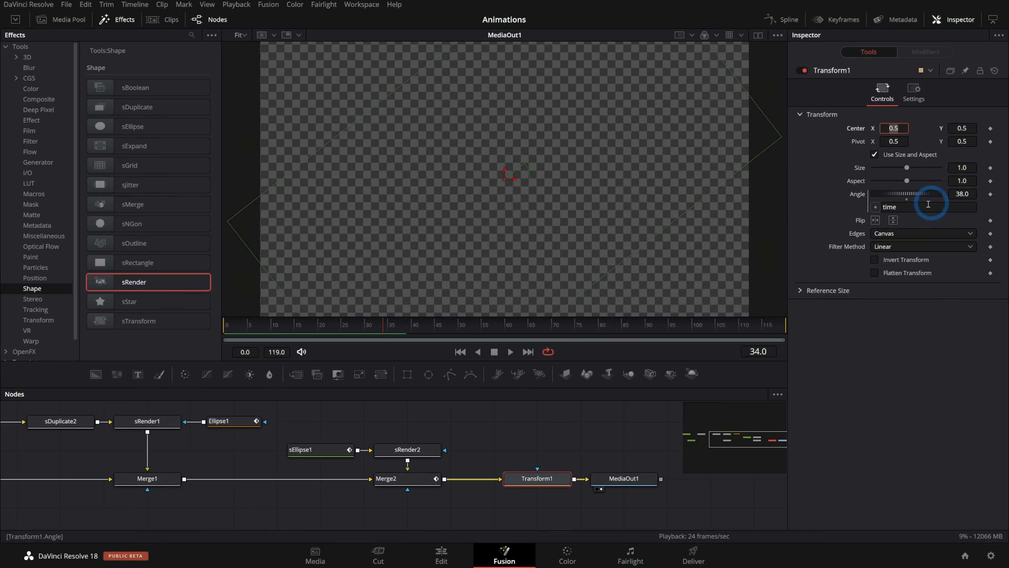
Select MediaOut1 and replay the animation several times to examine the lines and ring without the transform outline
{"action": "left_click", "coordinate": [511, 352]}
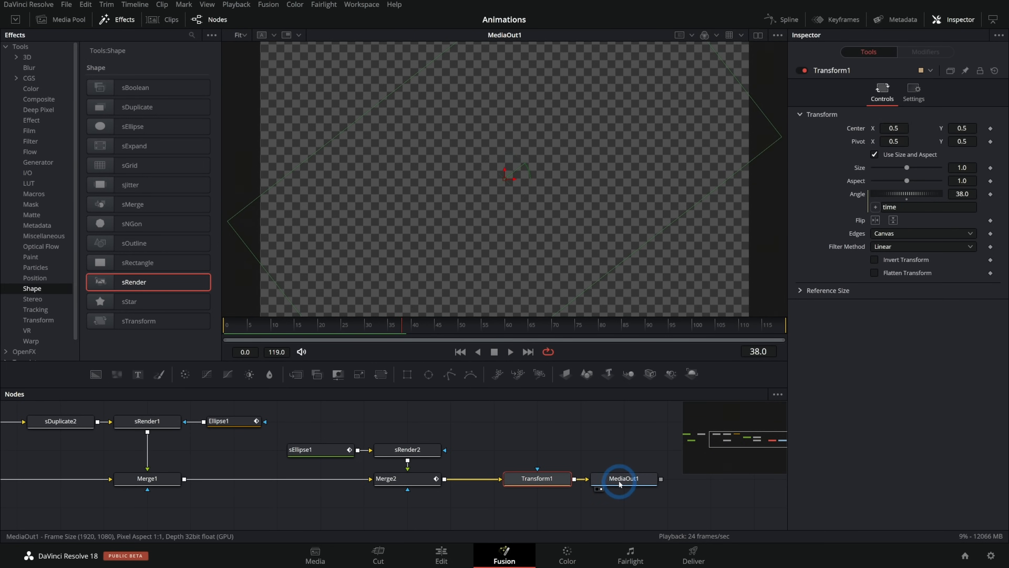
{"action": "left_click", "coordinate": [620, 481]}
{"action": "left_click", "coordinate": [459, 353]}
{"action": "left_click", "coordinate": [509, 352]}
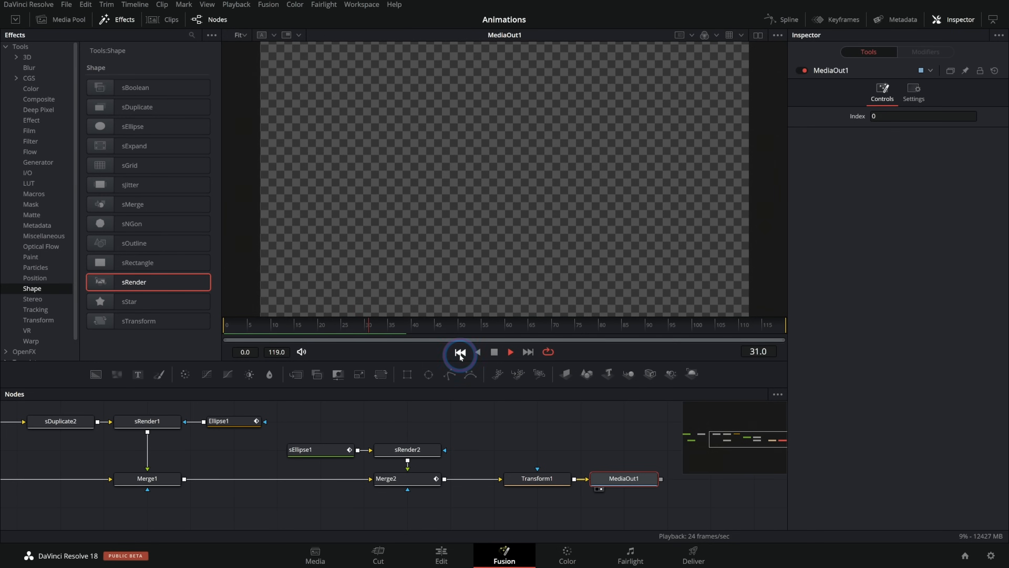
{"action": "left_click", "coordinate": [459, 353]}
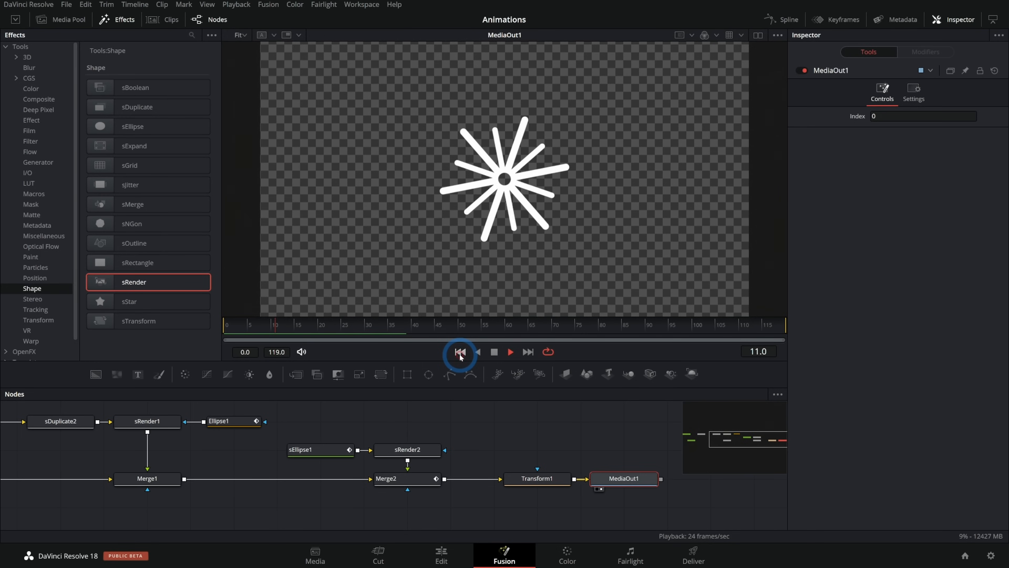
{"action": "left_click", "coordinate": [460, 352]}
{"action": "left_click", "coordinate": [460, 353]}
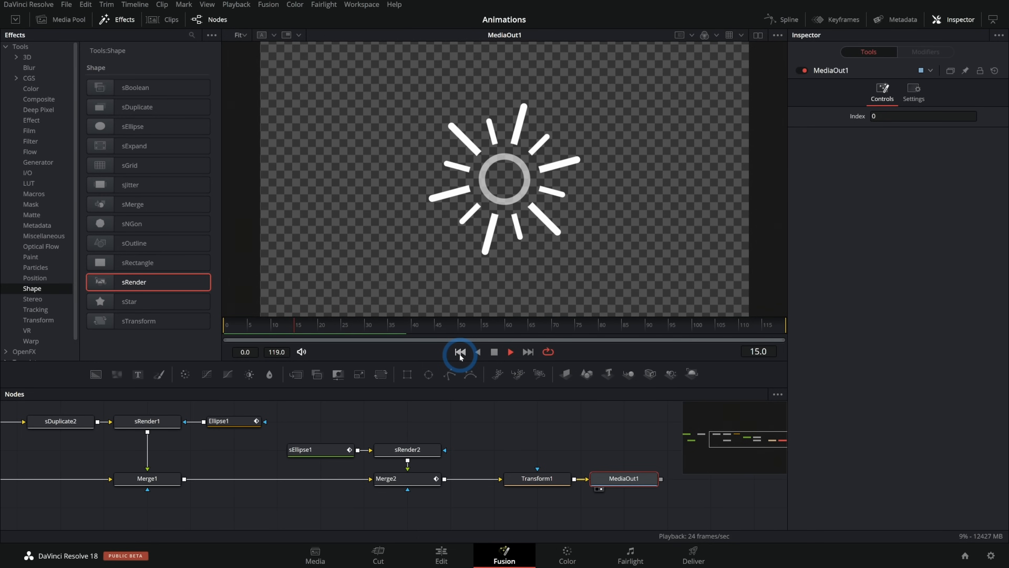
At frame 15, thin the radiating lines by setting sRectangle1's Height to 0.007
{"action": "left_click", "coordinate": [281, 333]}
{"action": "left_click_drag", "start_coordinate": [280, 333], "coordinate": [295, 332]}
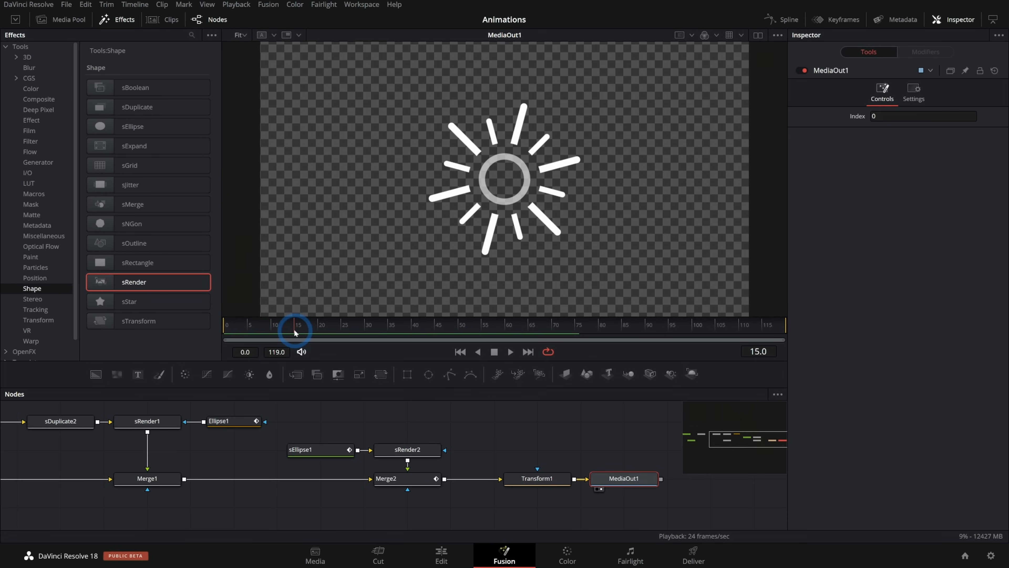
{"action": "left_click_drag", "start_coordinate": [359, 412], "coordinate": [586, 424]}
{"action": "left_click_drag", "start_coordinate": [198, 414], "coordinate": [374, 420]}
{"action": "left_click", "coordinate": [194, 440]}
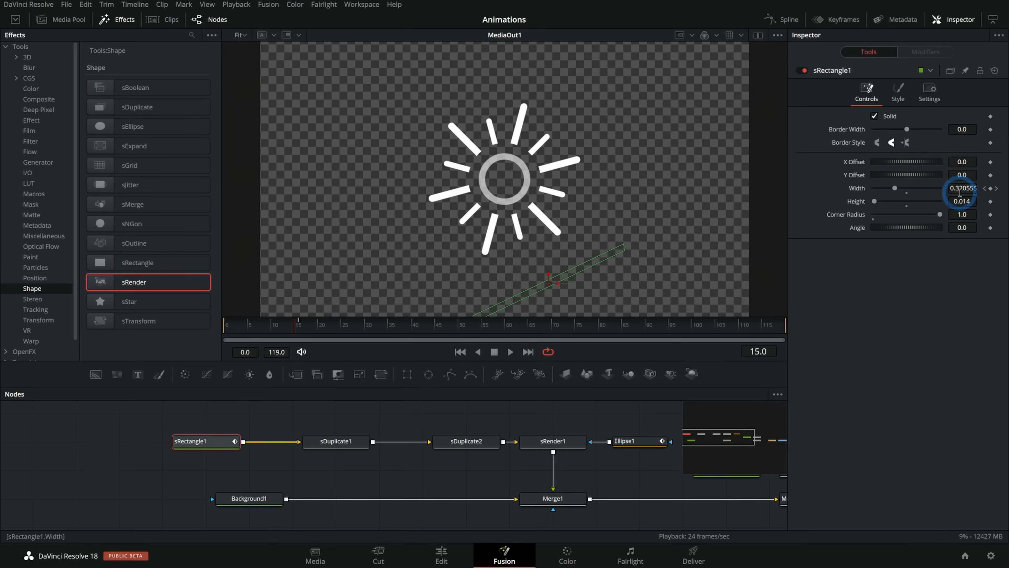
{"action": "left_click", "coordinate": [968, 201]}
{"action": "type", "text": "0.007"}
{"action": "key", "text": "Return"}
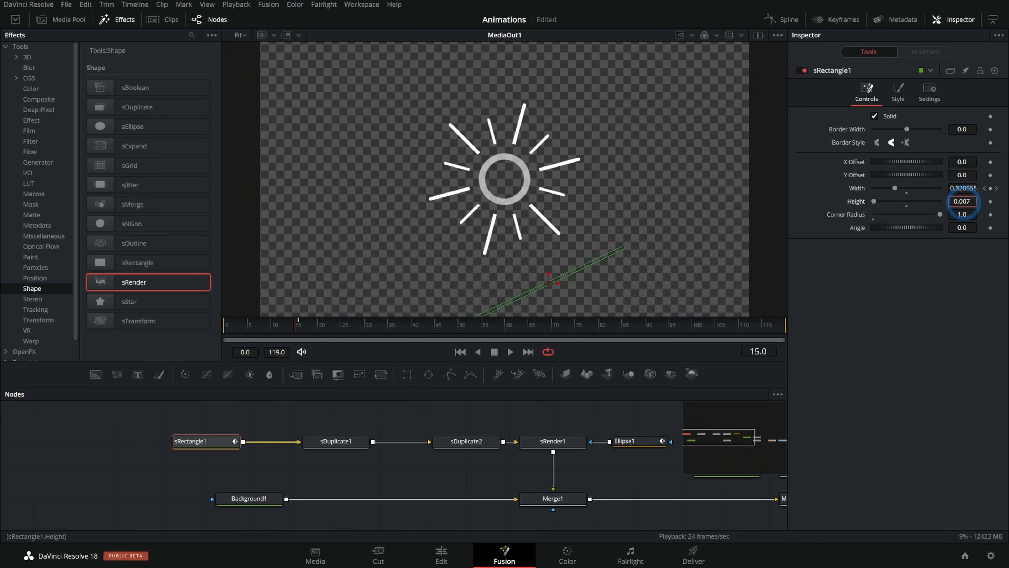
Thin the ring by reducing sEllipse1's Border Width to 0.0074
{"action": "left_click_drag", "start_coordinate": [627, 406], "coordinate": [296, 400]}
{"action": "left_click", "coordinate": [391, 466]}
{"action": "left_click", "coordinate": [821, 205]}
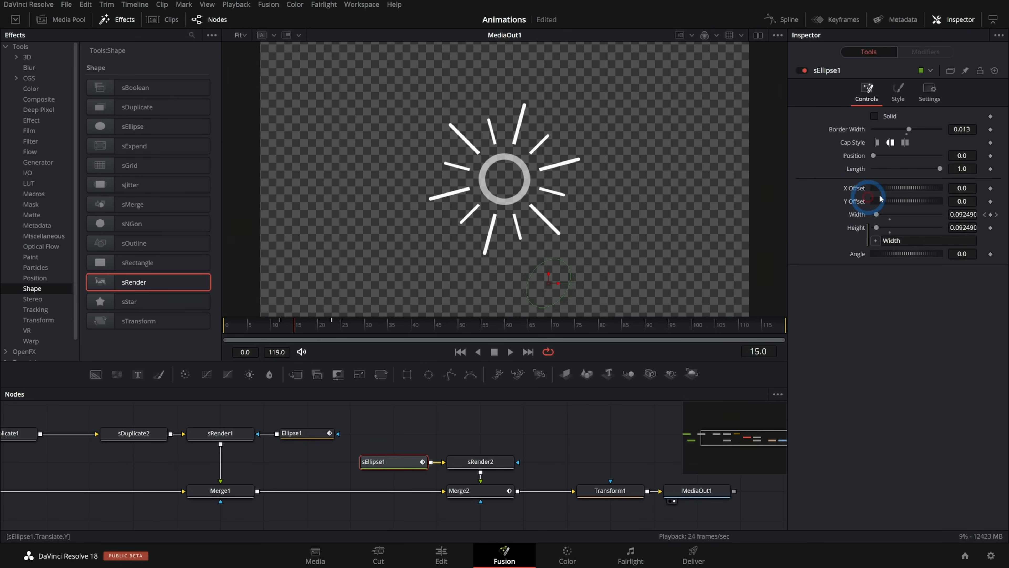
{"action": "left_click_drag", "start_coordinate": [966, 129], "coordinate": [939, 132]}
Play the animation from frame 0 to examine the thinner lines and ring
{"action": "left_click_drag", "start_coordinate": [299, 327], "coordinate": [142, 329]}
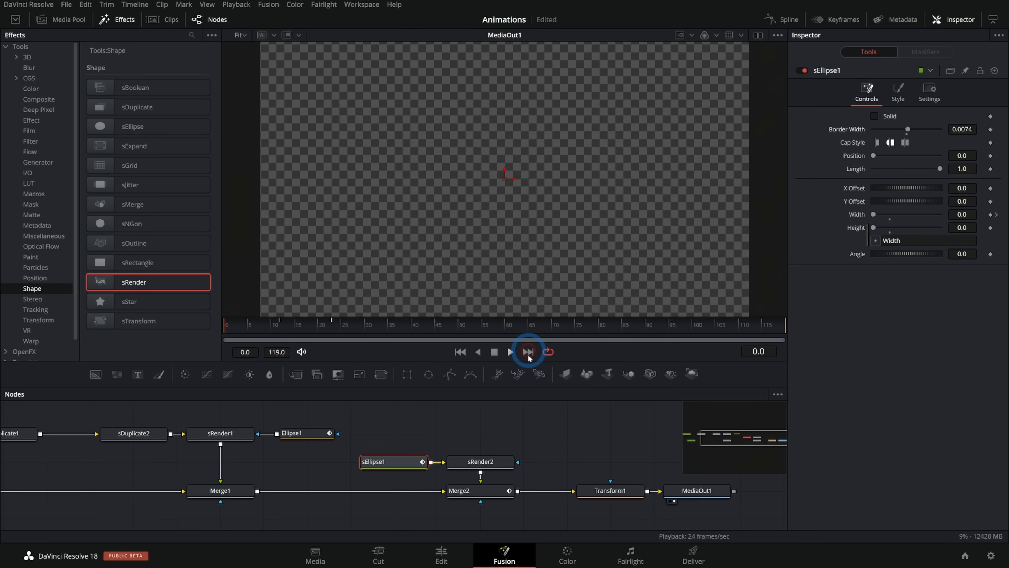
{"action": "left_click", "coordinate": [512, 353]}
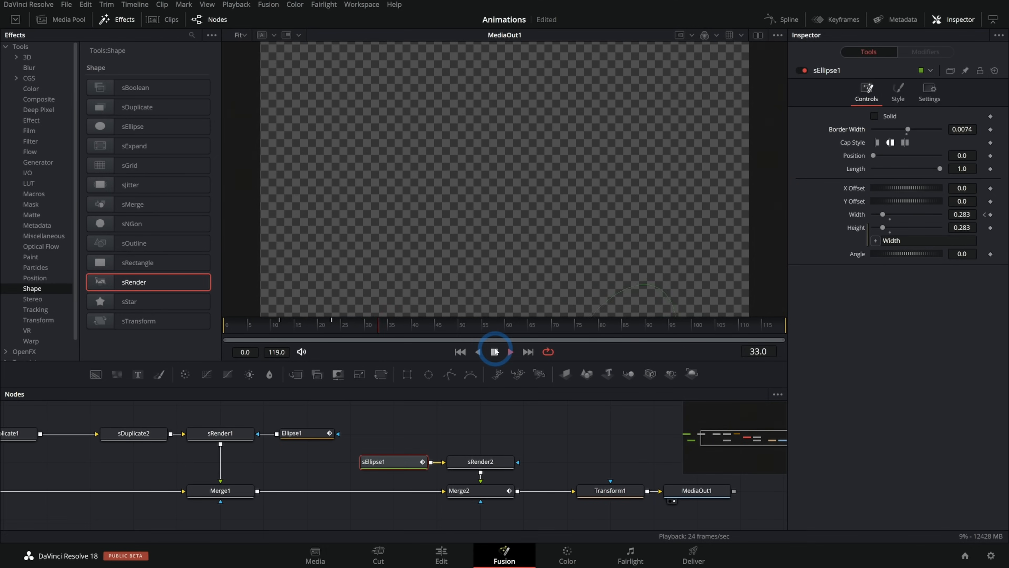
{"action": "left_click_drag", "start_coordinate": [279, 325], "coordinate": [213, 328]}
{"action": "left_click", "coordinate": [513, 352]}
{"action": "left_click", "coordinate": [494, 352]}
{"action": "left_click", "coordinate": [581, 278]}
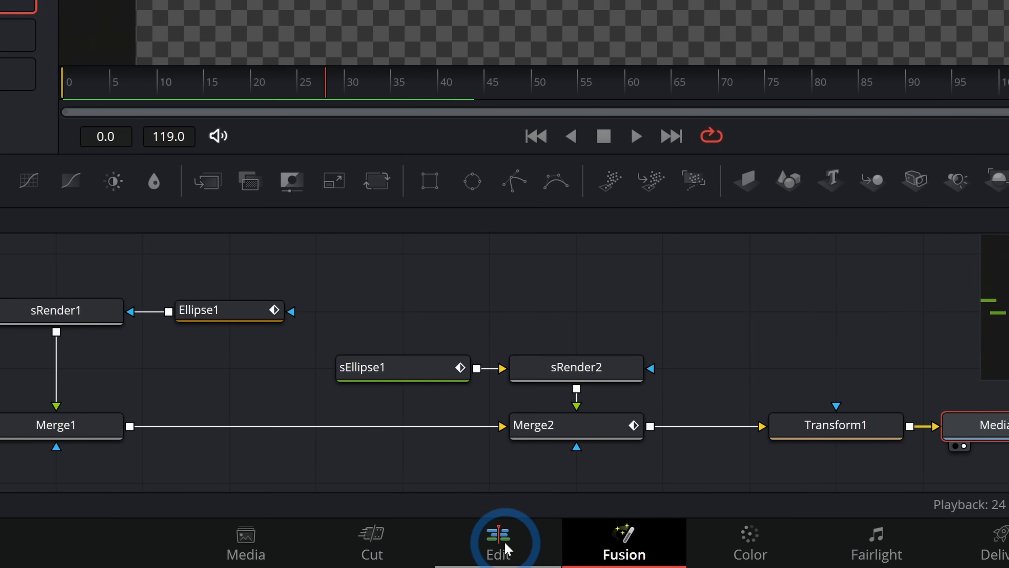
Return to the Edit page and place Click_Animation on V4 above Cursor, starting at the clips' marker
{"action": "left_click", "coordinate": [448, 550]}
{"action": "left_click_drag", "start_coordinate": [174, 63], "coordinate": [452, 419]}
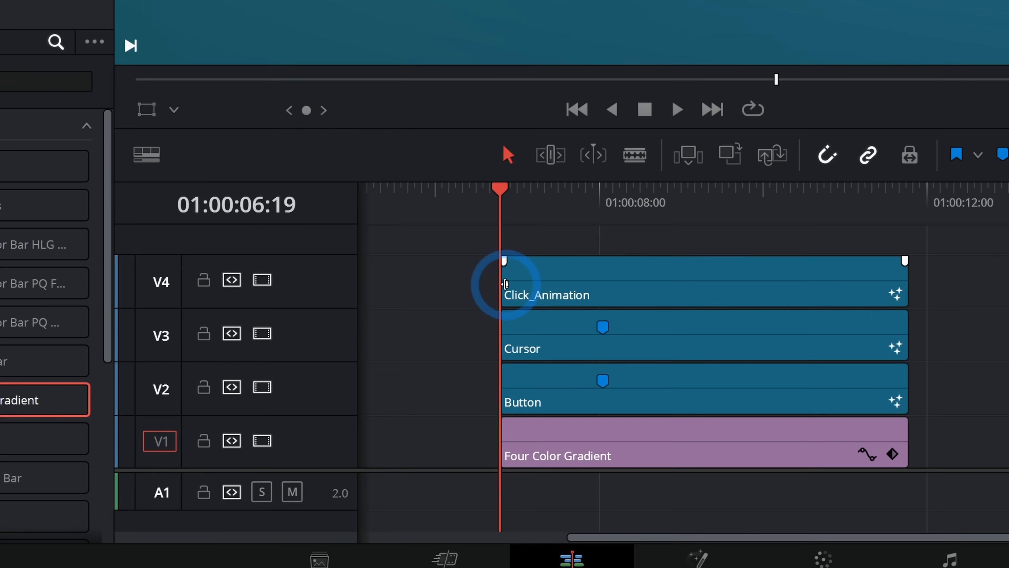
{"action": "left_click_drag", "start_coordinate": [515, 292], "coordinate": [570, 294]}
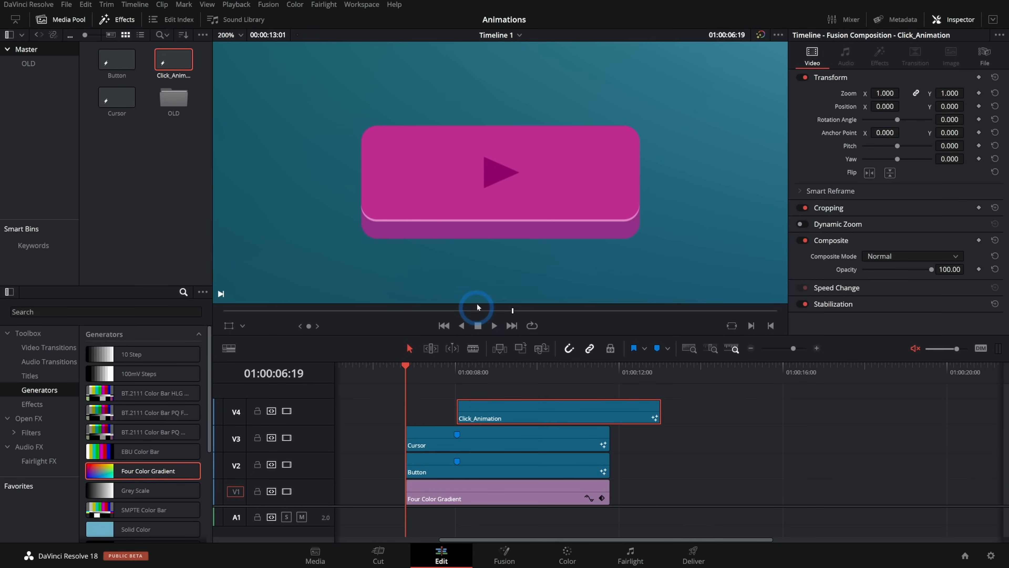
Play the timeline through the button press and park at 01:00:08:09 to examine the click effect
{"action": "key", "text": "space"}
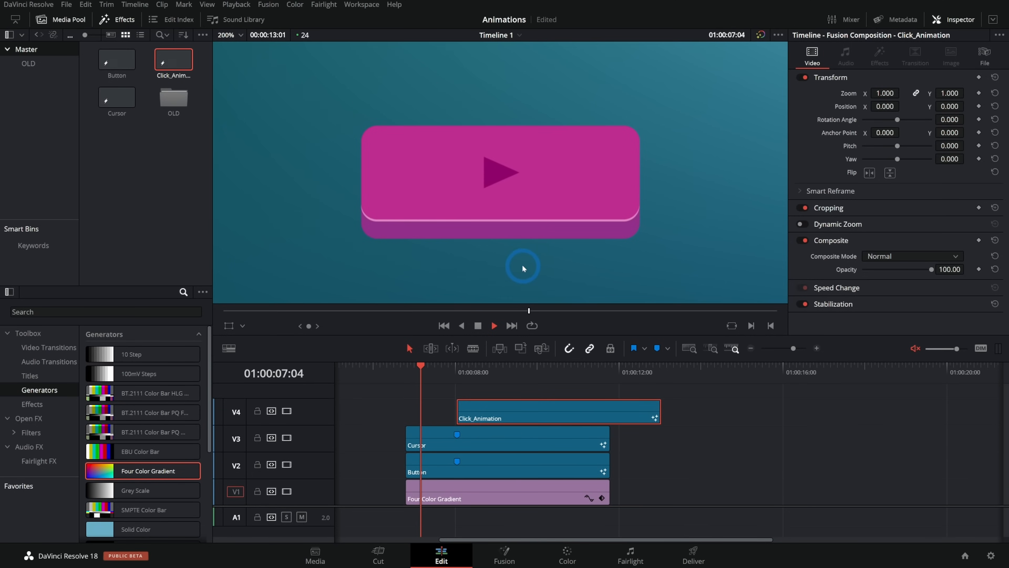
{"action": "left_click", "coordinate": [464, 373]}
{"action": "key", "text": "space"}
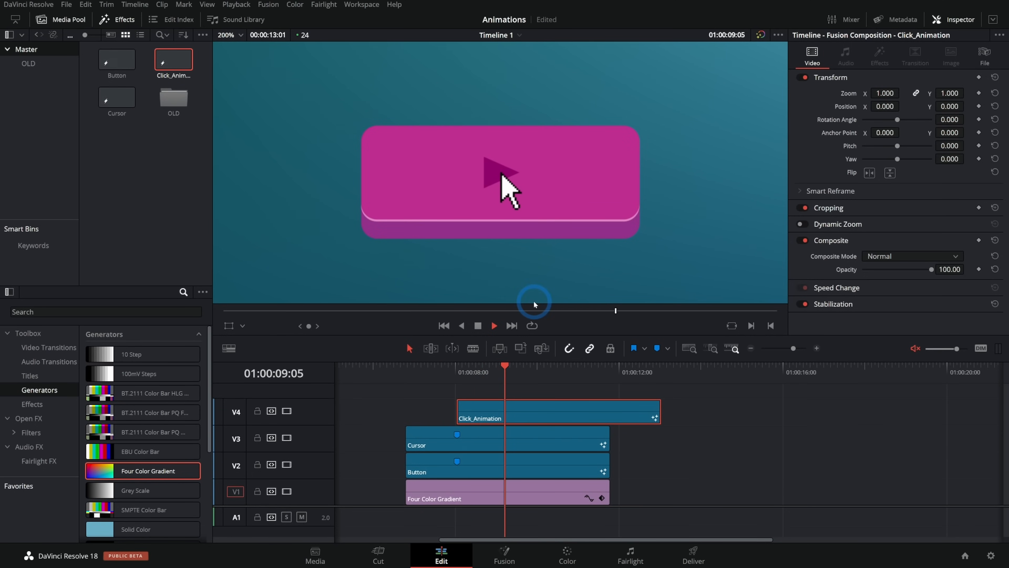
{"action": "left_click", "coordinate": [471, 373]}
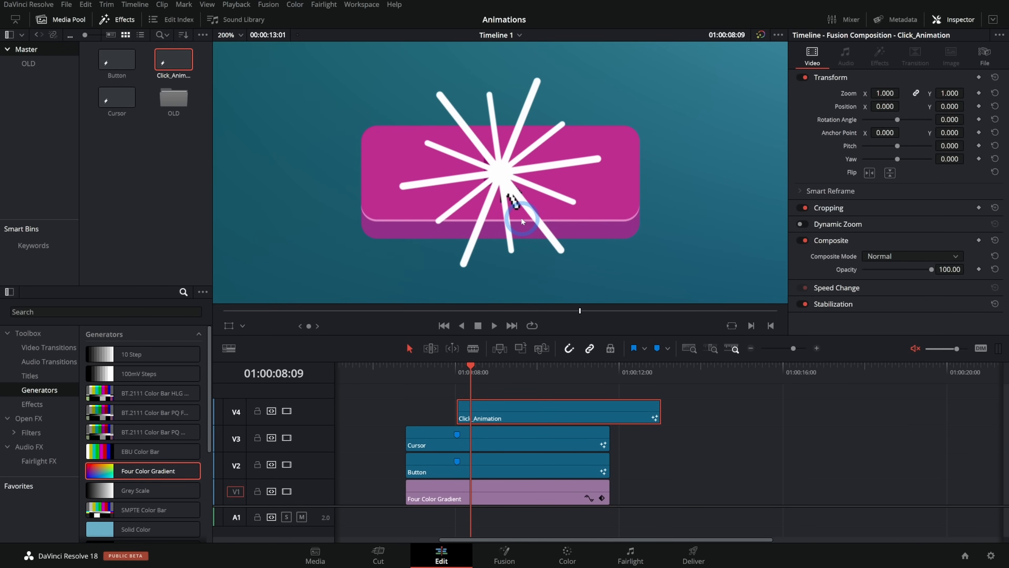
Restack the clips so Cursor sits on V4 above Click_Animation on V3
{"action": "left_click_drag", "start_coordinate": [497, 506], "coordinate": [496, 521]}
{"action": "left_click_drag", "start_coordinate": [515, 455], "coordinate": [513, 398]}
{"action": "left_click_drag", "start_coordinate": [694, 438], "coordinate": [498, 393]}
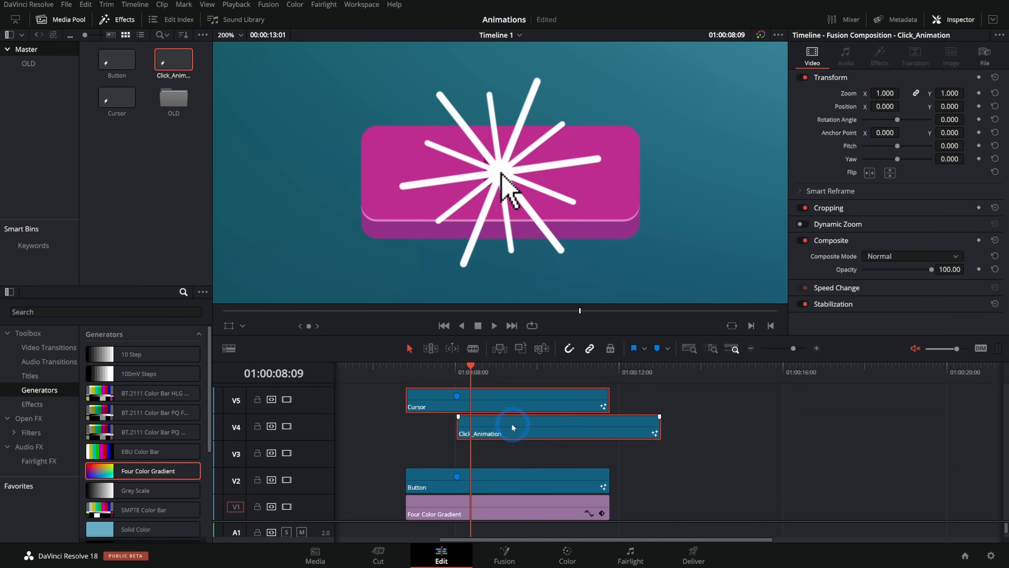
{"action": "left_click_drag", "start_coordinate": [513, 427], "coordinate": [507, 445]}
{"action": "left_click", "coordinate": [665, 414]}
At 01:00:08:14, scale the Click_Animation clip down in the viewer to a zoom of 0.375
{"action": "left_click_drag", "start_coordinate": [455, 376], "coordinate": [480, 378]}
{"action": "left_click", "coordinate": [522, 459]}
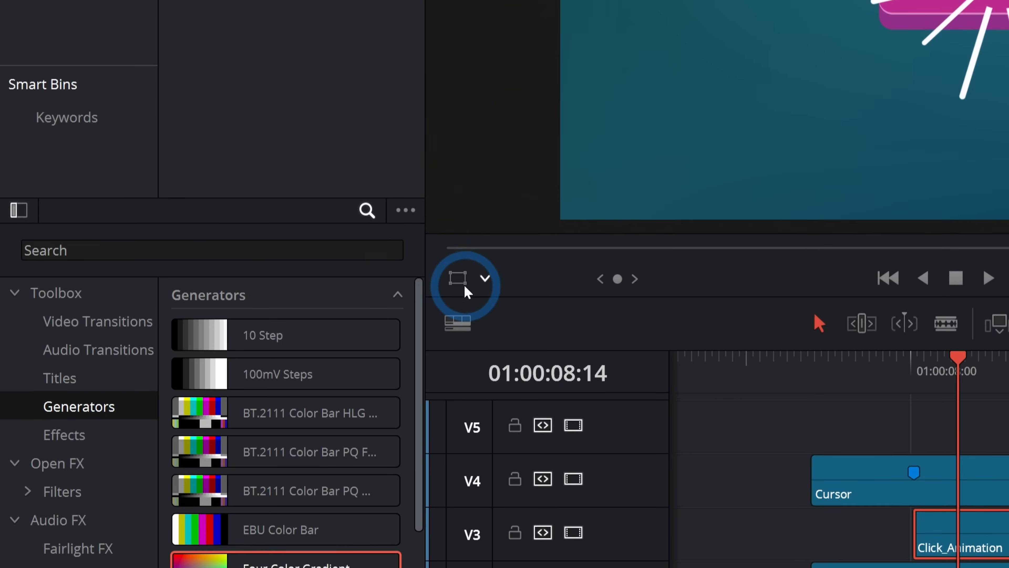
{"action": "left_click", "coordinate": [228, 326]}
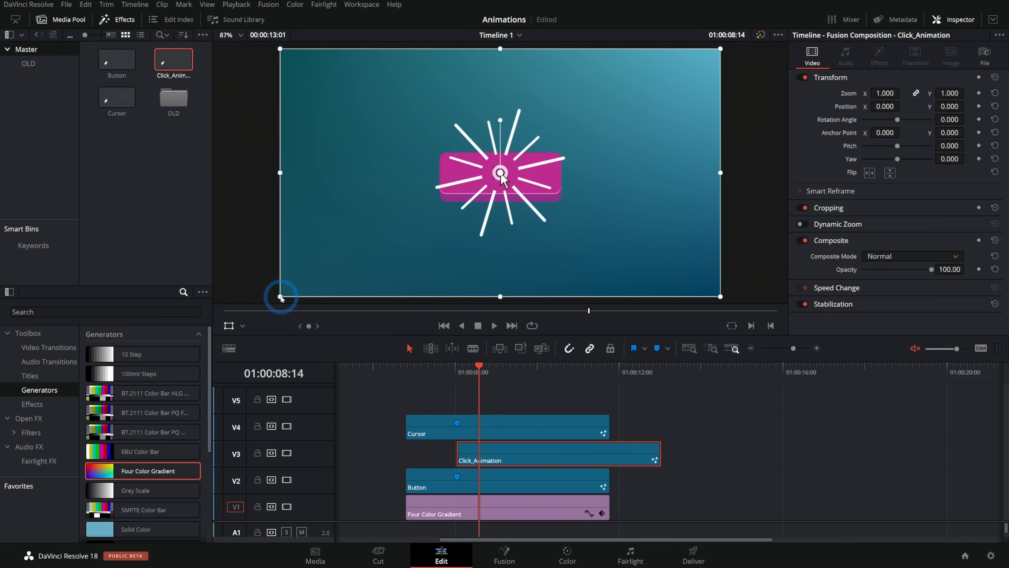
{"action": "left_click_drag", "start_coordinate": [560, 221], "coordinate": [704, 132]}
{"action": "left_click_drag", "start_coordinate": [351, 251], "coordinate": [418, 221]}
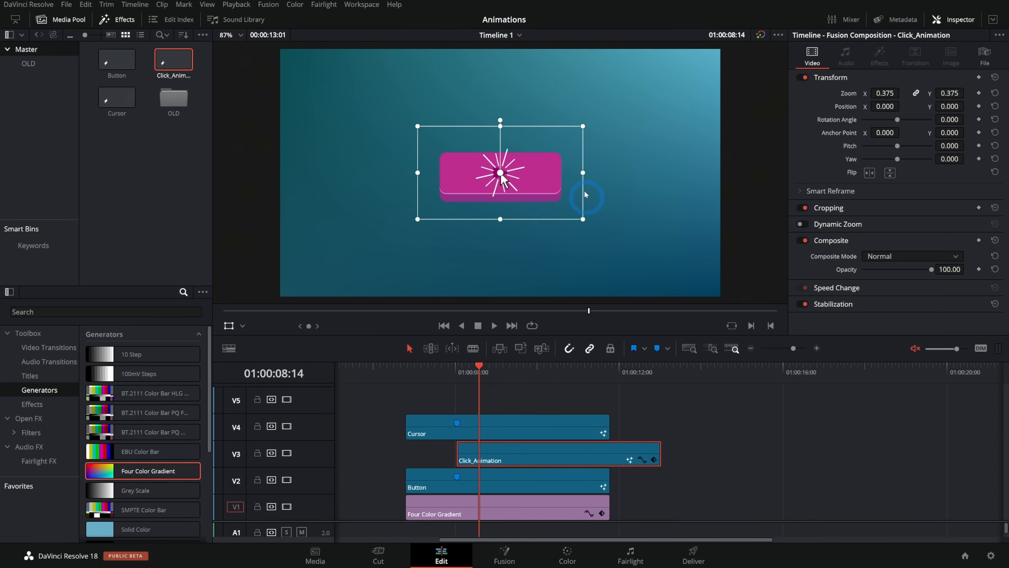
Deselect the clips and play the timeline from before the first clip to examine the scaled click effect
{"action": "left_click", "coordinate": [383, 376]}
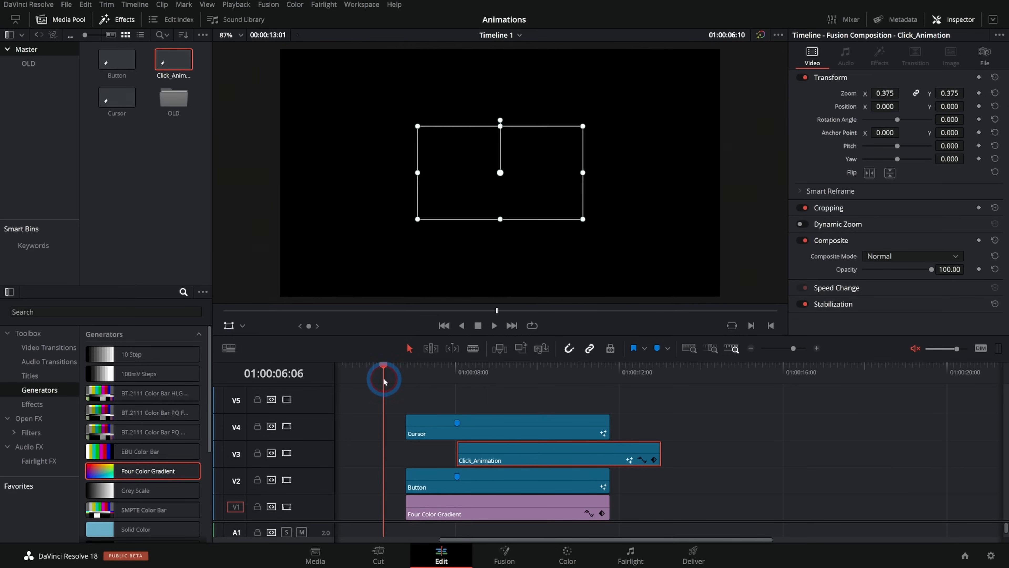
{"action": "left_click", "coordinate": [636, 399]}
{"action": "key", "text": "space"}
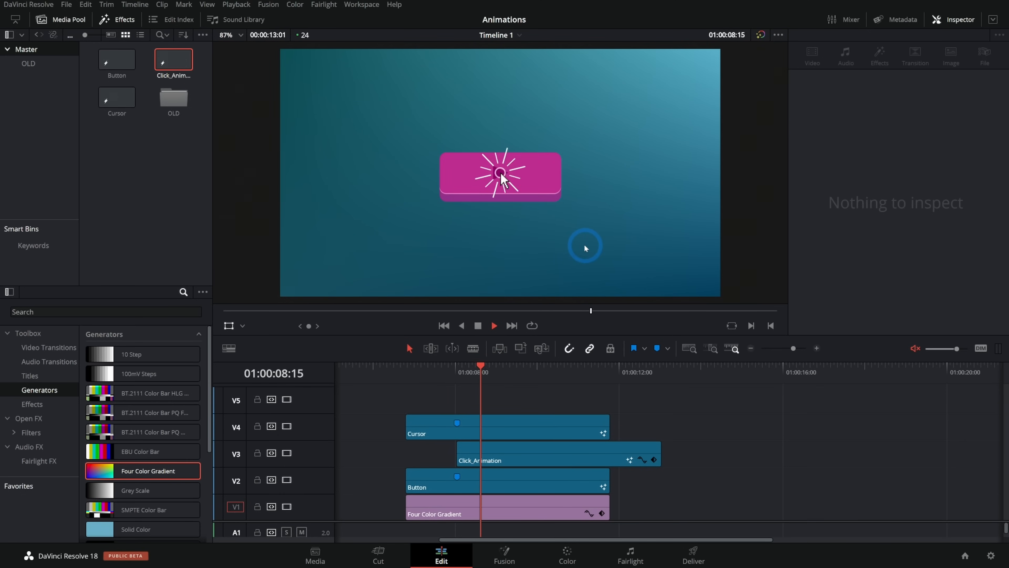
{"action": "left_click", "coordinate": [585, 246]}
{"action": "left_click", "coordinate": [385, 378]}
{"action": "key", "text": "space"}
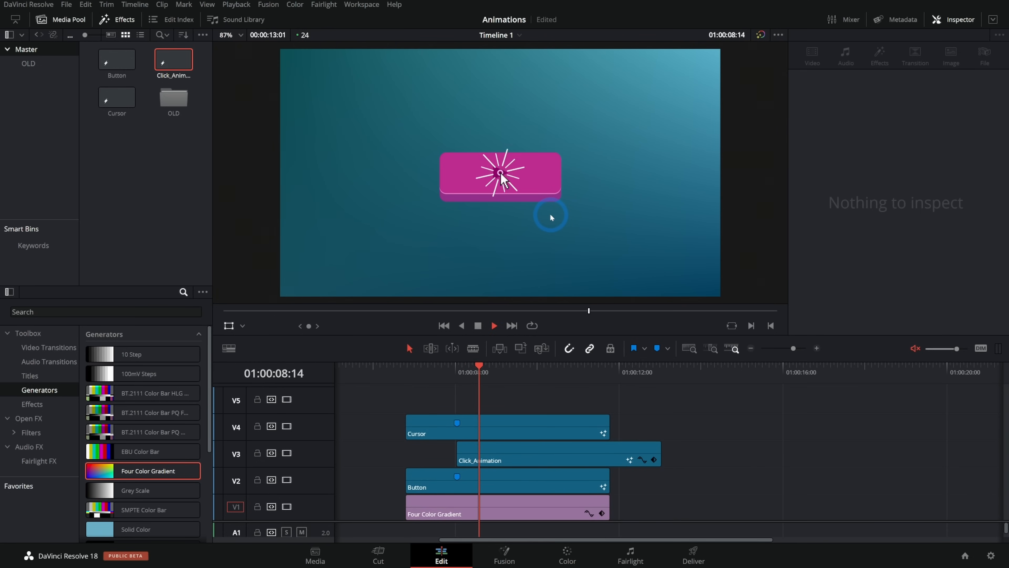
Park on the press marker at 01:00:08:01, find Drop Shadow among the Open FX and apply it to the Button clip
{"action": "left_click", "coordinate": [468, 376]}
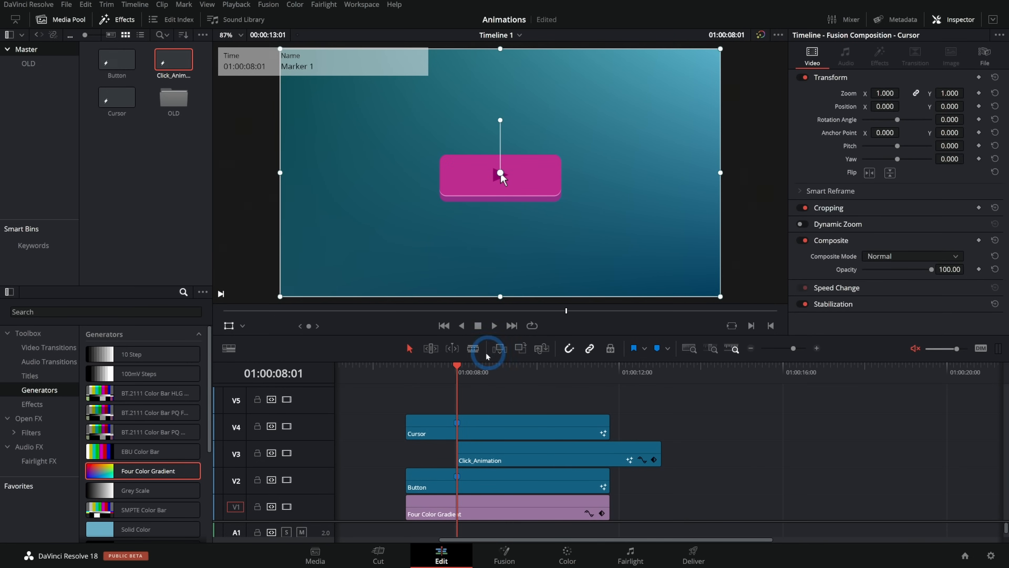
{"action": "mouse_move", "coordinate": [459, 369]}
{"action": "left_mouse_down"}
{"action": "mouse_move", "coordinate": [445, 373]}
{"action": "mouse_move", "coordinate": [457, 366]}
{"action": "left_mouse_up"}
{"action": "left_click", "coordinate": [490, 429]}
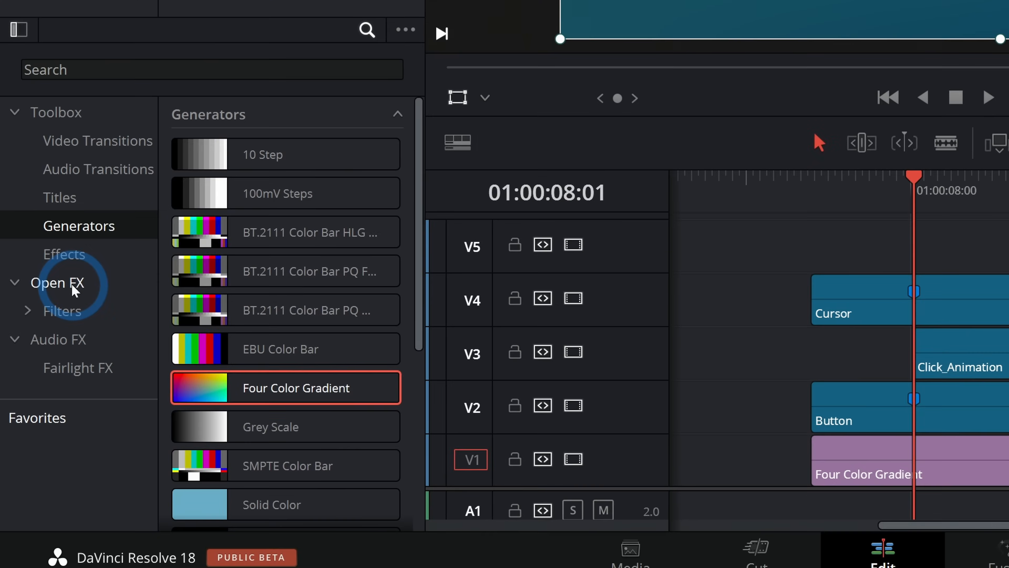
{"action": "left_click", "coordinate": [74, 290]}
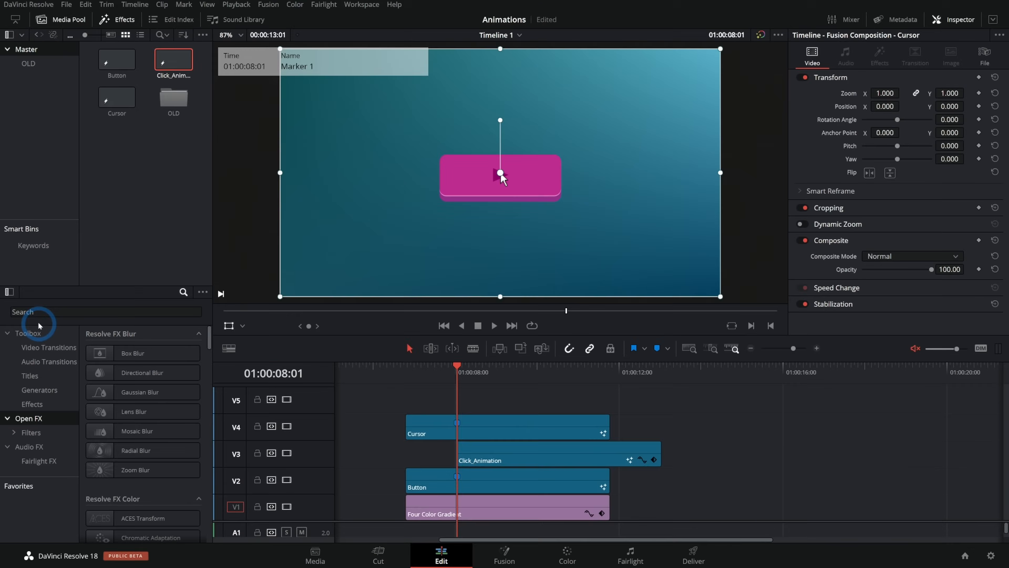
{"action": "left_click", "coordinate": [77, 67]}
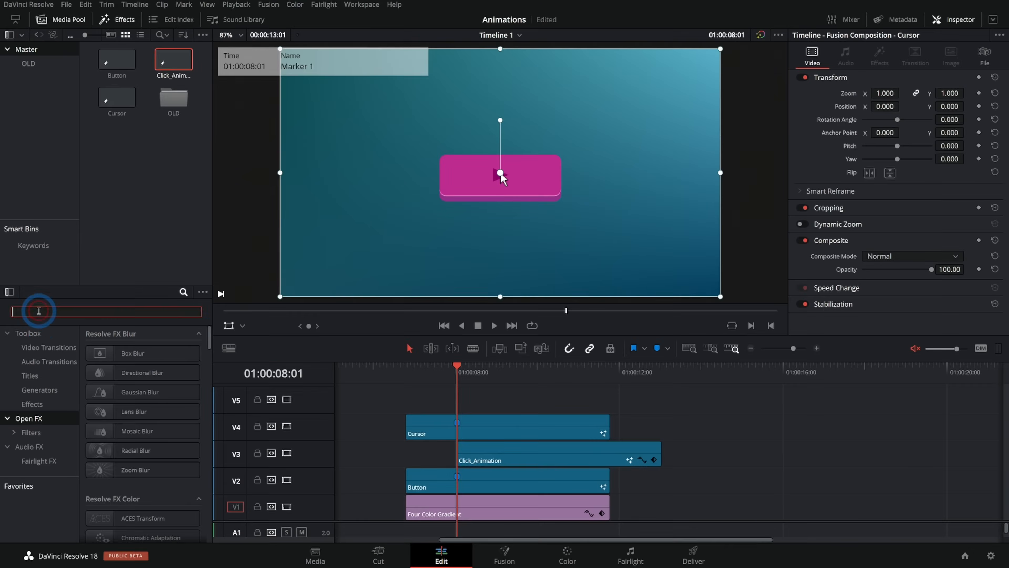
{"action": "type", "text": "drop"}
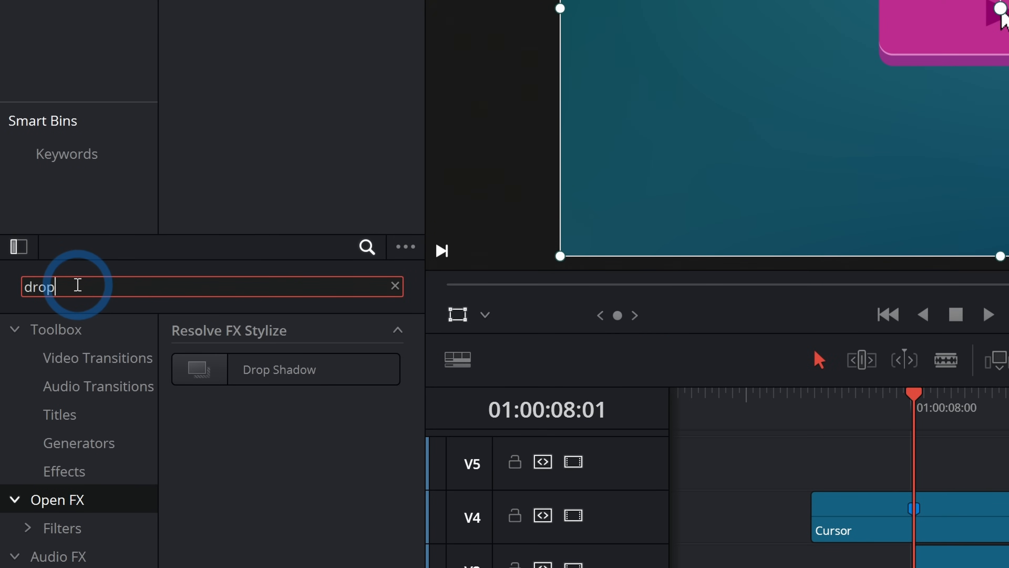
{"action": "left_click", "coordinate": [232, 371]}
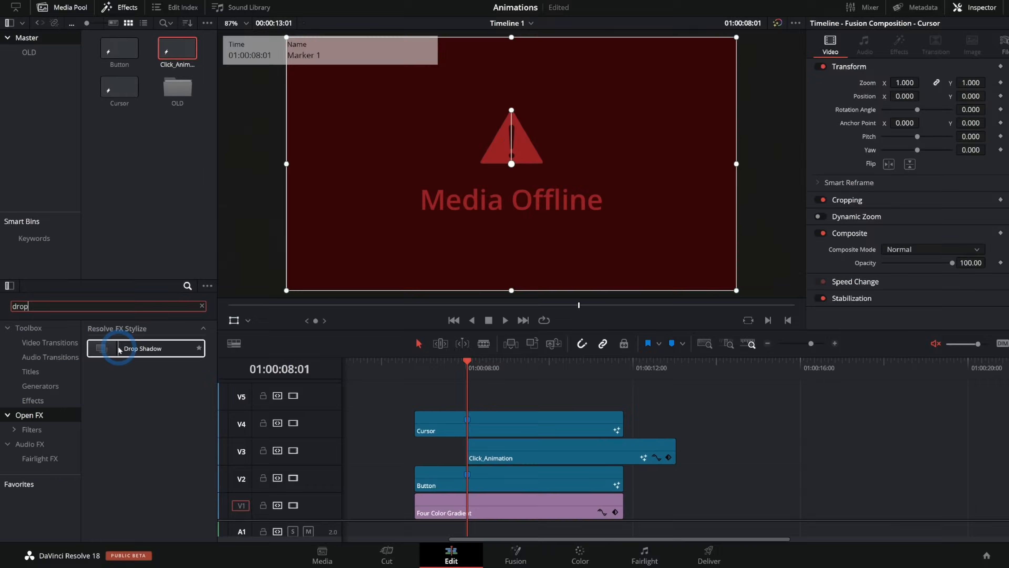
{"action": "left_click_drag", "start_coordinate": [122, 344], "coordinate": [517, 485]}
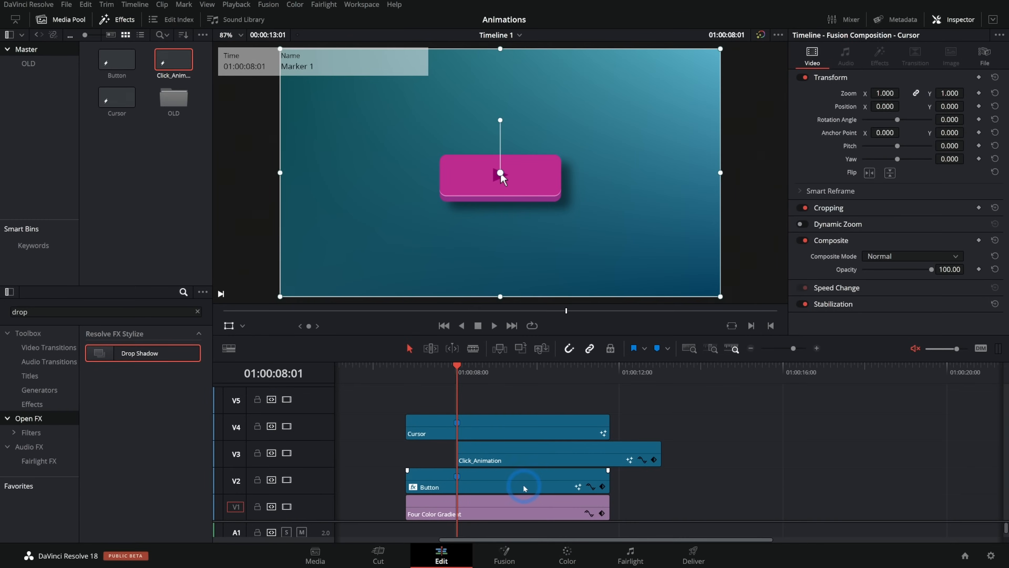
Set the Button's Drop Shadow to strength 0.488 and blur 0.449, and keyframe Drop Distance at 0.008 on the marker
{"action": "left_click", "coordinate": [520, 488]}
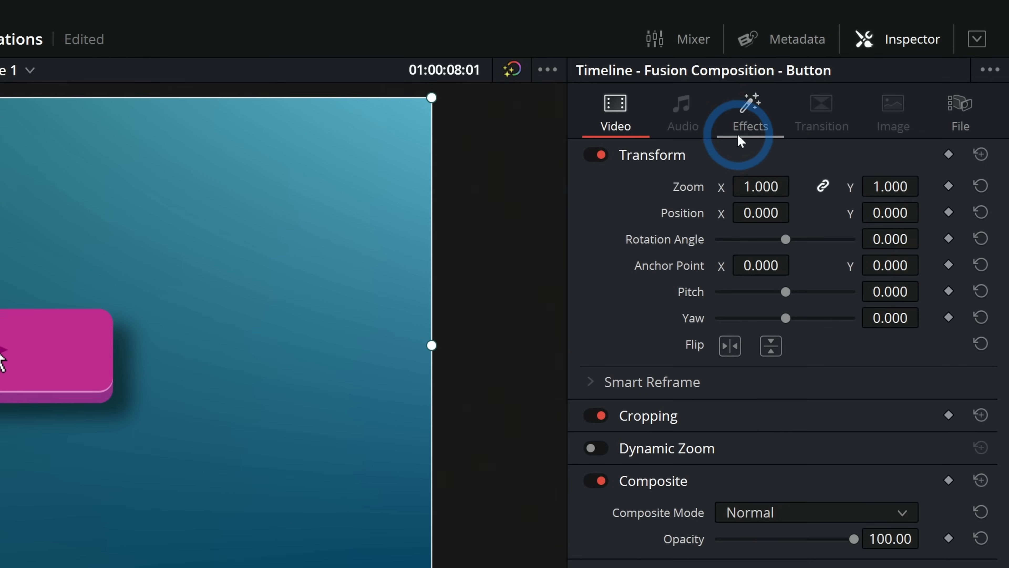
{"action": "left_click", "coordinate": [880, 54]}
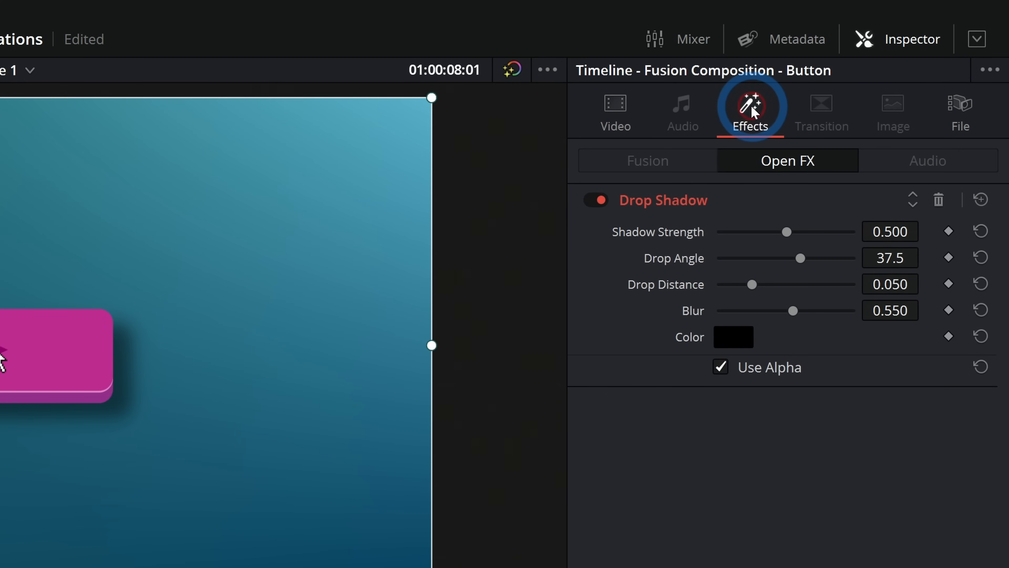
{"action": "left_click_drag", "start_coordinate": [752, 284], "coordinate": [723, 284]}
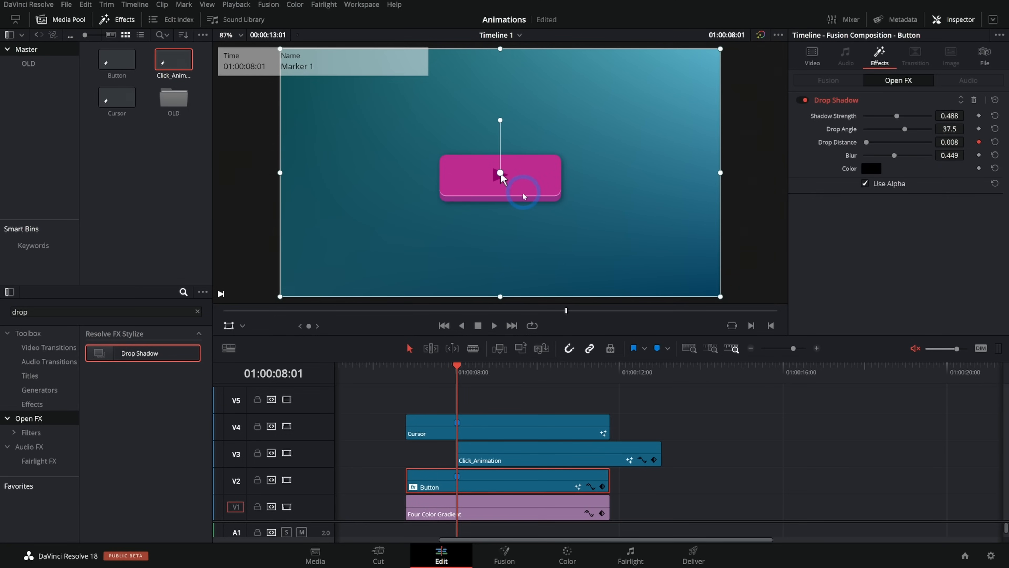
Two frames before the press marker, at 01:00:07:23, keyframe the Button's Drop Distance at 0.026
{"action": "key", "text": "Left"}
{"action": "key", "text": "Left"}
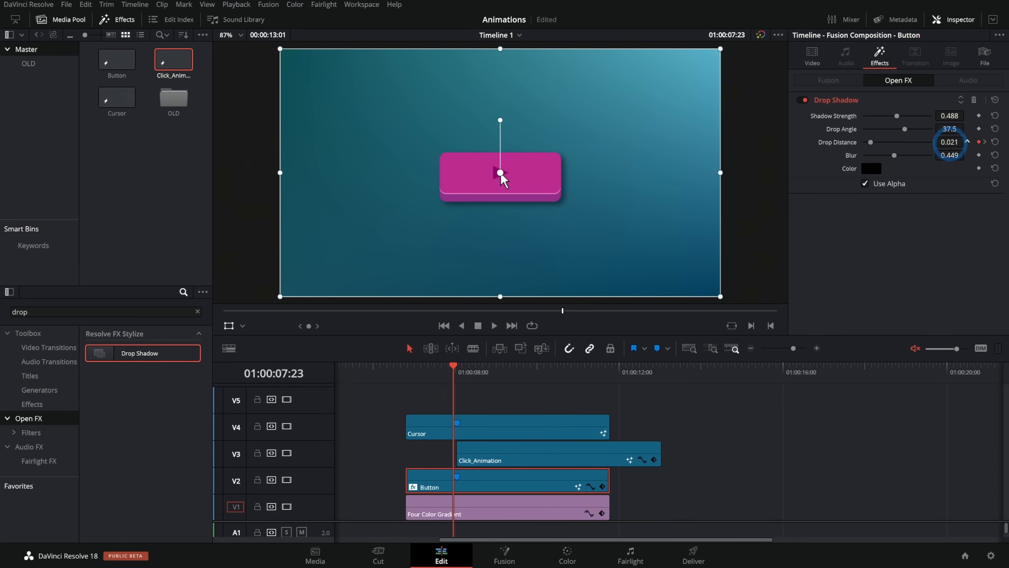
{"action": "key", "text": "Right"}
{"action": "key", "text": "Right"}
{"action": "key", "text": "Right"}
{"action": "key", "text": "Right"}
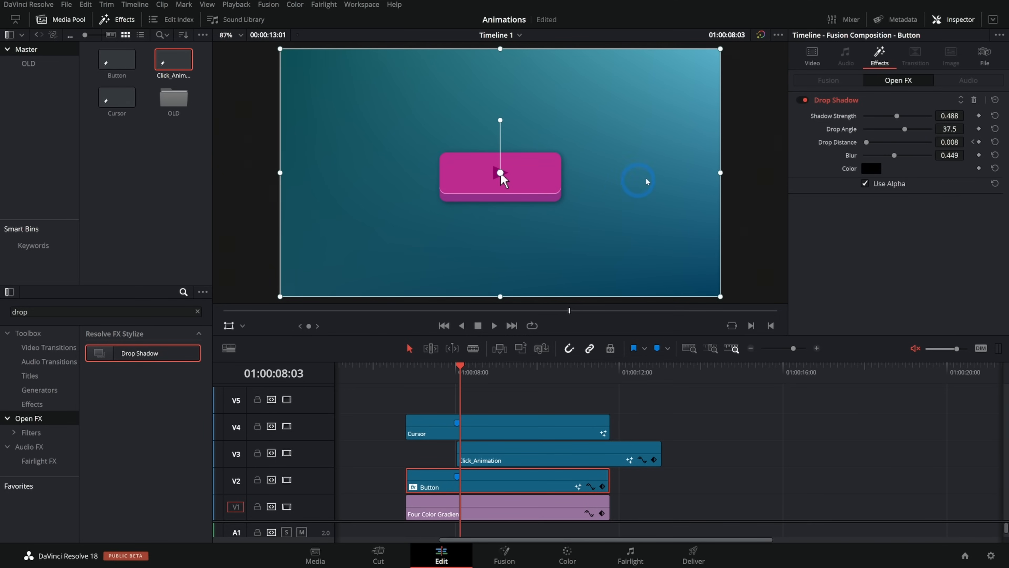
{"action": "key", "text": "Left"}
{"action": "key", "text": "Left"}
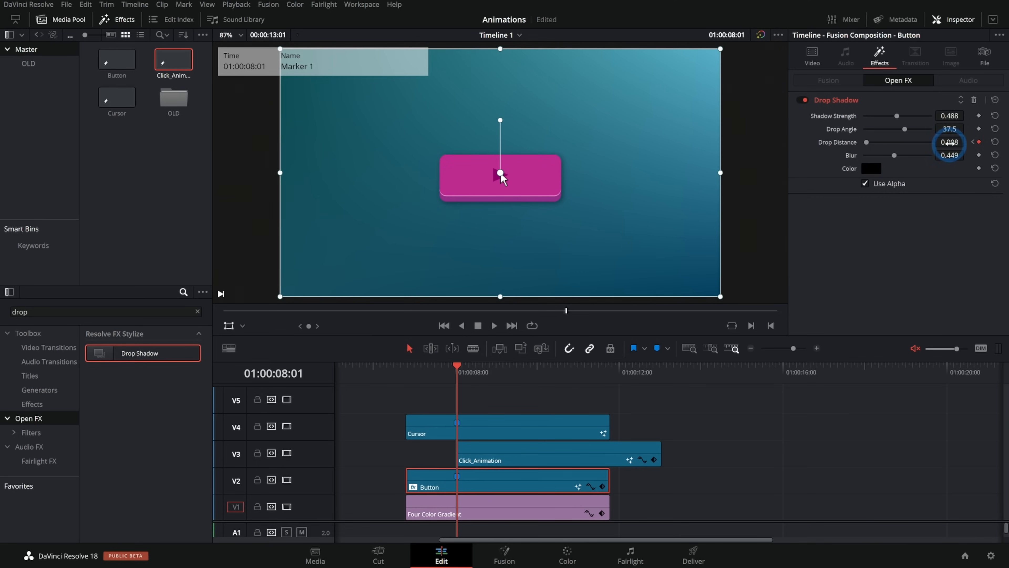
{"action": "left_click", "coordinate": [949, 142]}
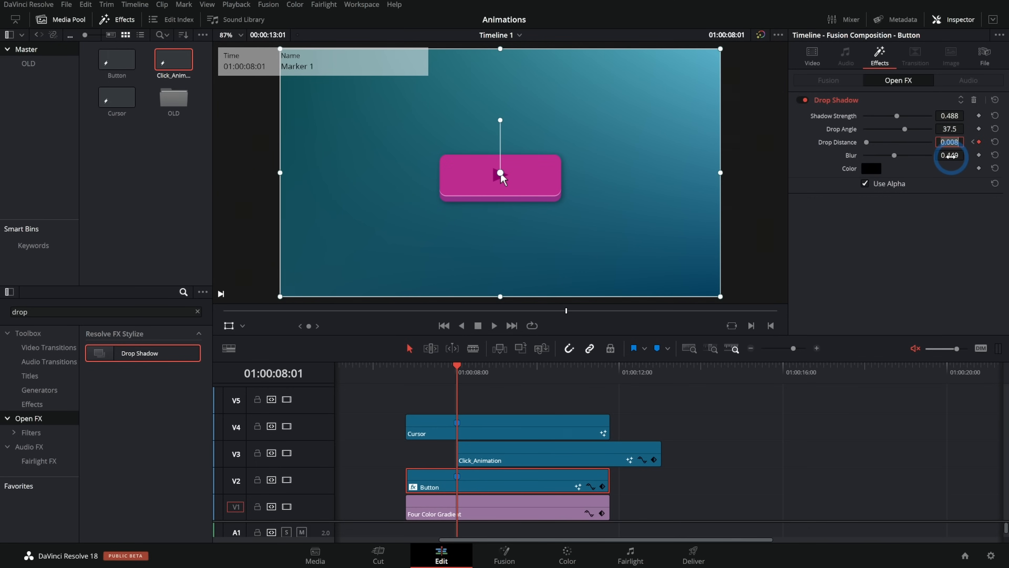
{"action": "key", "text": "Return"}
{"action": "key", "text": "Right"}
{"action": "key", "text": "Right"}
{"action": "key", "text": "Right"}
{"action": "key", "text": "Right"}
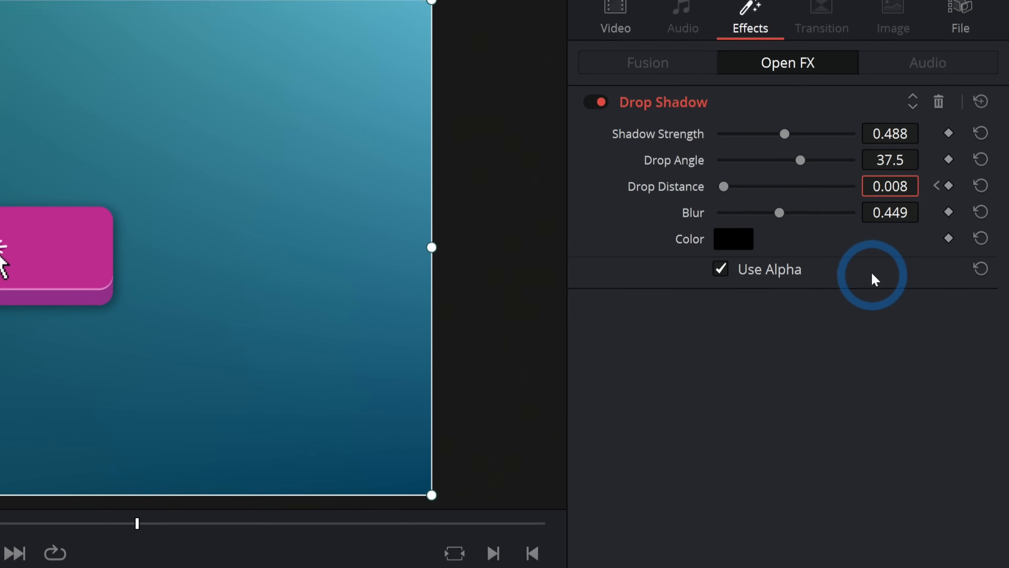
Copy the Drop Distance value from 01:00:07:23 and set it at 01:00:08:03, keyframing 0.026 two frames after the marker
{"action": "key", "text": "Left"}
{"action": "key", "text": "Left"}
{"action": "key", "text": "Left"}
{"action": "key", "text": "Left"}
{"action": "key", "text": "Left"}
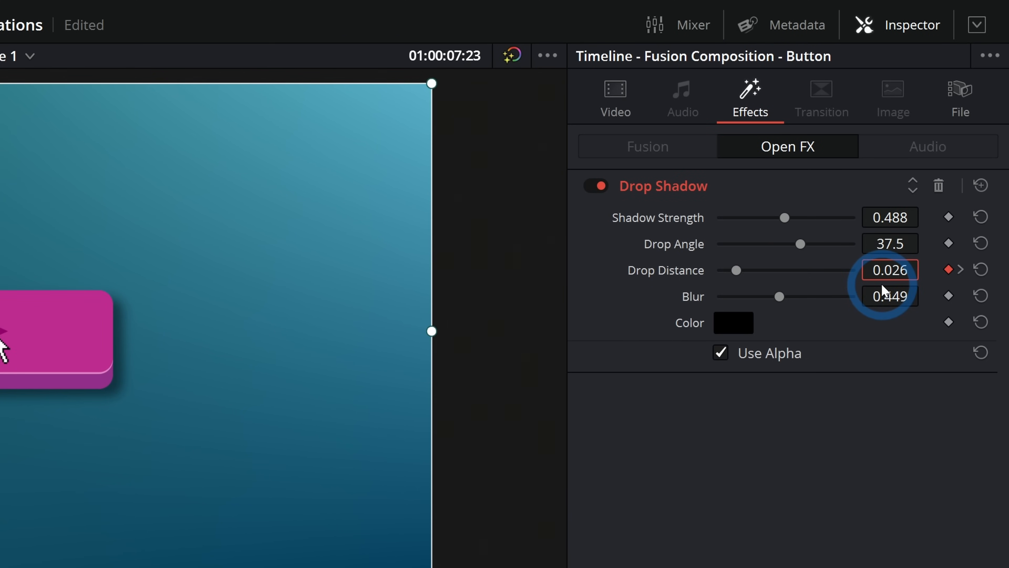
{"action": "key", "text": "Right"}
{"action": "key", "text": "Right"}
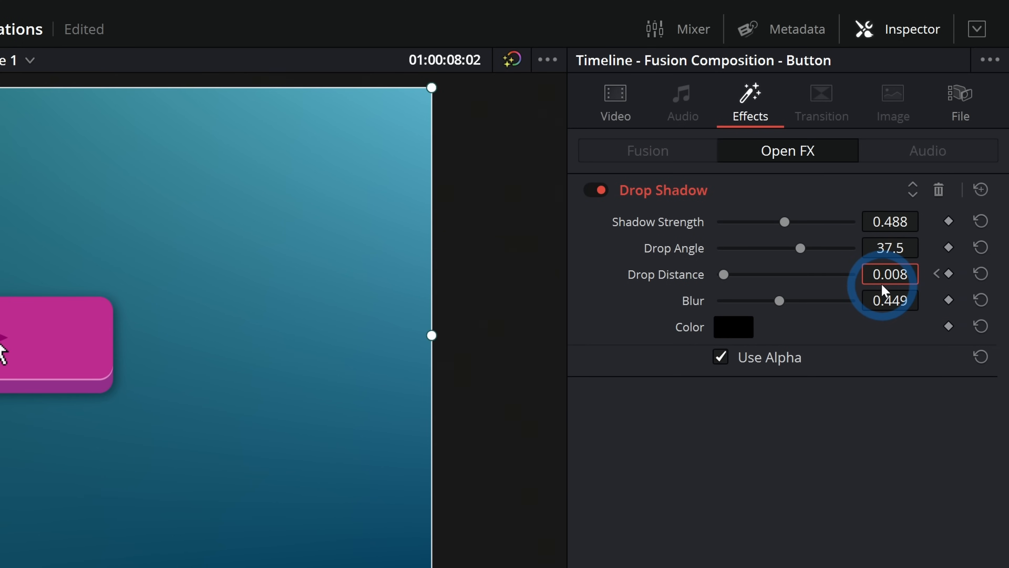
{"action": "key", "text": "Right"}
{"action": "double_click", "coordinate": [879, 271]}
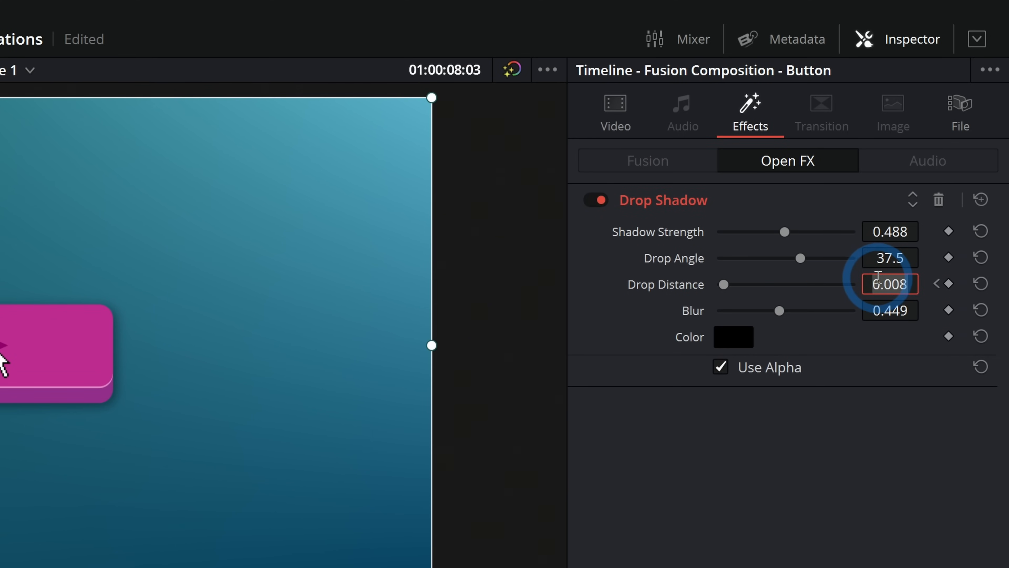
{"action": "key", "text": "Return"}
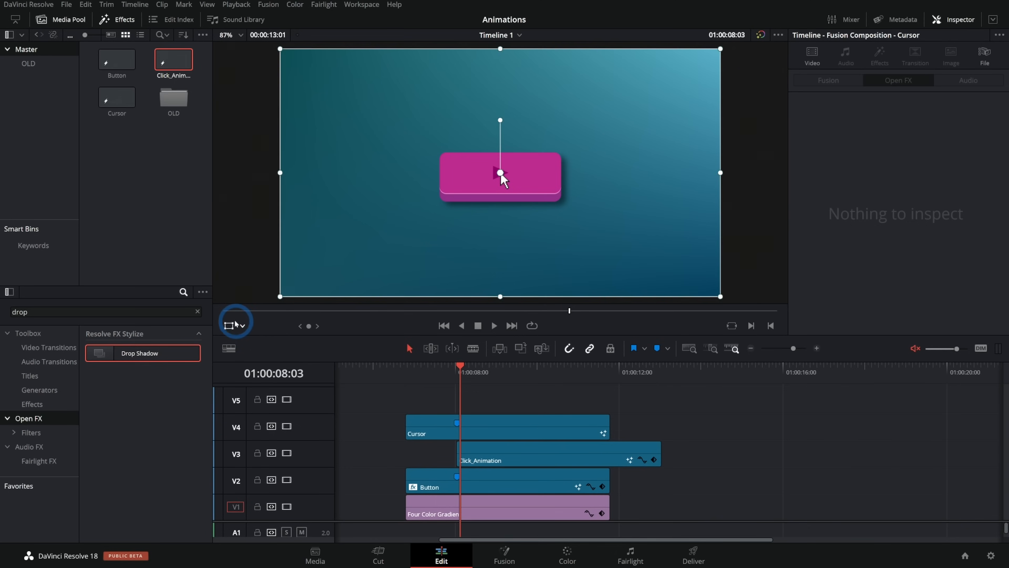
Hide the viewer's transform overlay and step through the frames around the marker to examine the button's shadow close up during the press
{"action": "left_click", "coordinate": [229, 326]}
{"action": "left_click", "coordinate": [443, 367]}
{"action": "key", "text": "Right"}
{"action": "key", "text": "Right"}
{"action": "key", "text": "Right"}
{"action": "key", "text": "Right"}
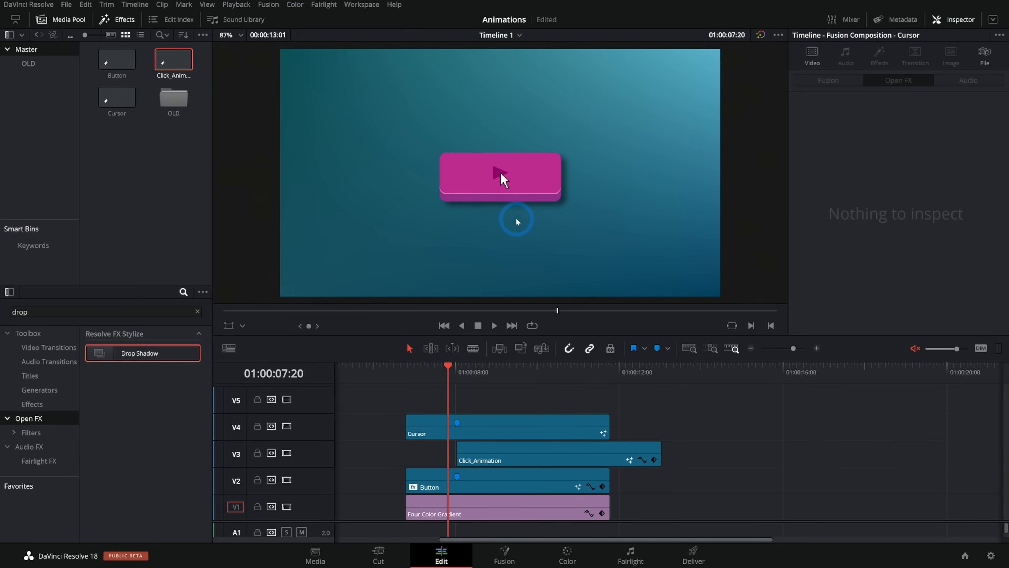
{"action": "scroll", "coordinate": [522, 202], "scroll_direction": "up", "scroll_amount": 1}
{"action": "scroll", "coordinate": [522, 203], "scroll_direction": "up", "scroll_amount": 5}
{"action": "key", "text": "Right"}
{"action": "key", "text": "Right"}
{"action": "key", "text": "Right"}
{"action": "key", "text": "Right"}
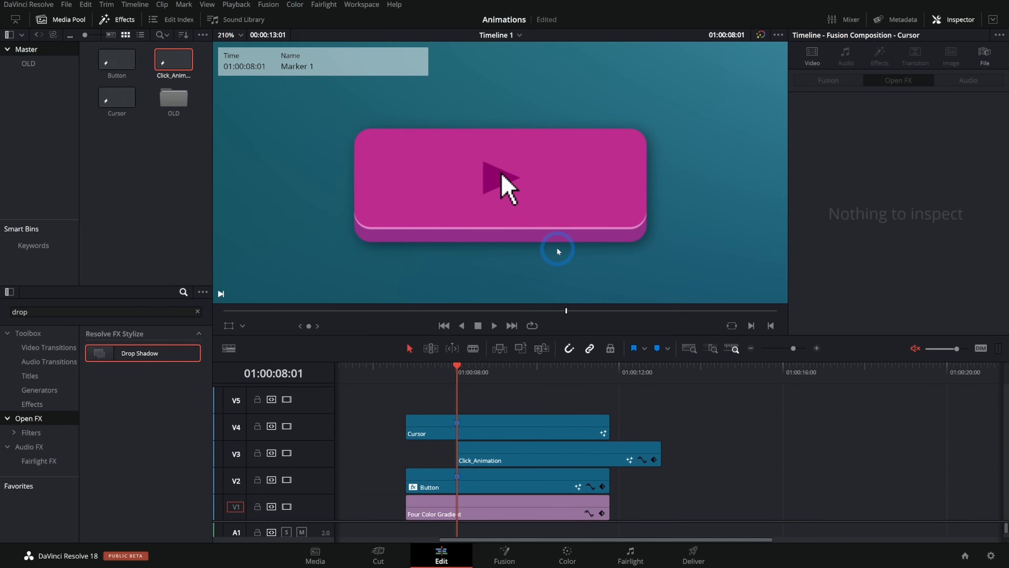
{"action": "key", "text": "Right"}
{"action": "key", "text": "Right"}
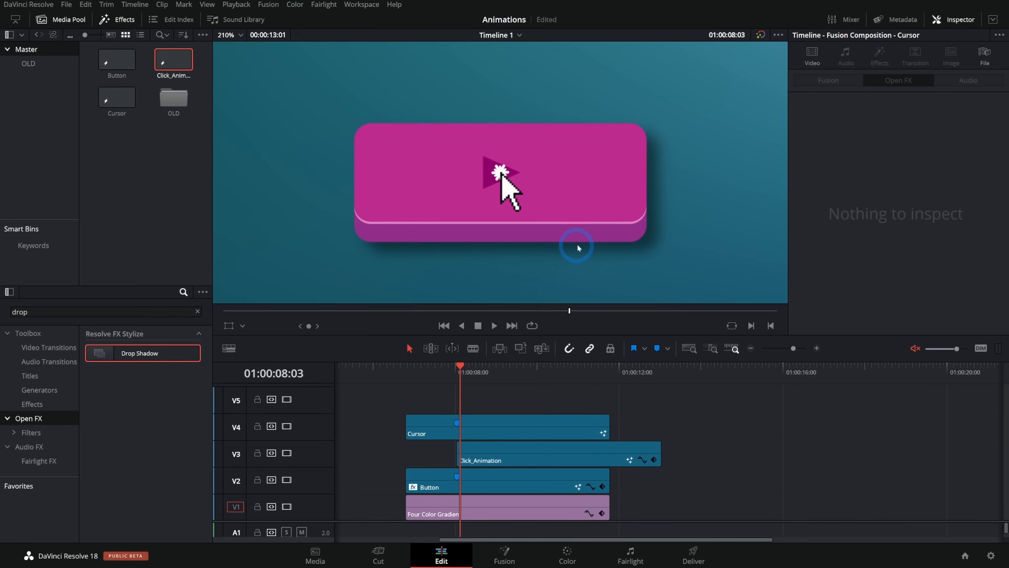
Step frame by frame from 01:00:08:03 to 01:00:08:23 to examine the click burst over the released button
{"action": "key", "text": "Right"}
{"action": "key", "text": "Right"}
{"action": "key", "text": "Right"}
{"action": "key", "text": "Right"}
{"action": "key", "text": "Right"}
{"action": "key", "text": "Right"}
{"action": "key", "text": "Right"}
{"action": "key", "text": "Right"}
{"action": "key", "text": "Right"}
{"action": "key", "text": "Right"}
{"action": "key", "text": "Right"}
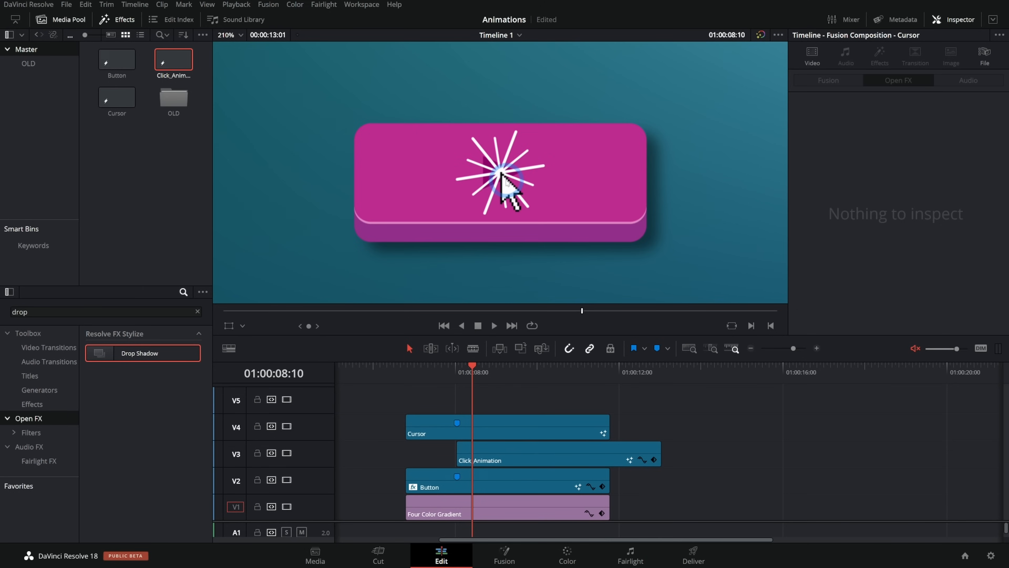
{"action": "key", "text": "Right"}
{"action": "key", "text": "Right"}
{"action": "key", "text": "Right"}
{"action": "key", "text": "Right"}
{"action": "key", "text": "Right"}
{"action": "key", "text": "Right"}
{"action": "key", "text": "Right"}
{"action": "key", "text": "Right"}
{"action": "key", "text": "Right"}
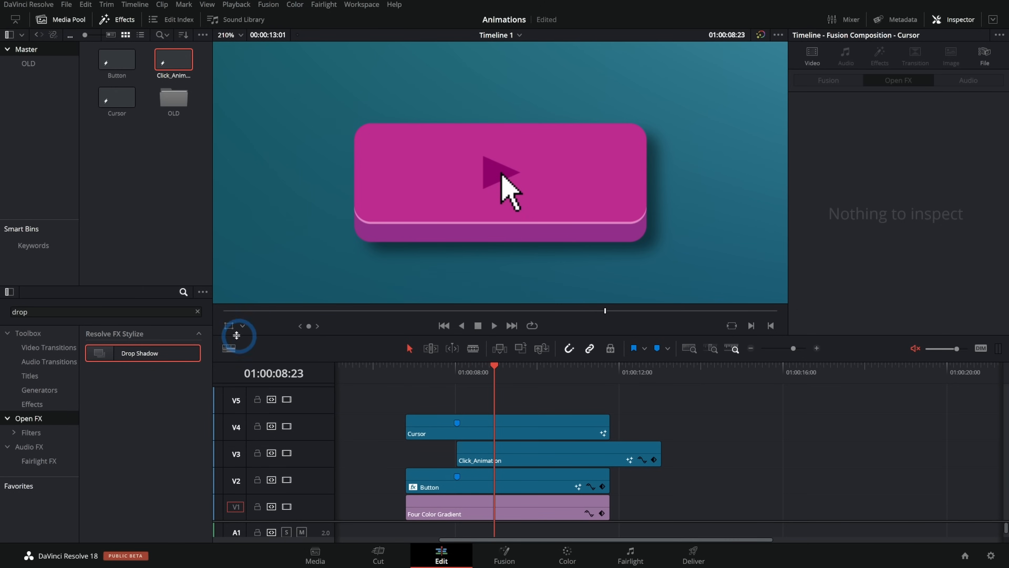
Play the animation from the start of the clips, and replay it with the whole frame fitted in the viewer
{"action": "left_click", "coordinate": [407, 374]}
{"action": "key", "text": "space"}
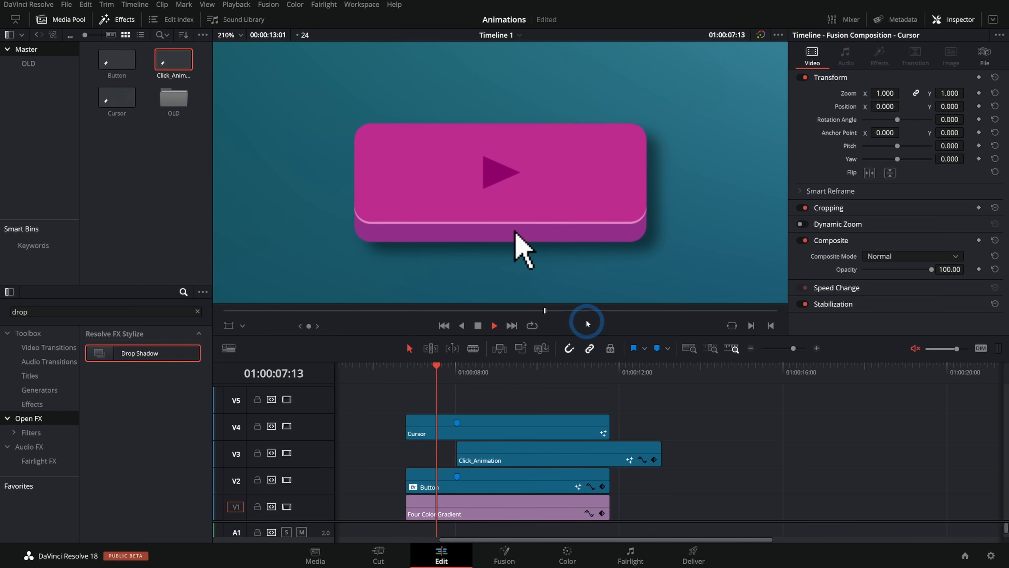
{"action": "key", "text": "space"}
{"action": "left_click", "coordinate": [234, 36]}
{"action": "left_click", "coordinate": [230, 49]}
{"action": "key", "text": "space"}
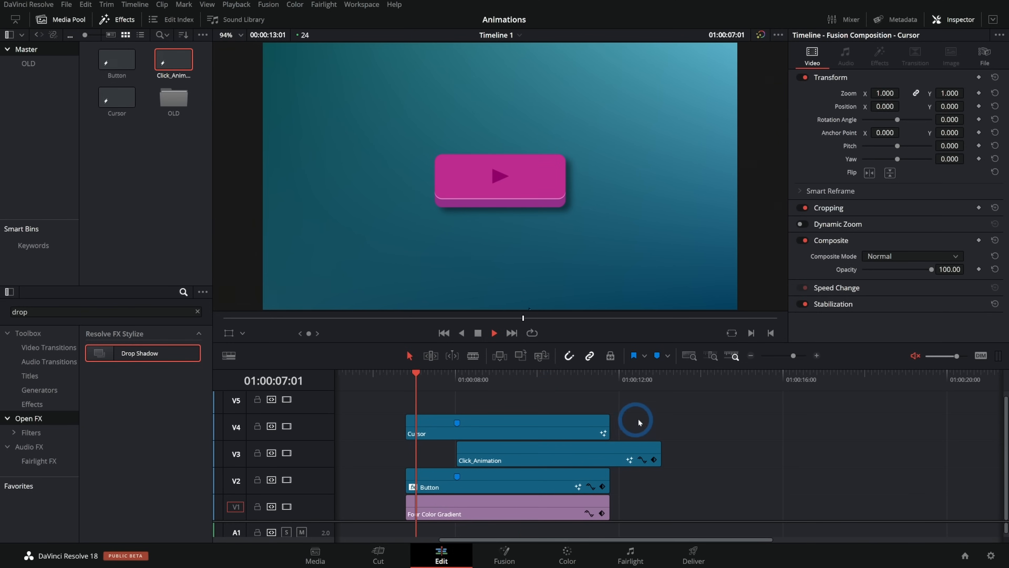